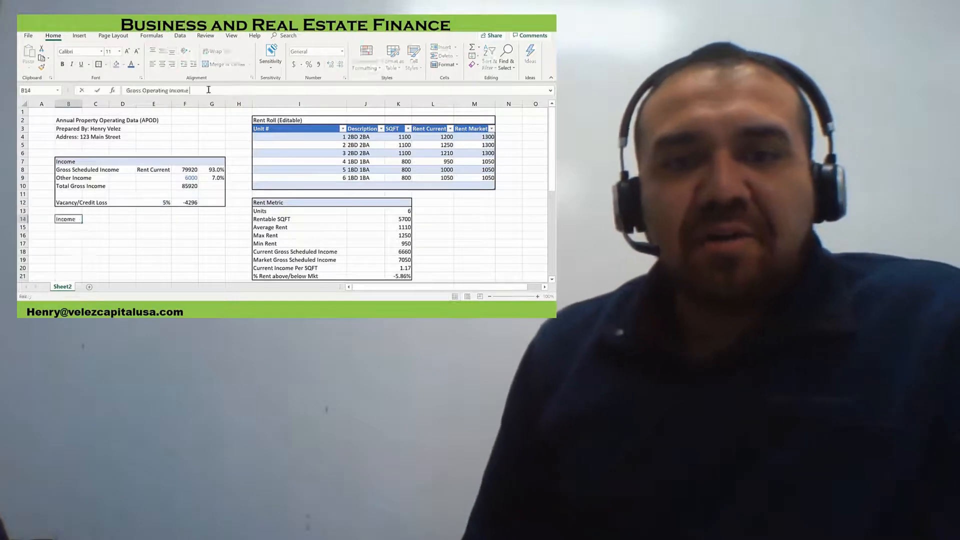
scroll(216, 199, "down", 3)
scroll(217, 199, "up", 3)
scroll(216, 199, "down", 3)
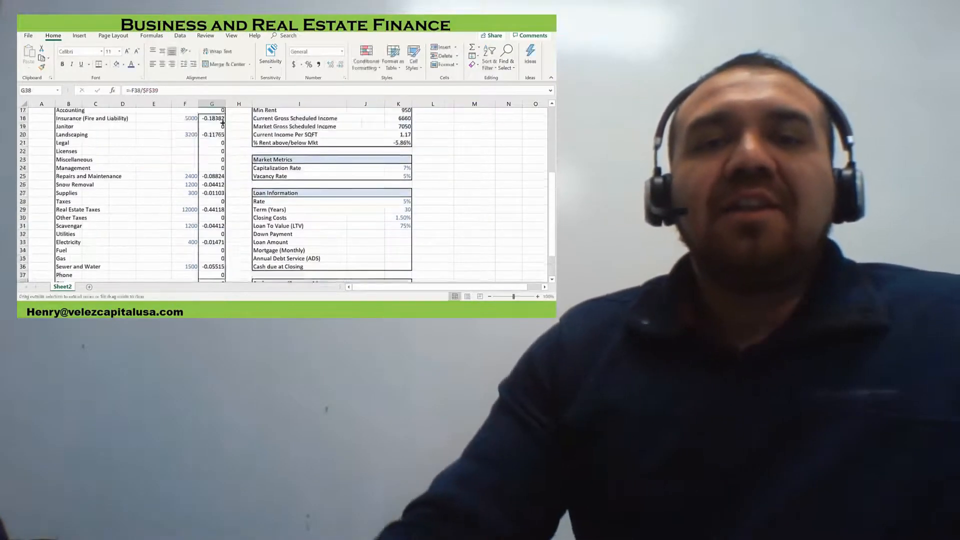
scroll(216, 198, "down", 5)
scroll(216, 198, "up", 3)
left_click(400, 146)
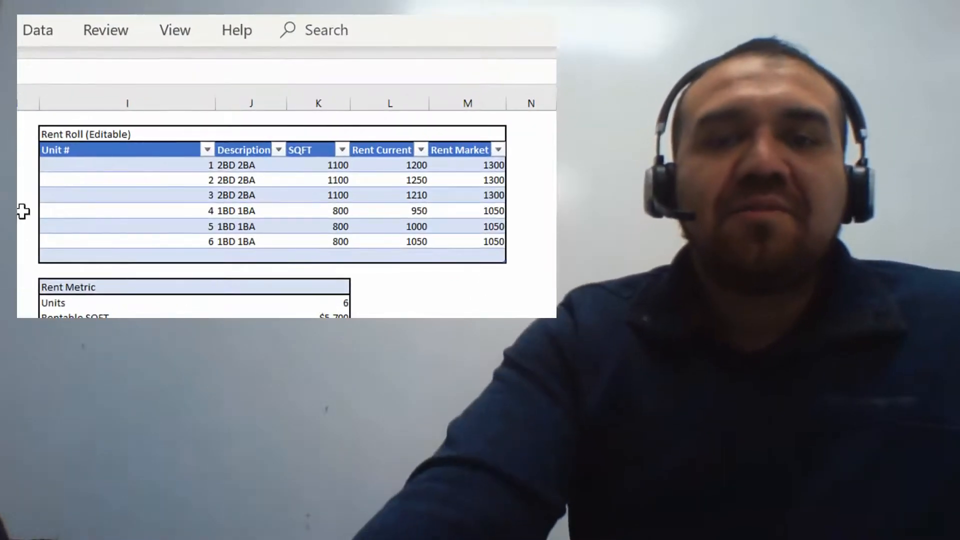
Set the current rent of units 1, 2 and 3 in the rent roll to 1000 each
left_click(413, 167)
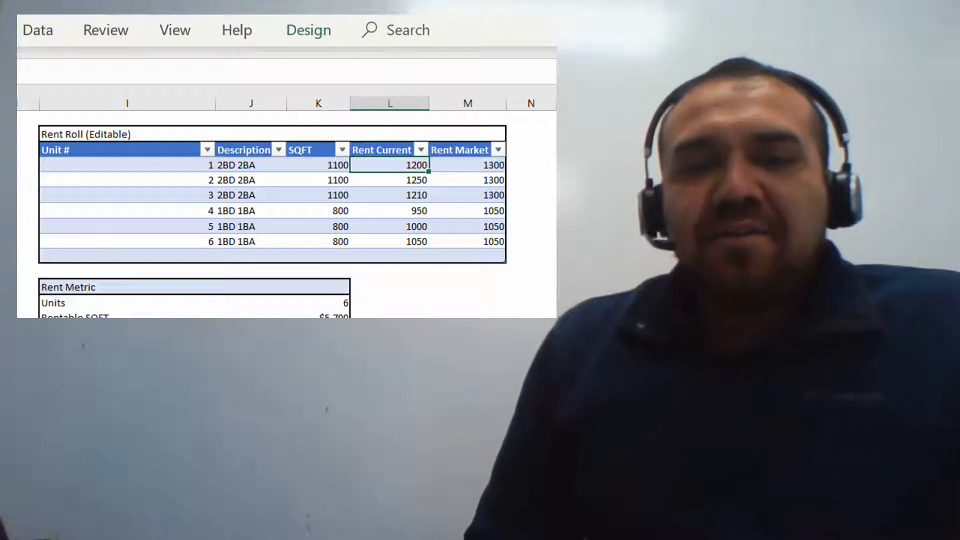
type("1000")
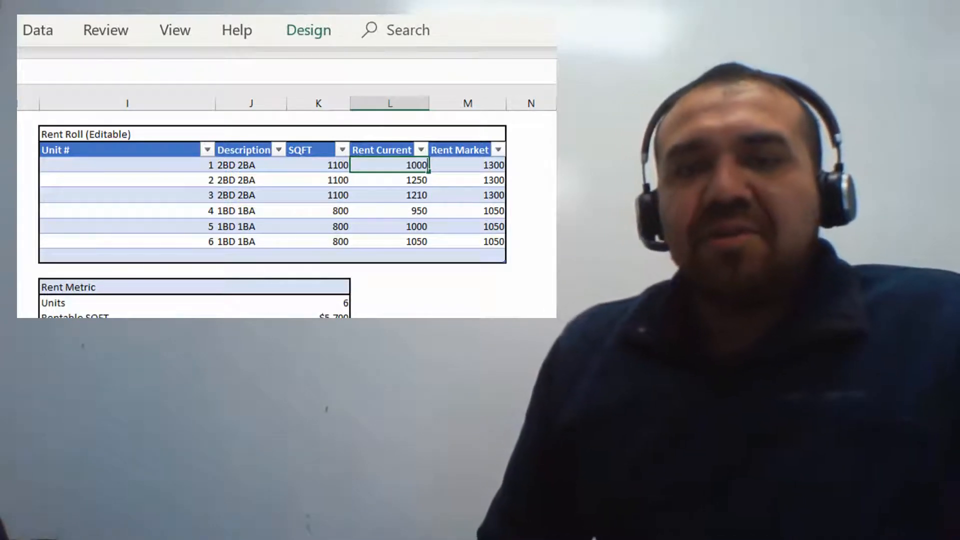
key("Return")
type("1000")
key("Return")
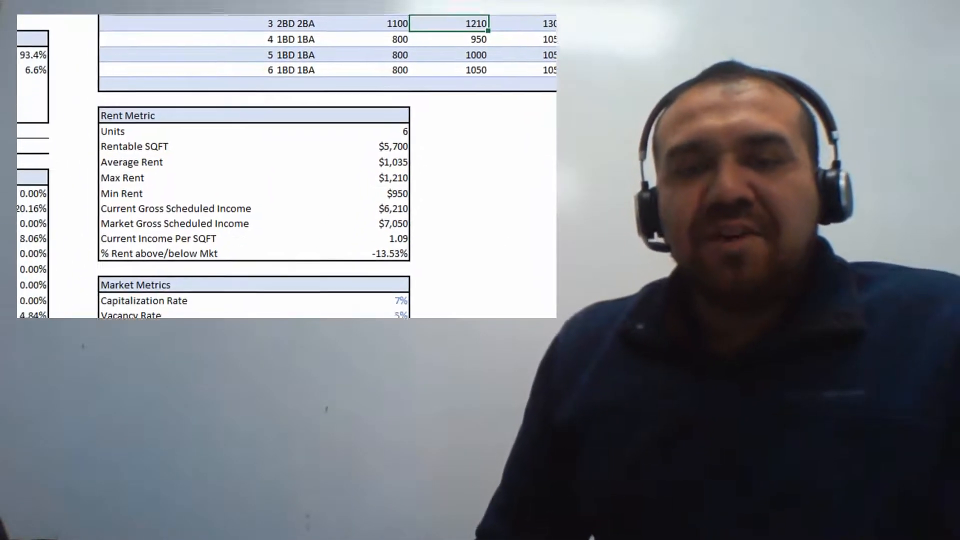
type("1000")
key("Return")
Set the current rent of units 4, 5 and 6 in the rent roll to 800 each
type("800")
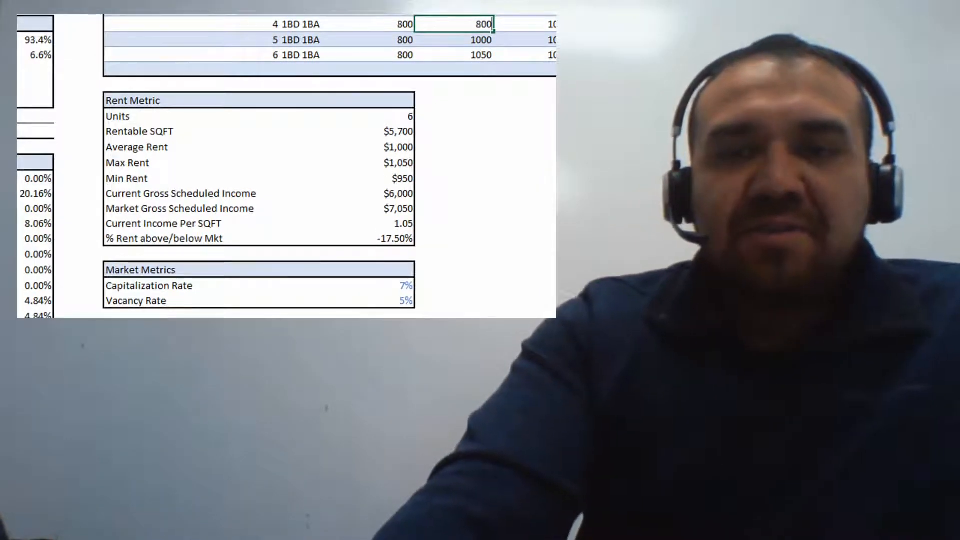
key("Return")
type("800")
key("Return")
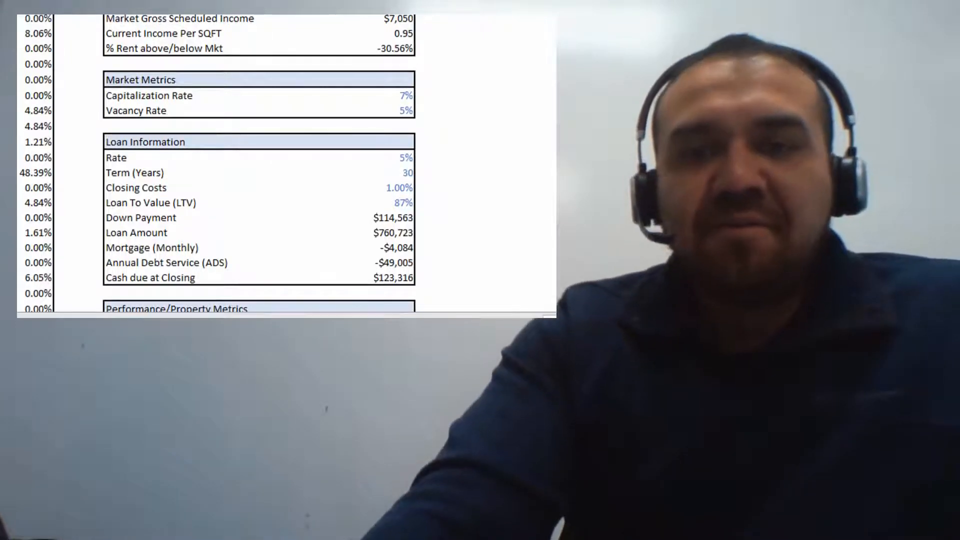
key("Return")
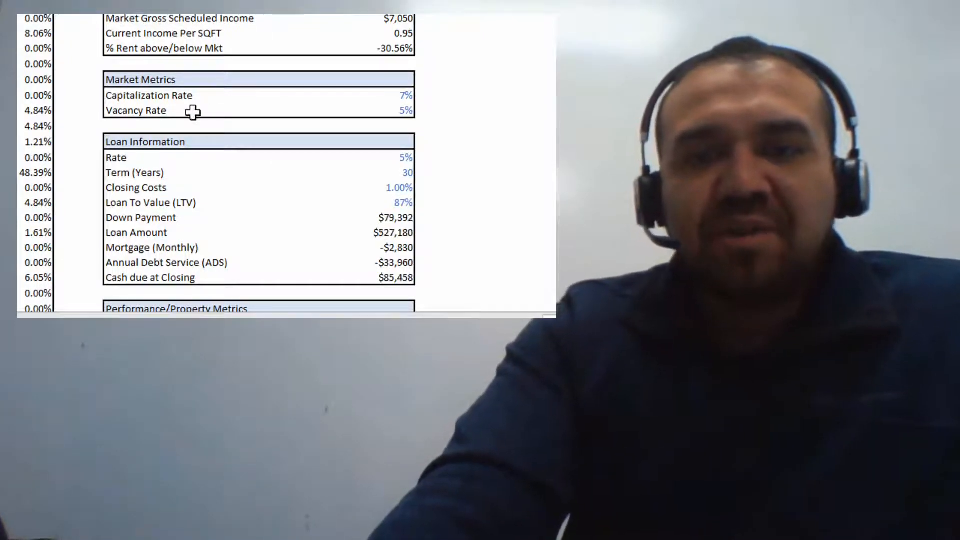
Set the loan rate to 4% and the loan term to 15 years in the Loan Information table
left_click(409, 160)
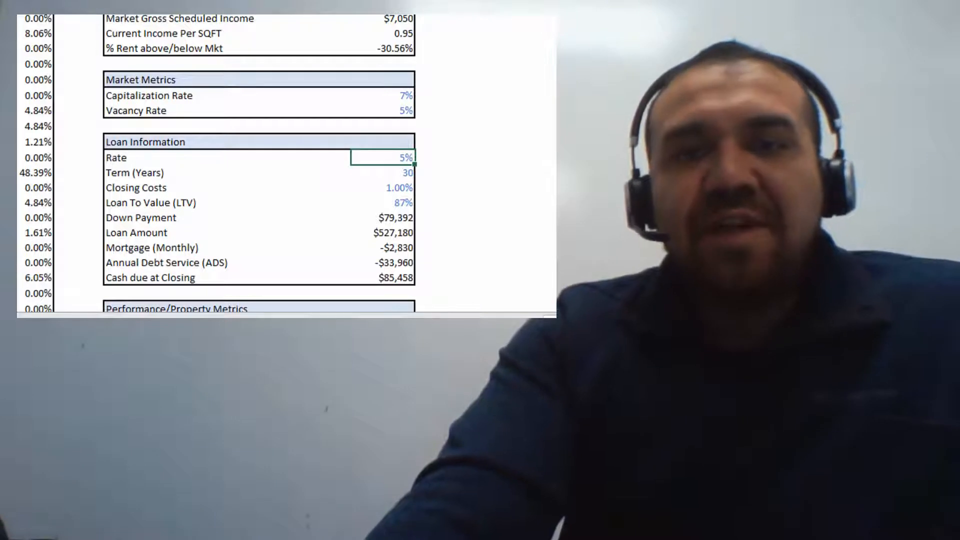
type("4")
key("Return")
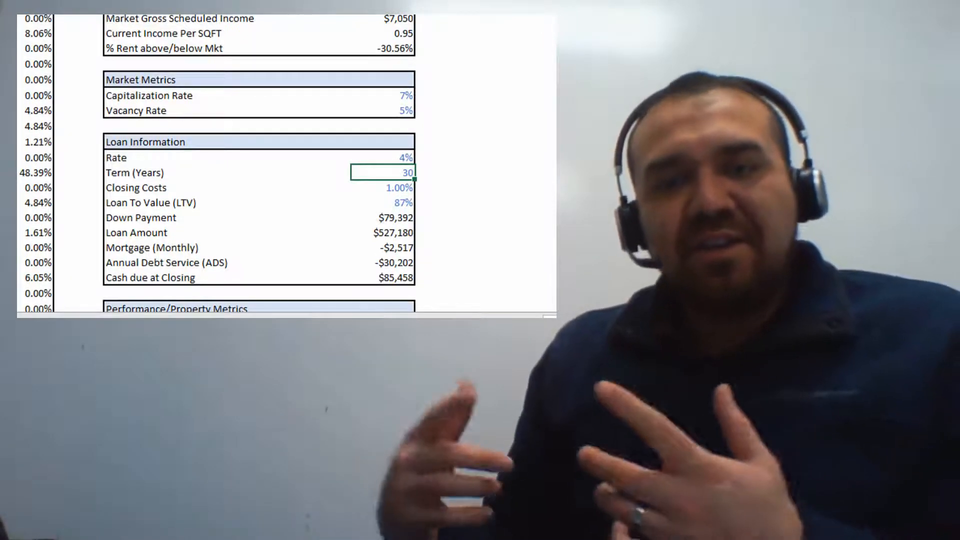
type("15")
key("Return")
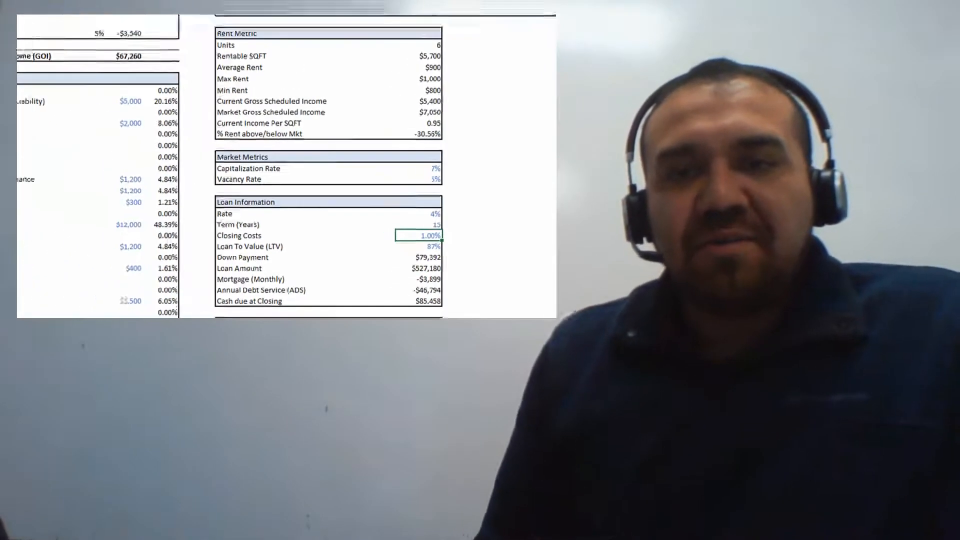
scroll(445, 257, "down", 1)
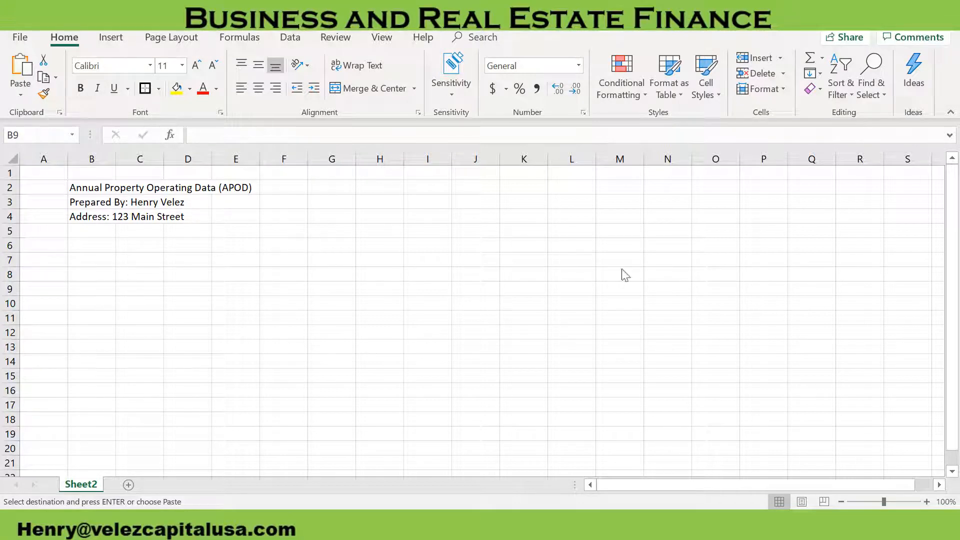
Enter the title "Rent Roll" in cell I2 and the column header "Unit #" in I3
double_click(436, 189)
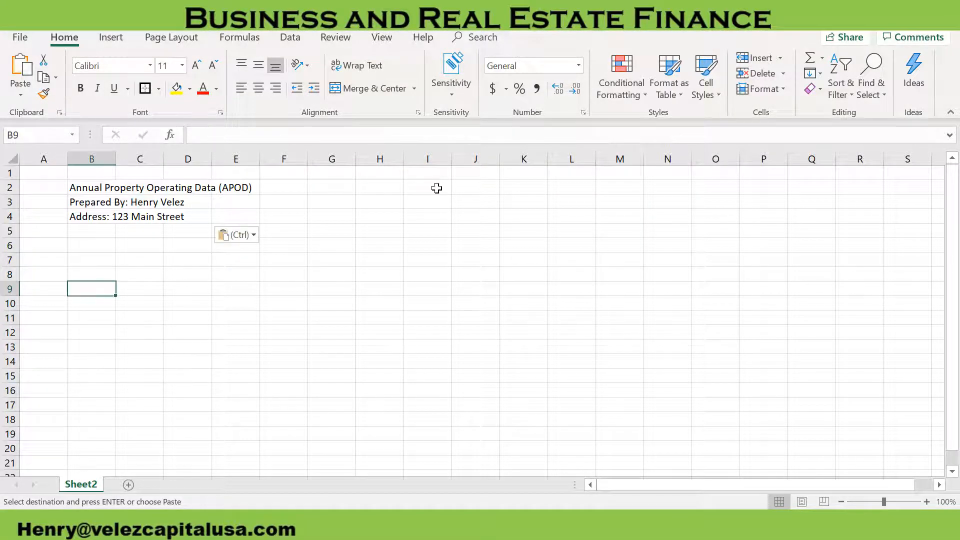
left_click(441, 188)
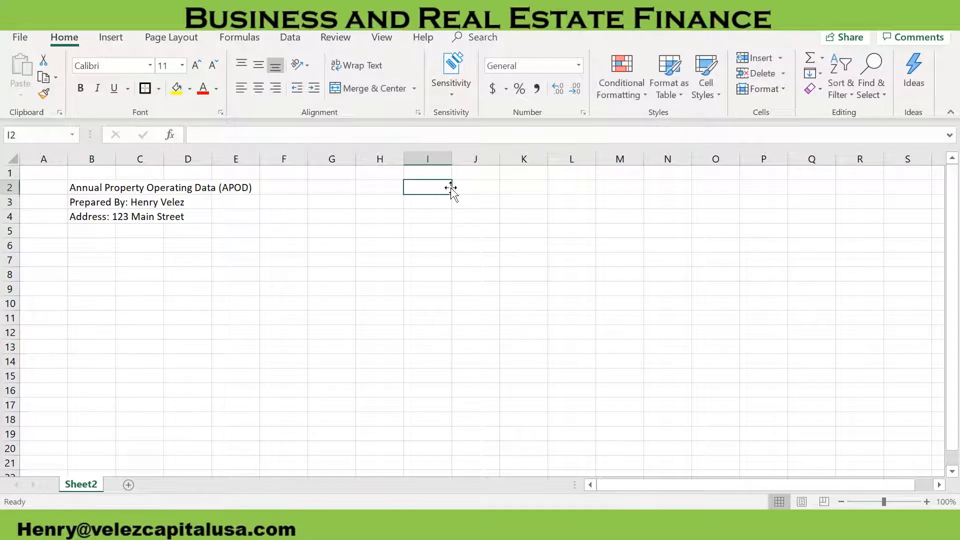
type("Rent Roll")
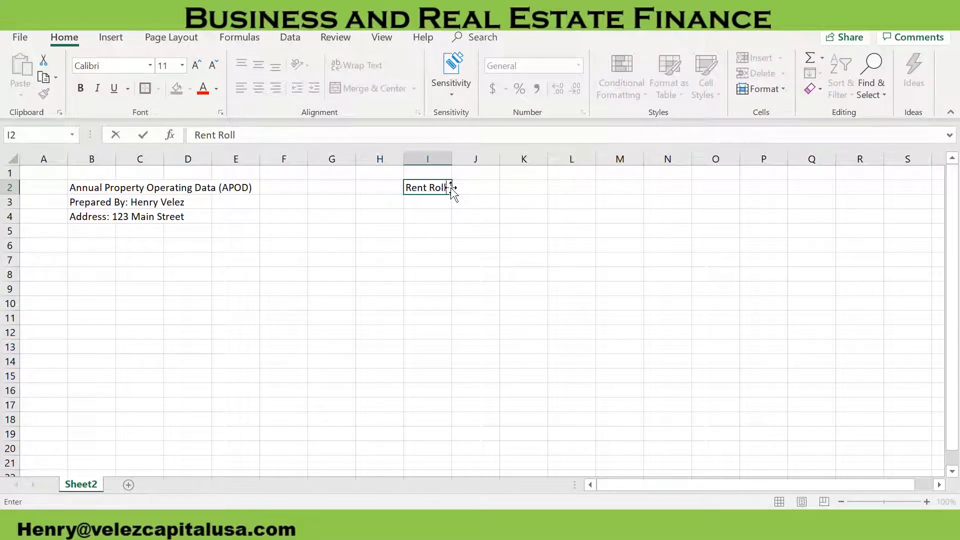
key("Return")
type("Unit #")
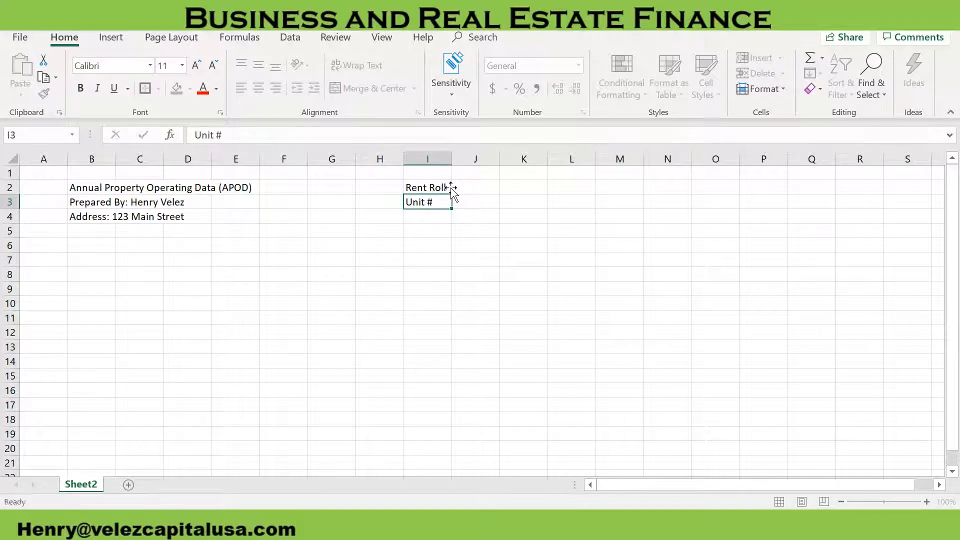
key("Tab")
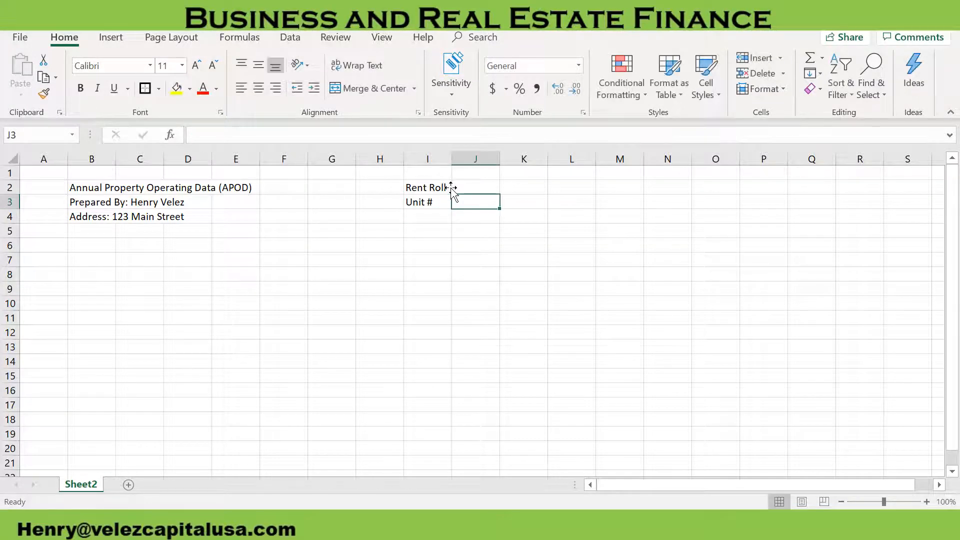
Add the rent roll column headers "Description" in J3 and "SQFT" in K3
type("Descripti")
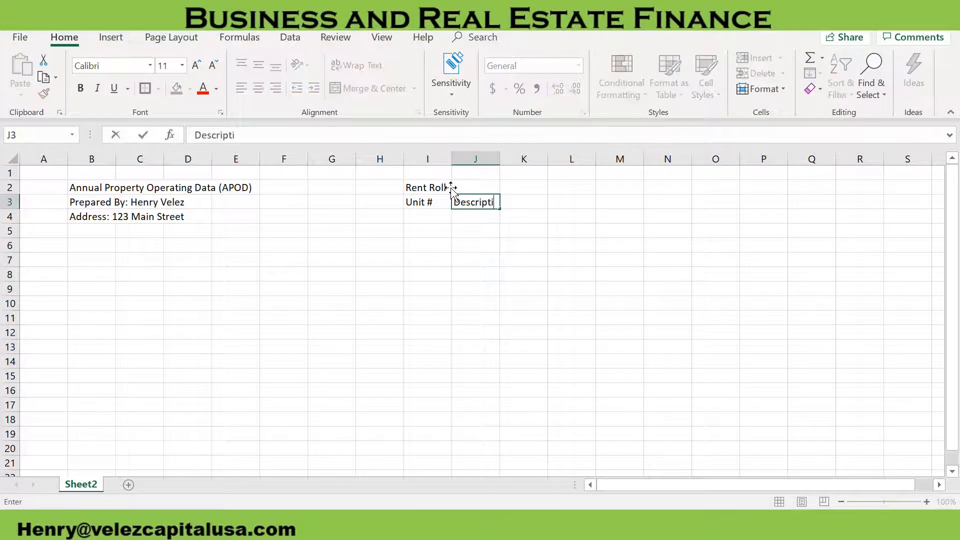
type("on")
key("Tab")
type("SQFT")
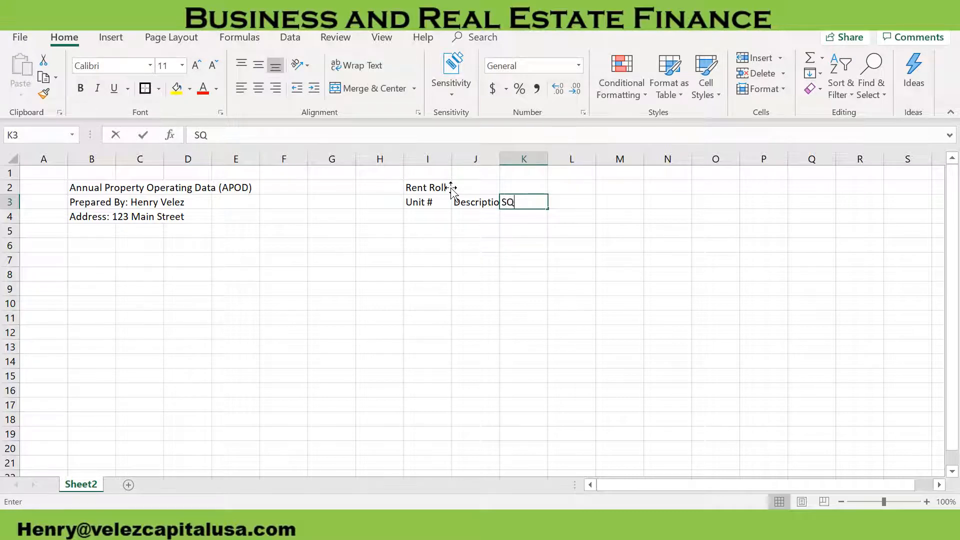
key("Tab")
Add the rent roll column headers "Rent Current" in L3 and "Rent Market" in M3
type("R")
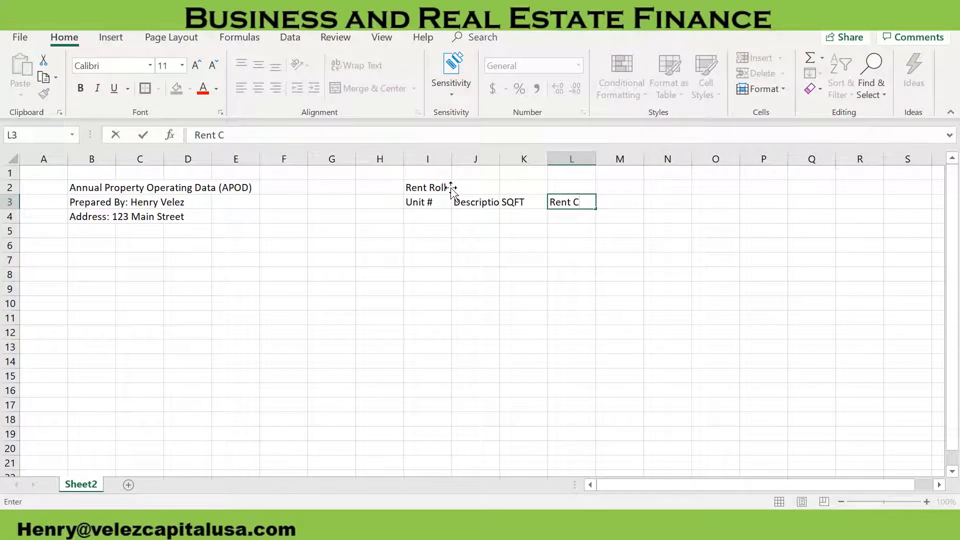
type("ent Current")
key("Tab")
type("Re")
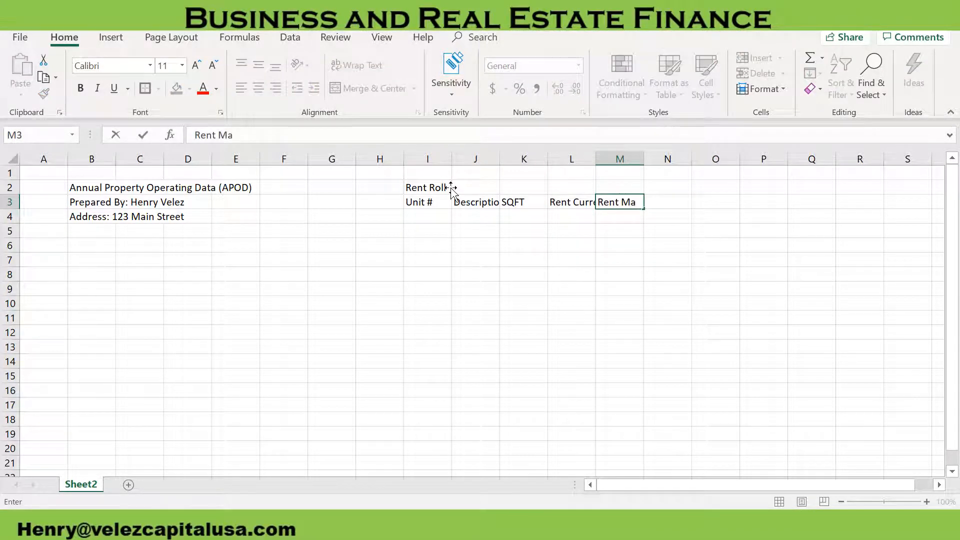
key("Return")
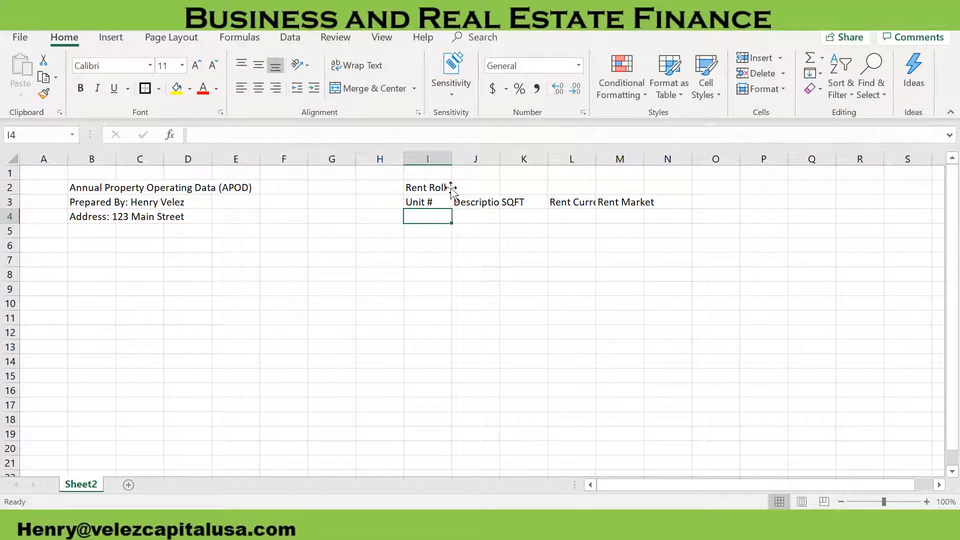
Widen columns L and M to fit their headers and enter unit number 1 in cell I4
left_click_drag(599, 153, 687, 161)
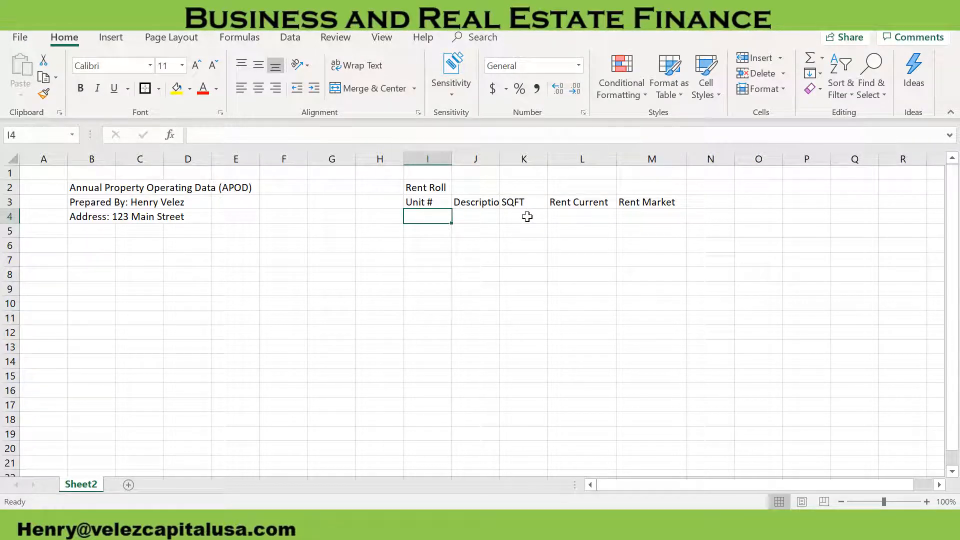
type("1")
key("Tab")
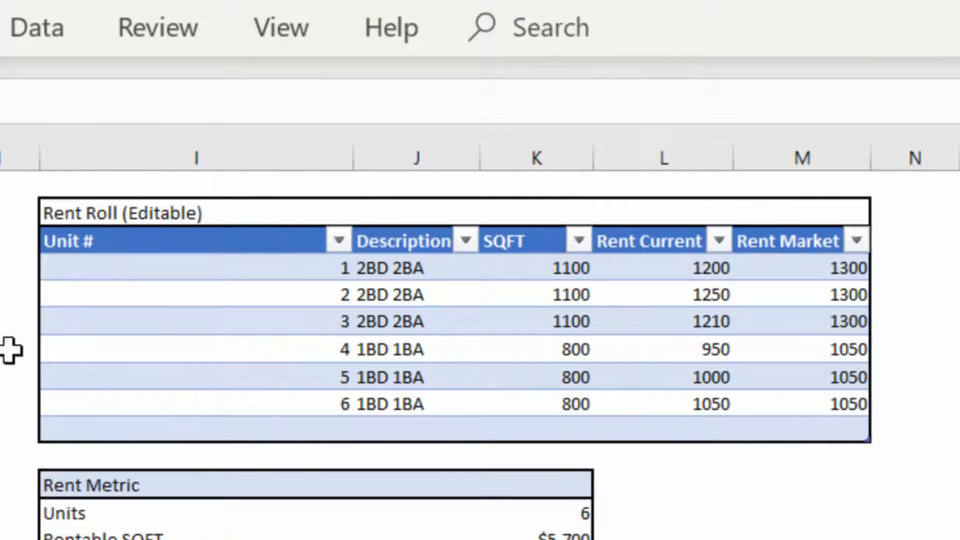
Change the Rent Current values of the three 2BD 2BA units to 1000 each
left_click(703, 275)
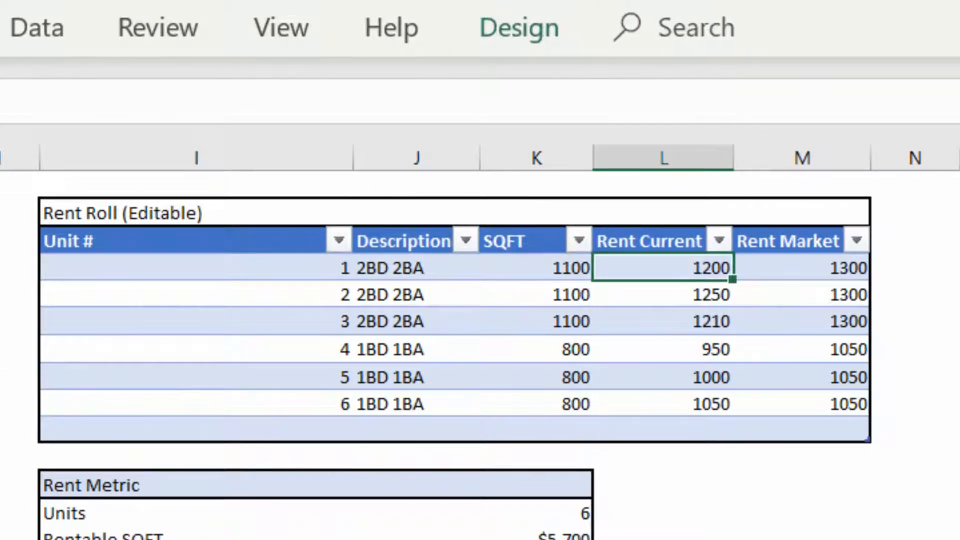
type("1000")
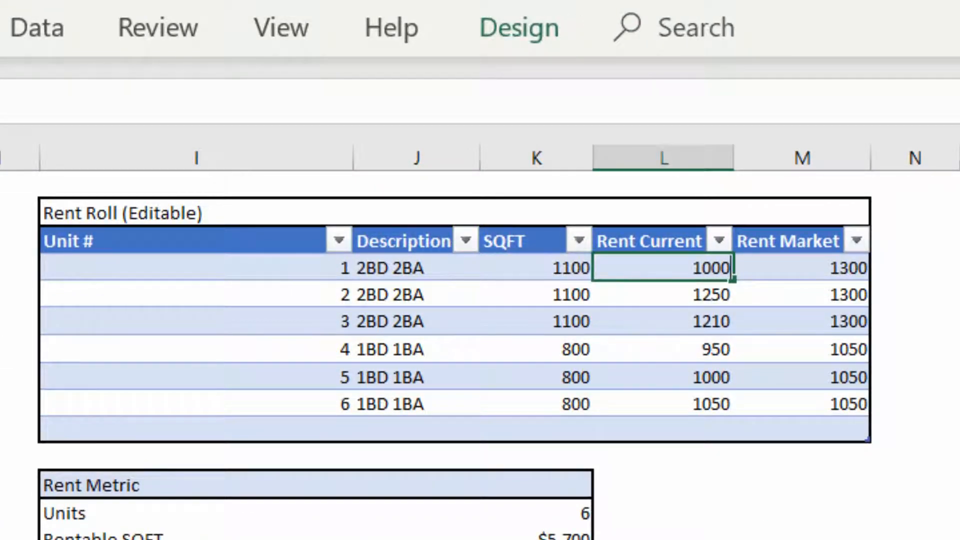
key("Return")
type("1000")
key("Return")
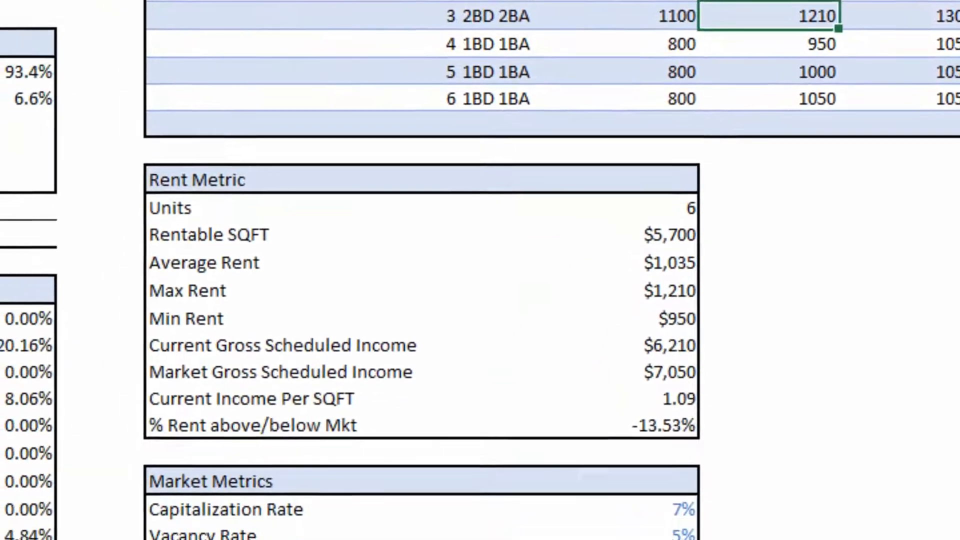
type("1000")
key("Return")
Change the Rent Current values of the three 1BD 1BA units to 800 each
type("800")
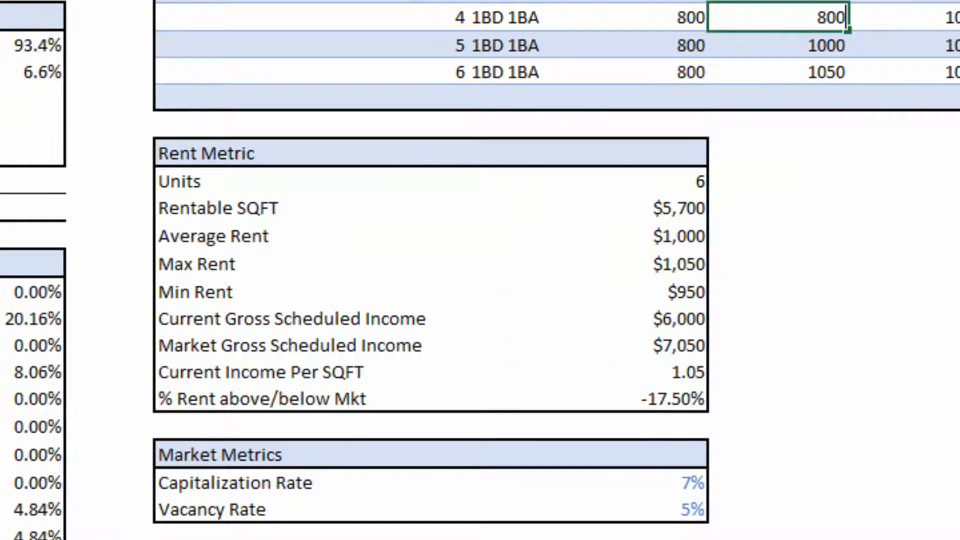
key("Return")
type("800")
key("Return")
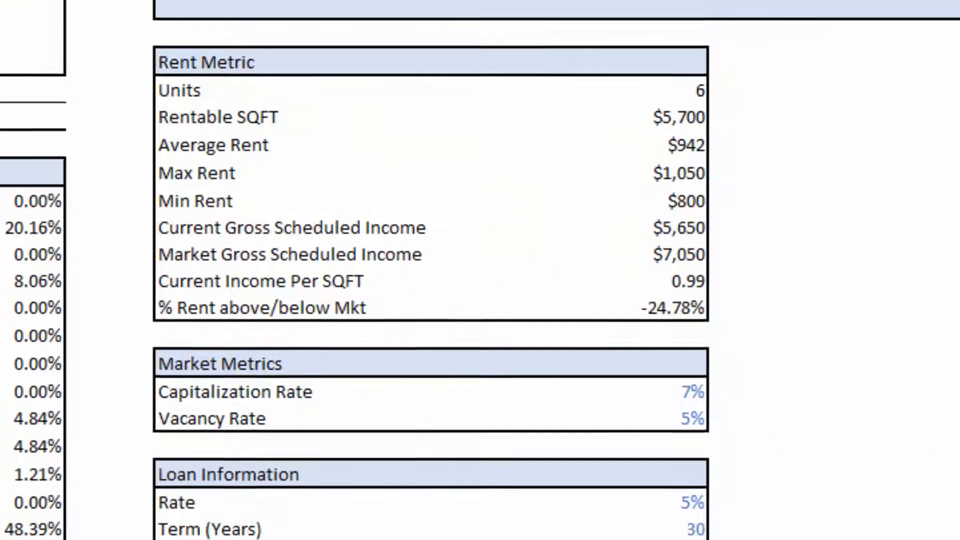
type("800")
key("Return")
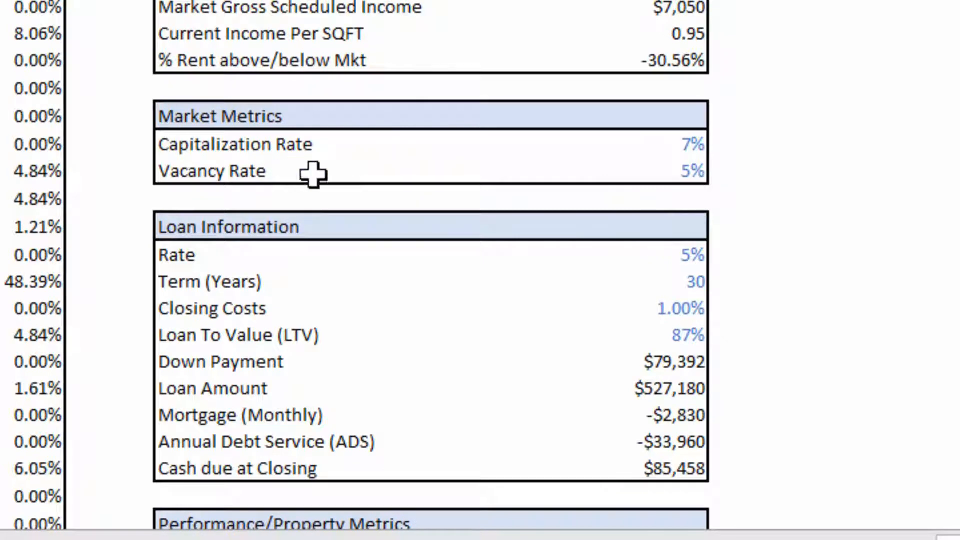
Change the Loan Information rate to 4% and the term to 15 years
left_click(675, 260)
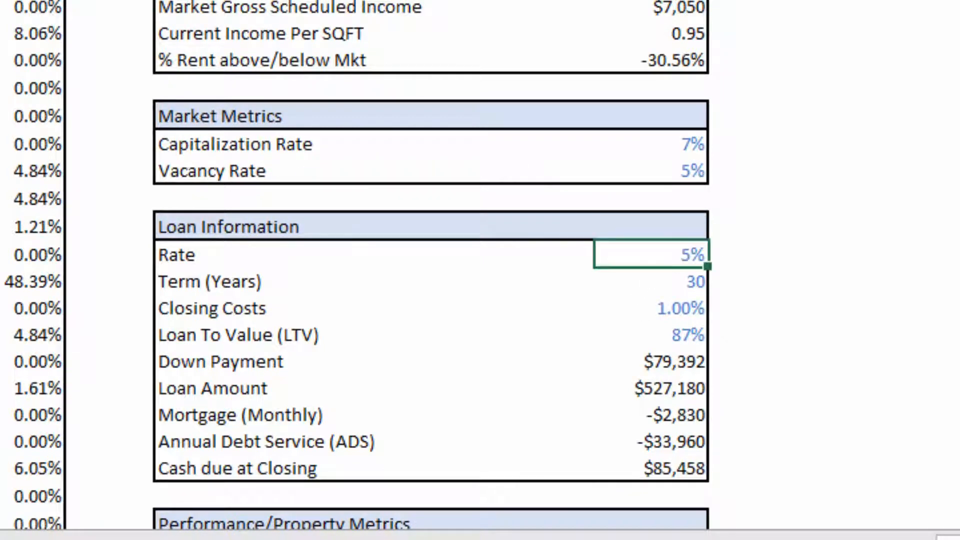
type("4%")
key("Return")
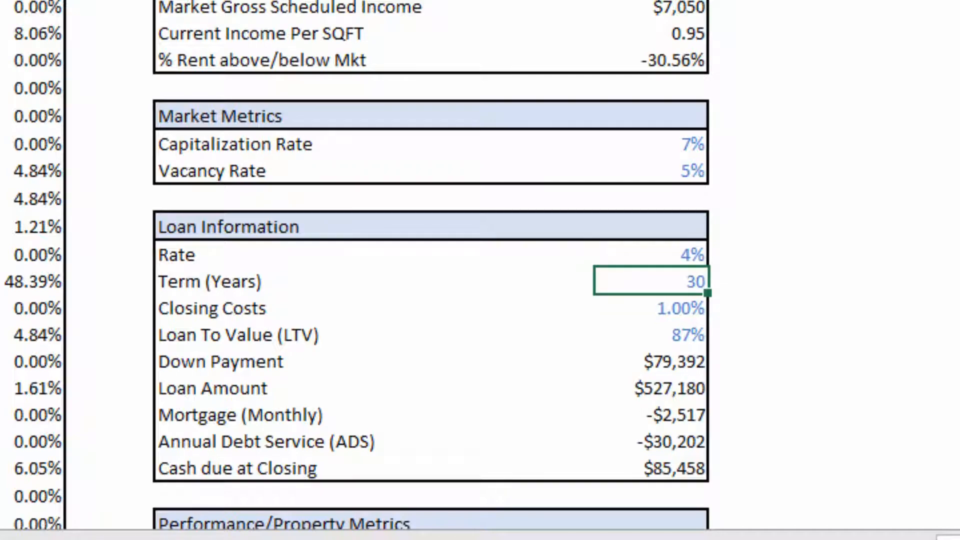
type("15")
key("Return")
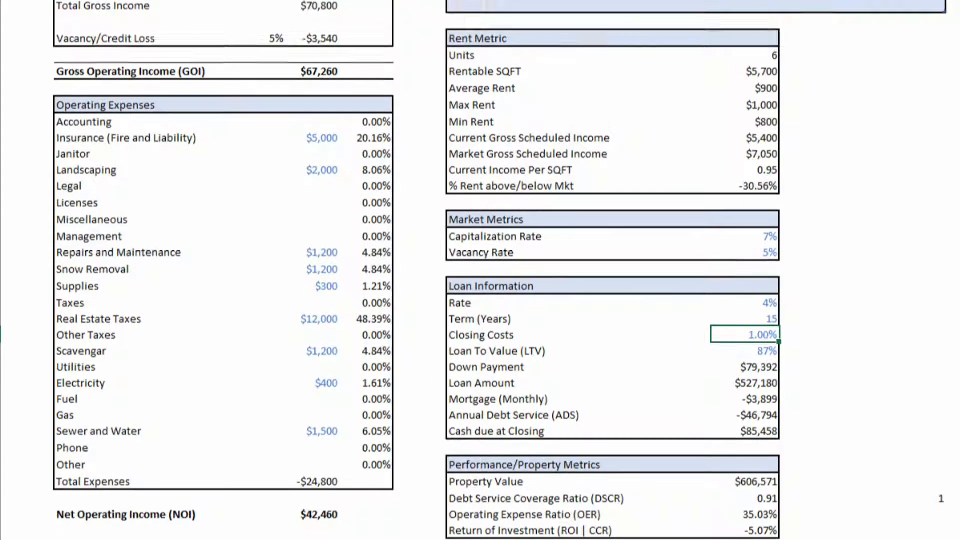
Set the Loan To Value (LTV) in the Loan Information section to 75%
scroll(480, 270, "down", 1)
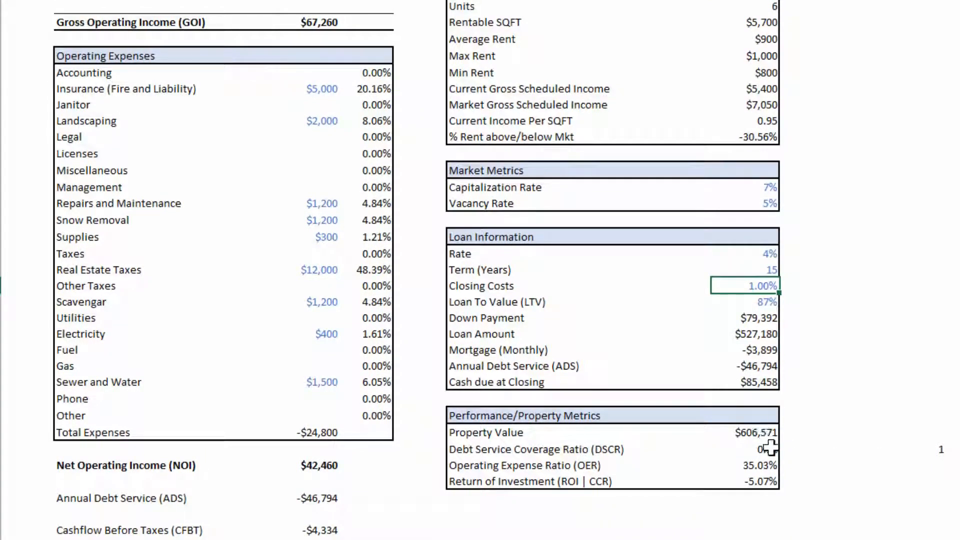
left_click(760, 302)
key("BackSpace")
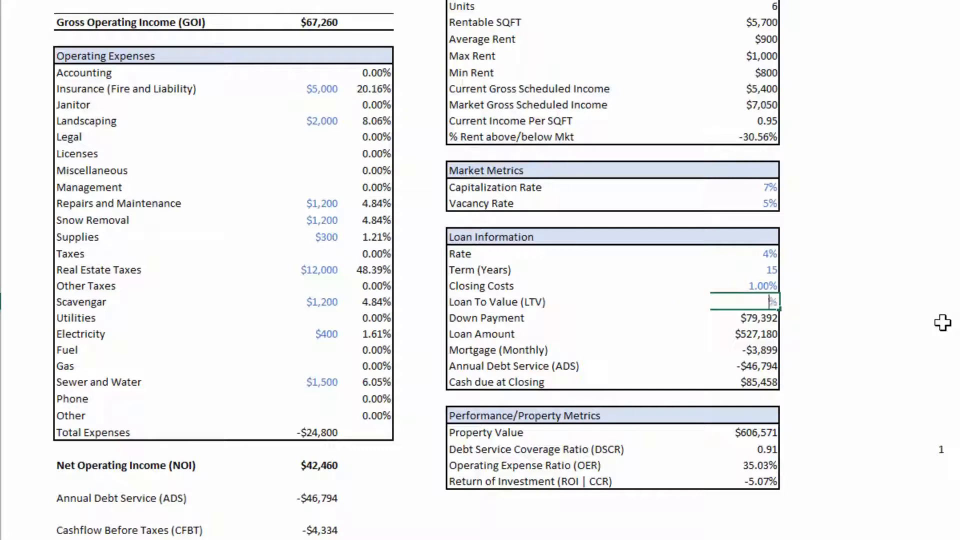
key("Return")
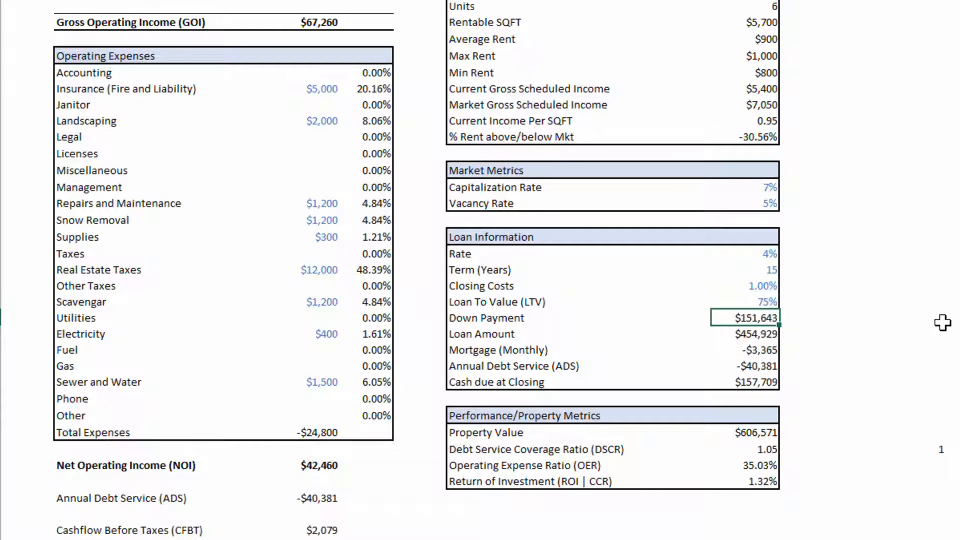
scroll(943, 322, "up", 4)
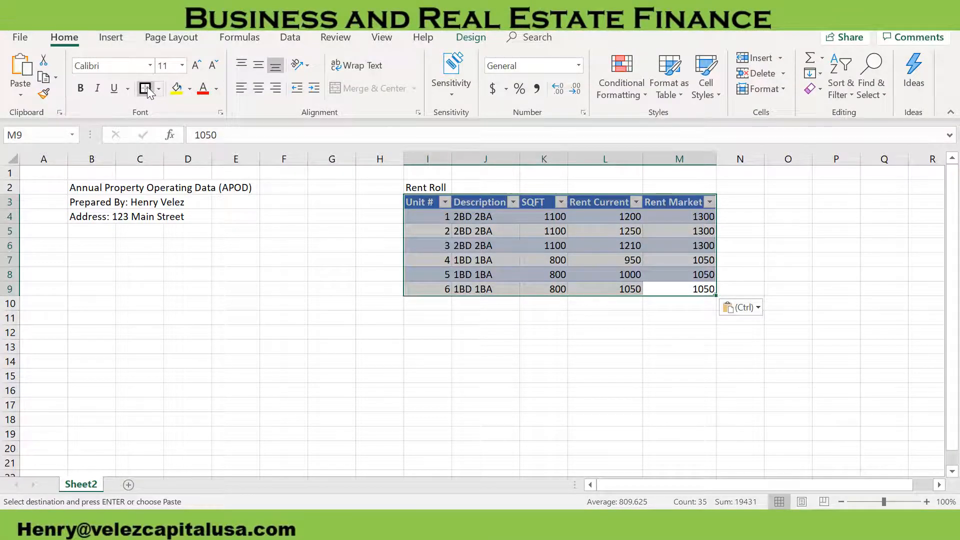
Apply an outside border around the rent roll table and another around its title row, I2:M2
left_click(146, 88)
left_click(480, 331)
left_click_drag(407, 187, 700, 188)
left_click(145, 88)
left_click(582, 345)
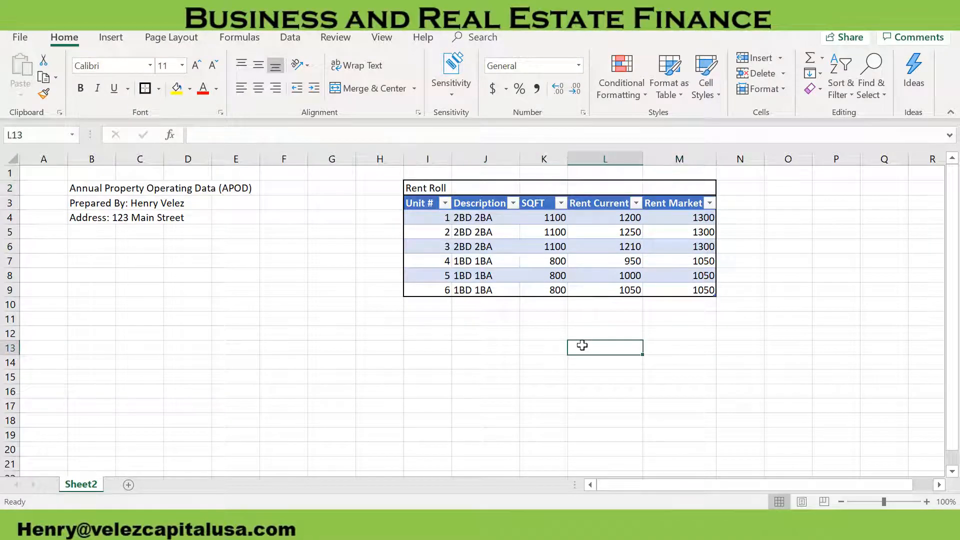
Enter the heading Rent Metric in I12 with the labels Units and Rentable SQFT in I13 and I14
left_click(432, 334)
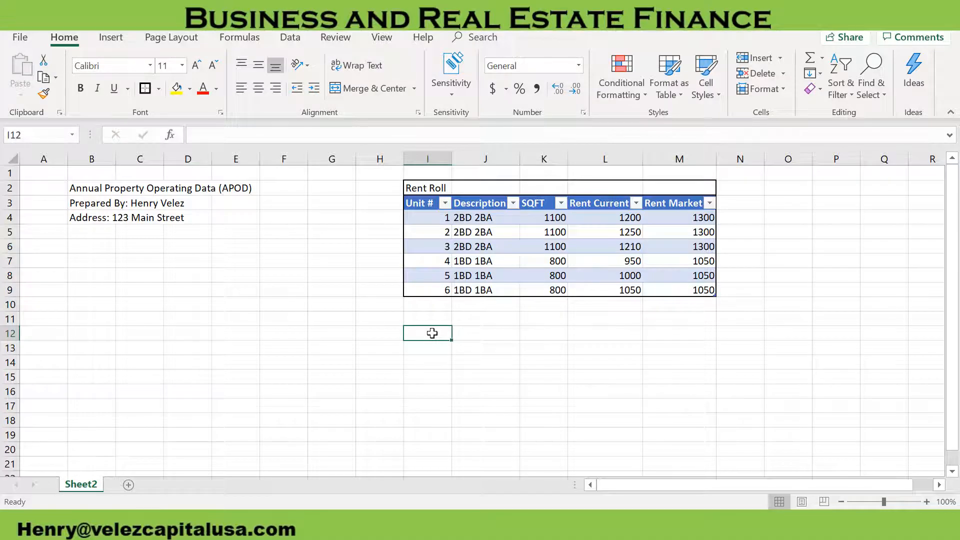
type("Rent Metric")
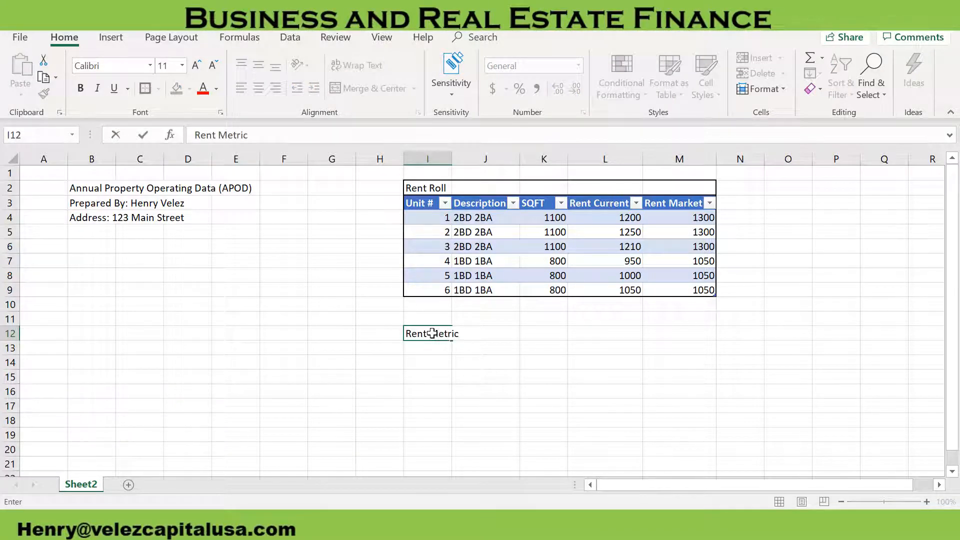
key("Return")
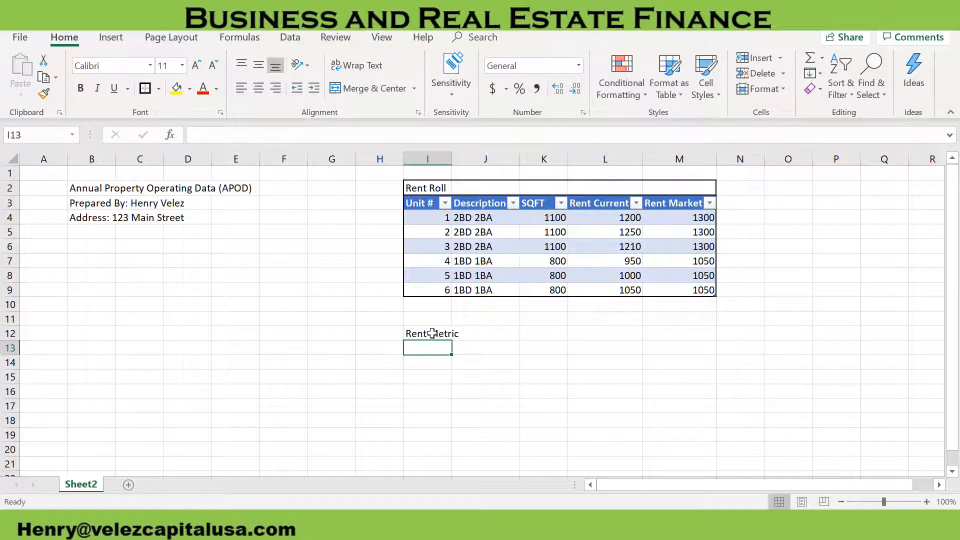
type("Units")
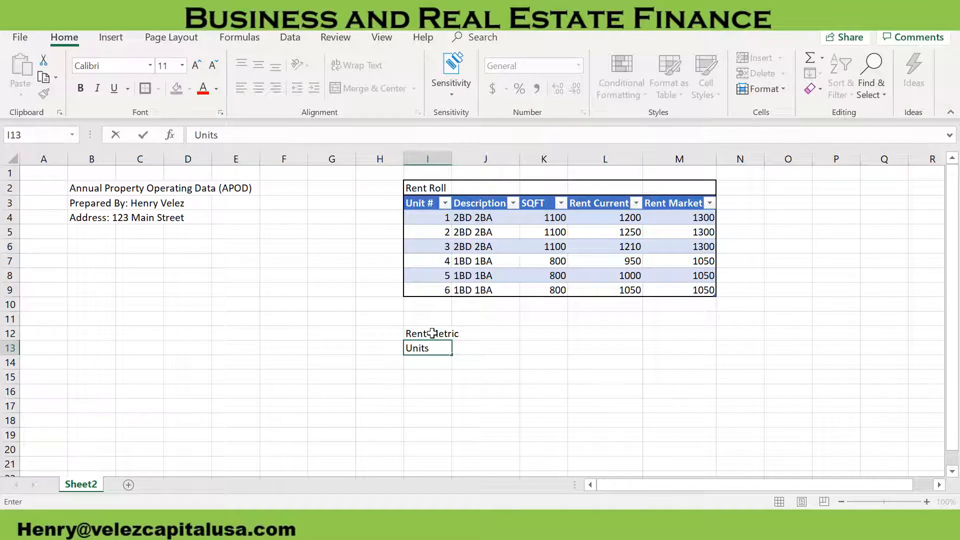
key("Return")
type("Rentable S")
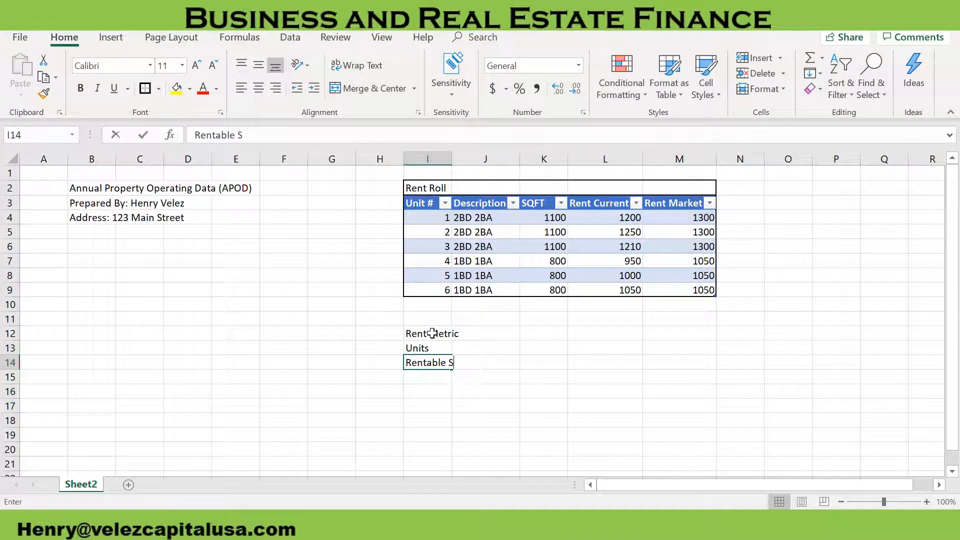
type("q")
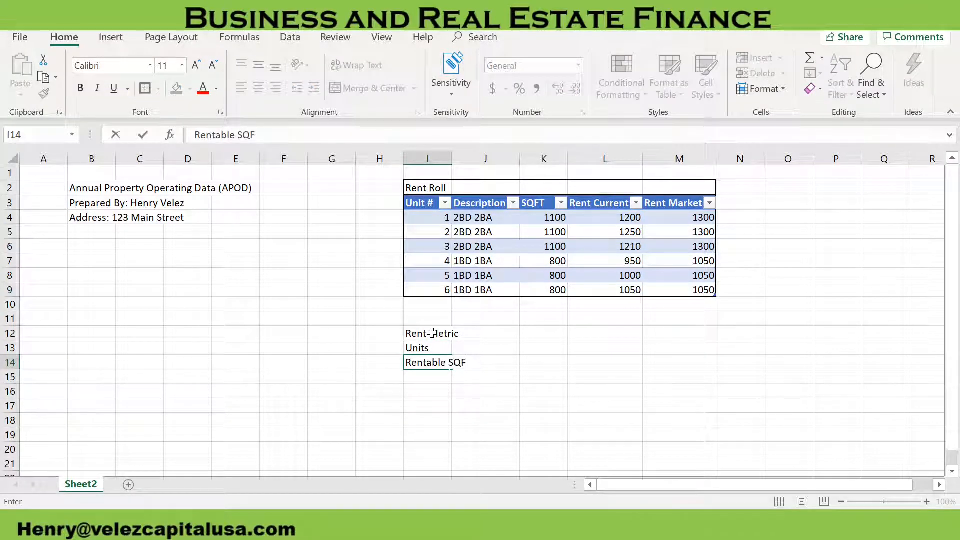
key("Return")
Add the labels Average Rent, Max Rent and Min Rent in cells I15 to I17
type("E")
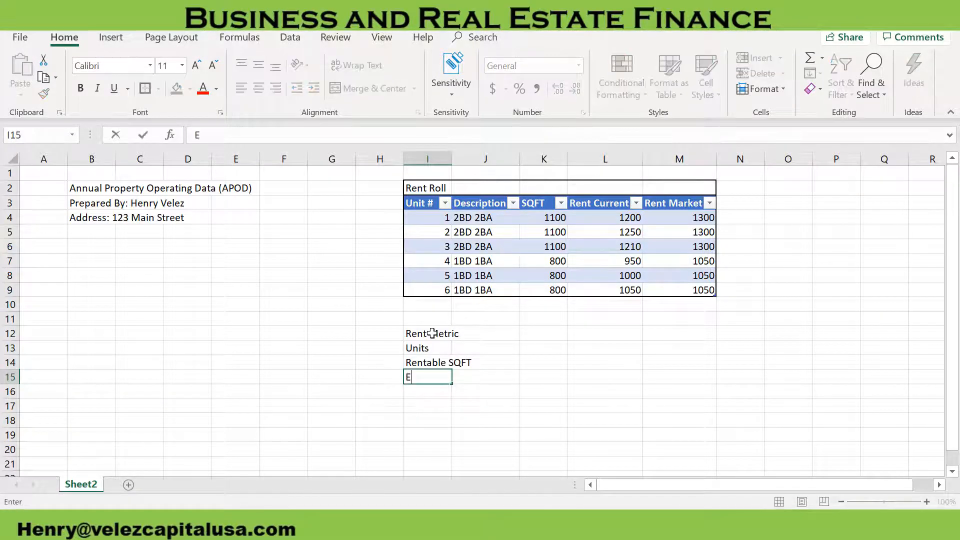
type("verage Re")
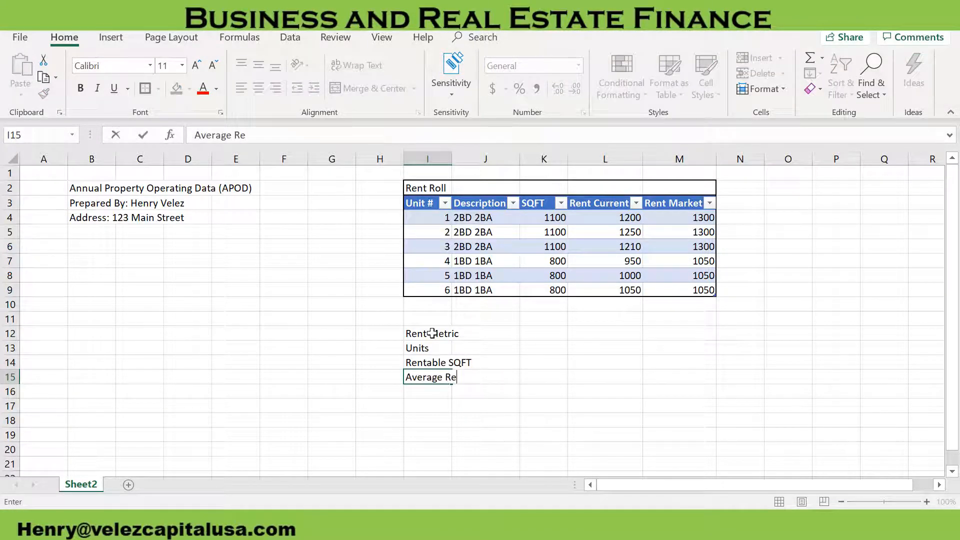
type("nt")
key("Return")
type("Max")
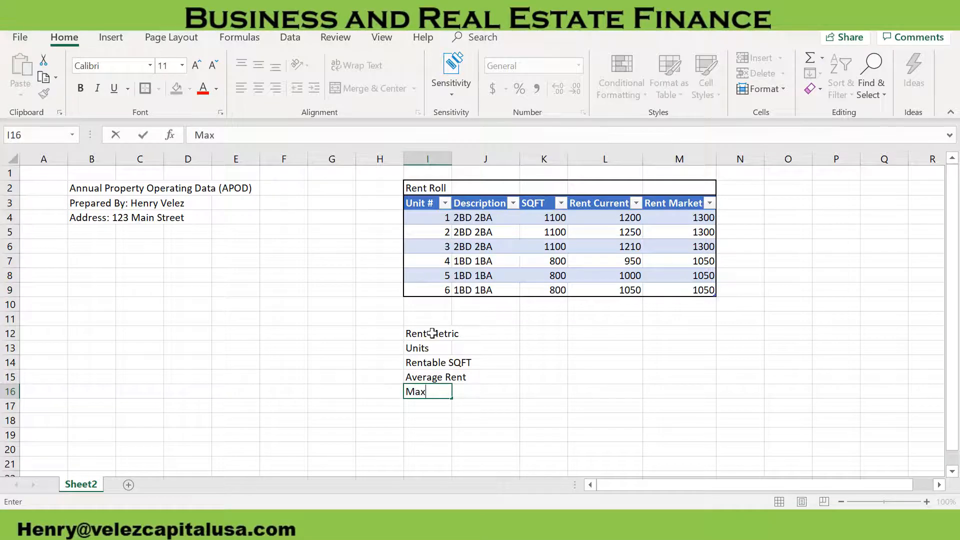
type(" Rent")
key("Return")
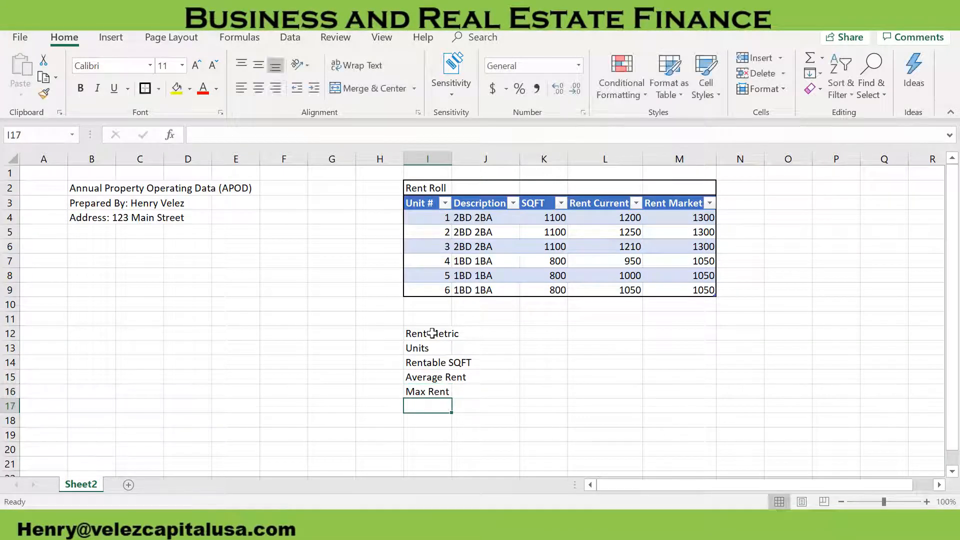
type("Min Rent")
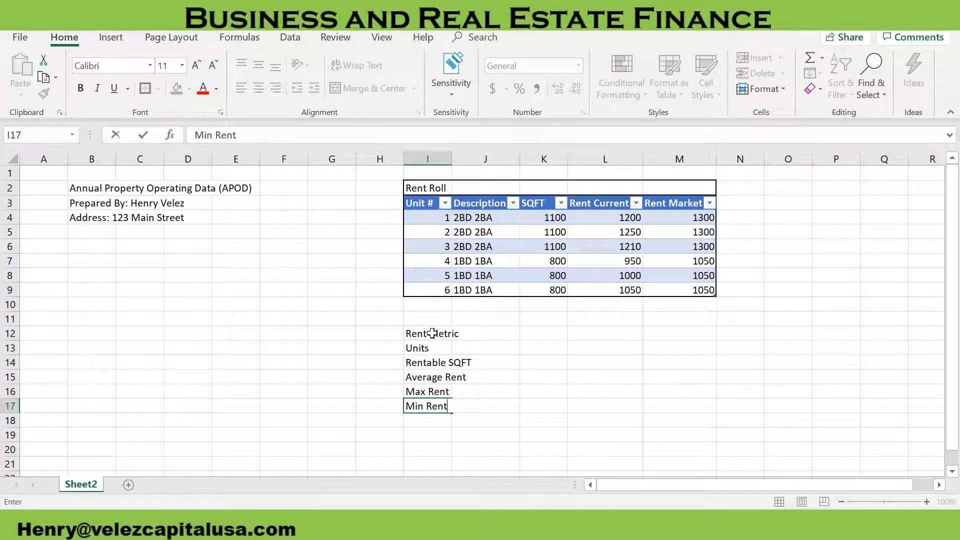
key("Return")
Add the labels Current Gross Scheduled Income in I18 and Market Gross Scheduled Income in I19
type("C")
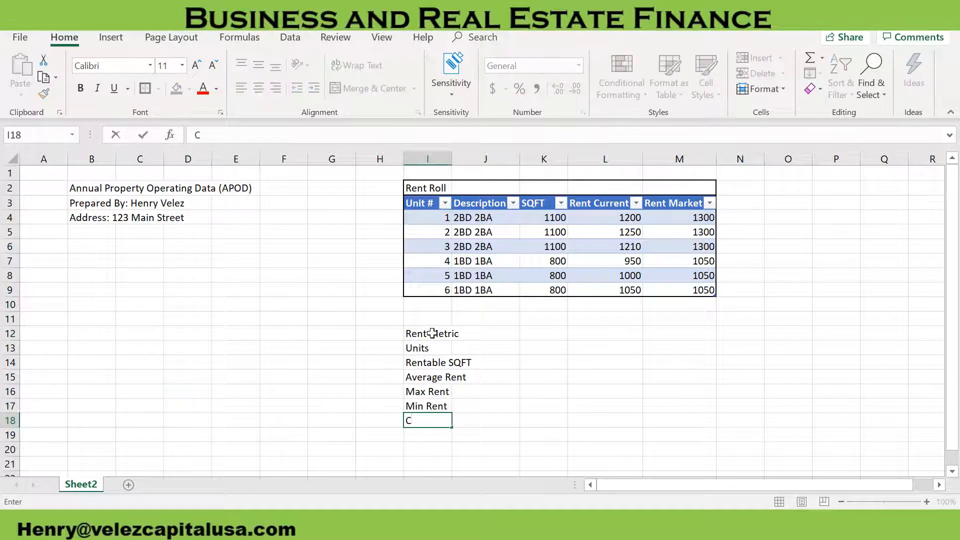
type("urrent Gross")
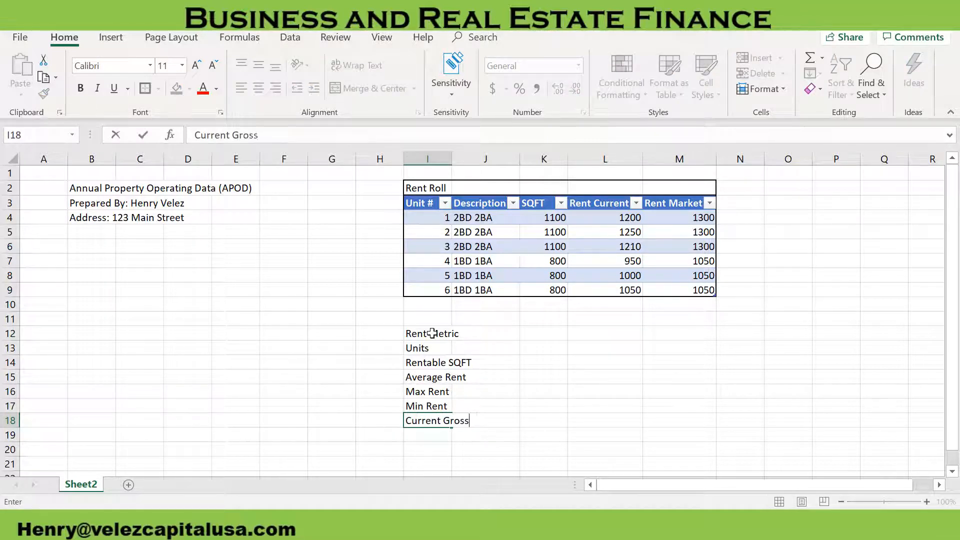
type(" Scheduled Income")
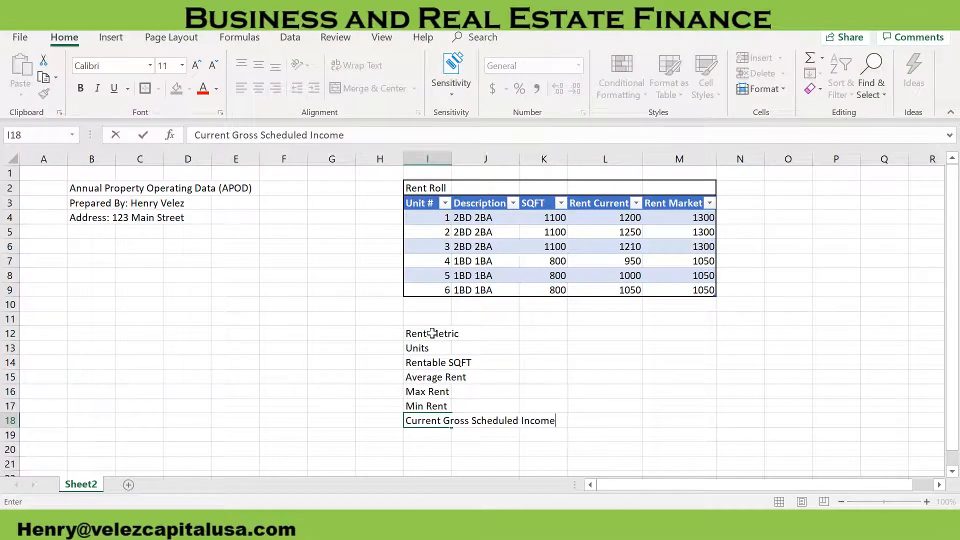
key("Return")
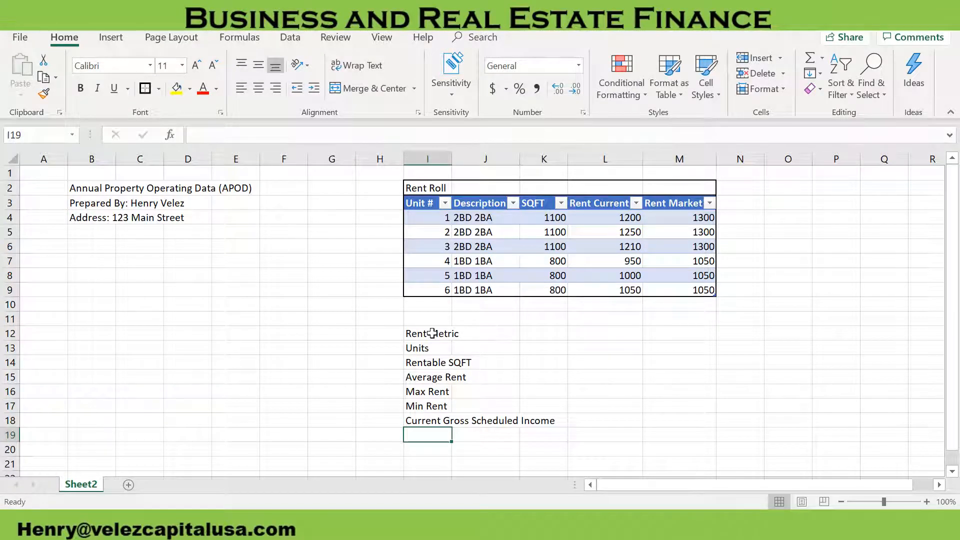
type("Market Gross Scheduled")
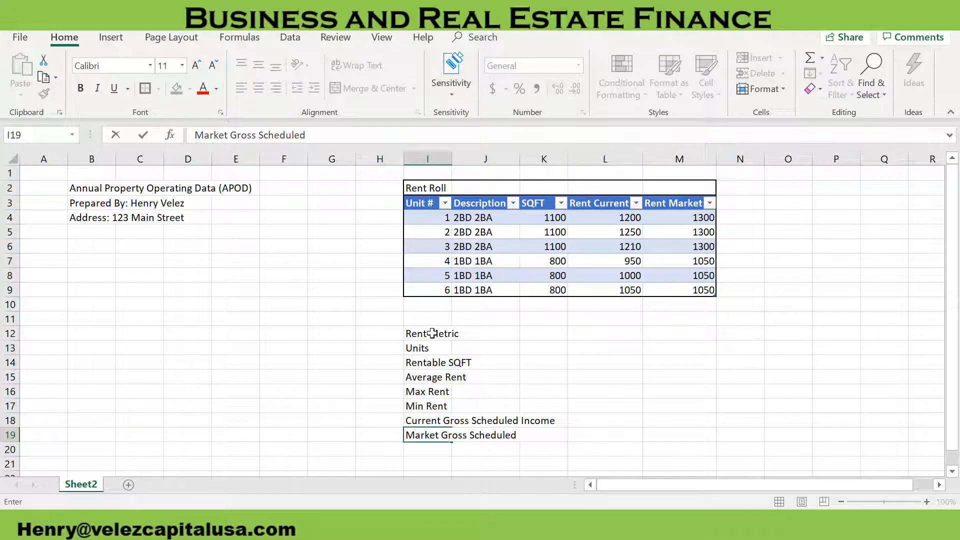
type("ome")
key("Return")
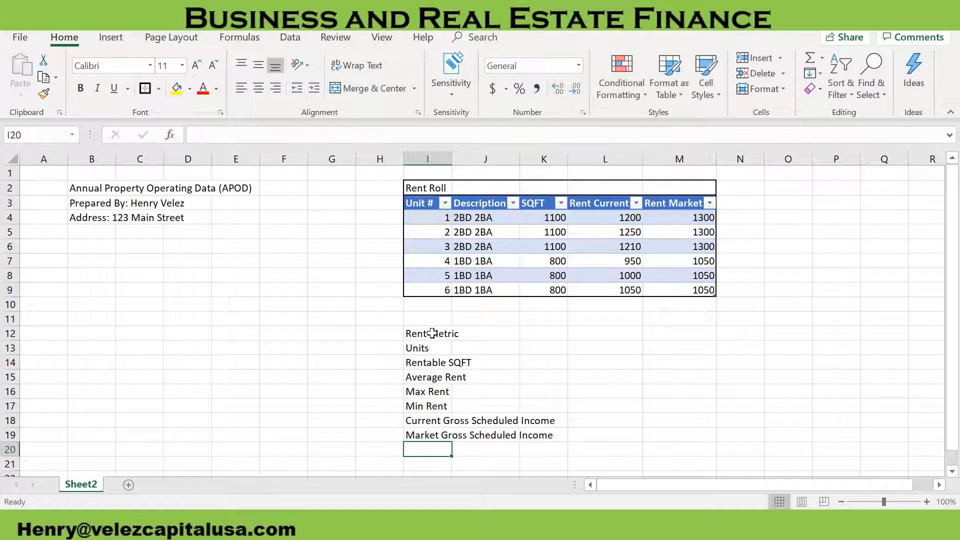
Add the label Current Income Per SQFT in cell I20 of the Rent Metric list
type("Current")
type("I")
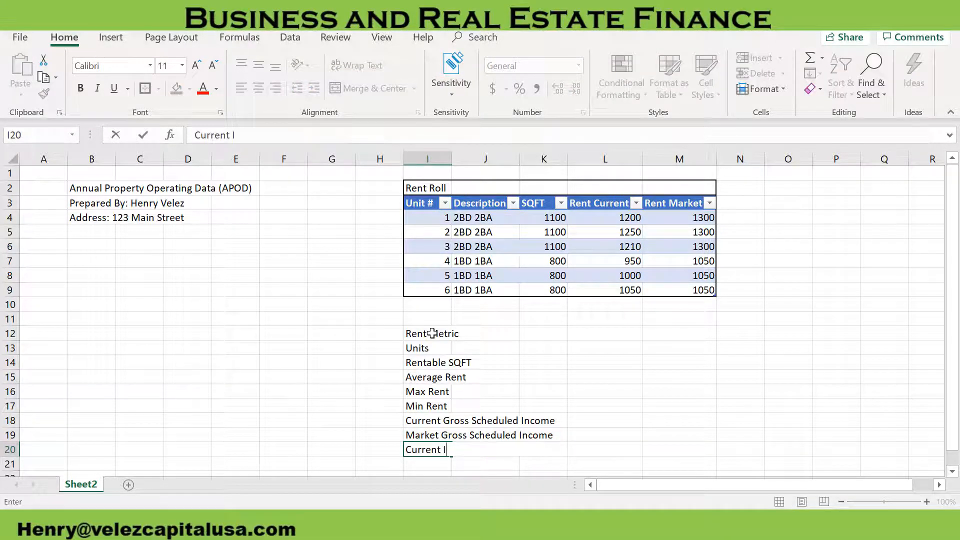
type("ncome Per SQFT")
key("Return")
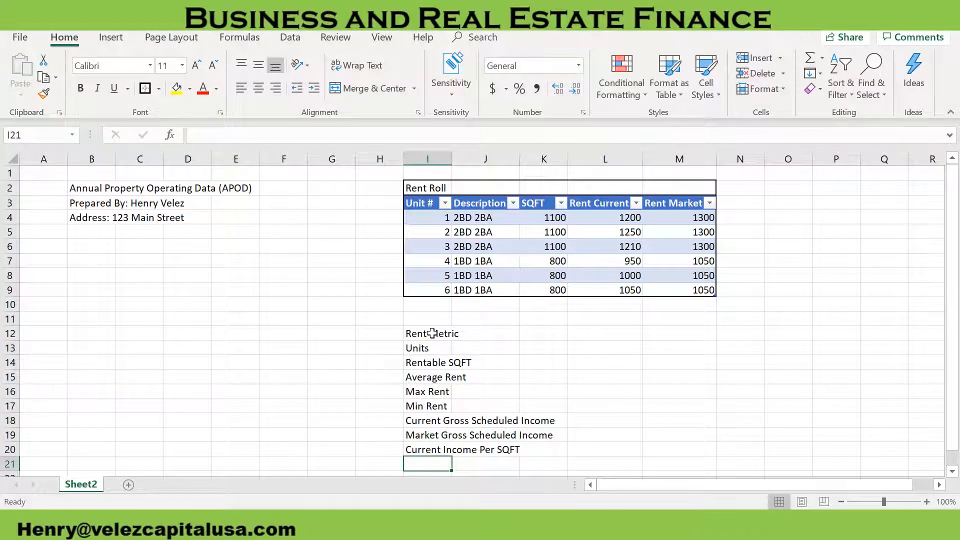
Enter the label % Rent above/below Mkt in cell I21 as the last Rent Metric row
type("% Rent ")
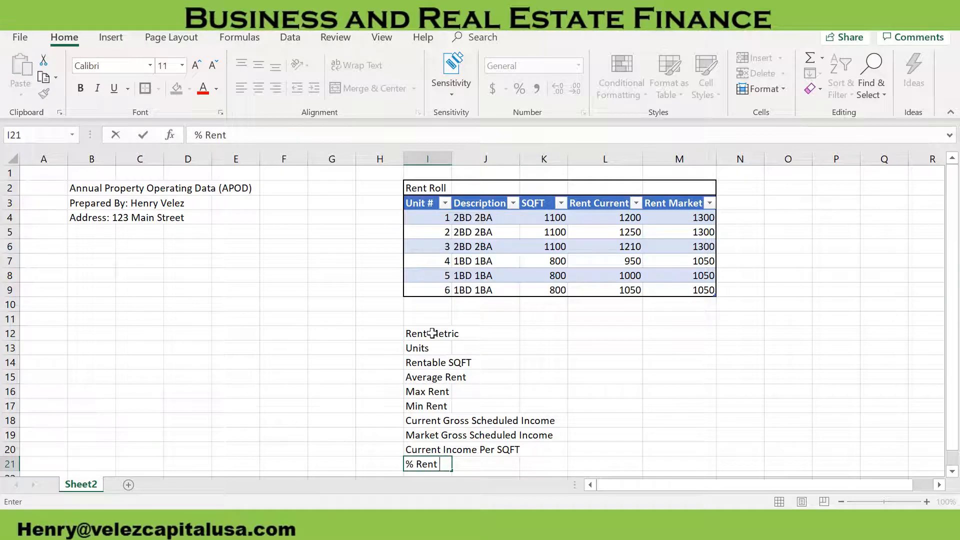
type("above/below M")
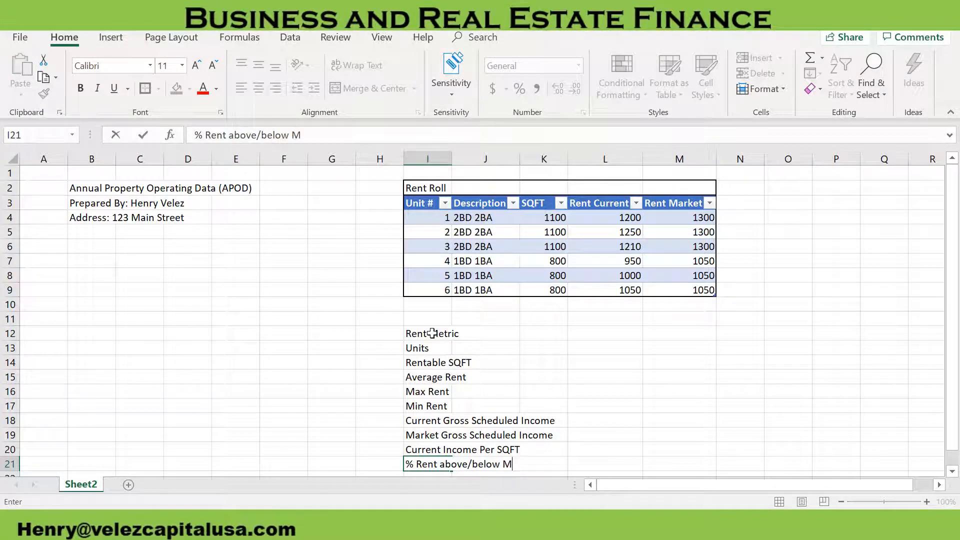
type("arkt")
key("Tab")
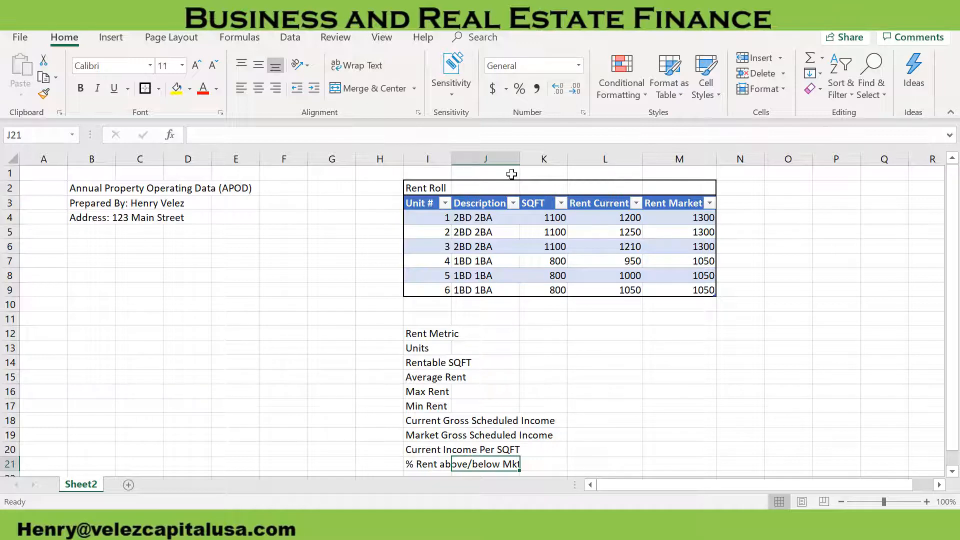
Enter the Units formula =MAX(Table3[Unit '#]) in cell K13 to take the highest unit number from the rent roll
left_click(544, 333)
left_click(540, 351)
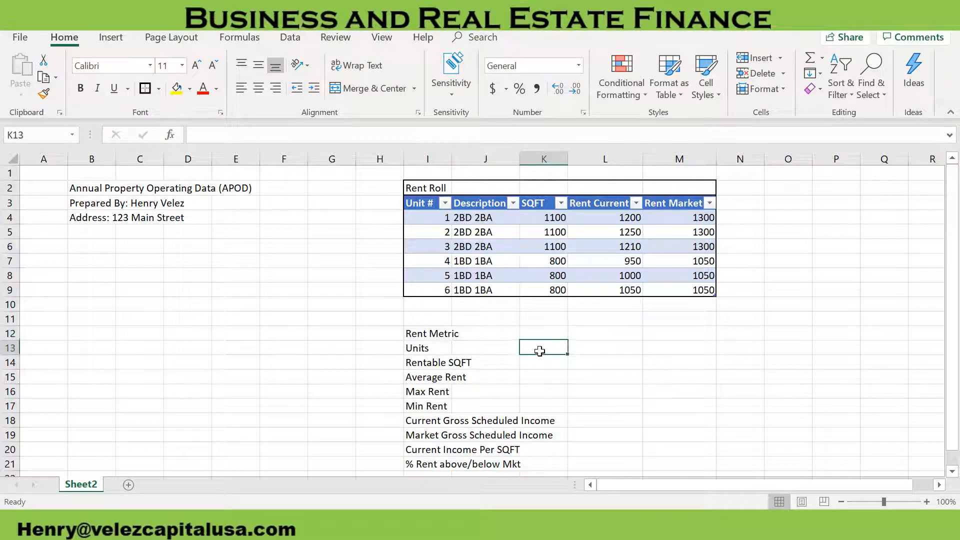
type("=ma")
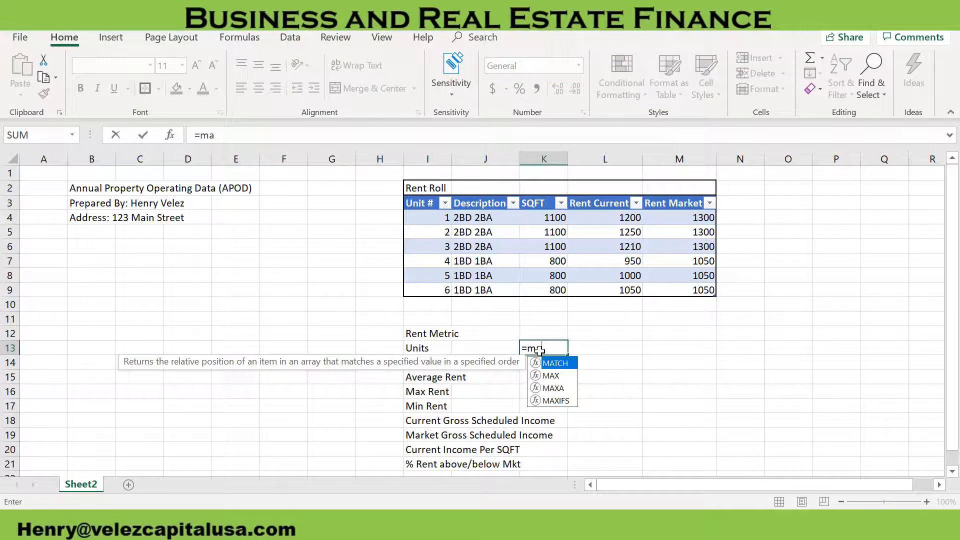
double_click(558, 376)
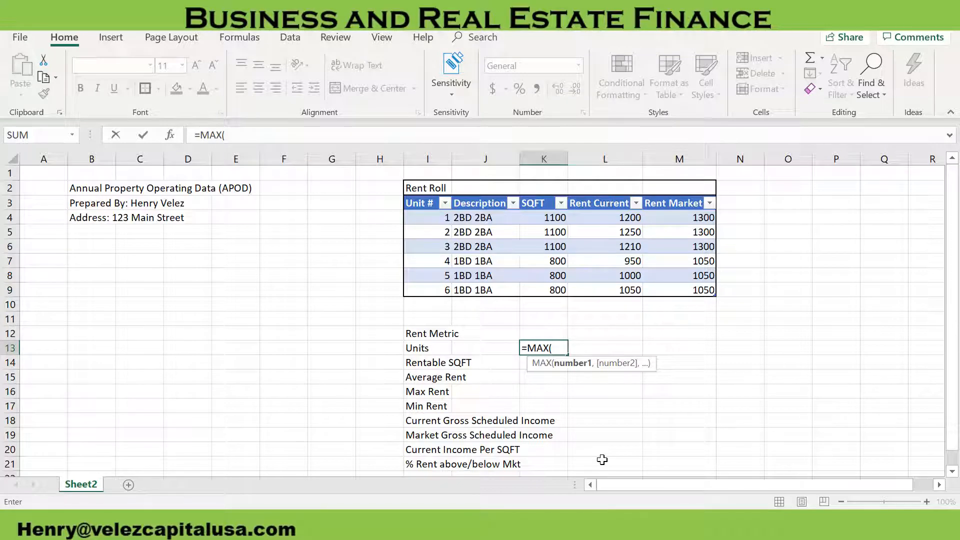
type("Ta")
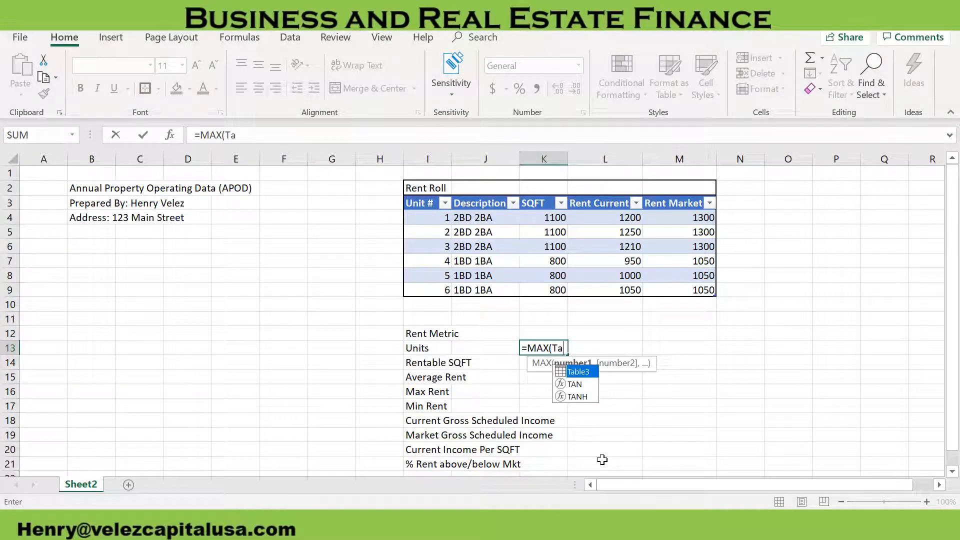
double_click(577, 376)
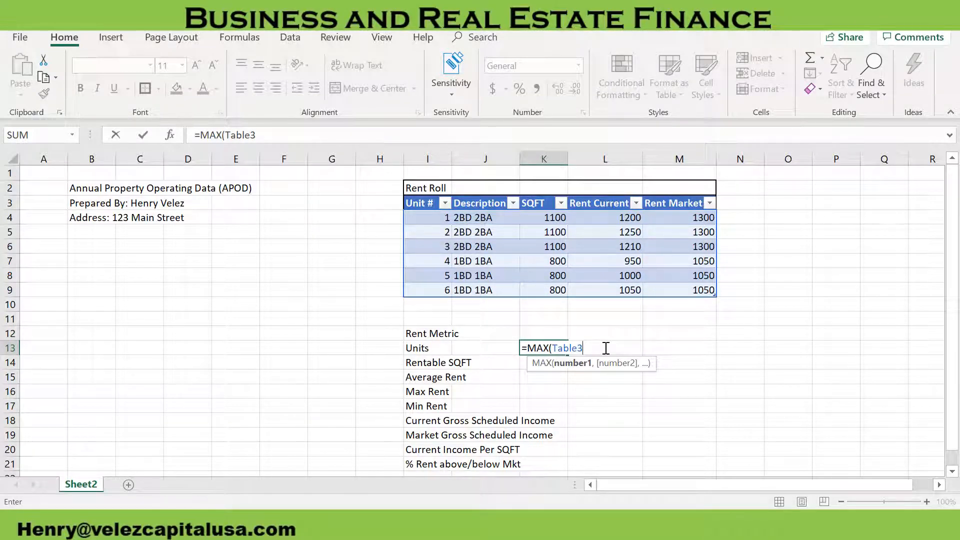
type("[")
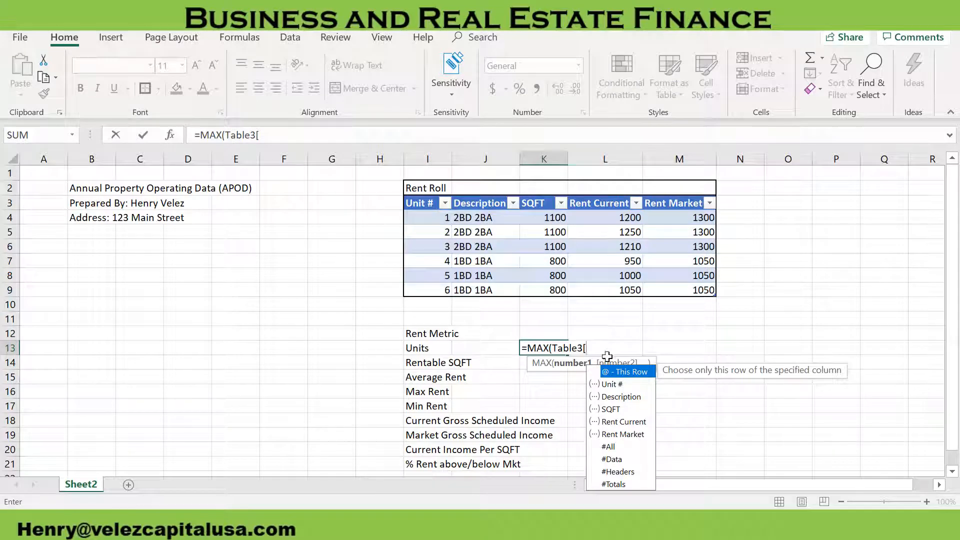
double_click(611, 385)
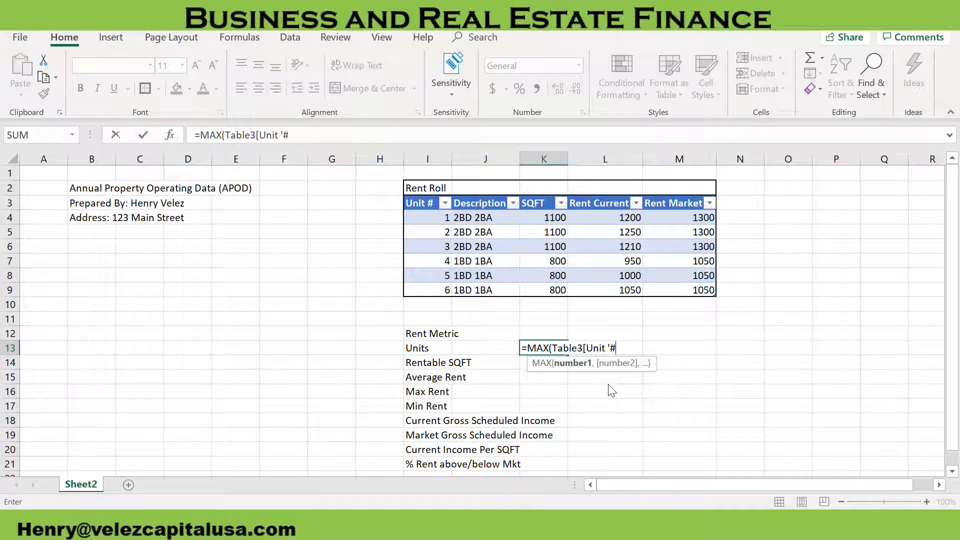
type("])")
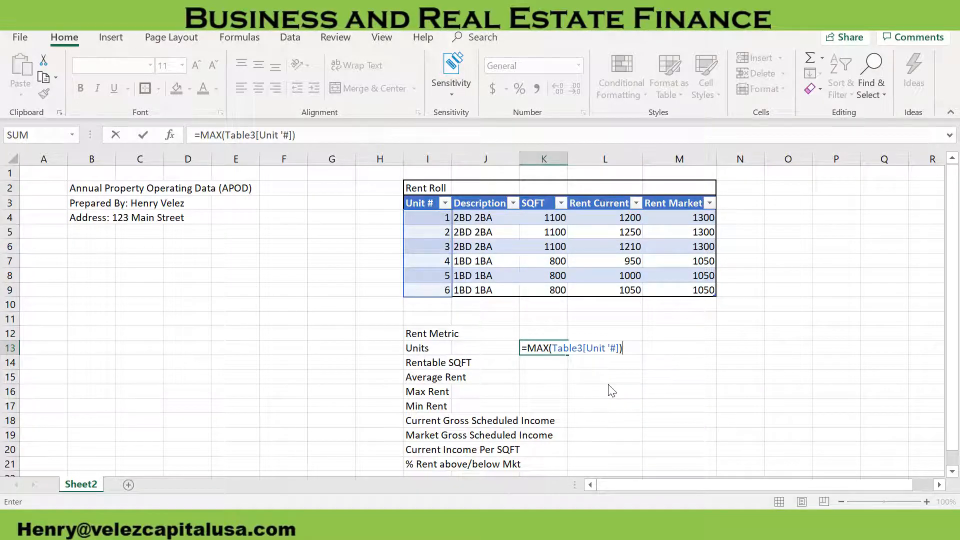
key("Return")
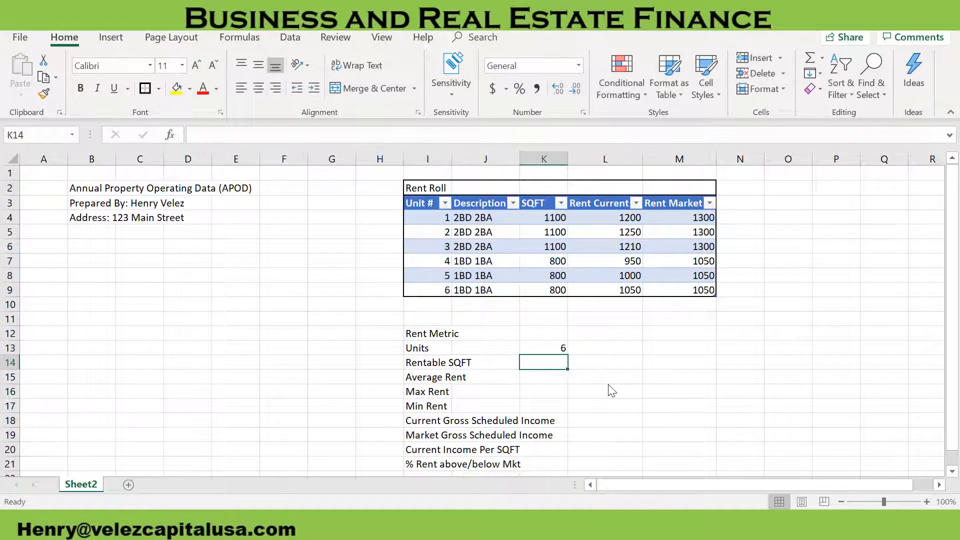
Add a new row at the end of the rent roll table and enter 7 as its Unit #
left_click(676, 290)
key("Tab")
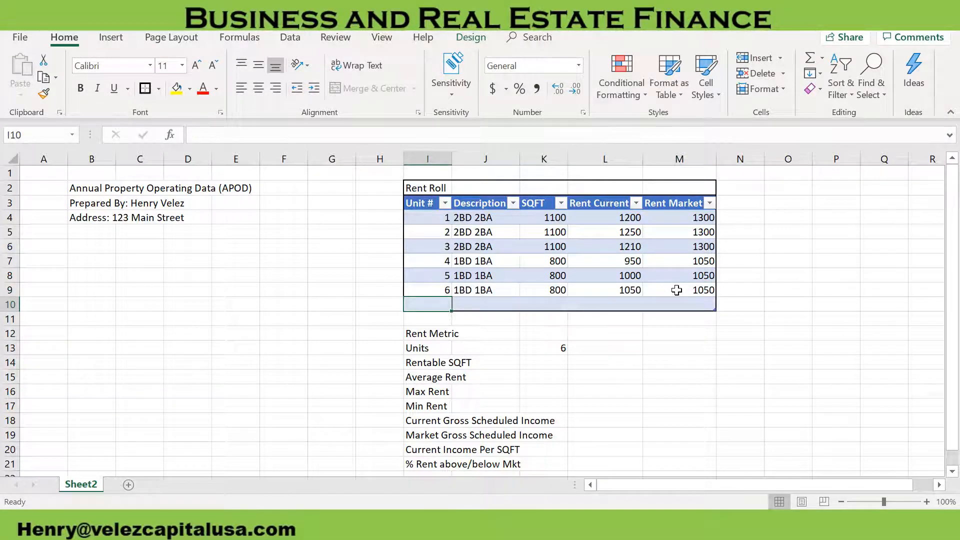
type("7")
key("Return")
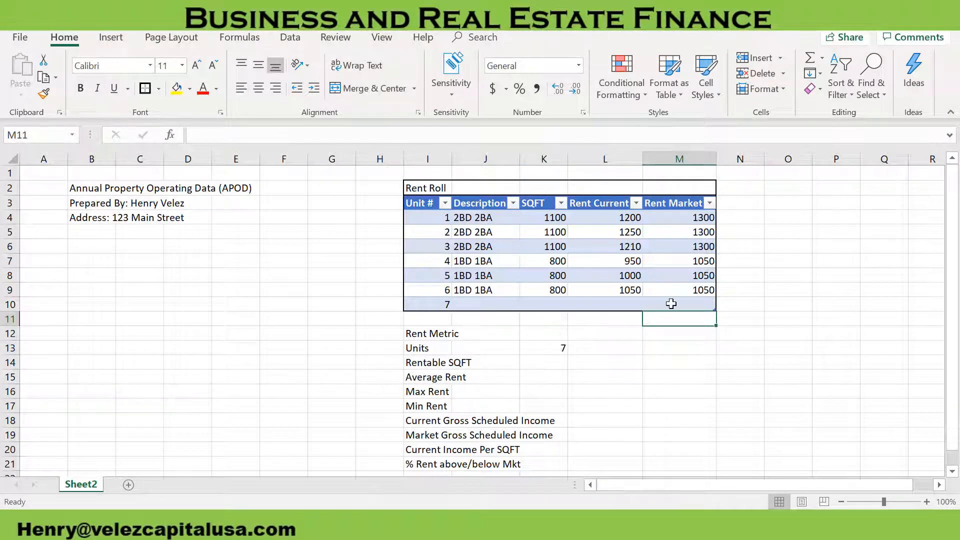
Clear the unit number from cell I10 in the last rent roll row
left_click(441, 306)
key("BackSpace")
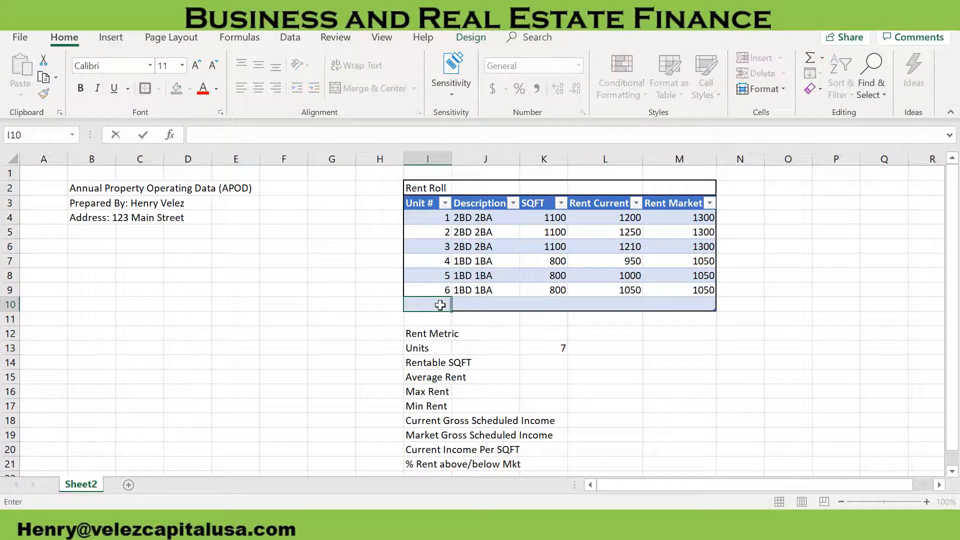
key("Return")
Enter the Rentable SQFT formula =SUM(Table3[SQFT]) in cell K14
left_click(558, 364)
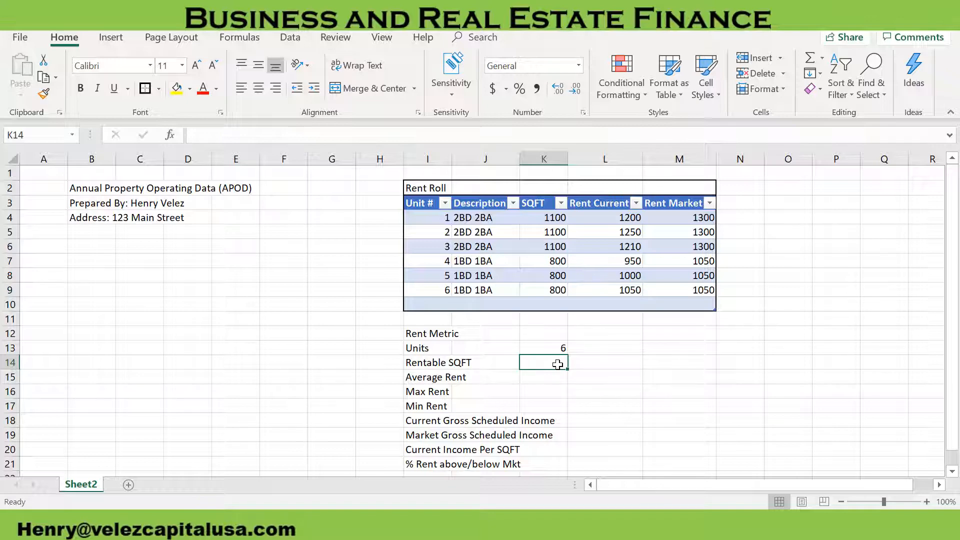
type("=Sum")
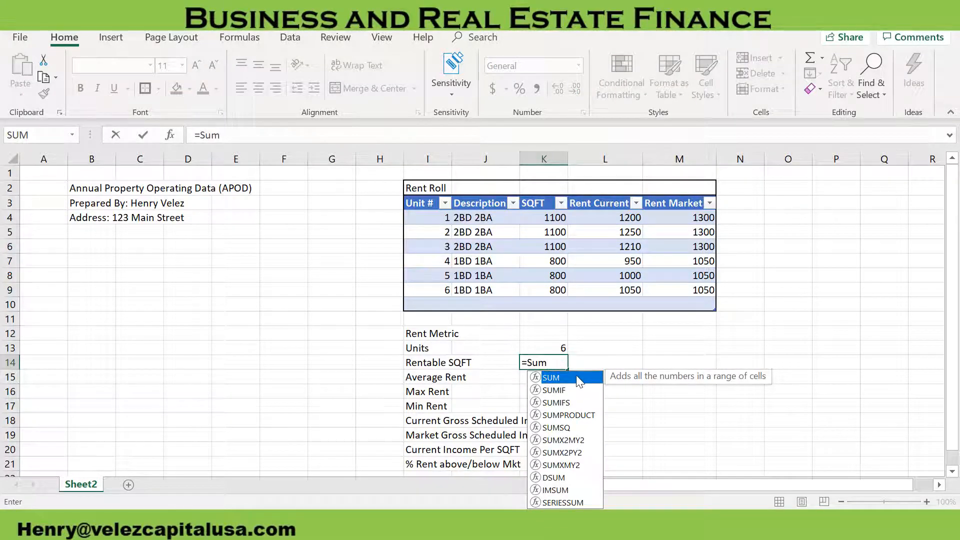
double_click(551, 377)
type("Ta")
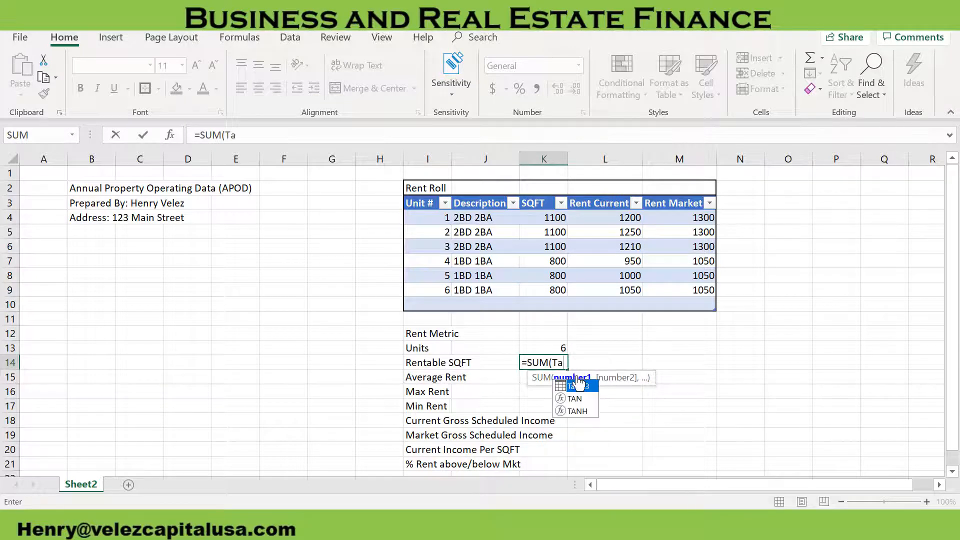
double_click(579, 386)
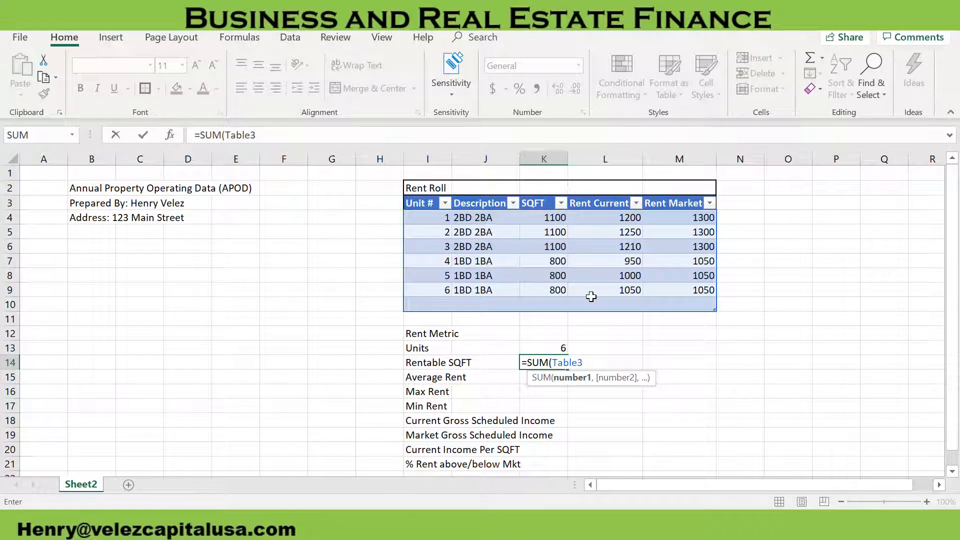
type("[")
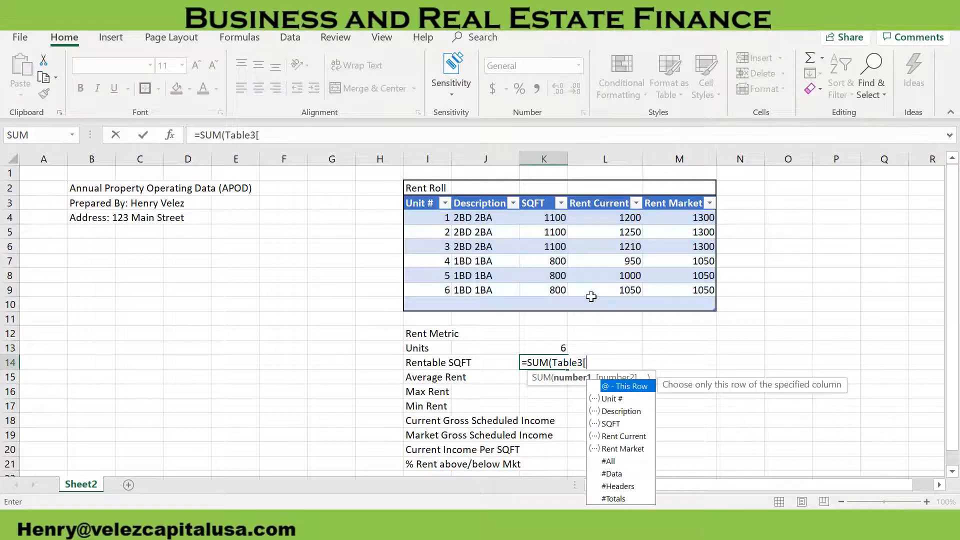
double_click(620, 424)
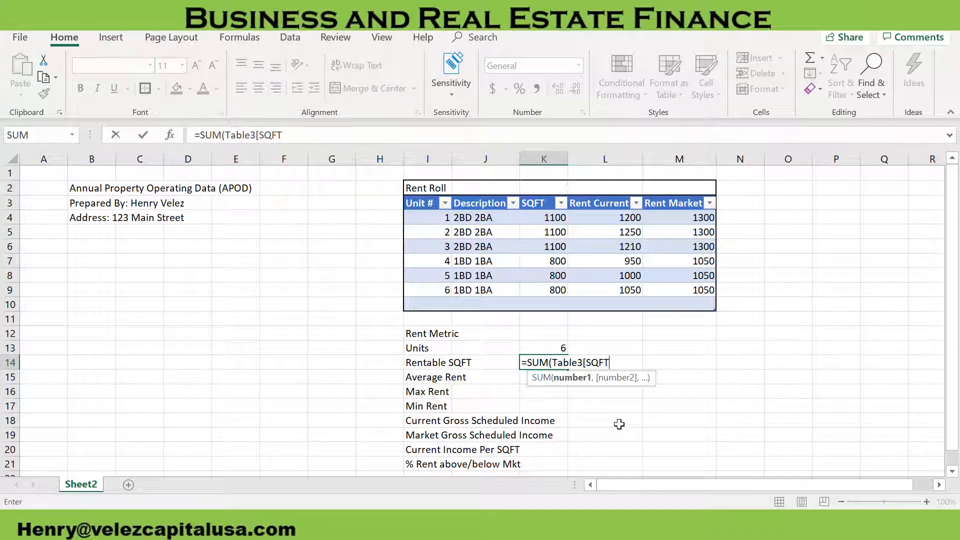
type("])")
key("Return")
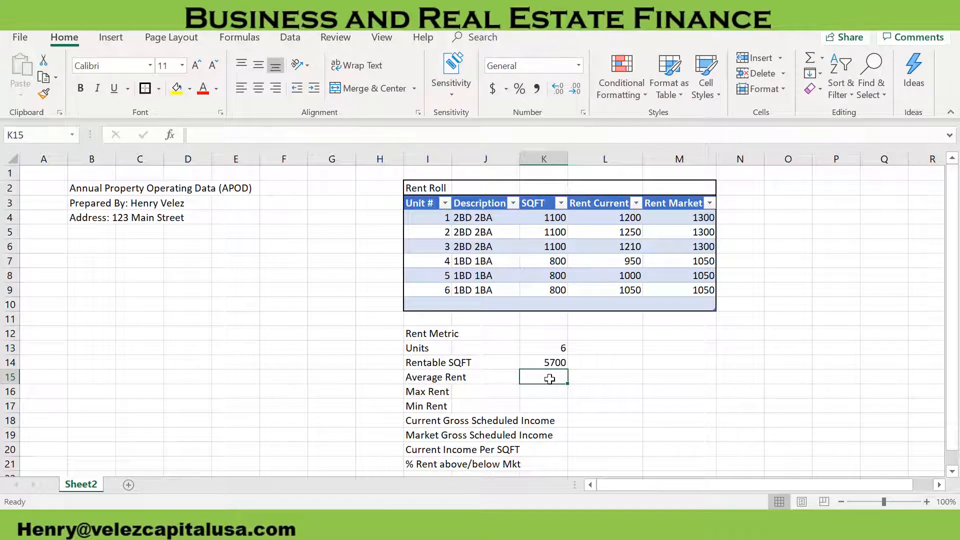
Enter the Average Rent formula =AVERAGE(Table3[Rent Current]) in cell K15
type("=")
key("BackSpace")
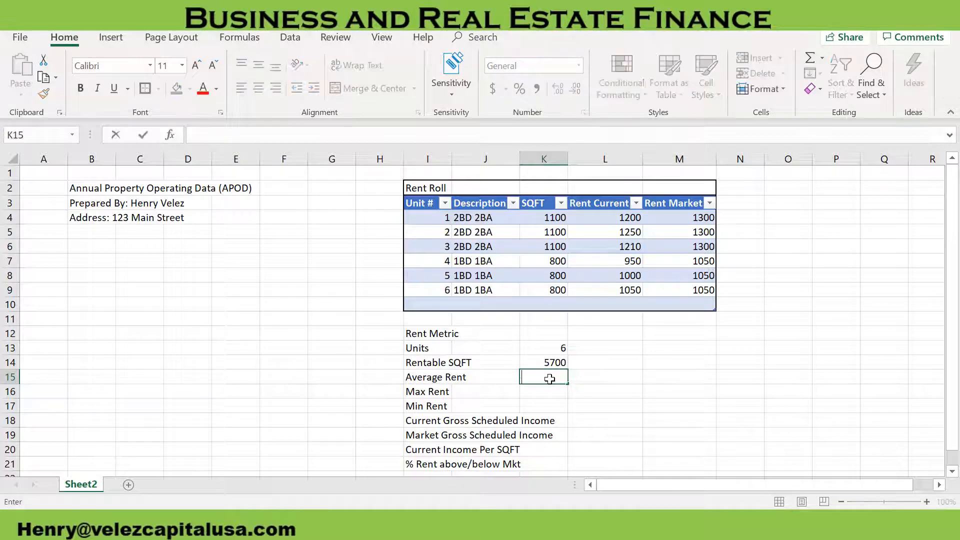
type("=av")
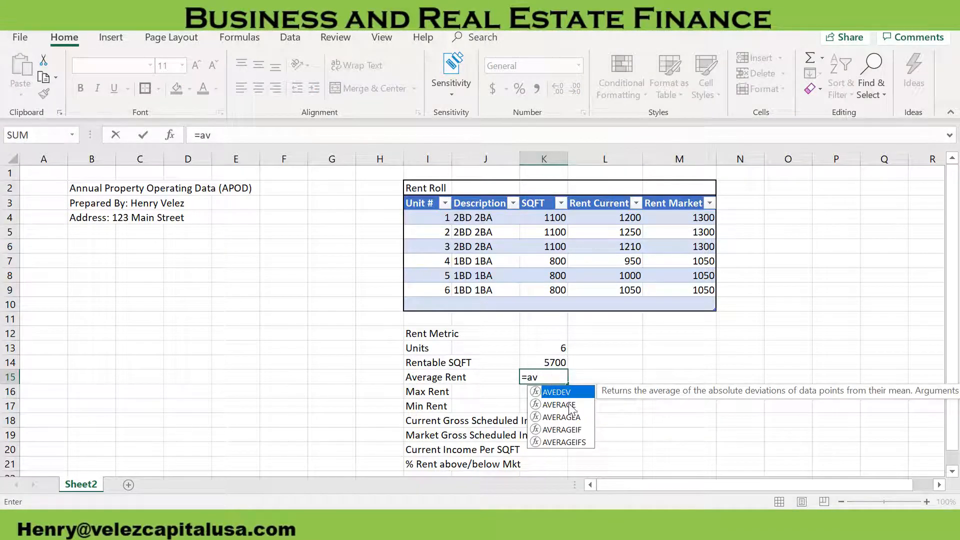
double_click(571, 405)
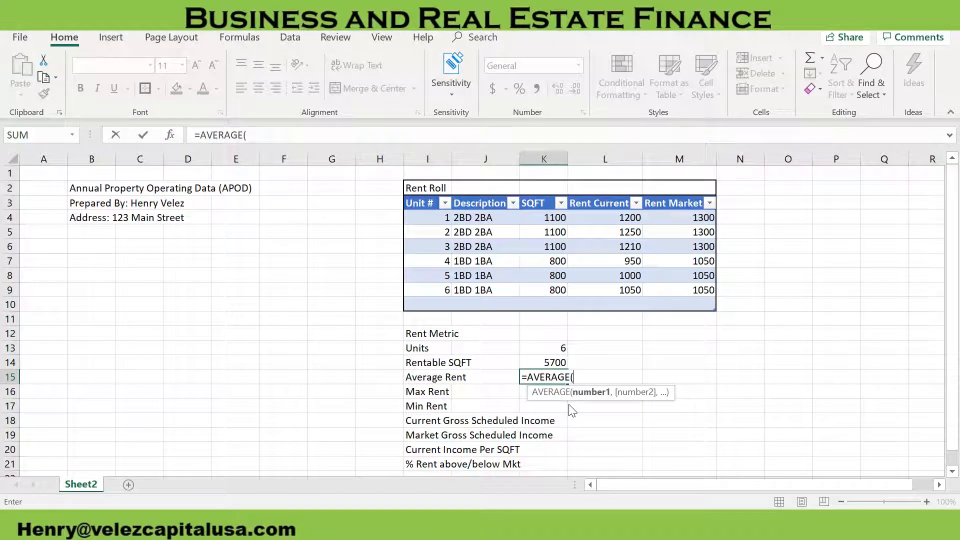
type("Ta")
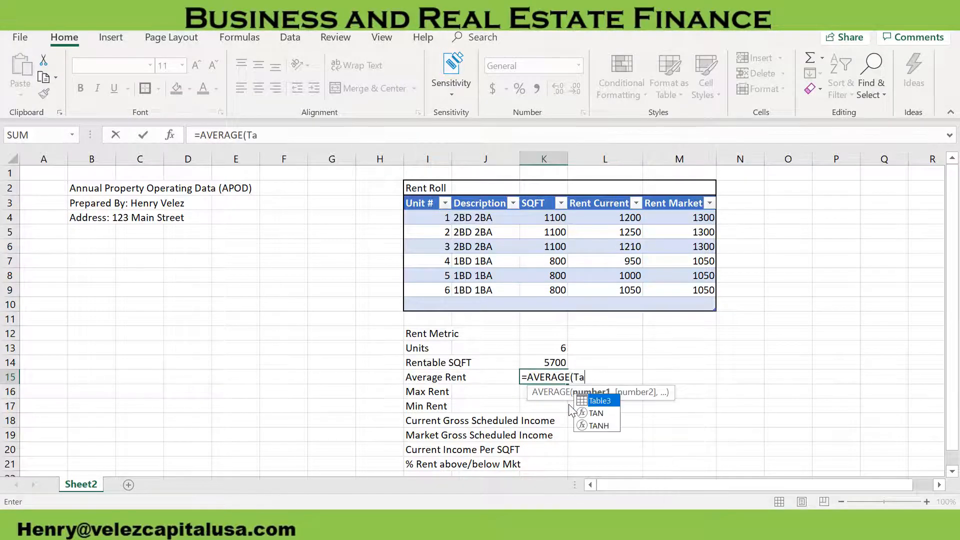
type("ble3")
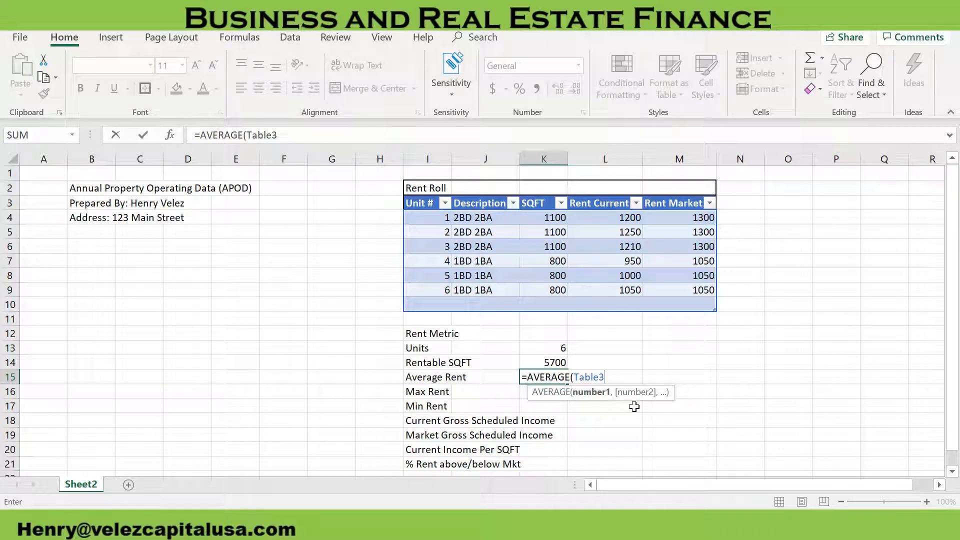
type("[")
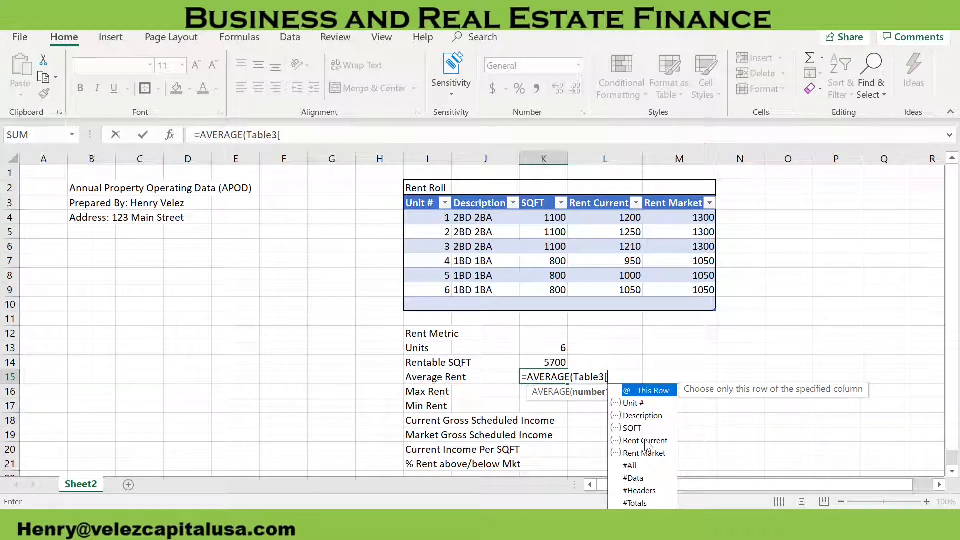
double_click(645, 441)
type("])")
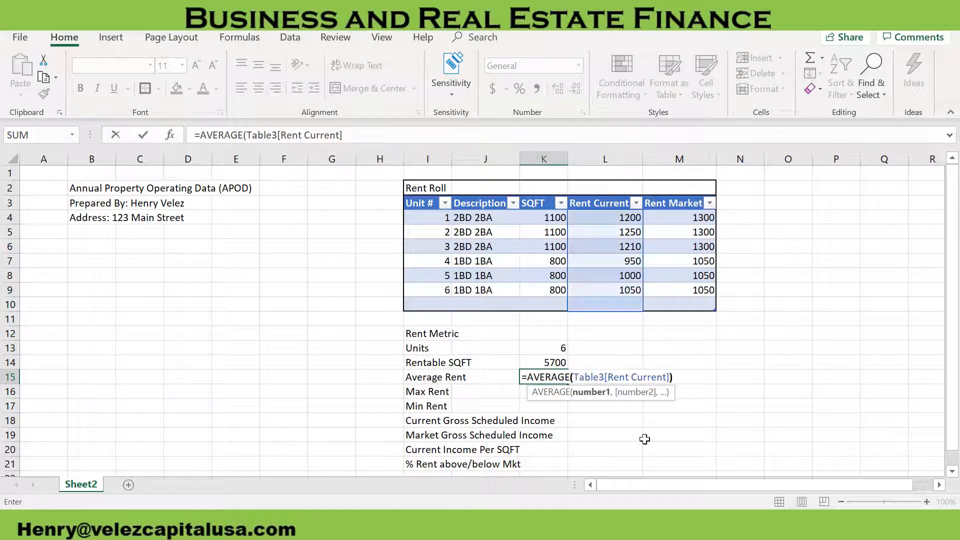
key("Return")
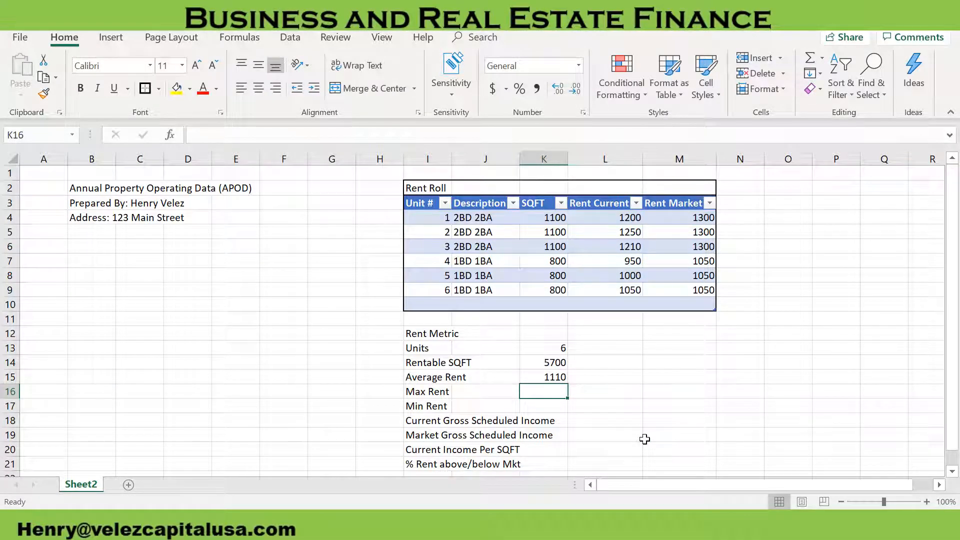
Copy the Average Rent formula into Max Rent cell K16 and change its function to MAX, giving =MAX(Table3[Rent Current])
type("=")
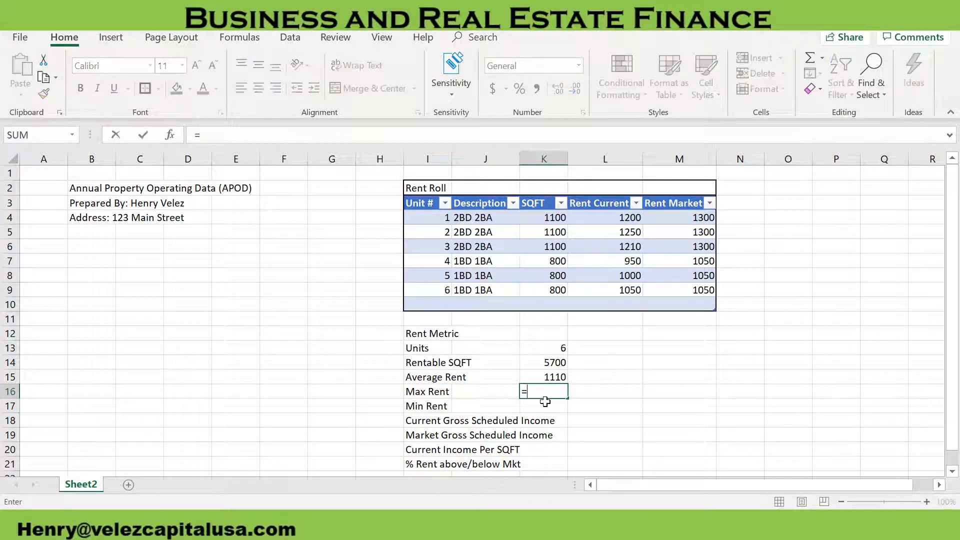
key("Escape")
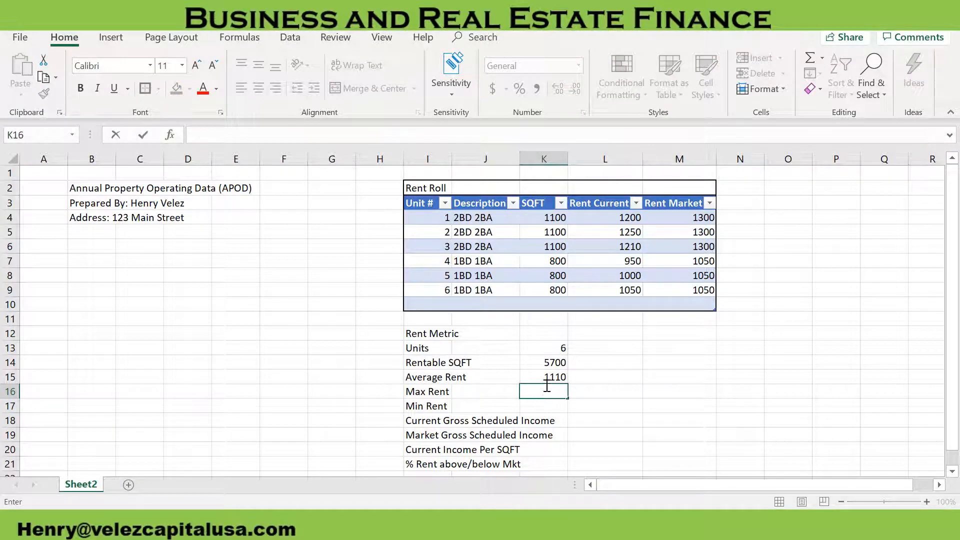
left_click(545, 378)
key("ctrl+c")
key("Down")
key("ctrl+v")
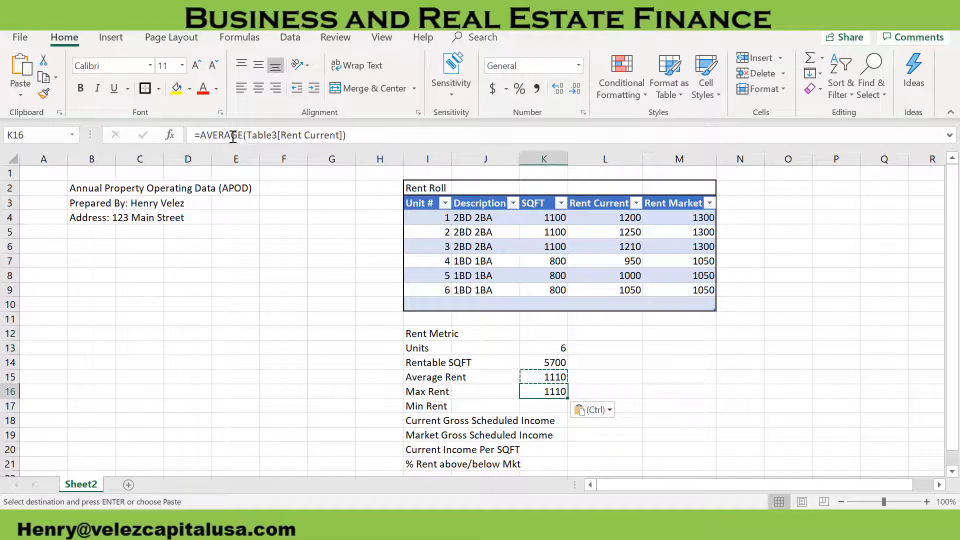
left_click_drag(243, 134, 202, 133)
type("MAX")
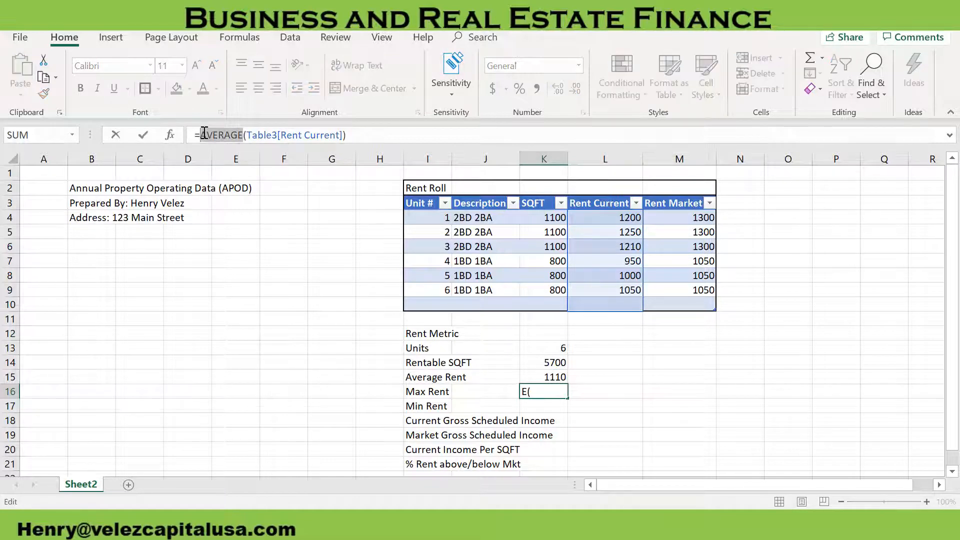
key("Return")
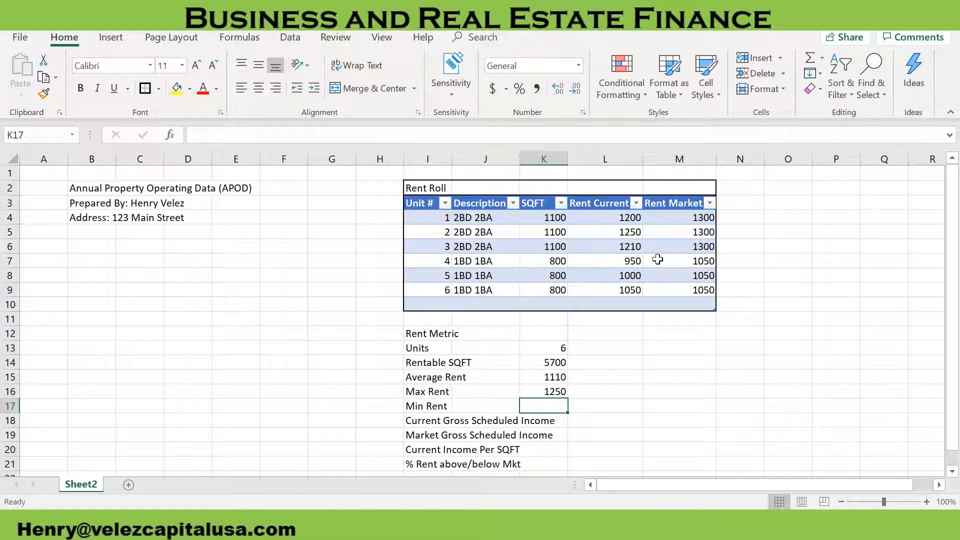
Copy the Max Rent formula into Min Rent cell K17 and change its function to MIN, giving =MIN(Table3[Rent Current])
left_click(557, 392)
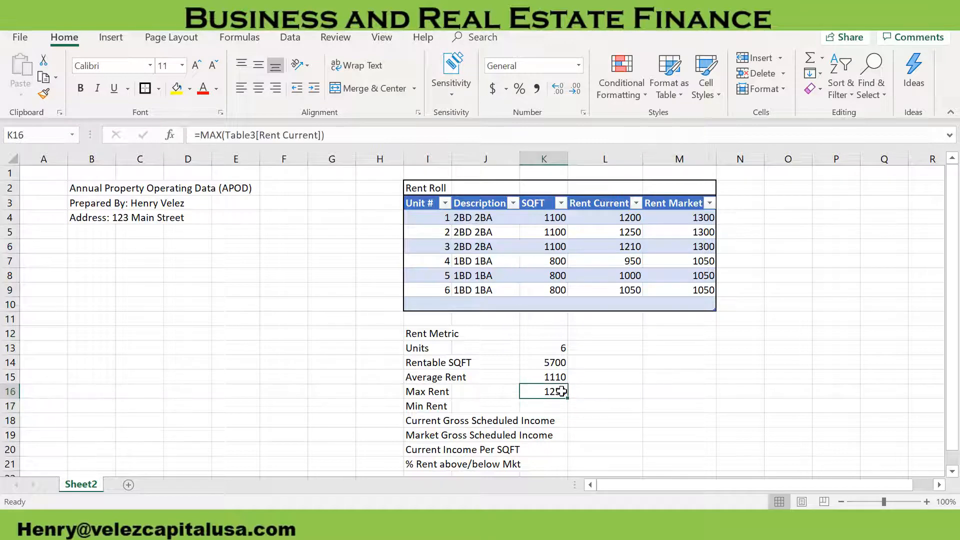
key("ctrl+c")
left_click(556, 404)
key("ctrl+v")
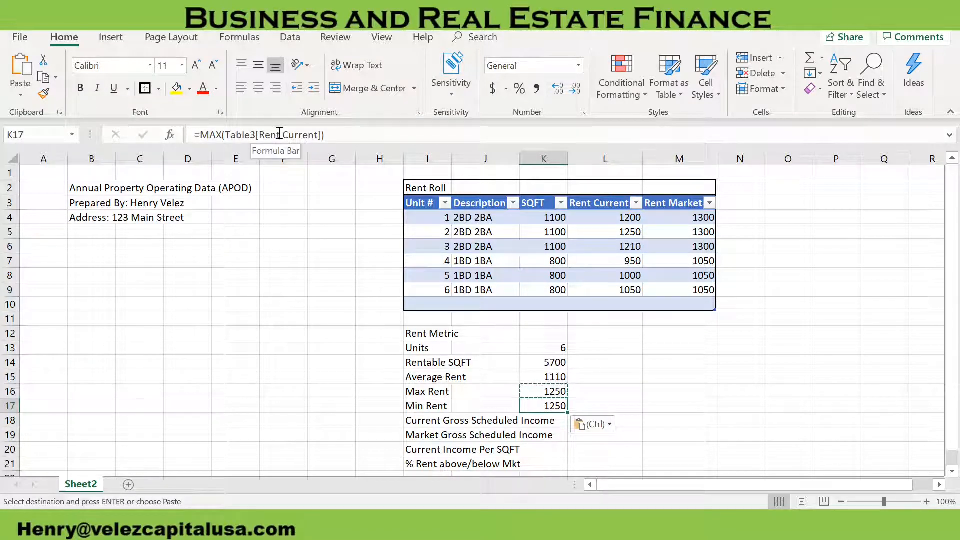
left_click(217, 136)
left_click_drag(218, 136, 215, 137)
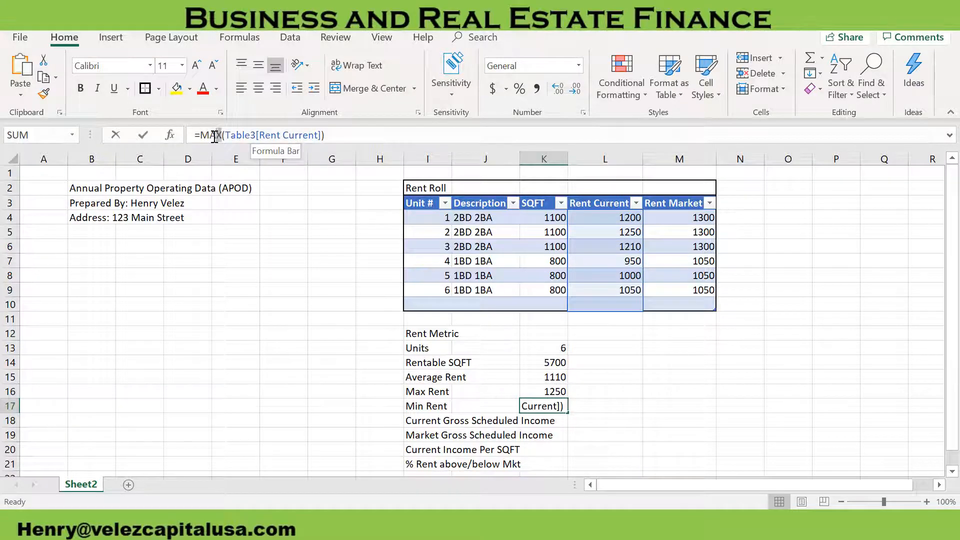
type("IN")
key("Return")
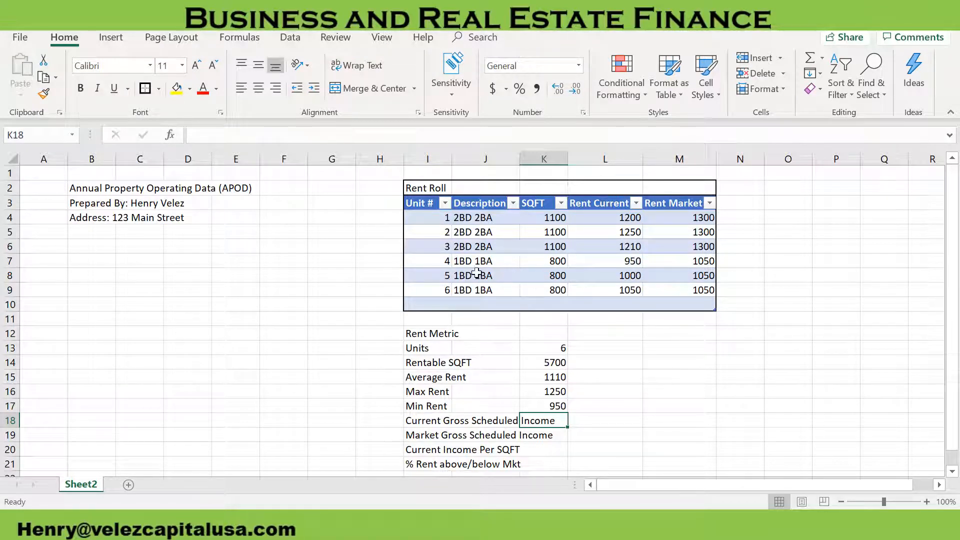
Copy the Min Rent formula into Current Gross Scheduled Income cell K18 and change its function to SUM, giving =SUM(Table3[Rent Current])
scroll(557, 416, "down", 2)
scroll(559, 417, "up", 2)
key("Up")
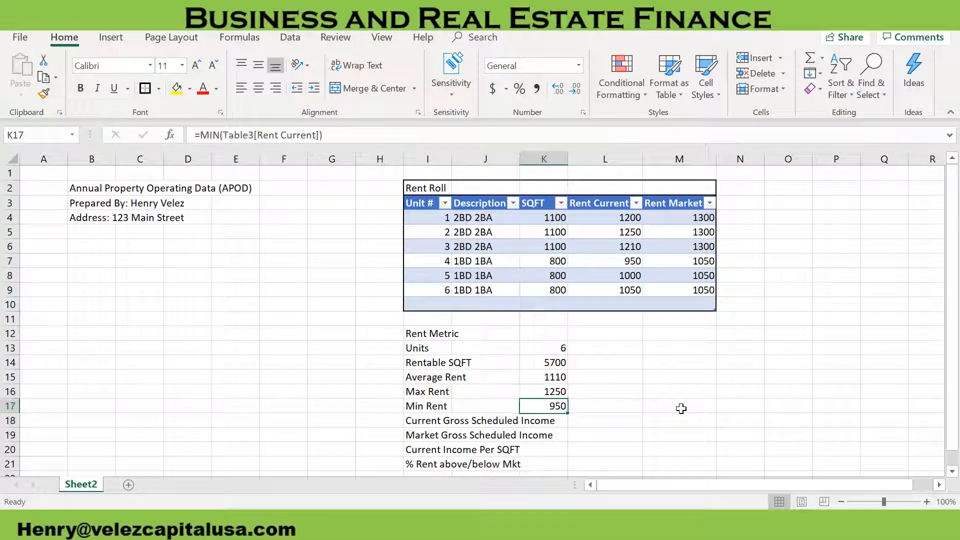
key("ctrl+c")
key("Down")
key("ctrl+v")
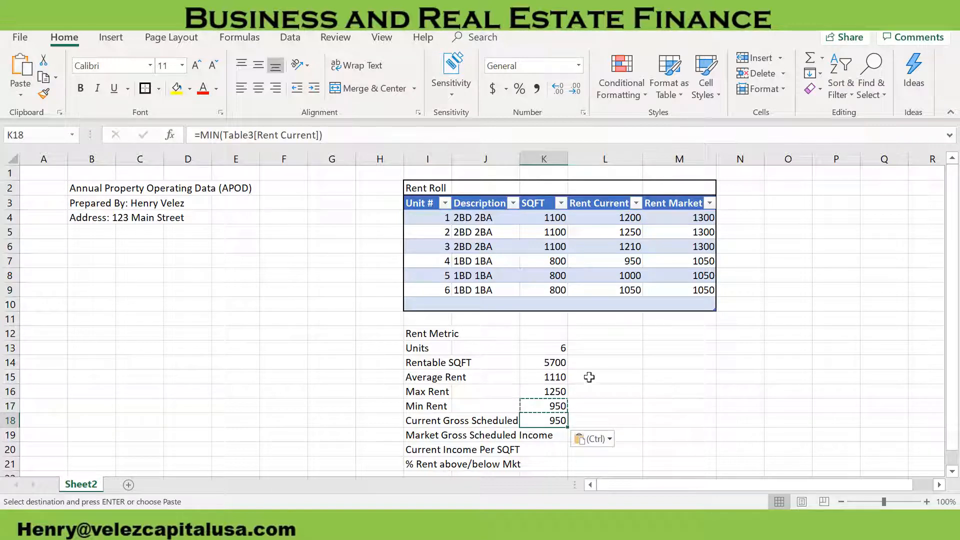
left_click(213, 135)
key("BackSpace")
key("BackSpace")
key("BackSpace")
type("SU")
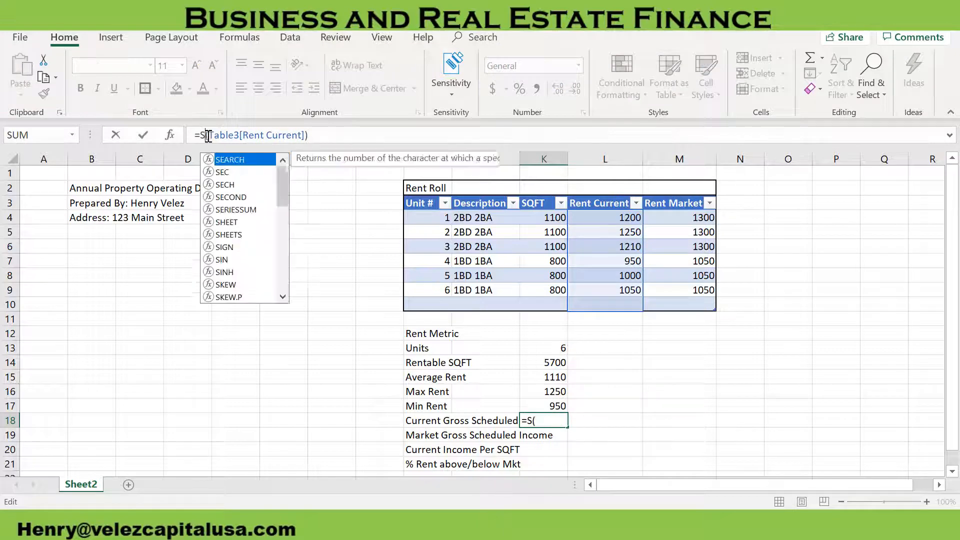
type("M")
key("Return")
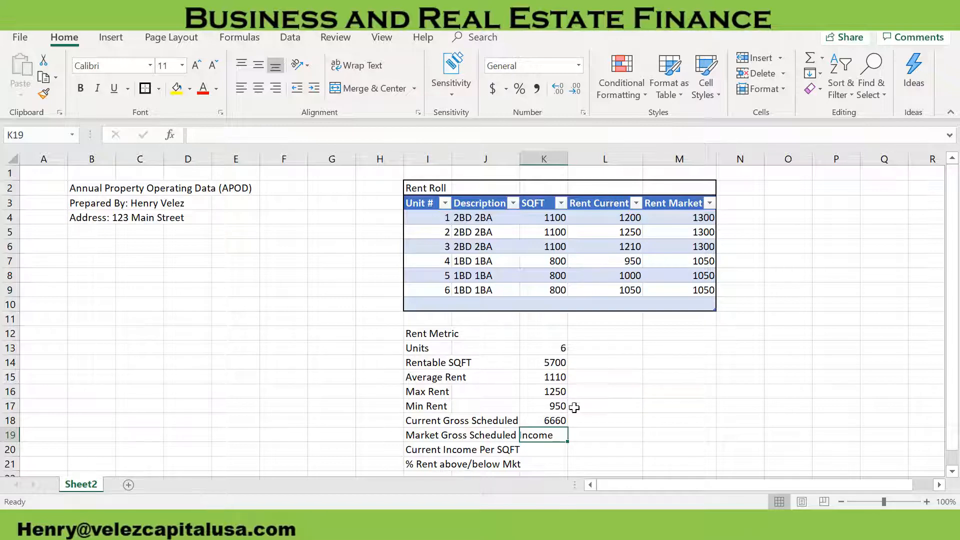
Copy the K18 formula into Market Gross Scheduled Income cell K19 and change its column to Rent Market, giving =SUM(Table3[Rent Market])
left_click(557, 420)
left_click(556, 435)
left_click(557, 420)
key("ctrl+c")
left_click(560, 435)
key("ctrl+v")
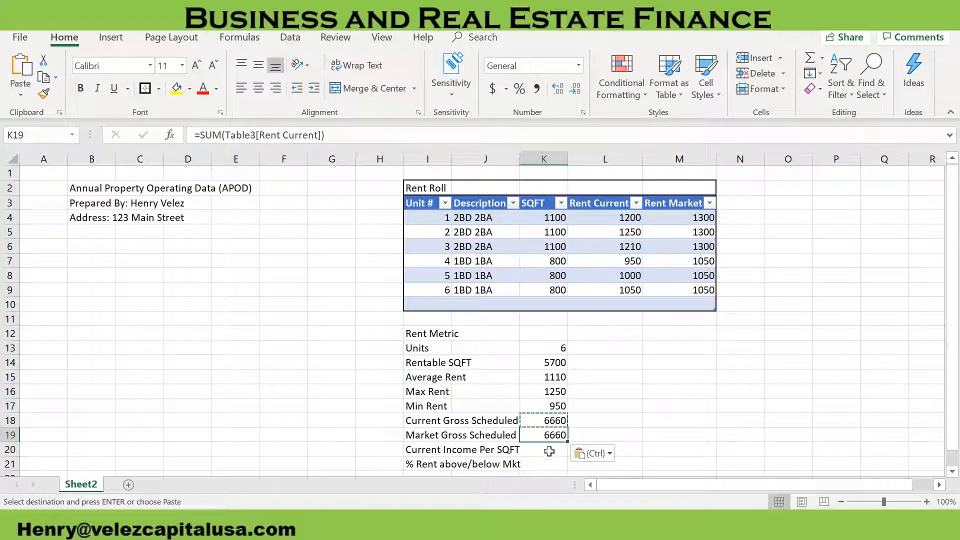
left_click(284, 135)
left_click_drag(283, 135, 320, 135)
key("BackSpace")
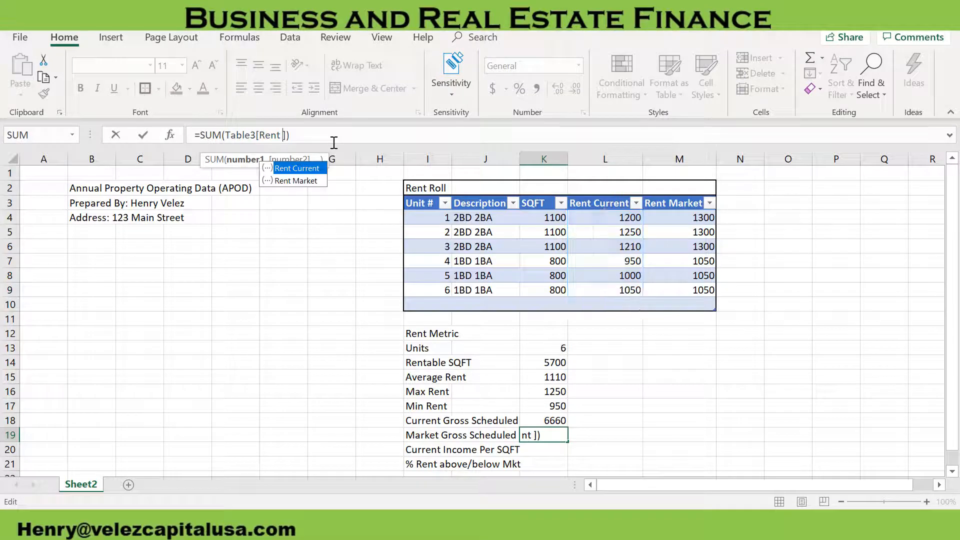
double_click(299, 180)
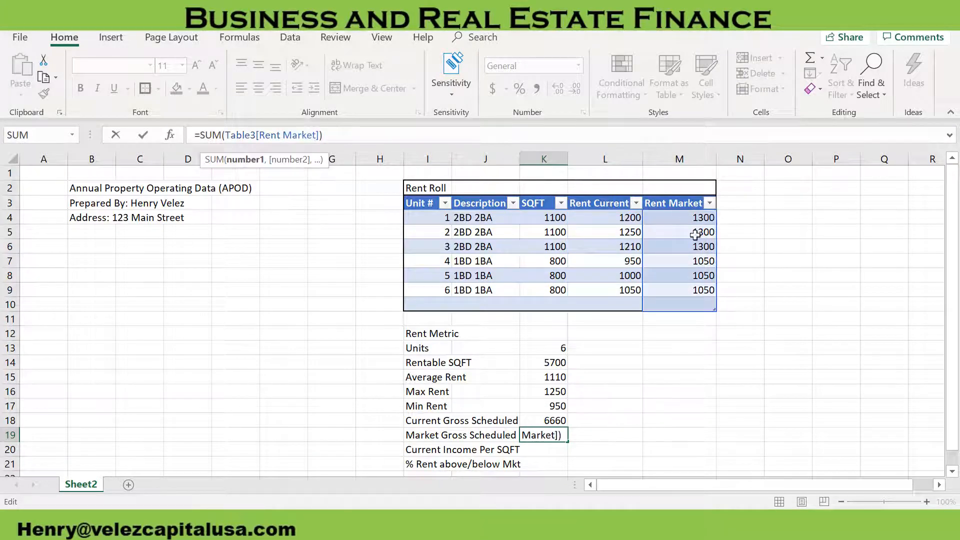
key("Return")
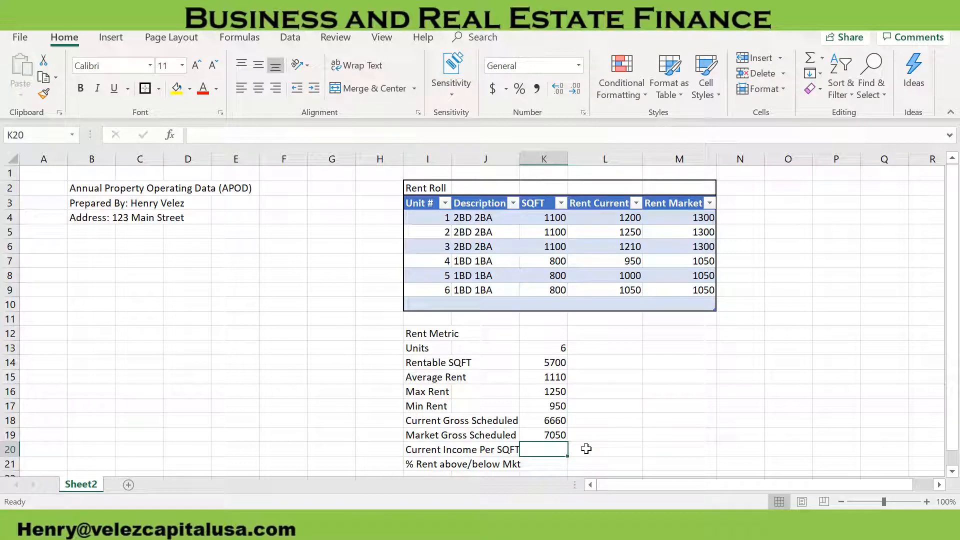
Enter the Current Income Per SQFT formula =K18/K14 in cell K20
type("=")
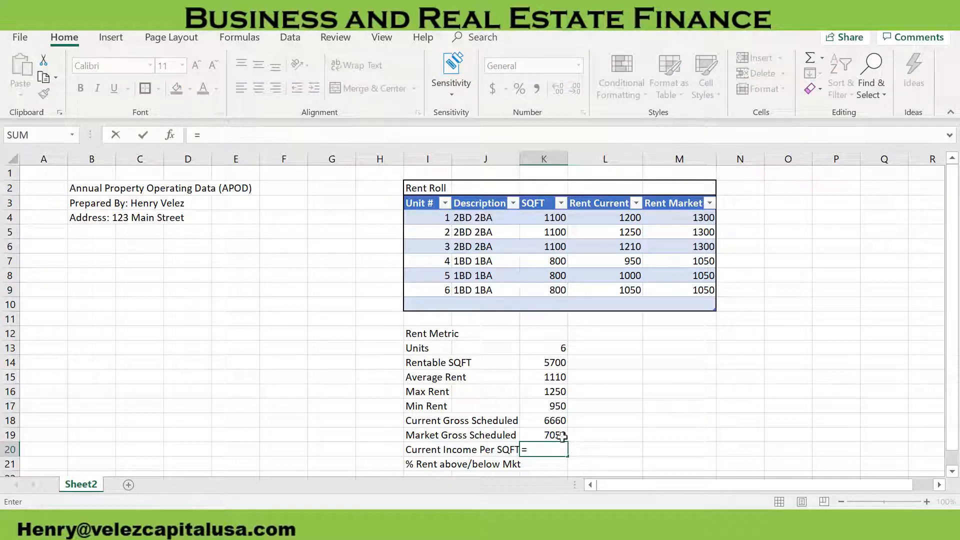
left_click(560, 421)
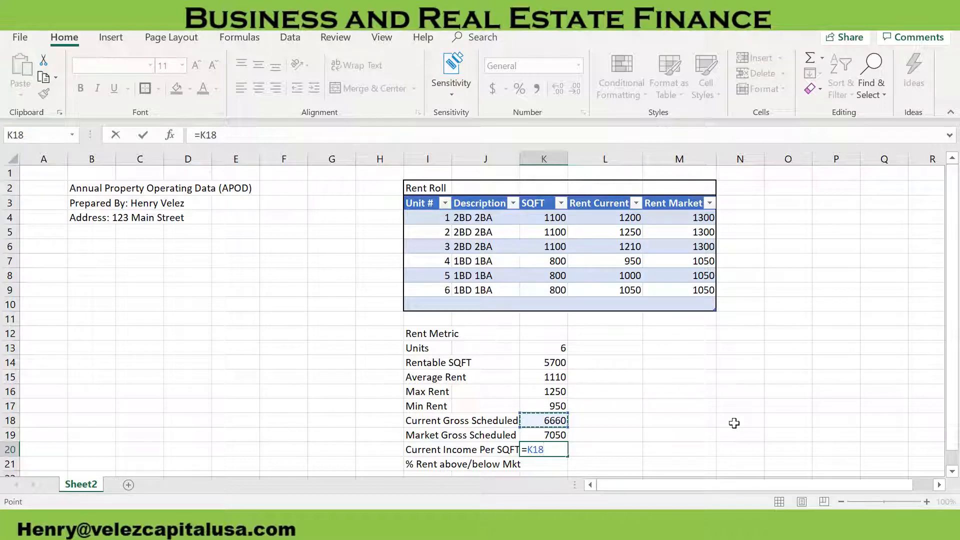
type("/")
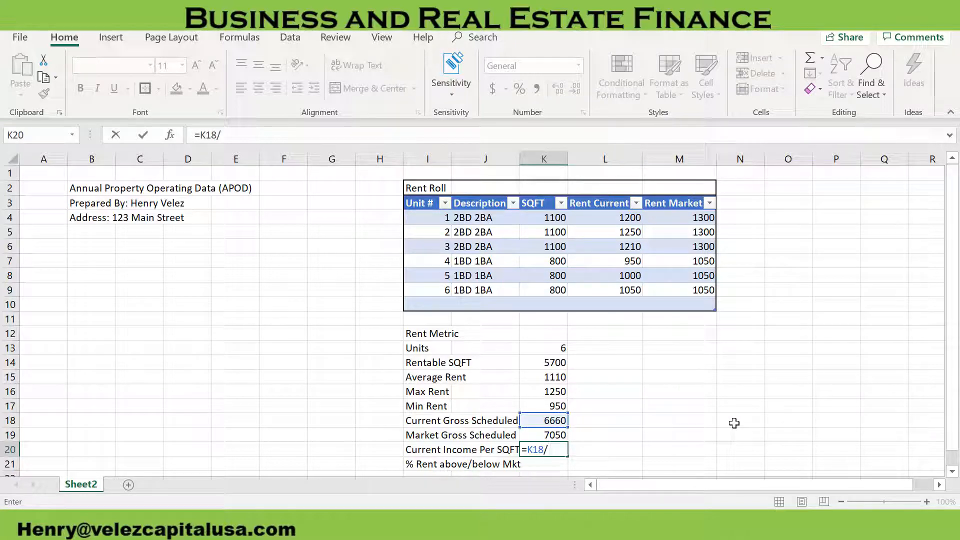
left_click(543, 362)
key("Return")
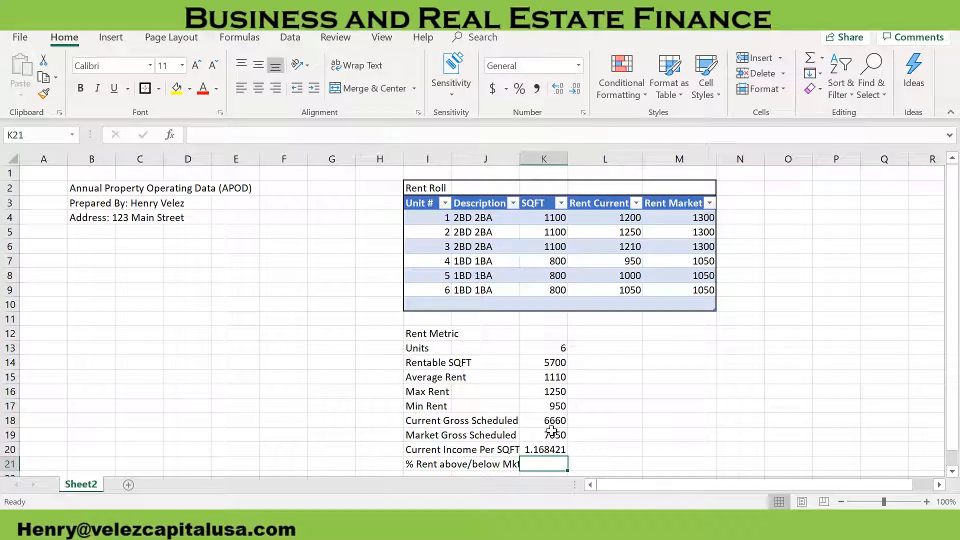
Reduce the Current Income Per SQFT value in cell K20 to two decimal places
left_click(548, 448)
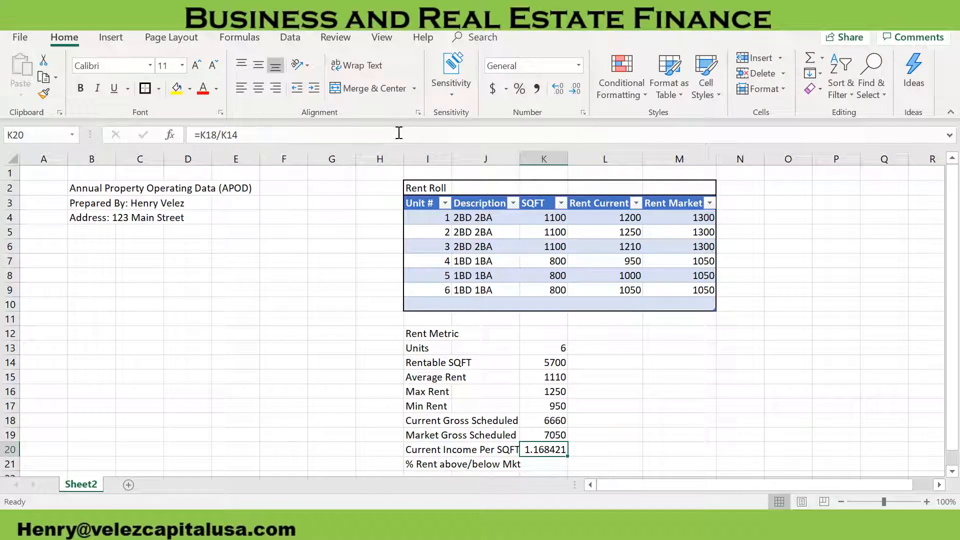
left_click(576, 89)
left_click(576, 88)
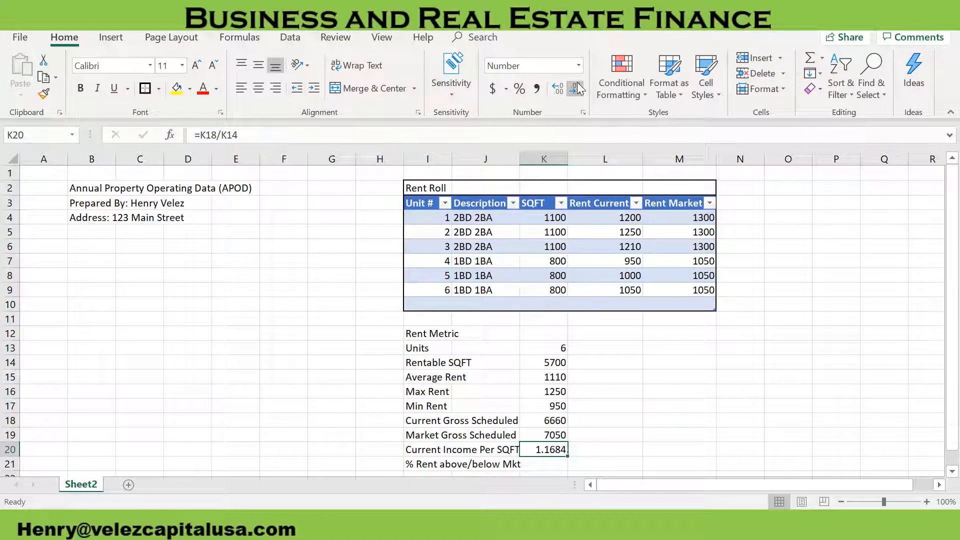
left_click(576, 88)
left_click(577, 88)
Enter the % Rent above/below Mkt formula =(K18-K19)/K18 in cell K21
left_click(555, 465)
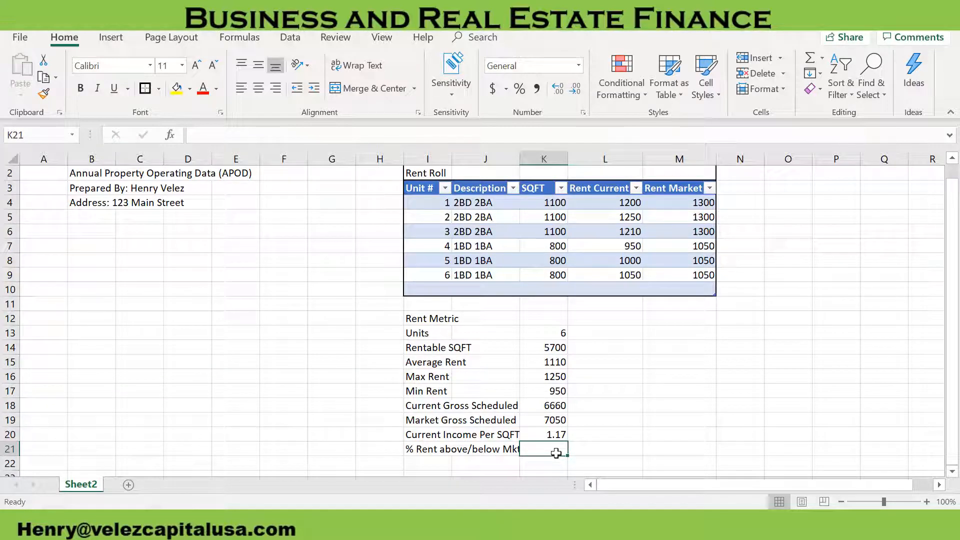
type("=")
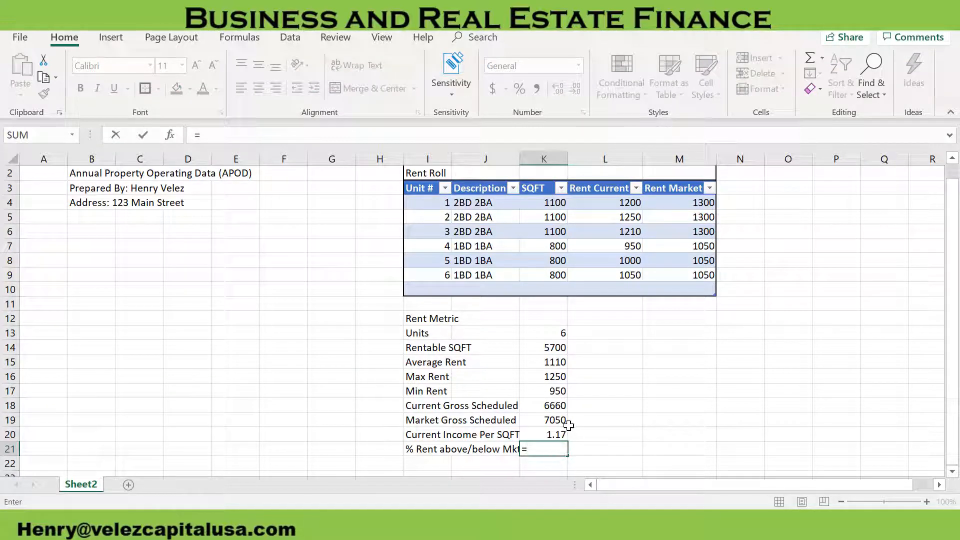
type("(")
left_click(550, 406)
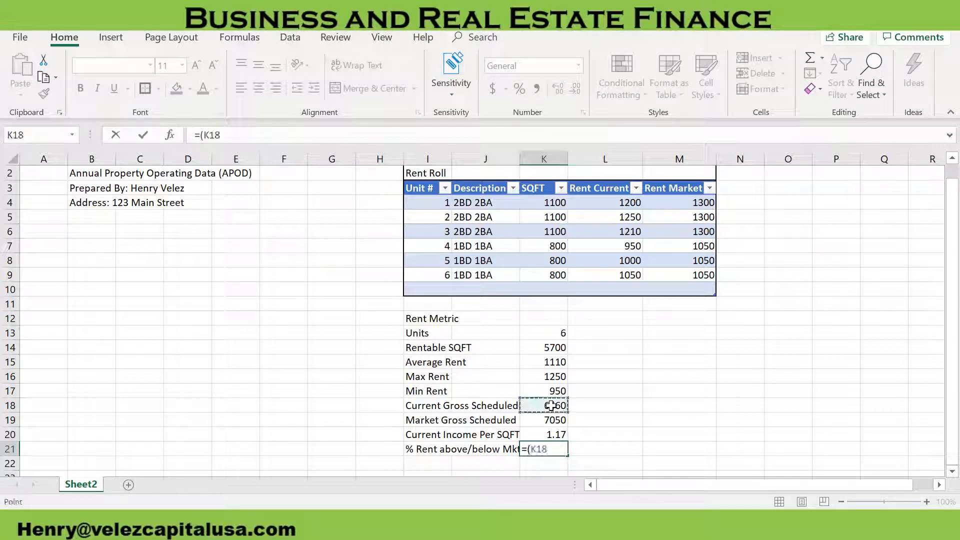
type("-")
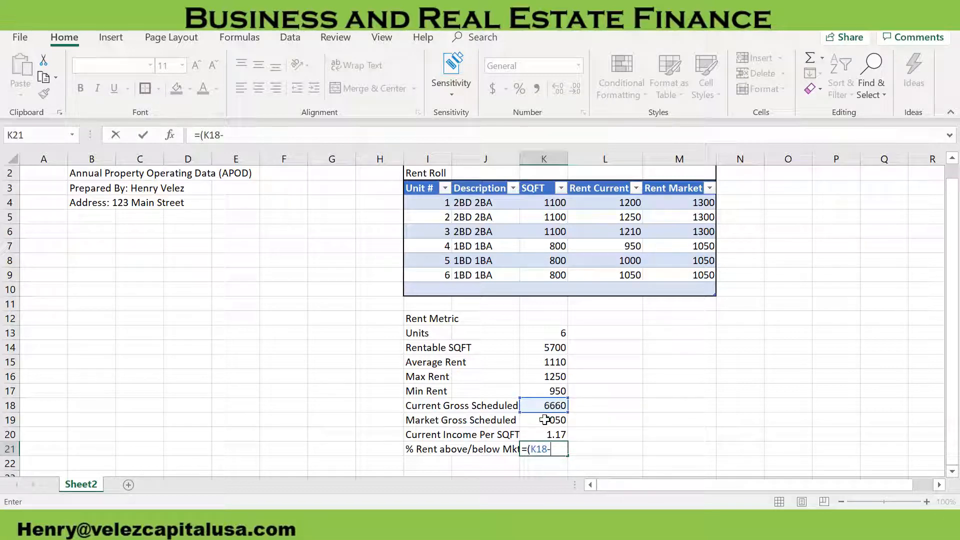
left_click(544, 420)
type(")")
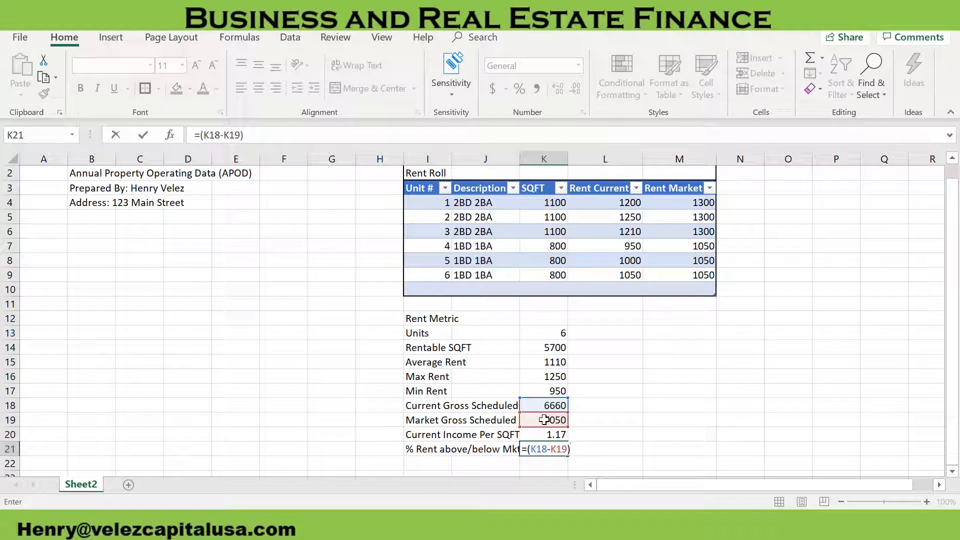
type("/")
left_click(545, 406)
key("Return")
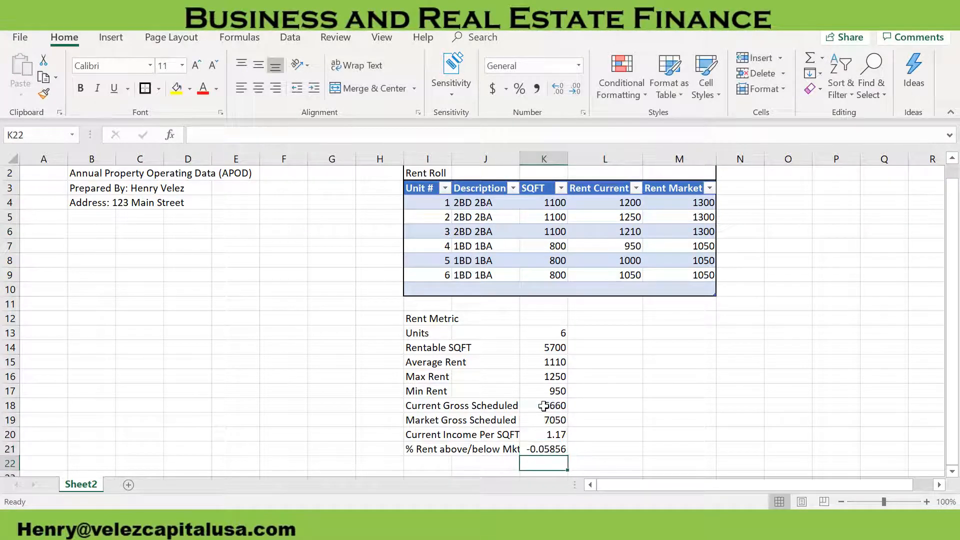
Format the % Rent above/below Mkt value in cell K21 as a percentage with two decimal places
left_click(546, 449)
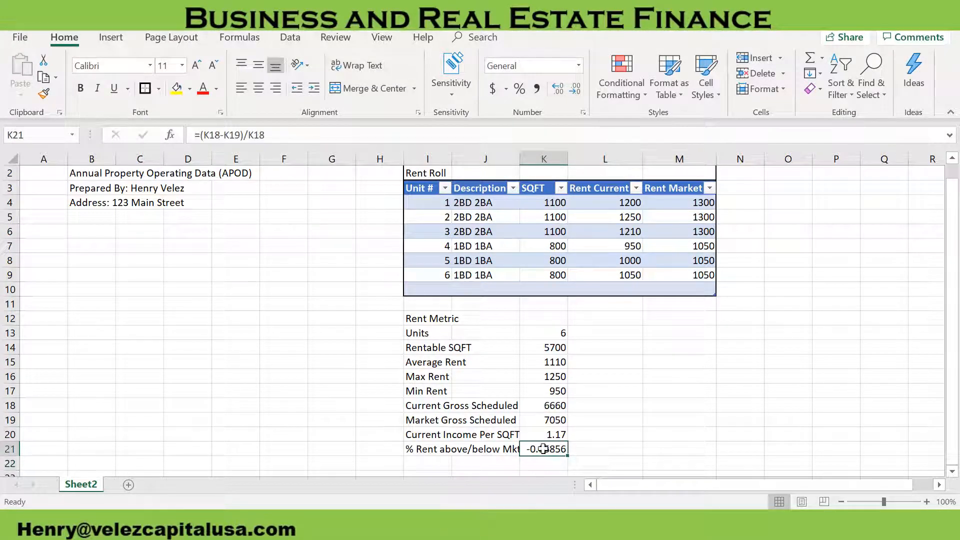
left_click(520, 88)
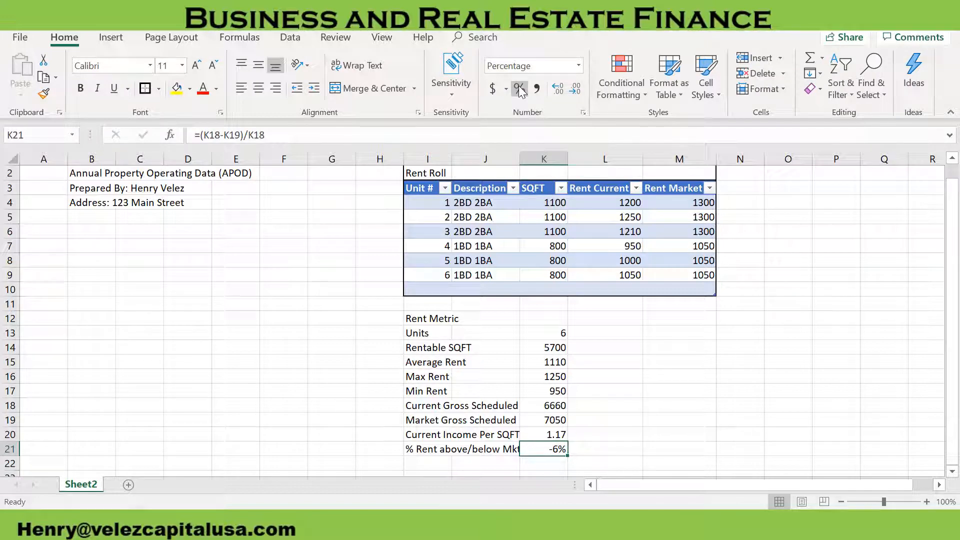
left_click(562, 91)
left_click(594, 363)
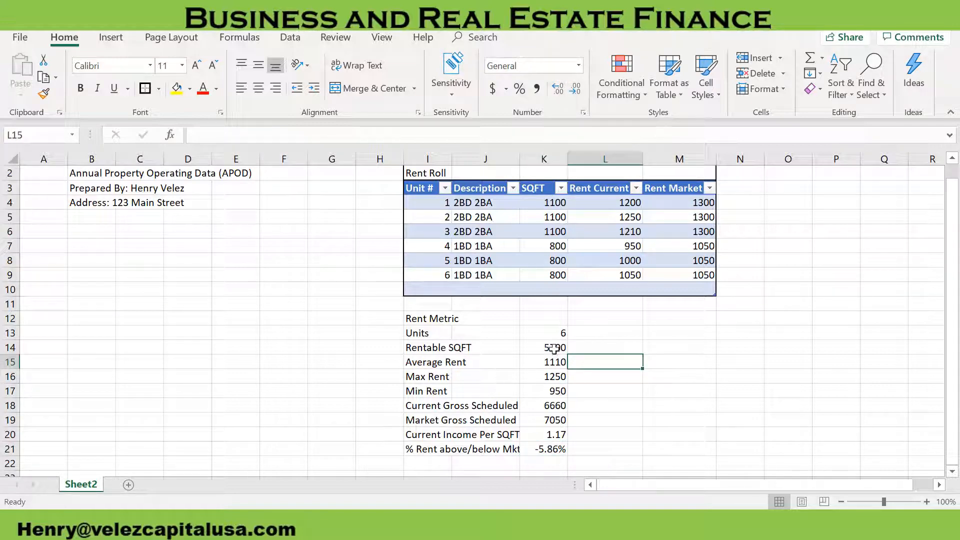
Enter the section heading Market Metrics in cell I23 below the rent metrics
scroll(554, 347, "down", 2)
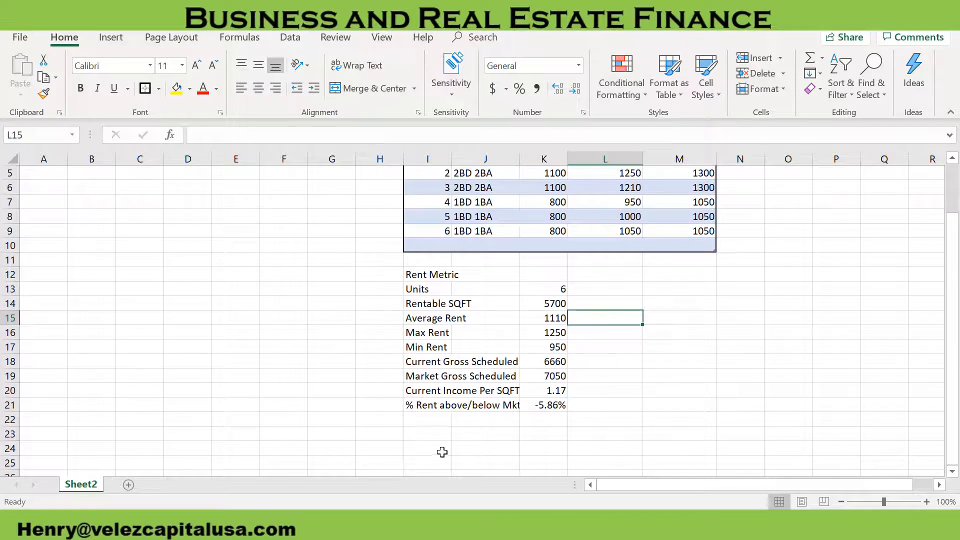
left_click(433, 434)
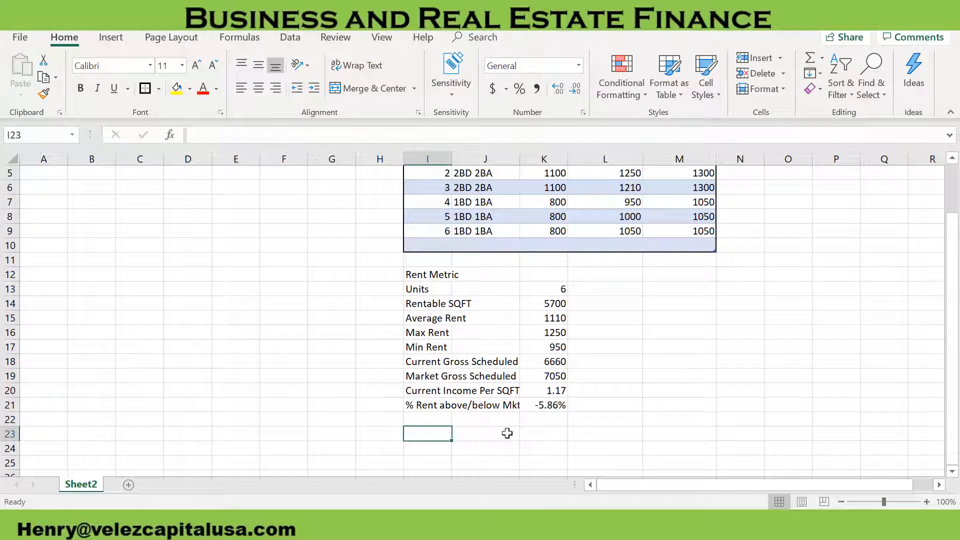
type("Market Metrics")
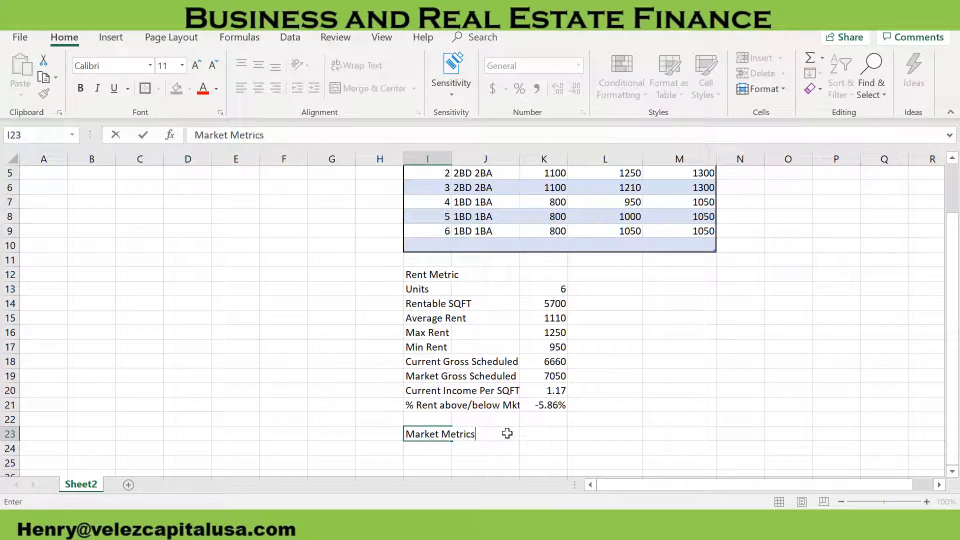
key("Return")
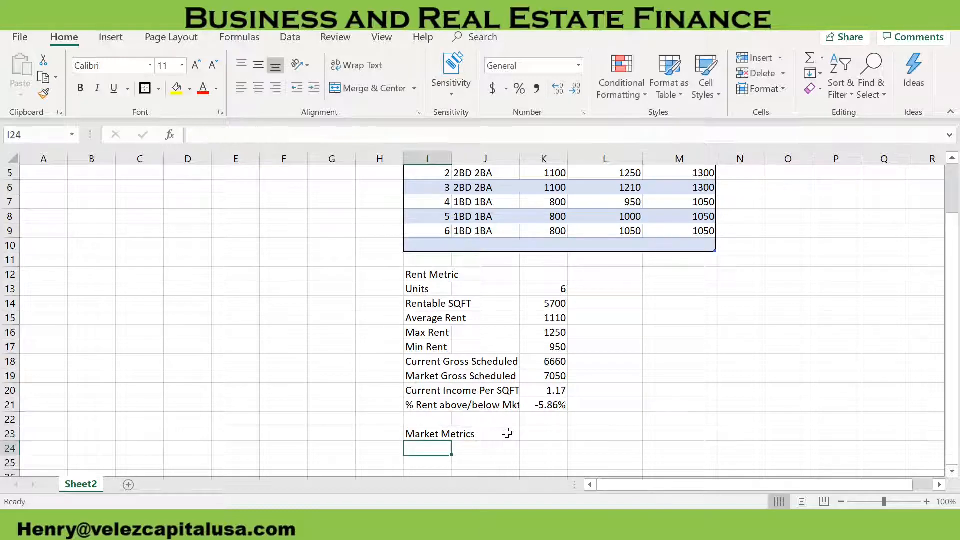
Add the label Capitalization Rate in cell I24 and enter 7% as its value in cell K24
type("Captia")
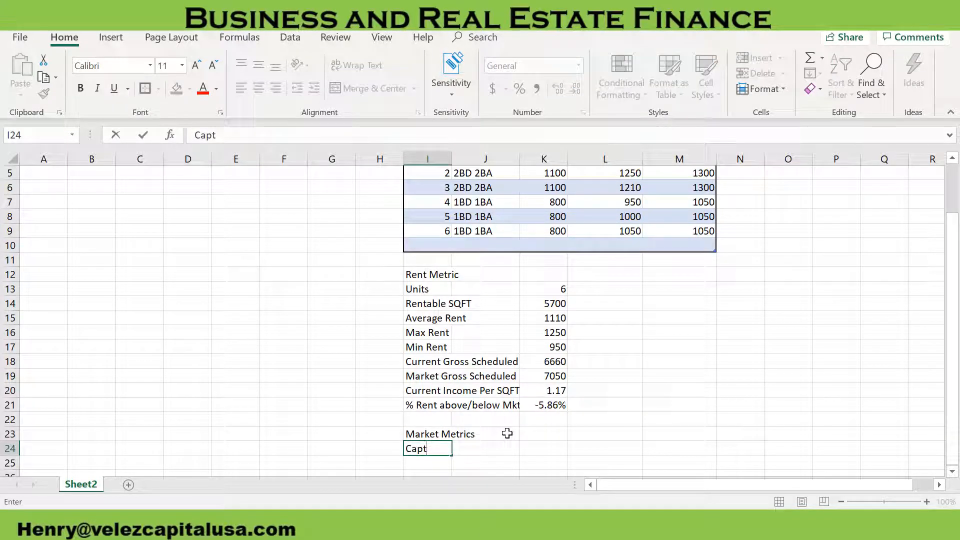
key("BackSpace")
type("italization Rate")
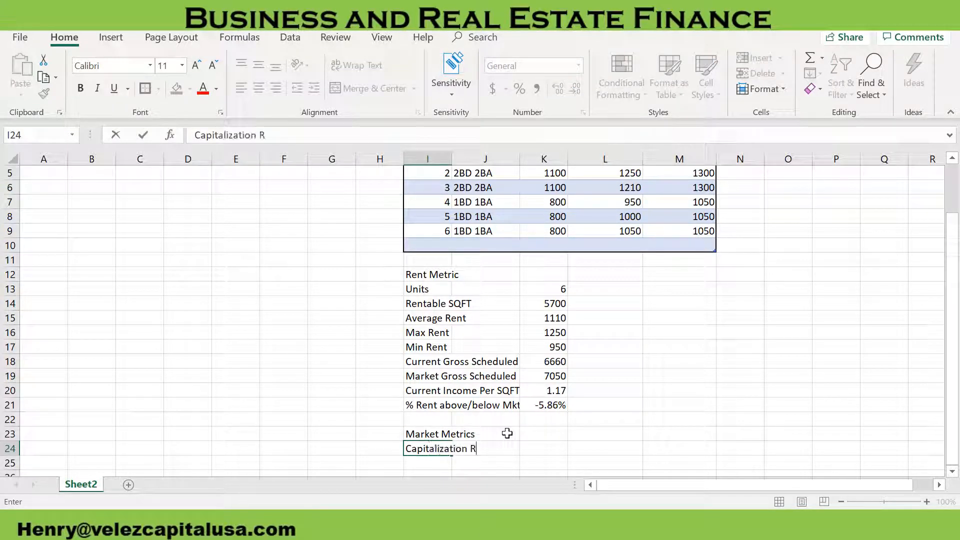
key("Tab")
key("Tab")
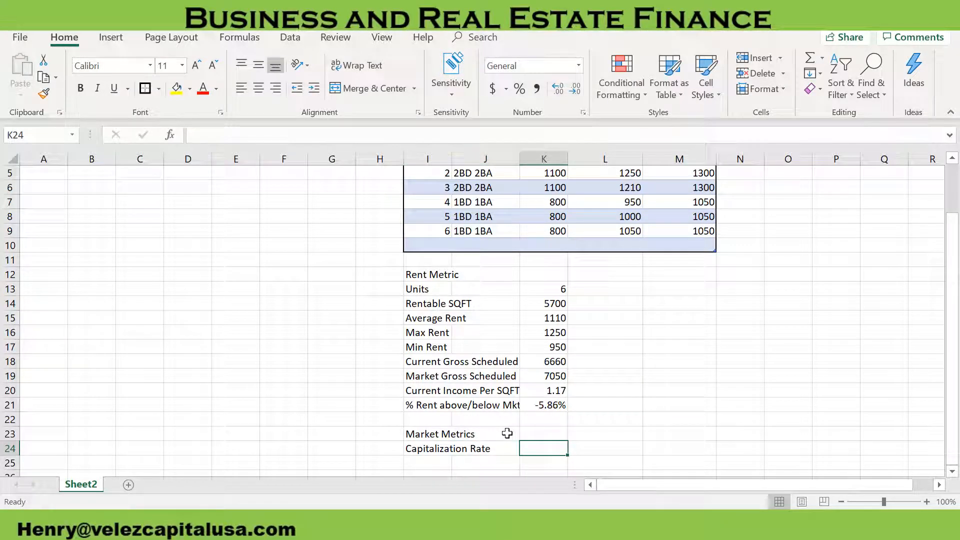
type("7%")
key("Return")
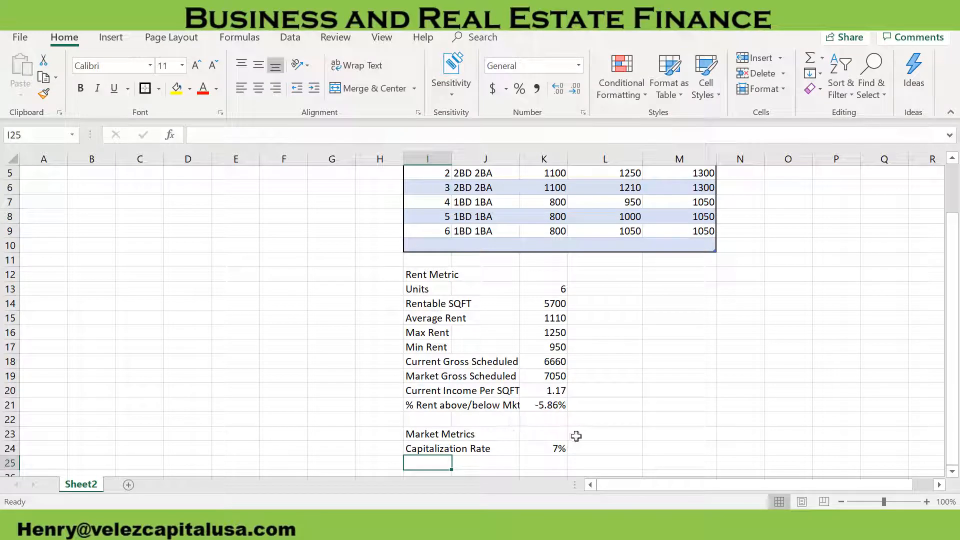
Change the font color of the Capitalization Rate value in cell K24 to blue
left_click(557, 445)
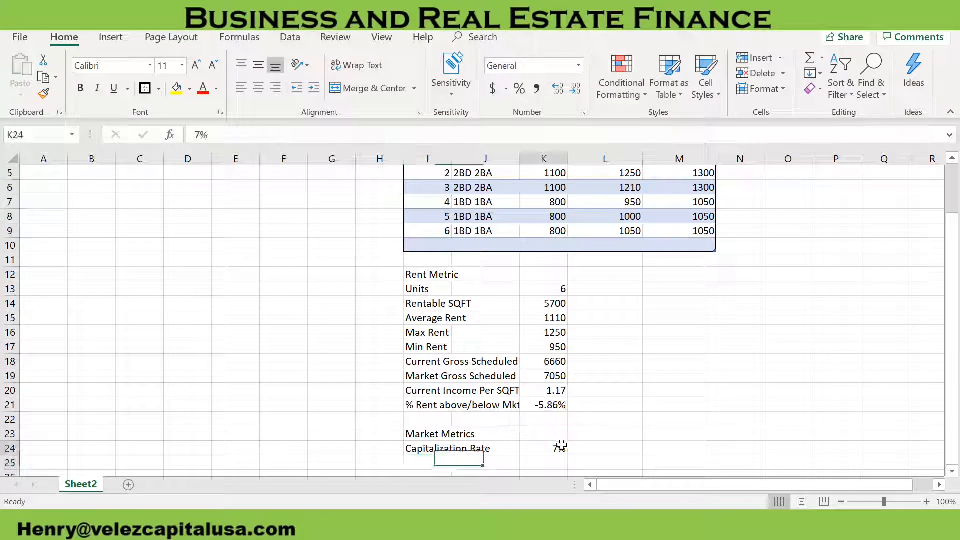
left_click(217, 89)
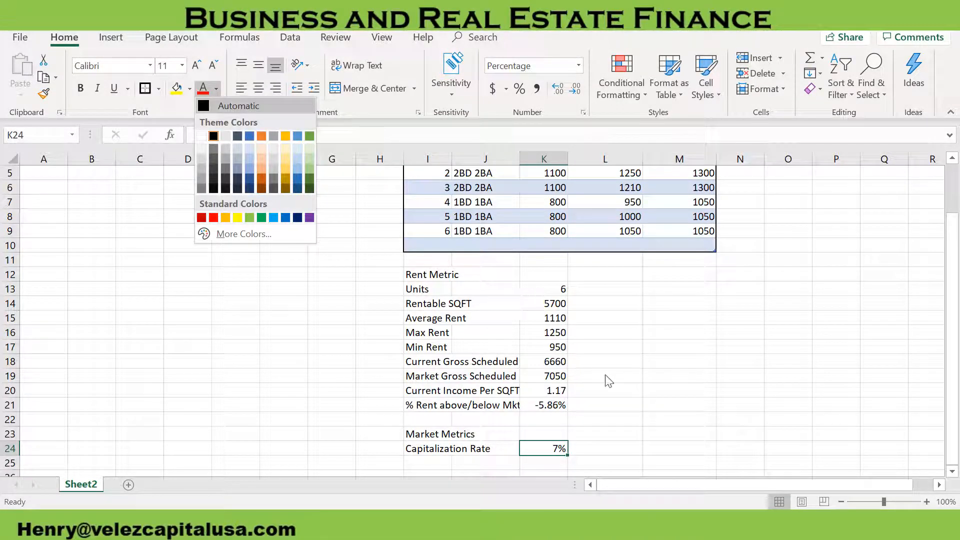
left_click(595, 439)
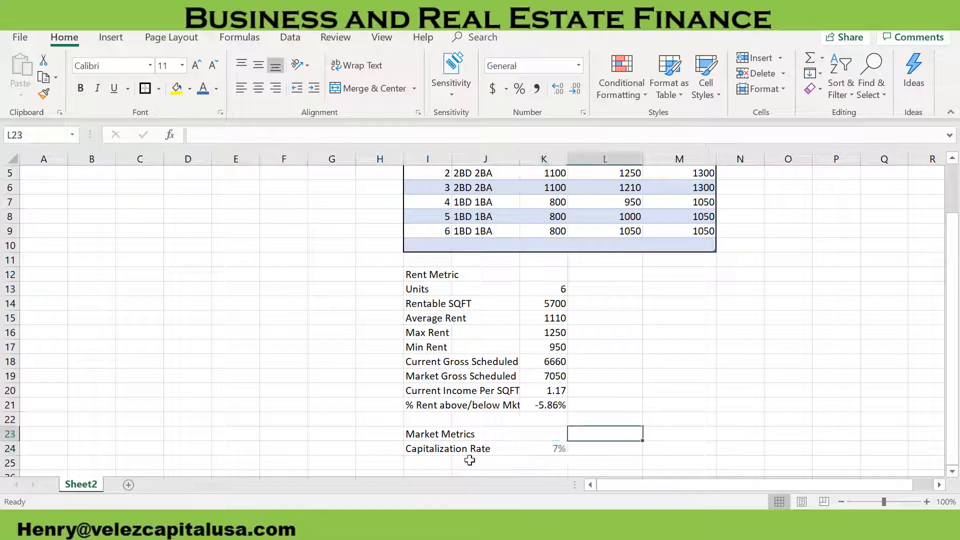
Extend the table title in cell I2 to read Rent Roll (Editable)
left_click(546, 390)
scroll(645, 300, "up", 2)
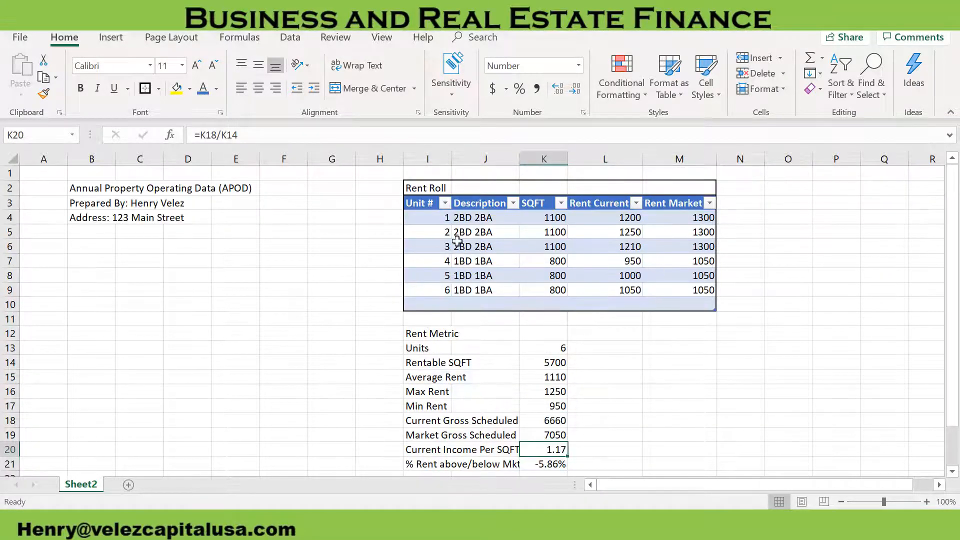
left_click(434, 187)
left_click(274, 133)
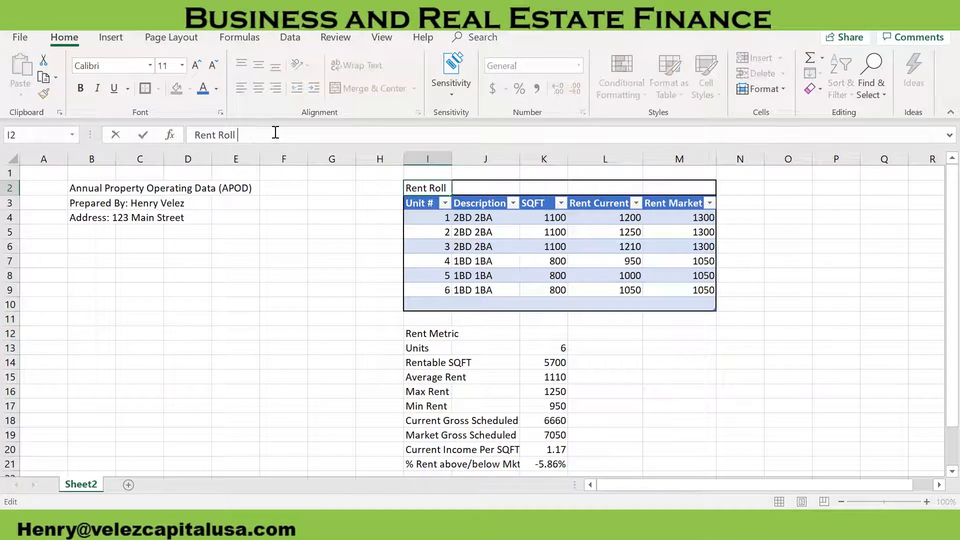
type("(Edita")
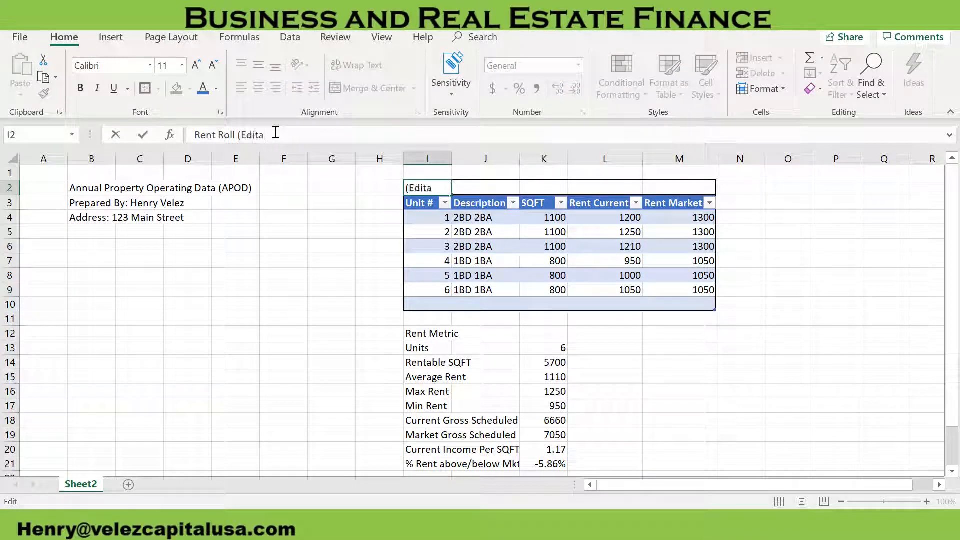
type("ble)")
key("Return")
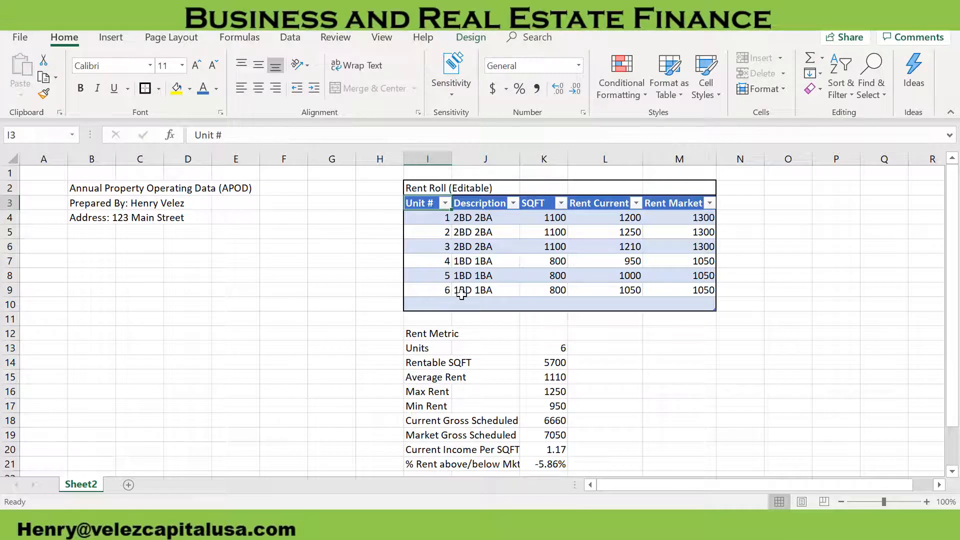
Add the label Vacancy Rate in cell I25 under Capitalization Rate
scroll(459, 288, "down", 3)
scroll(553, 358, "up", 1)
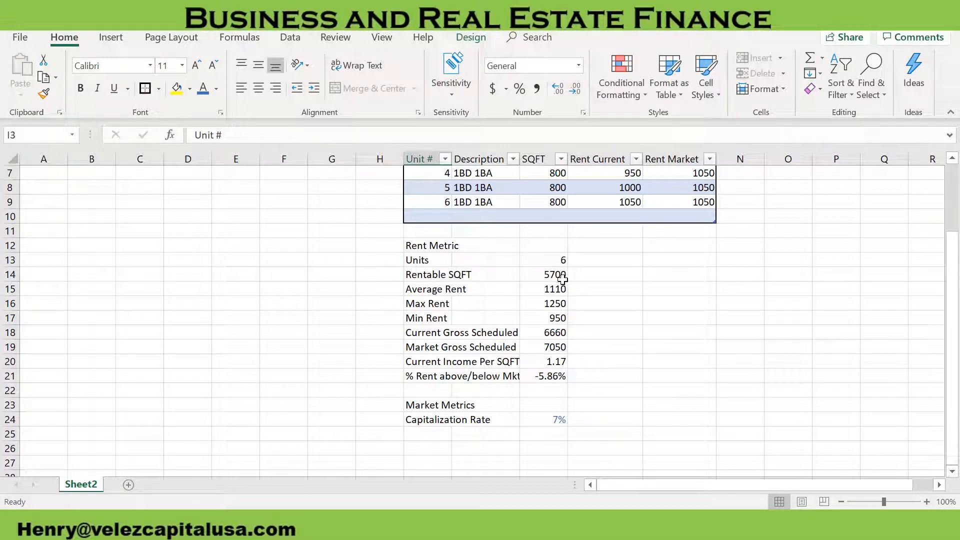
left_click(434, 430)
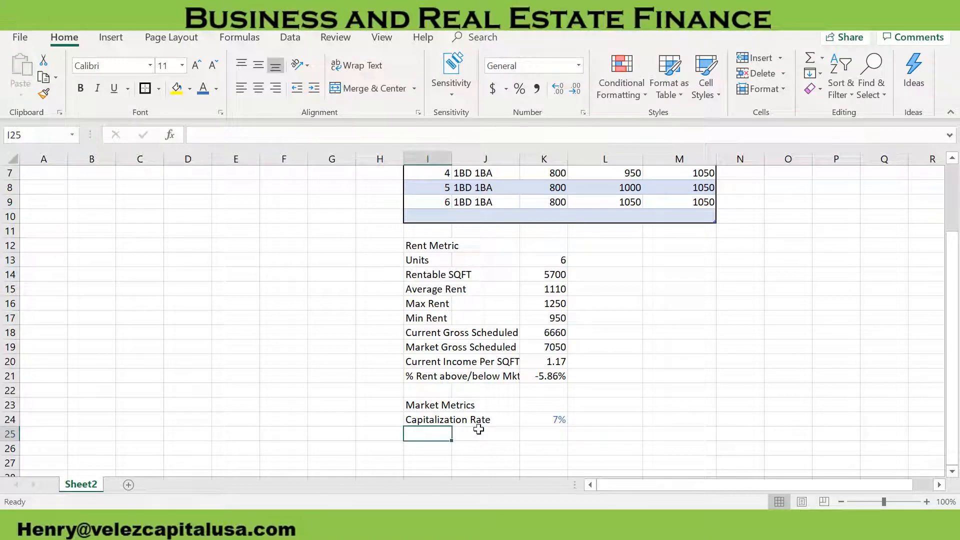
type("Vacan")
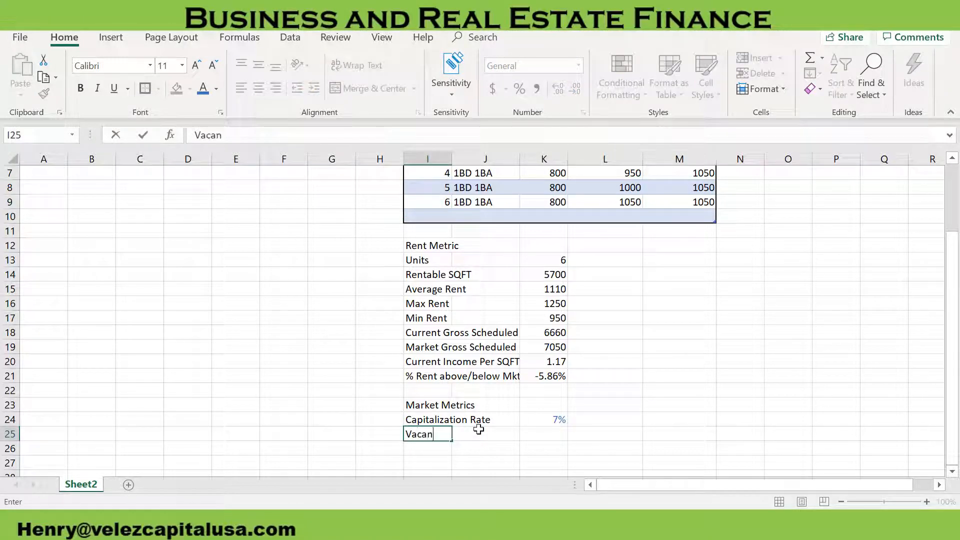
type("cy Rate")
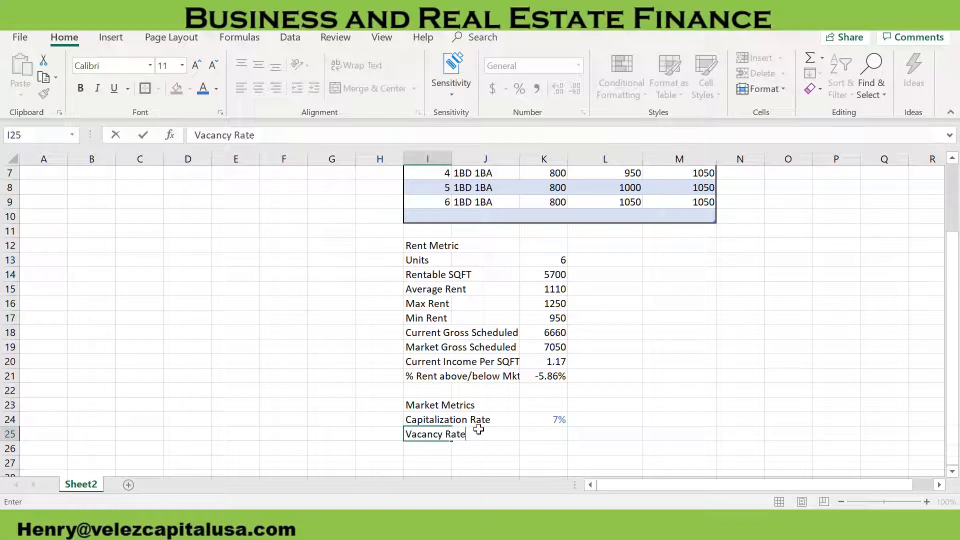
Enter 5% as the Vacancy Rate in cell K25 and color the value blue
key("Tab")
key("Tab")
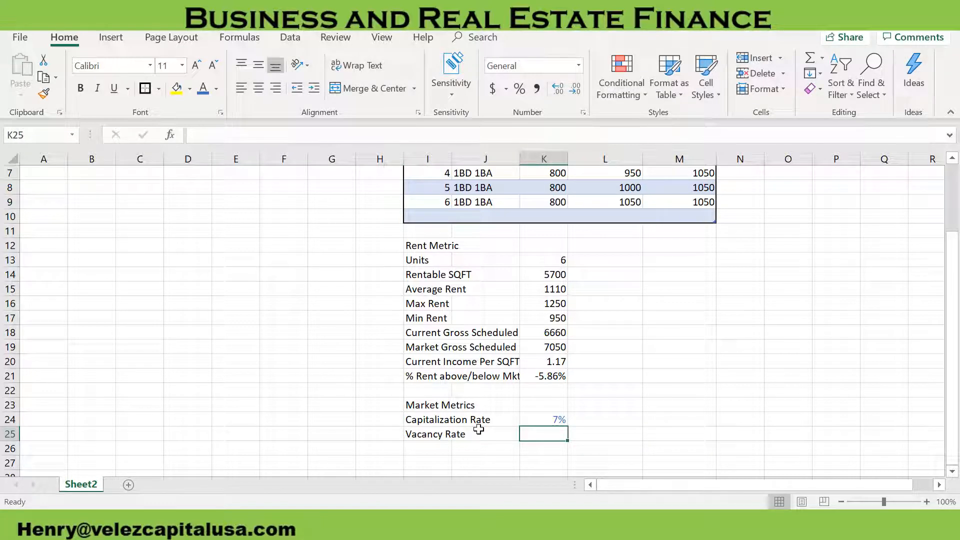
type("5%")
left_click(523, 415)
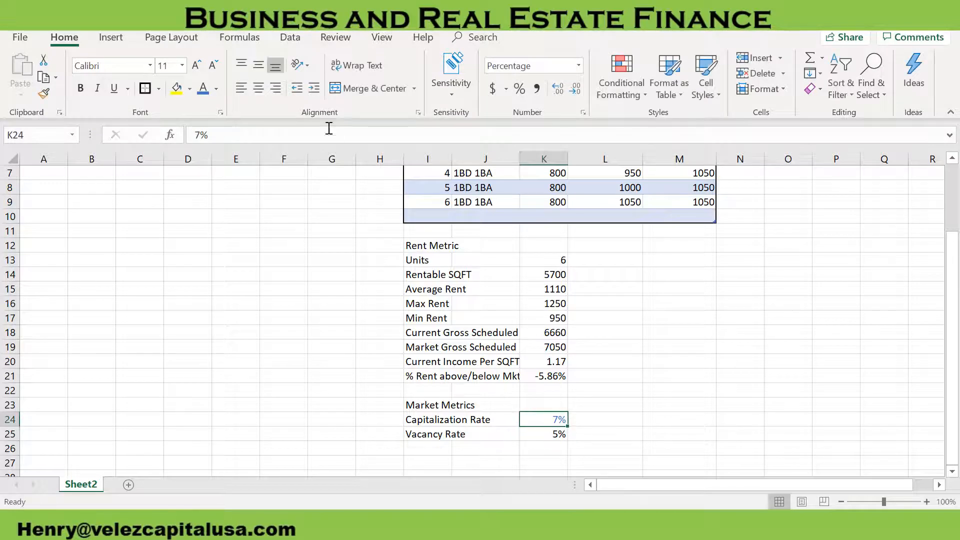
left_click(545, 433)
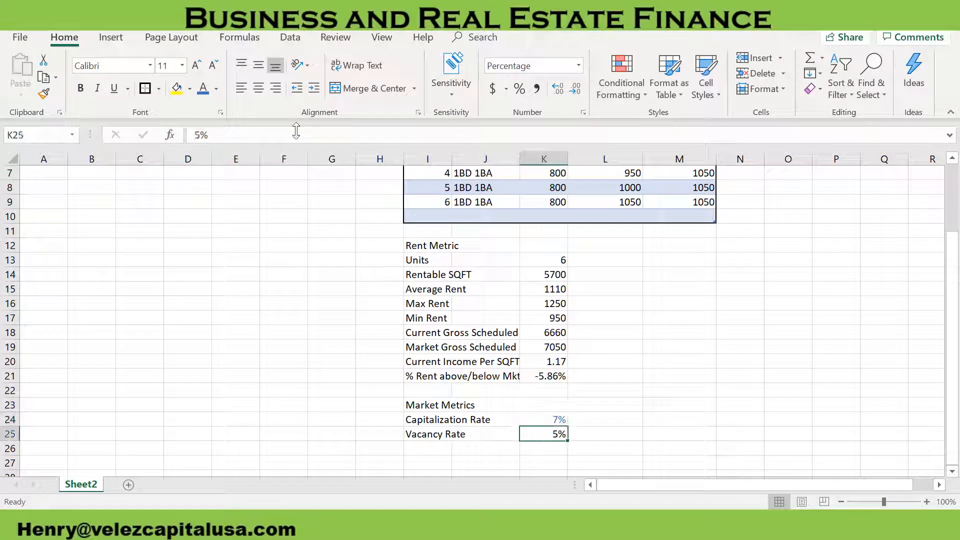
left_click(200, 93)
Enter the heading Loan Information in cell I27, followed by the labels Rate, Term (Years) and Closing Costs in I28:I30
scroll(486, 400, "down", 1)
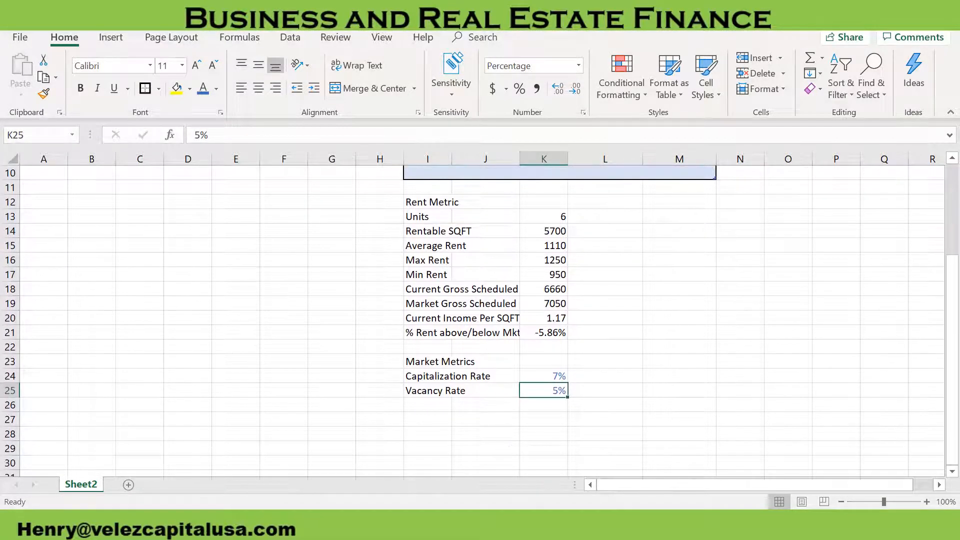
left_click(430, 420)
type("Loan Information")
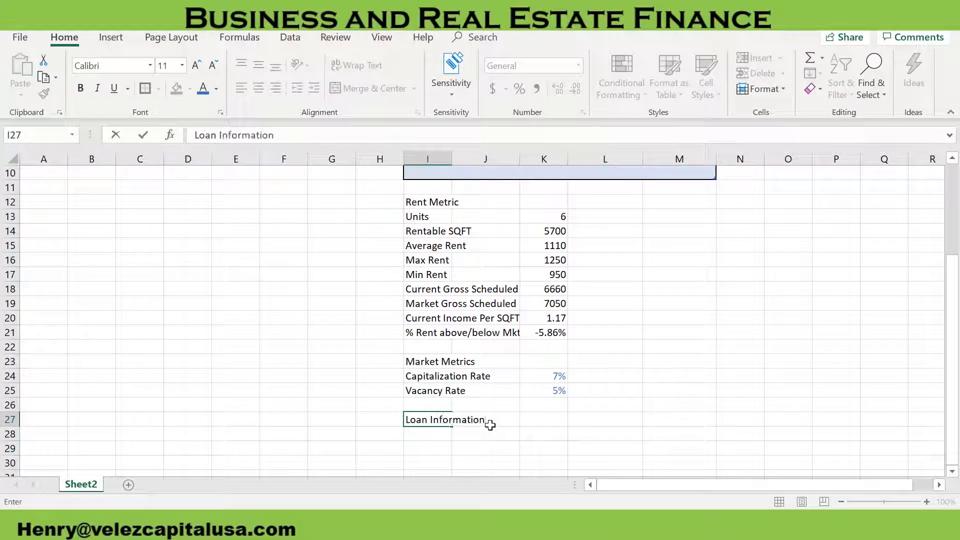
key("Return")
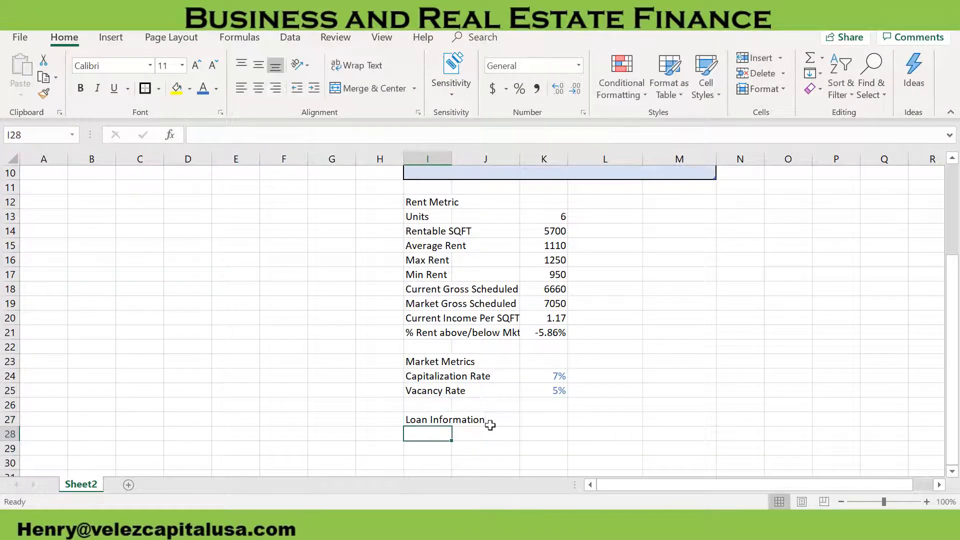
type("Rate")
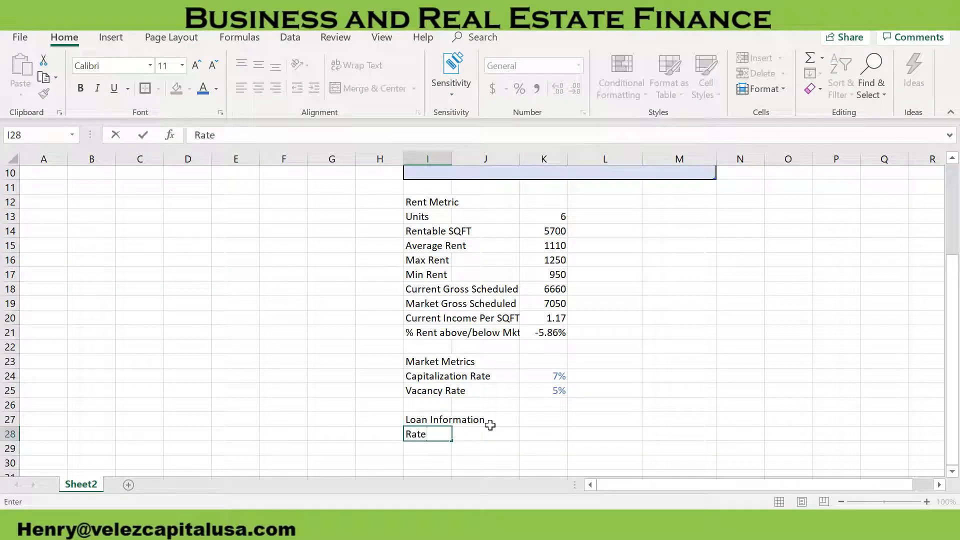
key("Return")
type("Term (Years")
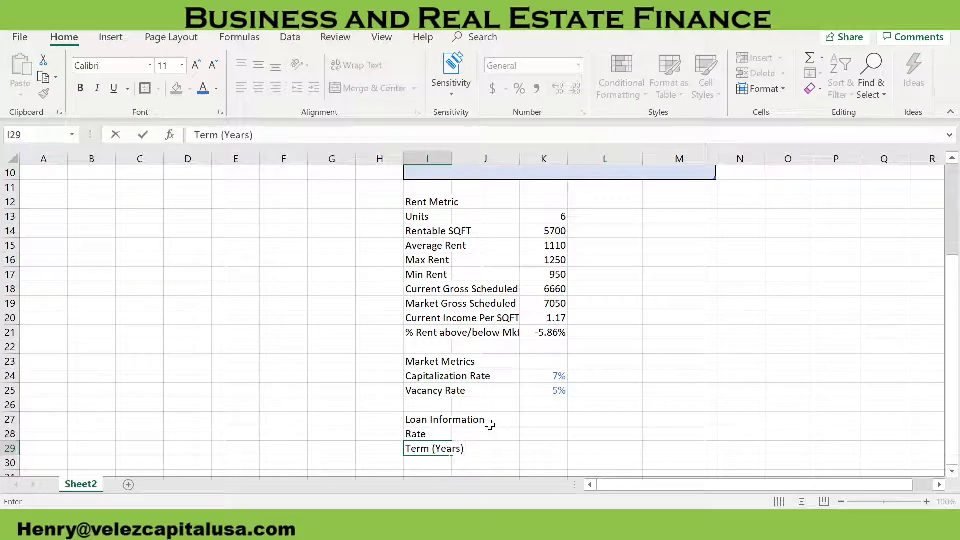
key("Return")
type("Closing C")
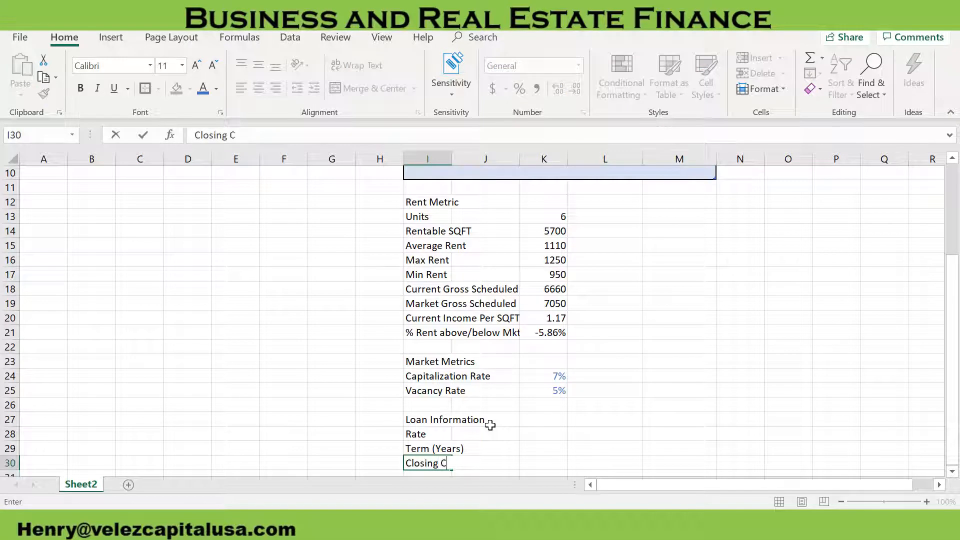
type("osts")
key("Return")
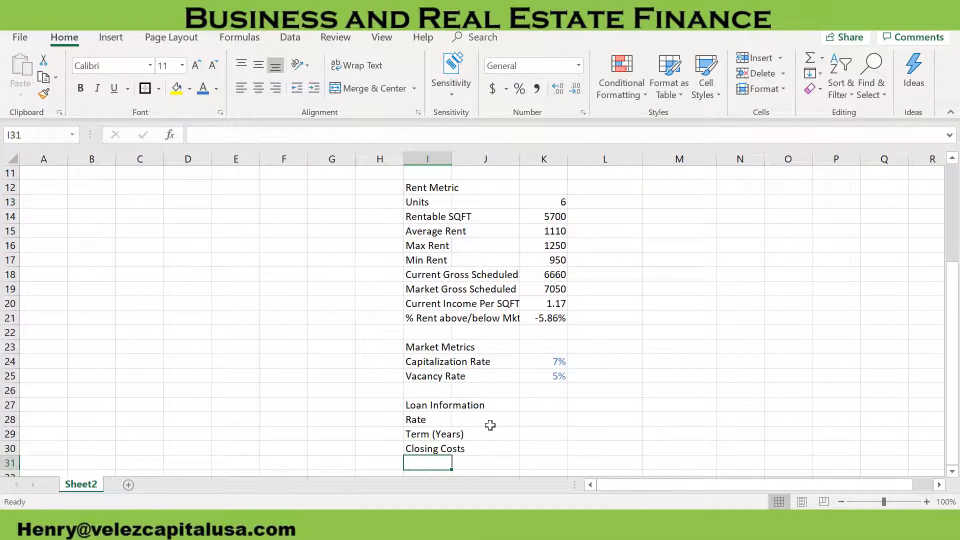
Add the loan labels Loan To Value (LTV), Down Payment and Loan Amount in cells I31:I33
type("Loan To Value ")
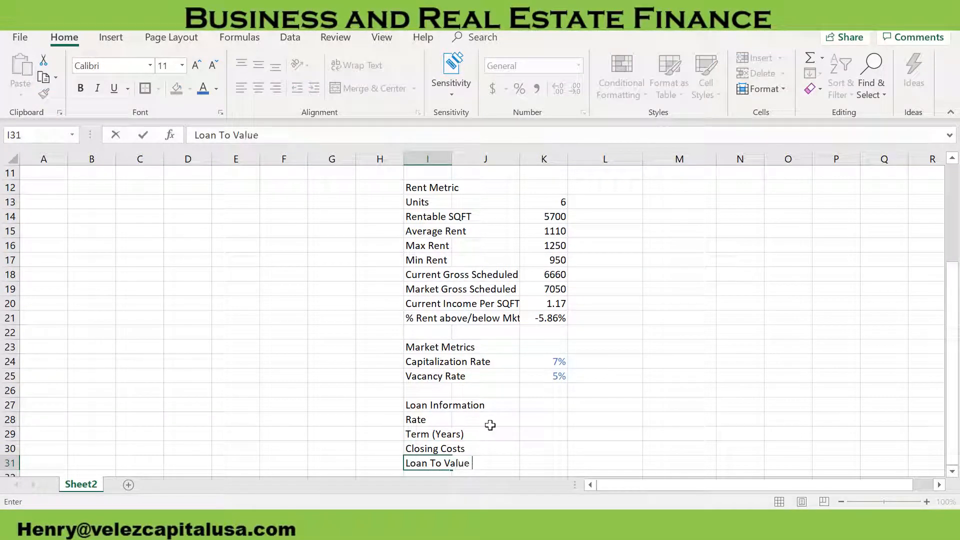
type("(LTV)")
key("Return")
type("Down Payment")
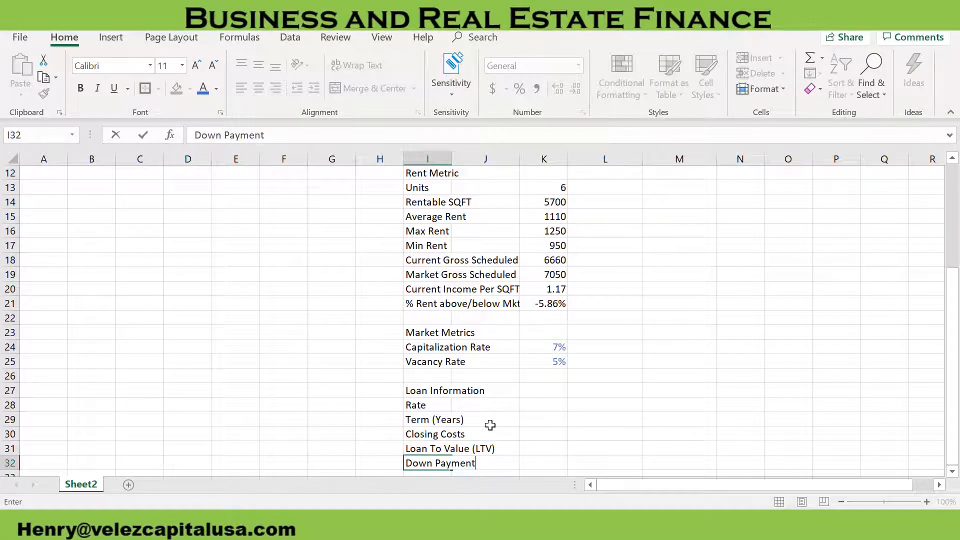
key("Return")
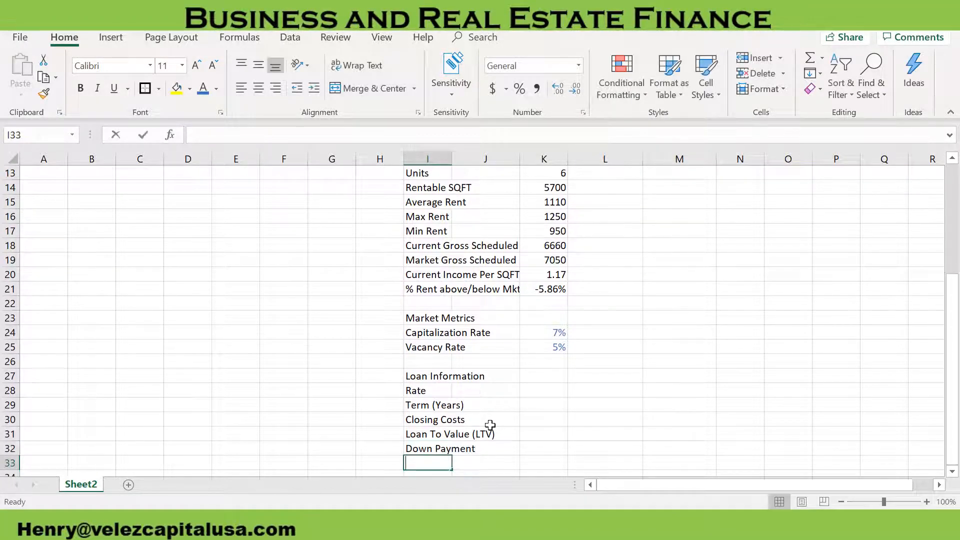
type("Loan Amount")
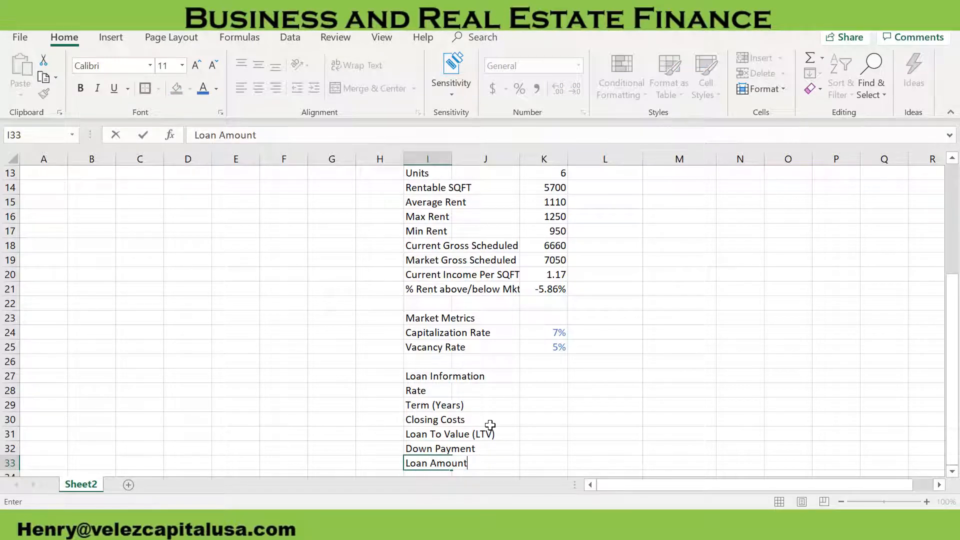
key("Return")
Add the labels Mortgage (Monthly) and Annual Debt Service (ADS) in cells I34 and I35
type("Mortgage")
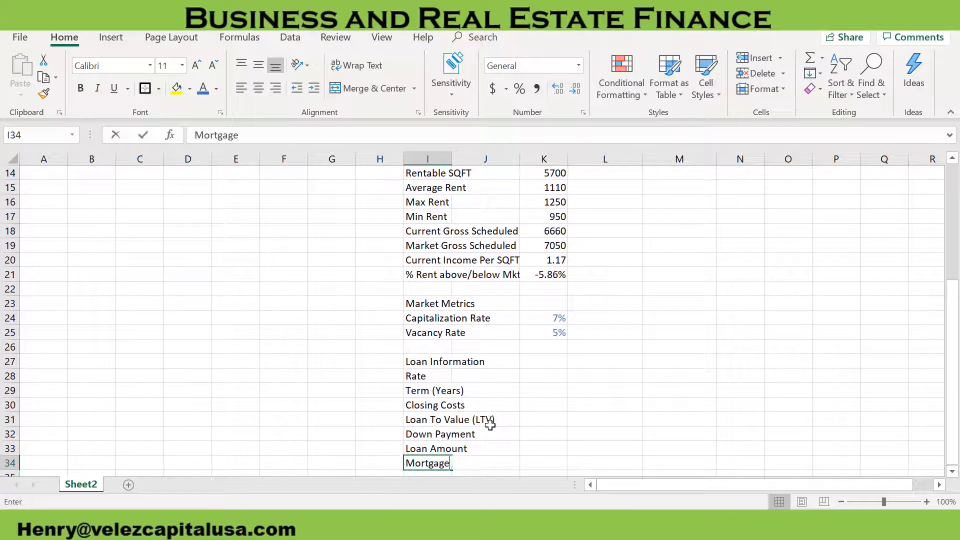
type(" (Monthly)")
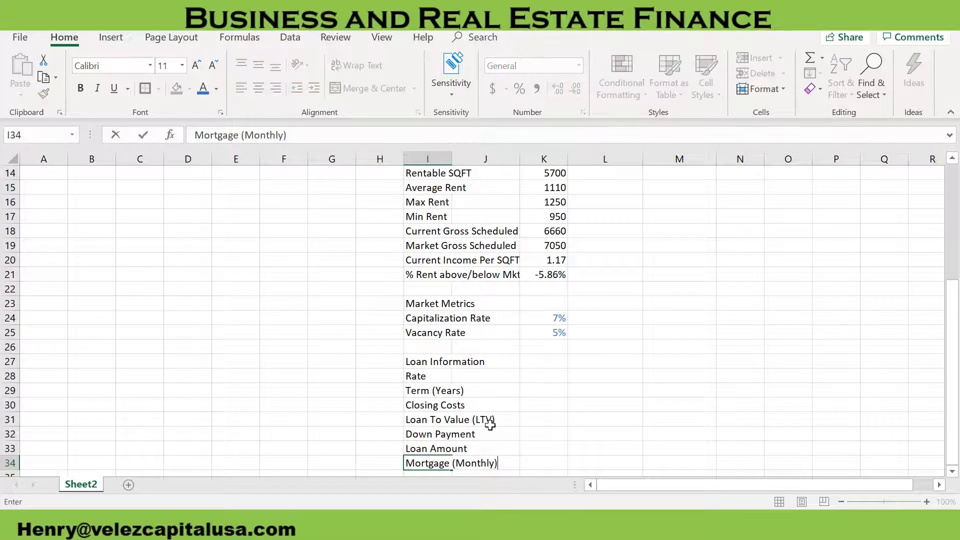
key("Return")
type("Annual Deb")
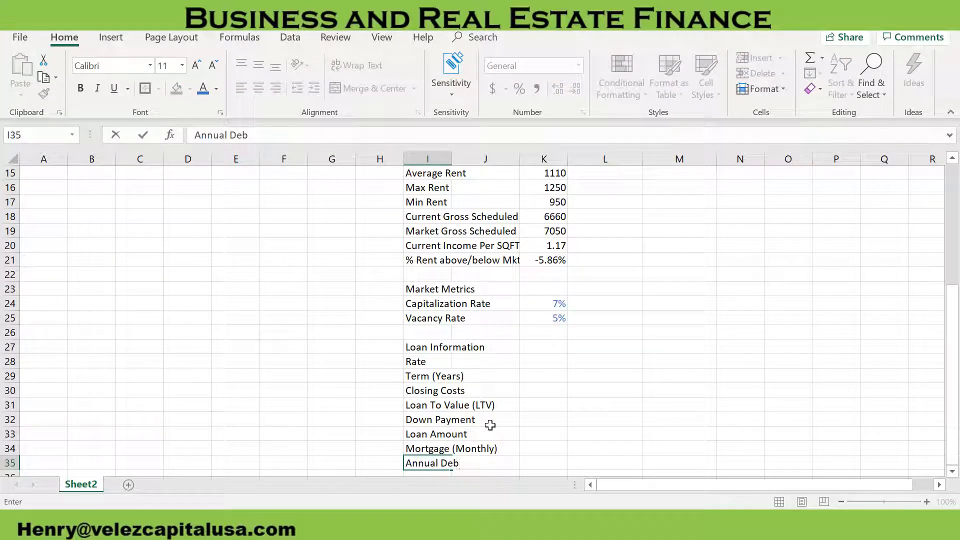
type("t Service (ADS)")
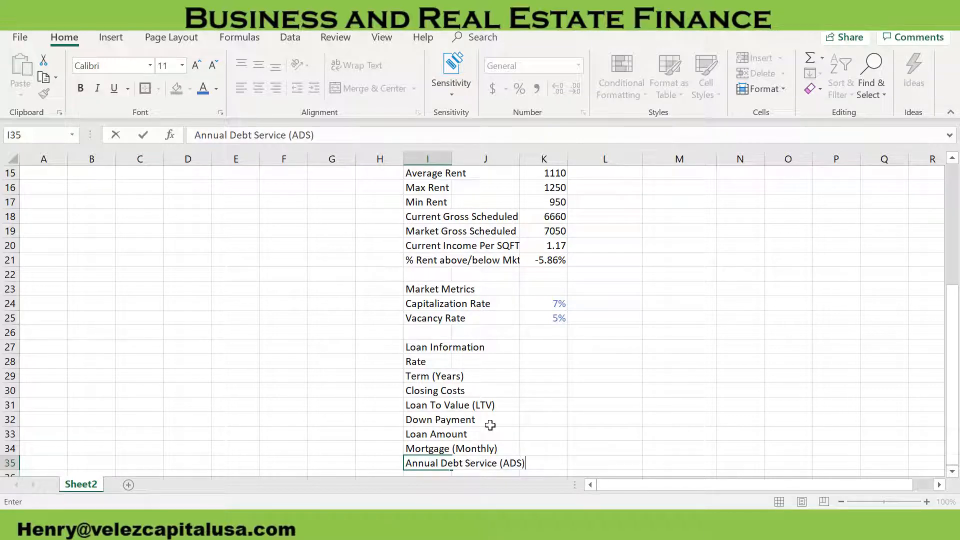
key("Return")
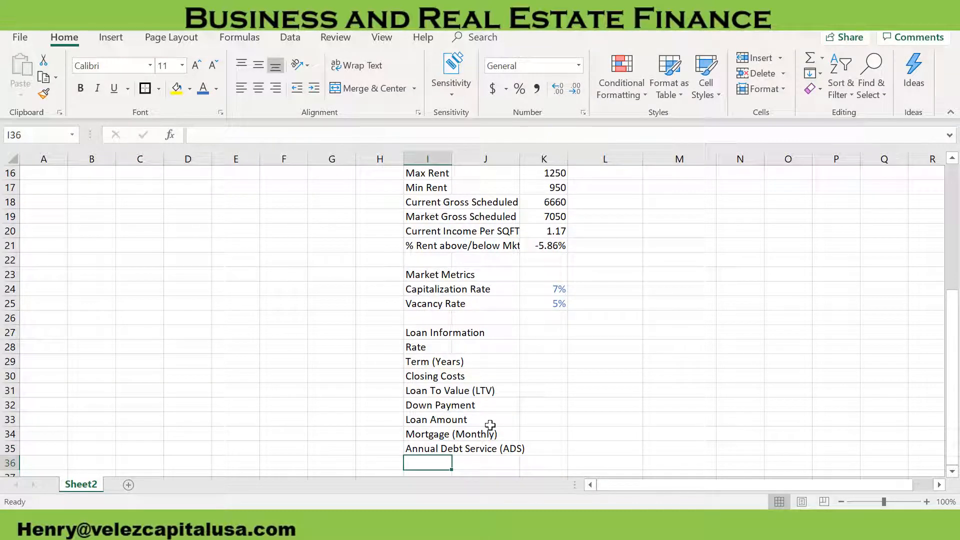
Add the label Cash due at Closing in cell I36 as the last loan item
type("DC")
key("BackSpace")
key("BackSpace")
type("Cash ")
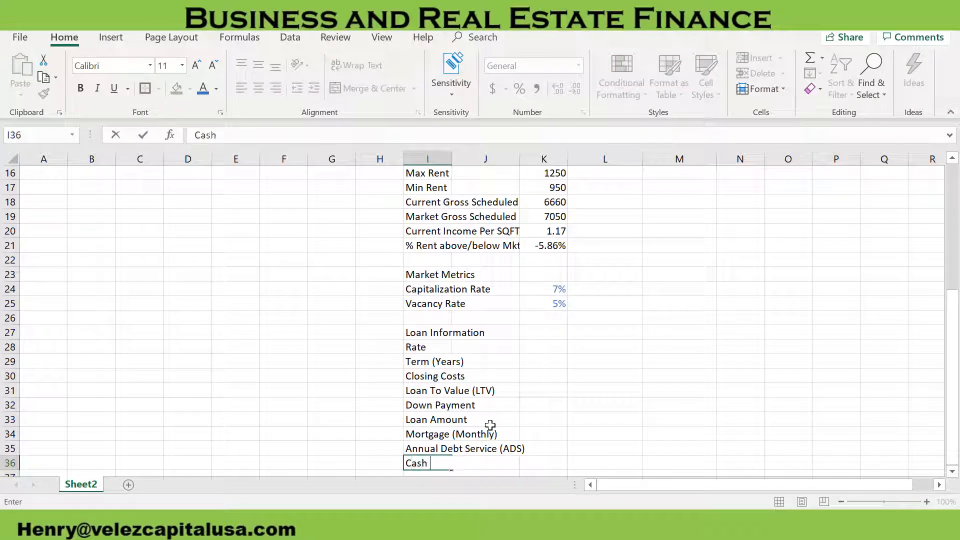
type("due at Closing")
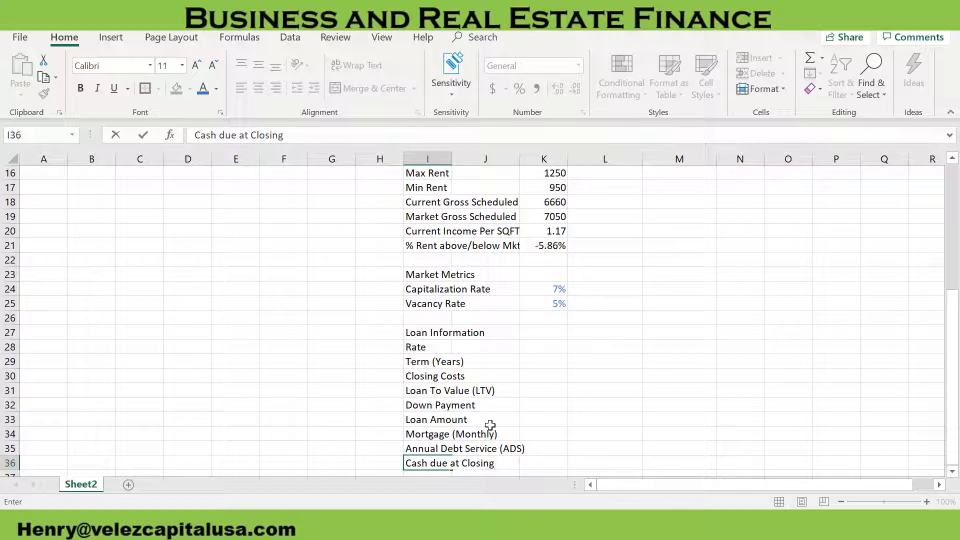
left_click(547, 305)
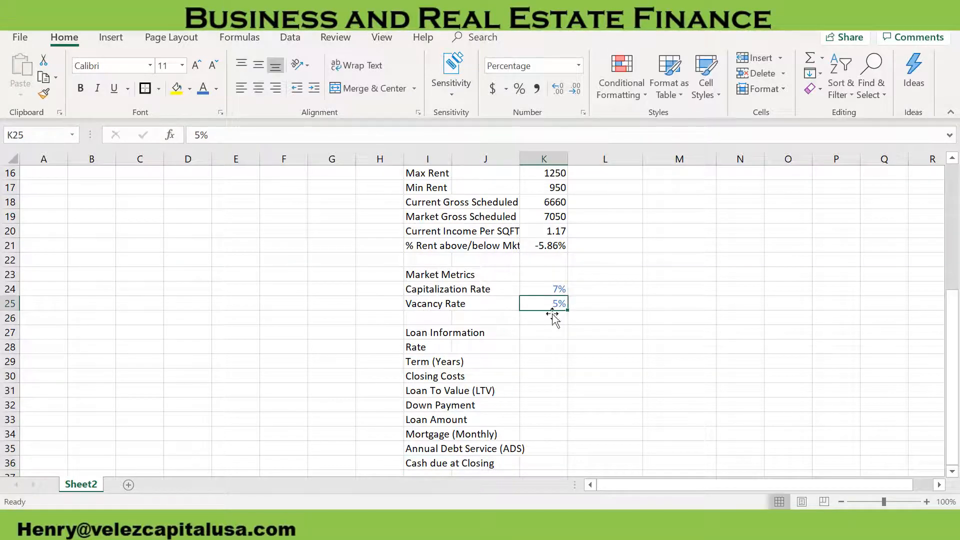
Enter 5% as the loan Rate in cell K28
left_click(545, 347)
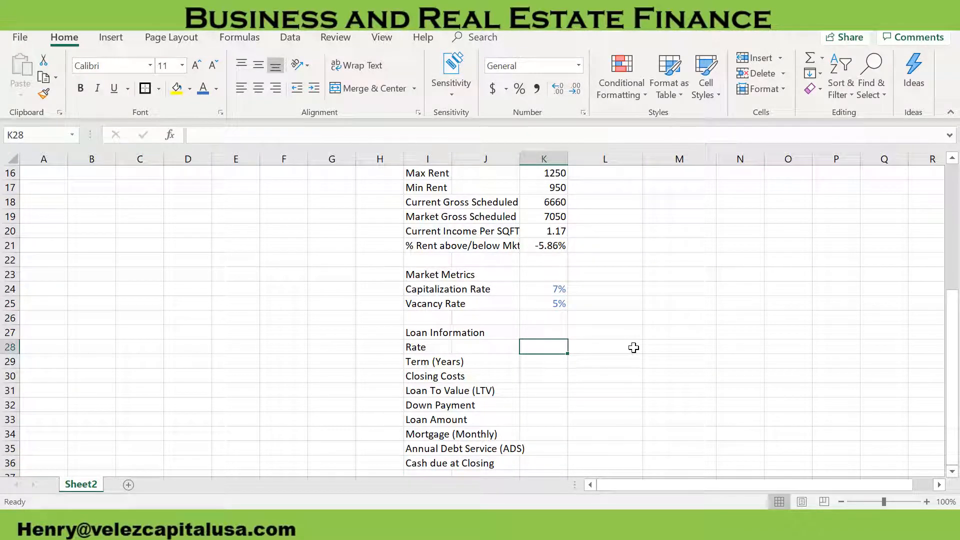
type("5%")
key("Return")
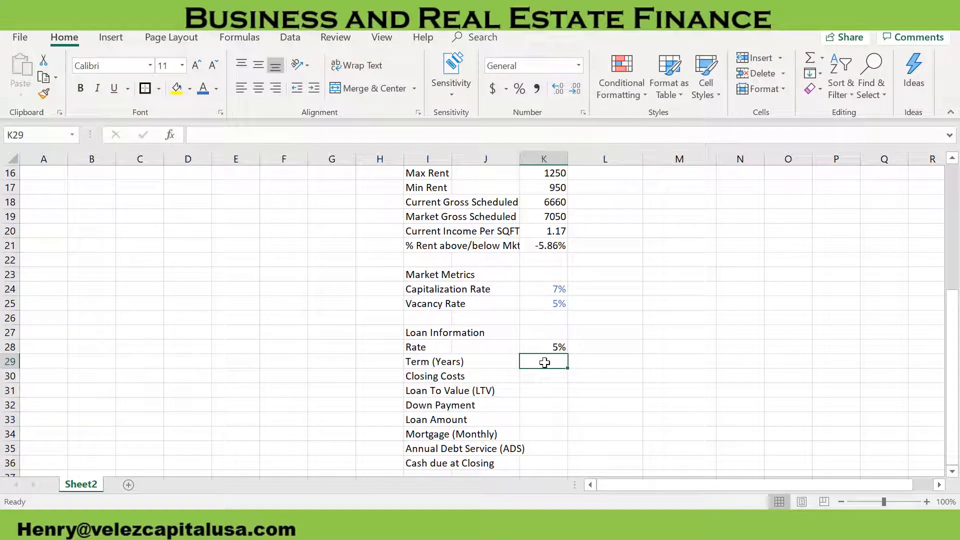
Enter the loan Term of 30 years, Closing Costs of 1.50% and Loan To Value of 75% in cells K29:K31
type("30")
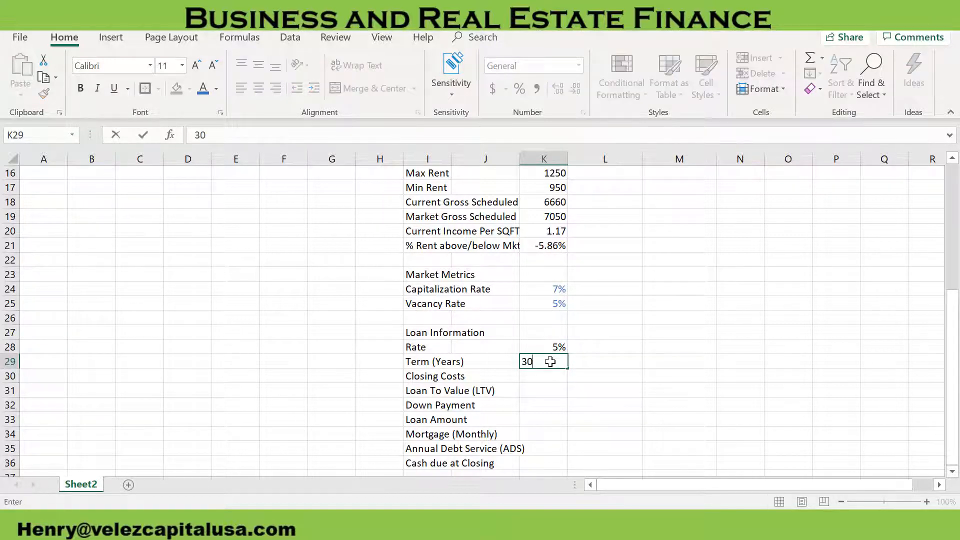
key("Return")
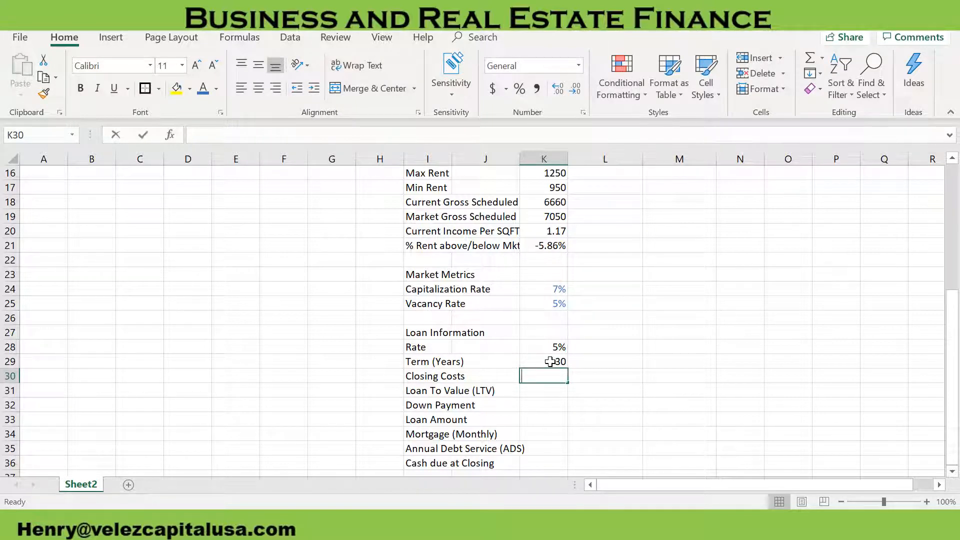
type("1.50%")
key("Return")
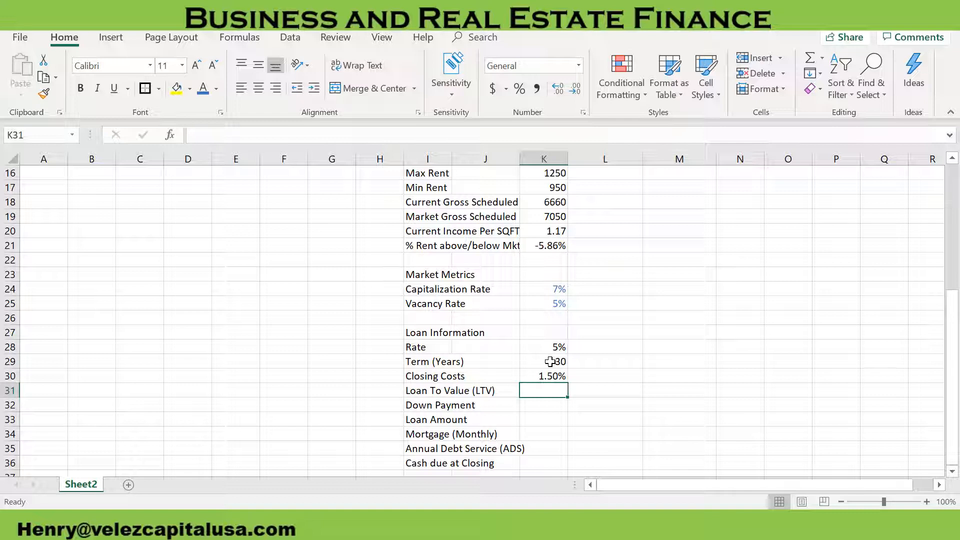
type("75")
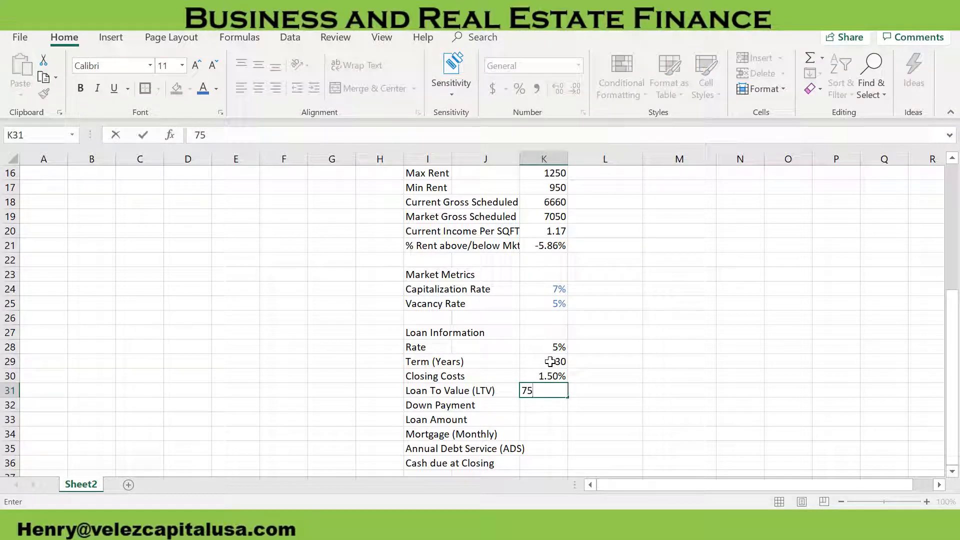
type("%")
key("Return")
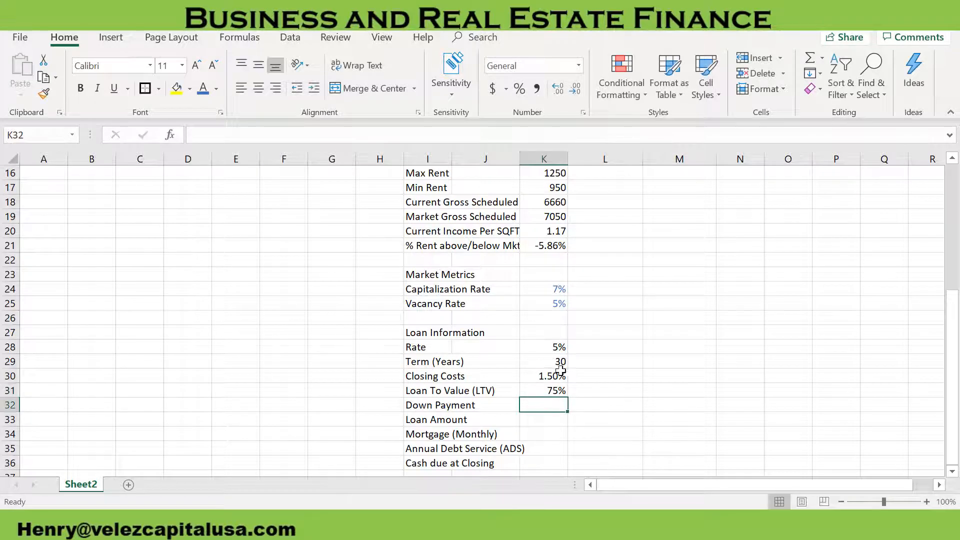
Color the loan input values in cells K28:K31 with the blue font color
left_click(551, 390)
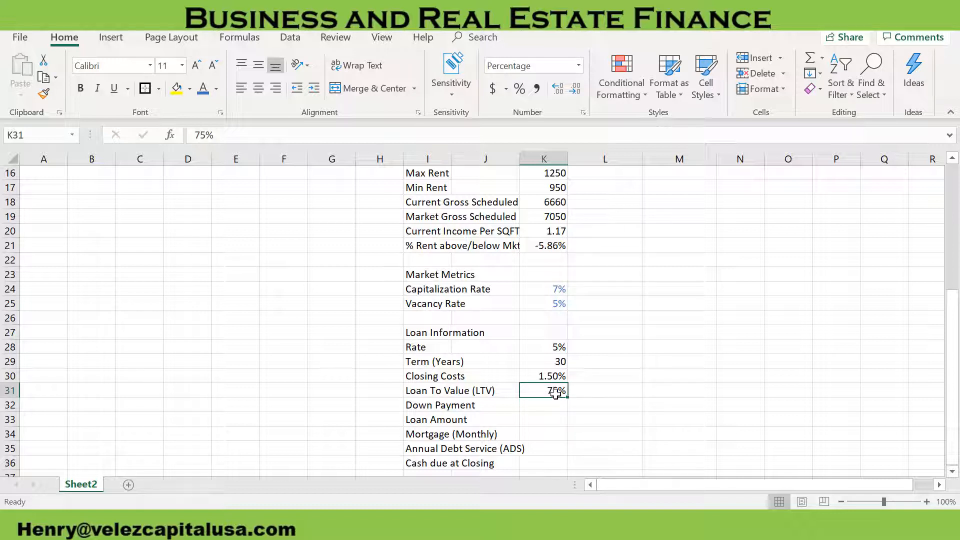
left_click_drag(555, 393, 553, 345)
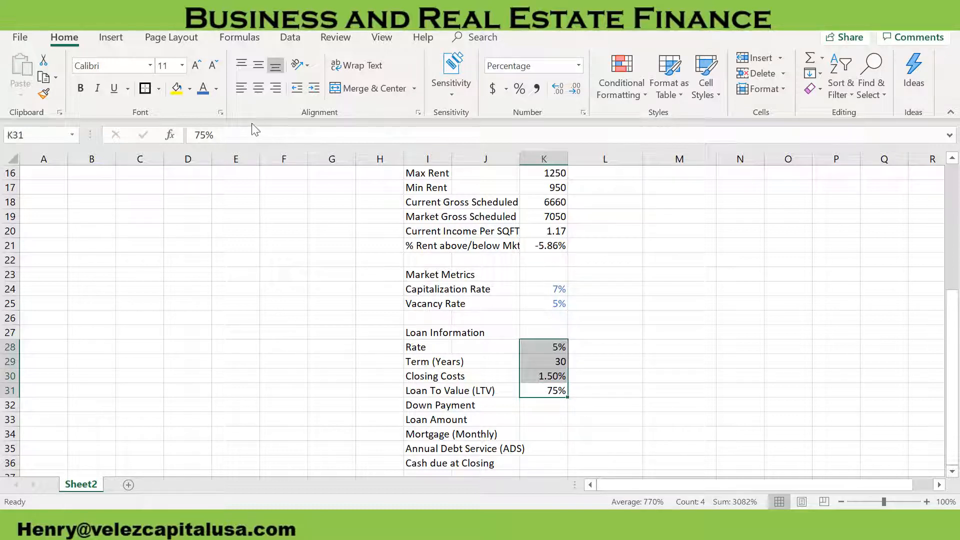
left_click(203, 89)
left_click(563, 414)
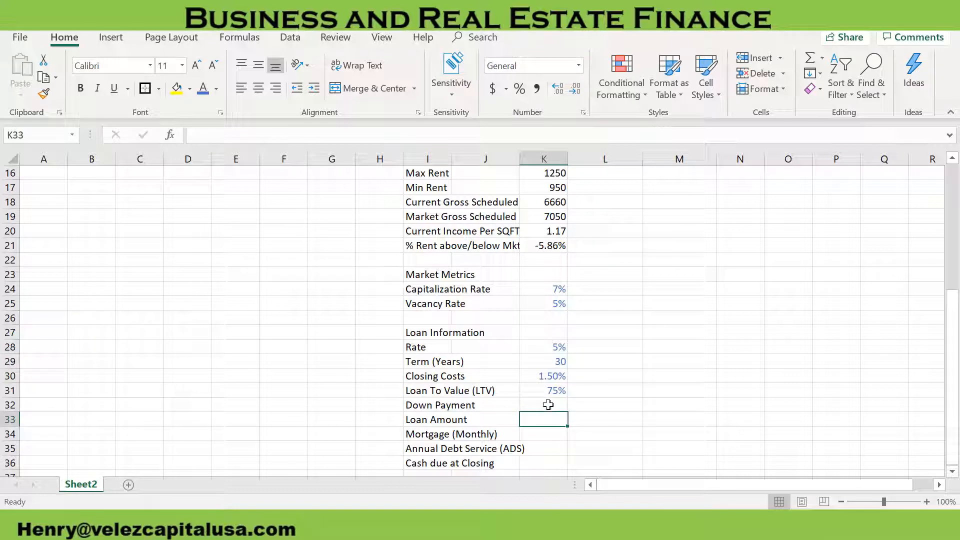
Add the section heading Performance/Property Metrics in cell I38, below the loan information
left_click_drag(548, 404, 539, 364)
scroll(547, 436, "down", 2)
scroll(540, 415, "up", 1)
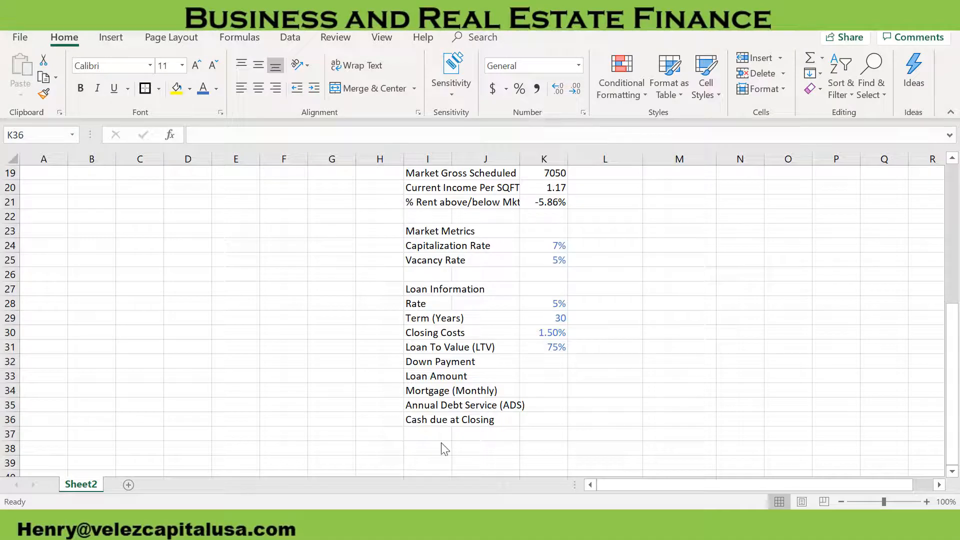
left_click(429, 447)
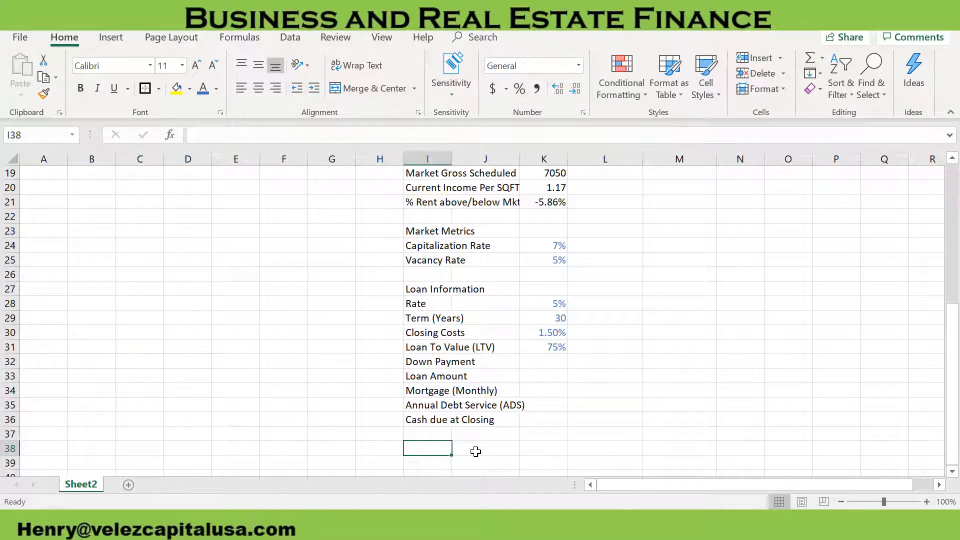
type("Performance/P")
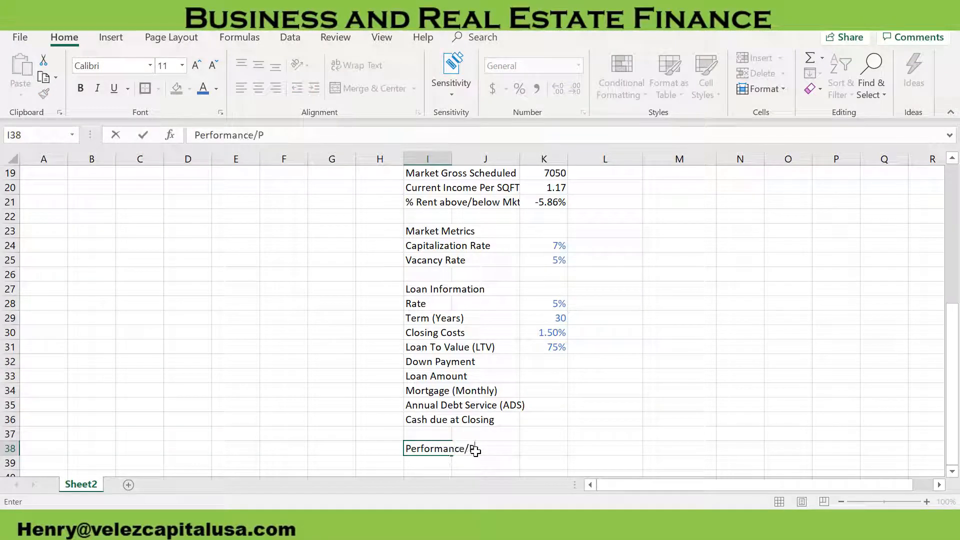
type("roperty Met")
key("BackSpace")
type("y Metrics")
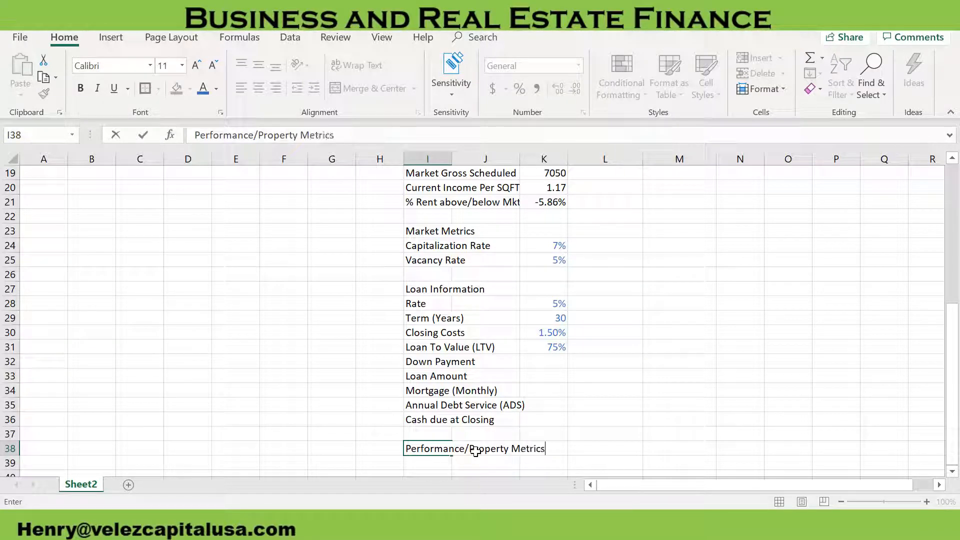
key("Return")
Add the label Property Value in cell I39 under the performance heading
type("Propert")
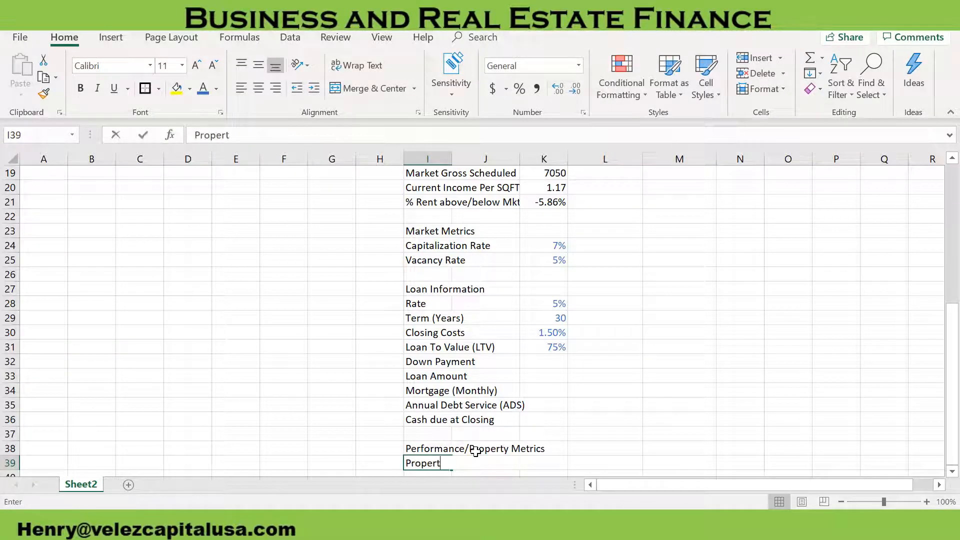
type("y Value")
key("ctrl+Return")
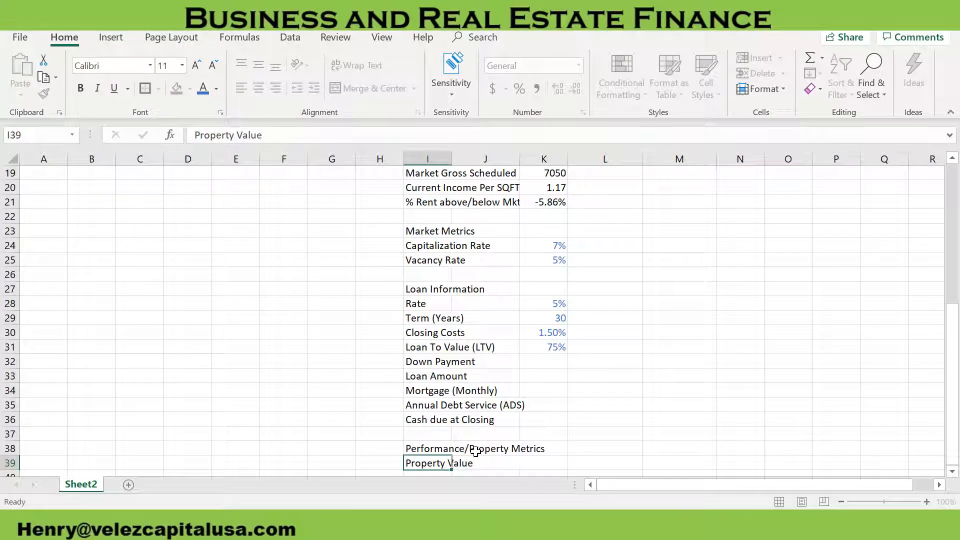
key("Return")
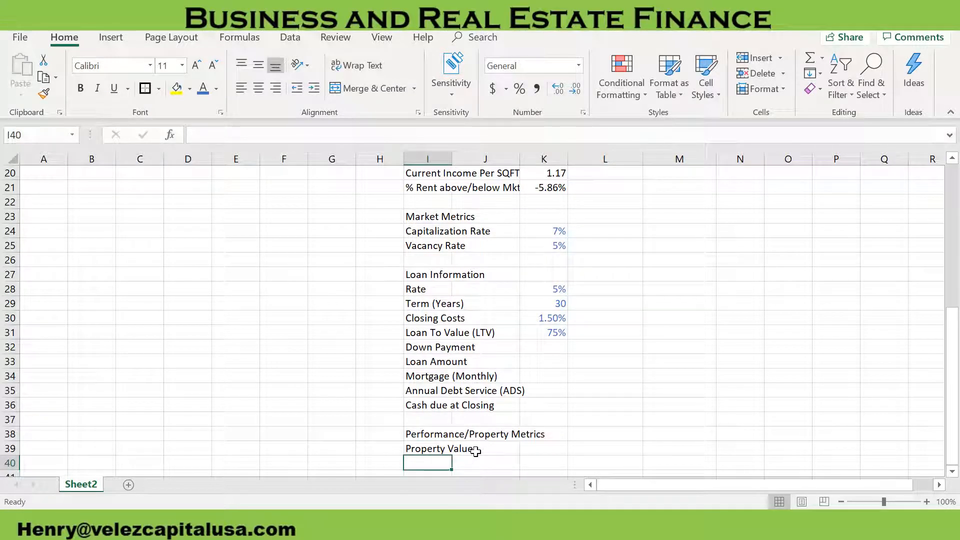
Add the label Debt Service Coverage Ratio (DSCR) in cell I40
type("Debt")
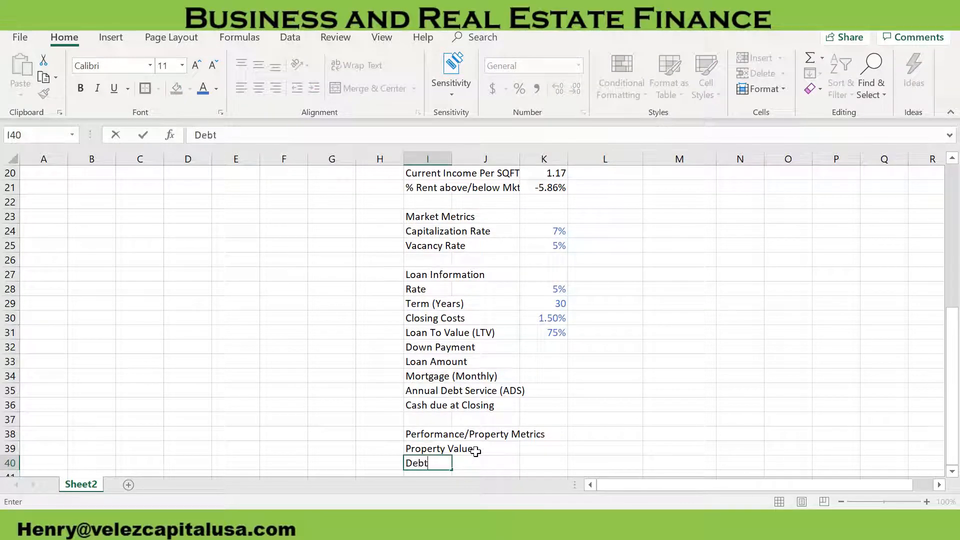
type(" Services")
key("BackSpace")
type("Co")
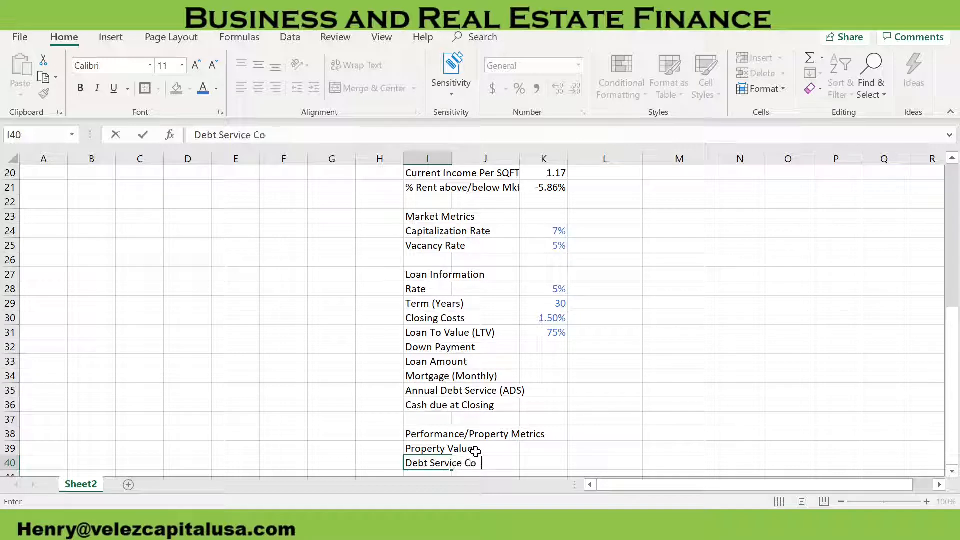
type("verage Ratio (D")
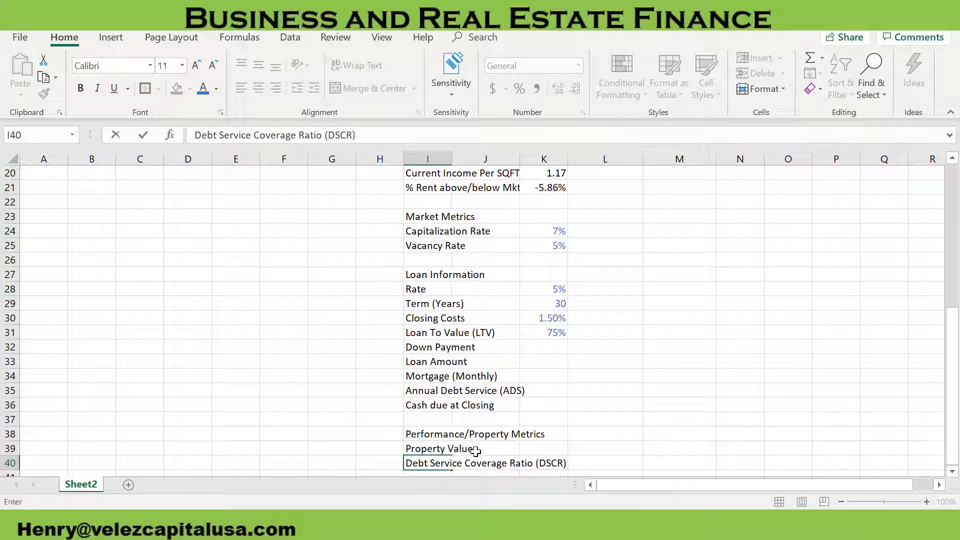
type("SCR)")
key("Tab")
key("Tab")
key("Return")
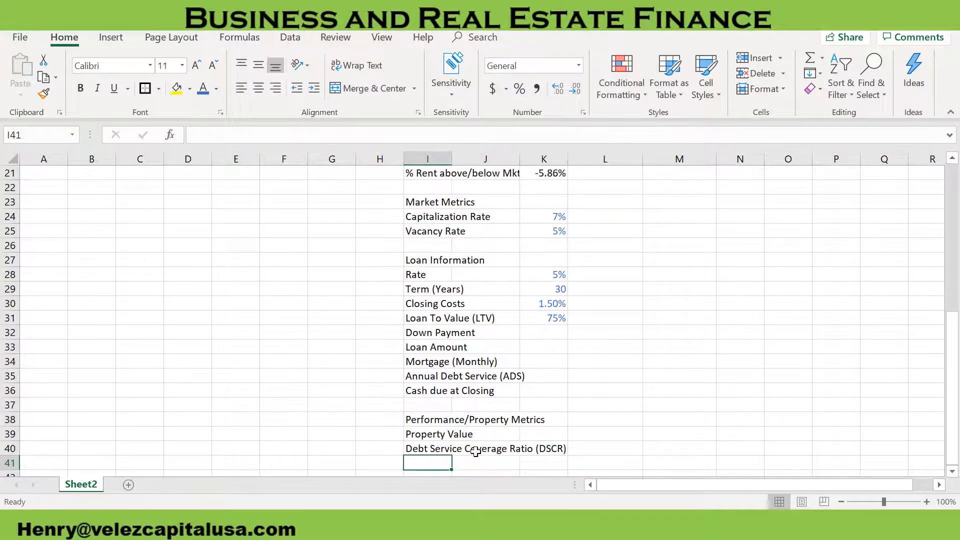
Add the label Operating Expense Ratio (OER) in cell I41
type("Operating Expense ")
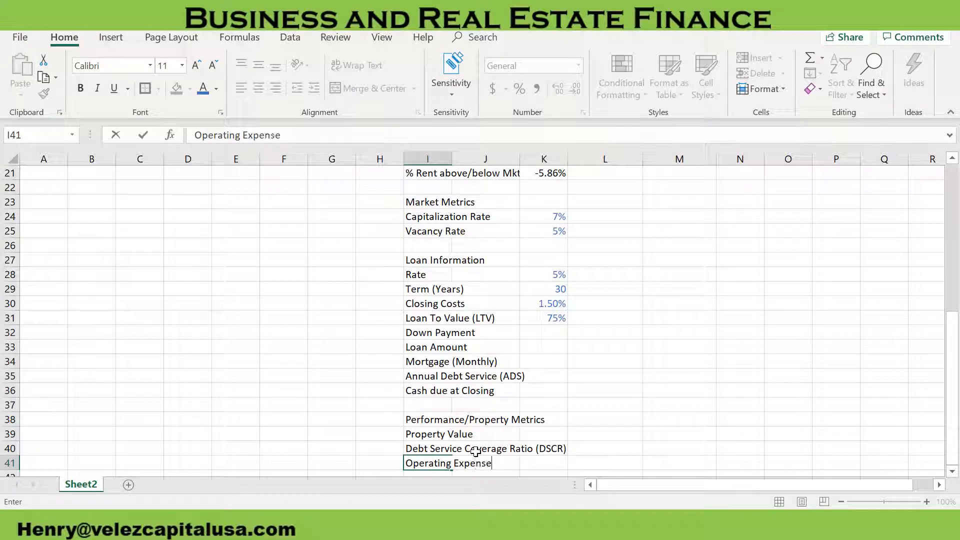
type("Ratio (OER")
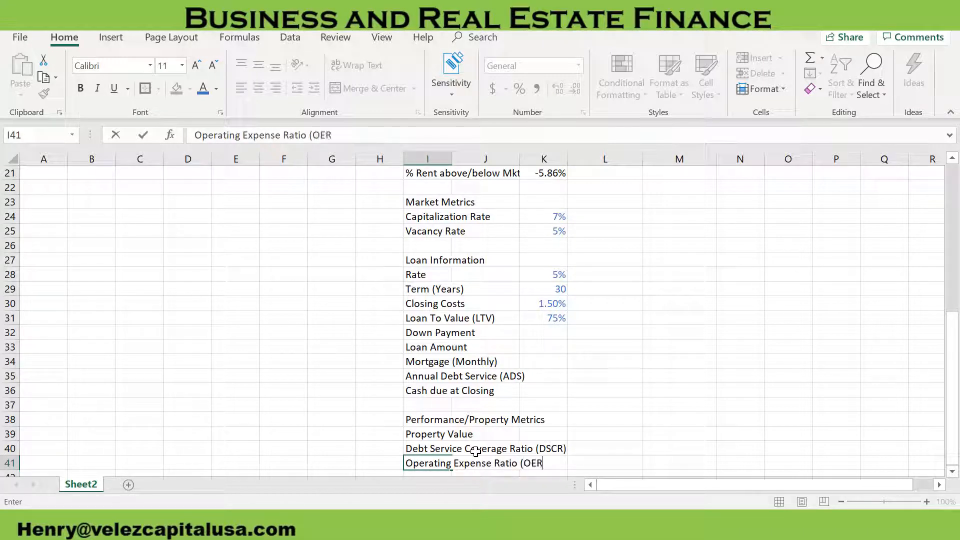
key("Tab")
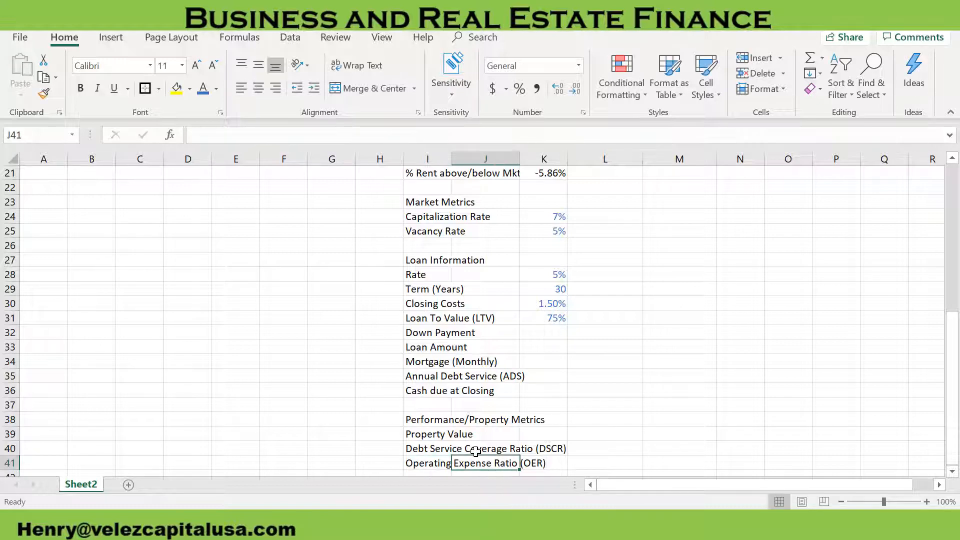
key("Return")
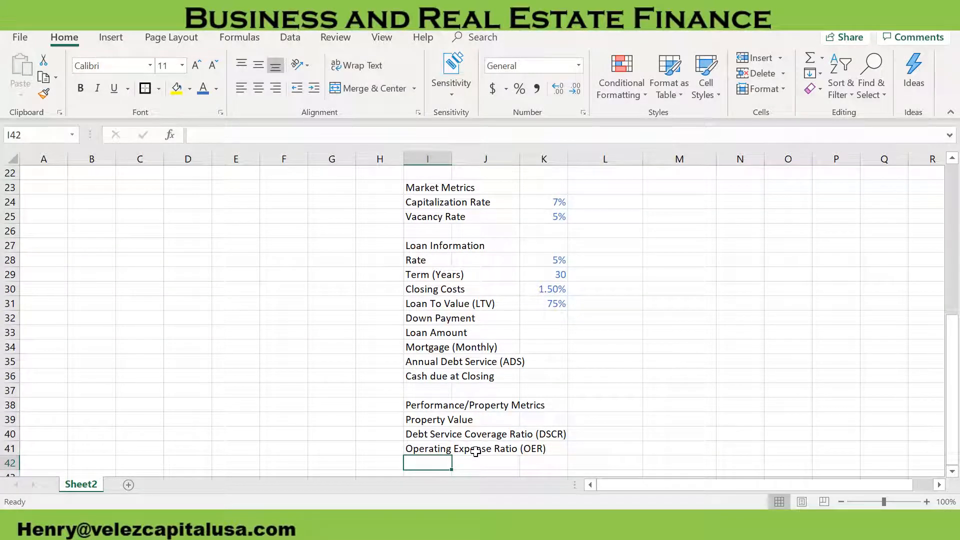
Add the label Return of Investment (ROI | CCR) in cell I42 as the last performance metric
type("Return of In")
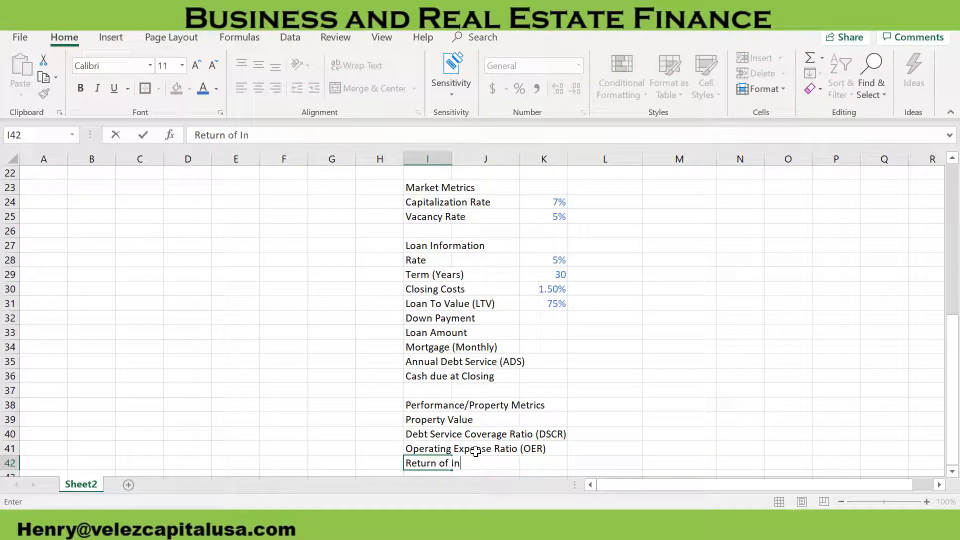
type("vestment ")
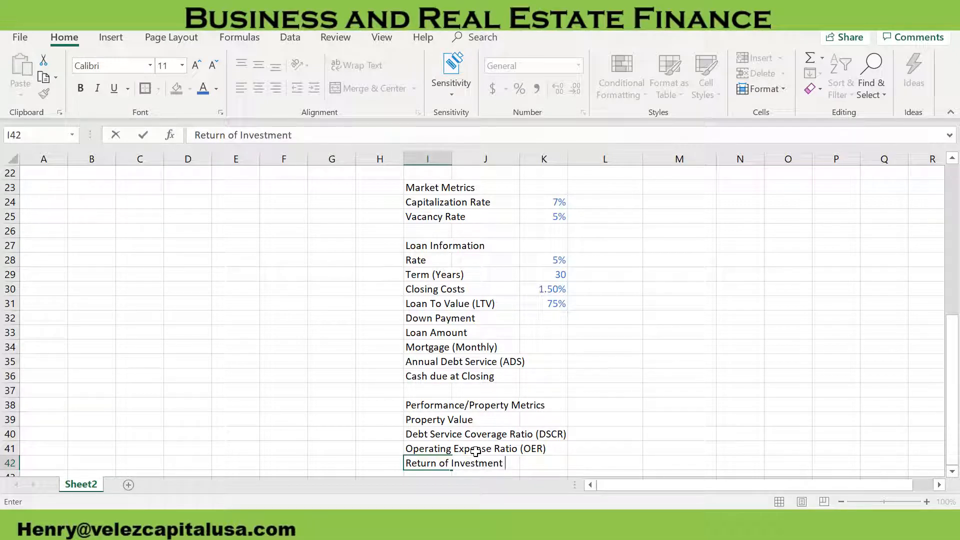
type("(ROI | CCR")
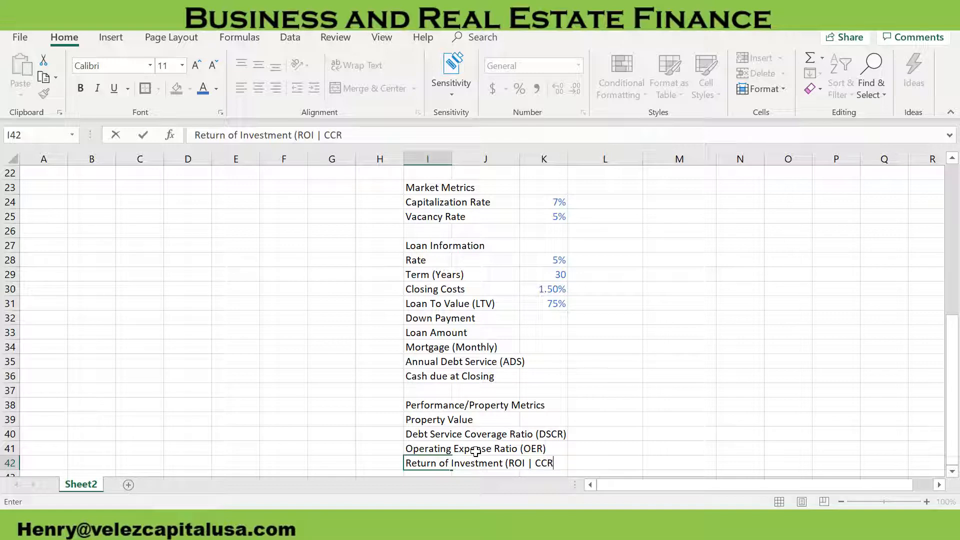
key("Tab")
key("Tab")
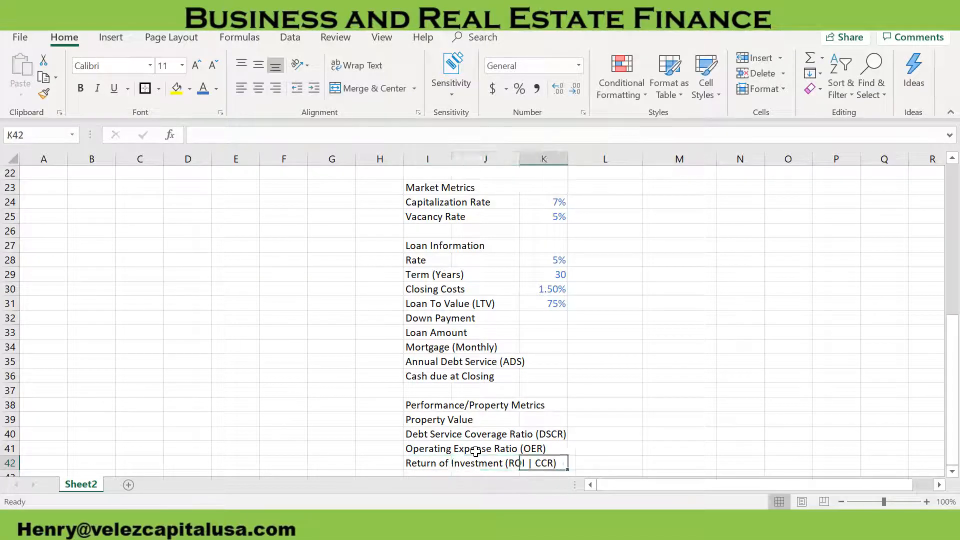
AutoFit the width of column I to the Debt Service Coverage Ratio (DSCR) label in cell I40
left_click(498, 434)
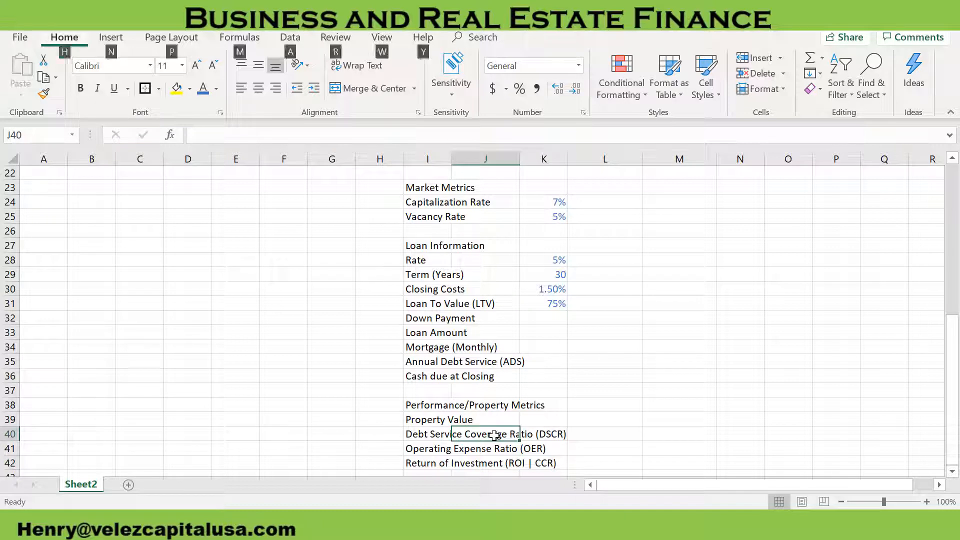
left_click(430, 433)
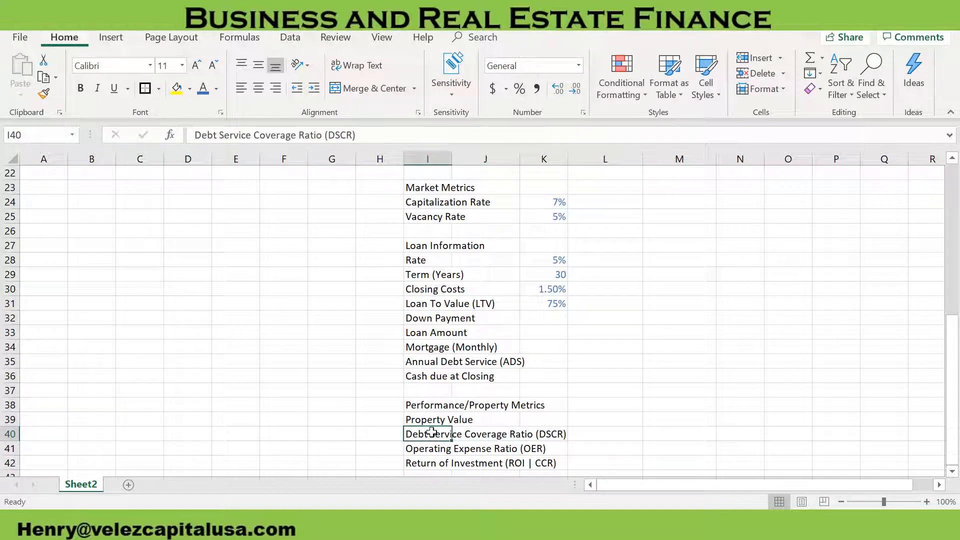
key("alt+h")
key("o")
key("i")
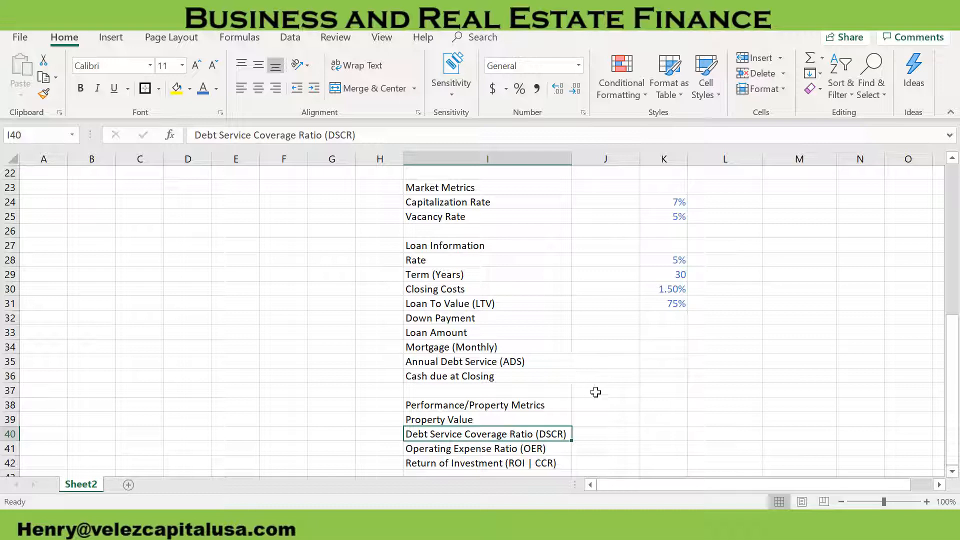
Put an outside border around the Rent Metric block I12:K21 and another around the Market Metrics block I23:K25
scroll(595, 392, "up", 6)
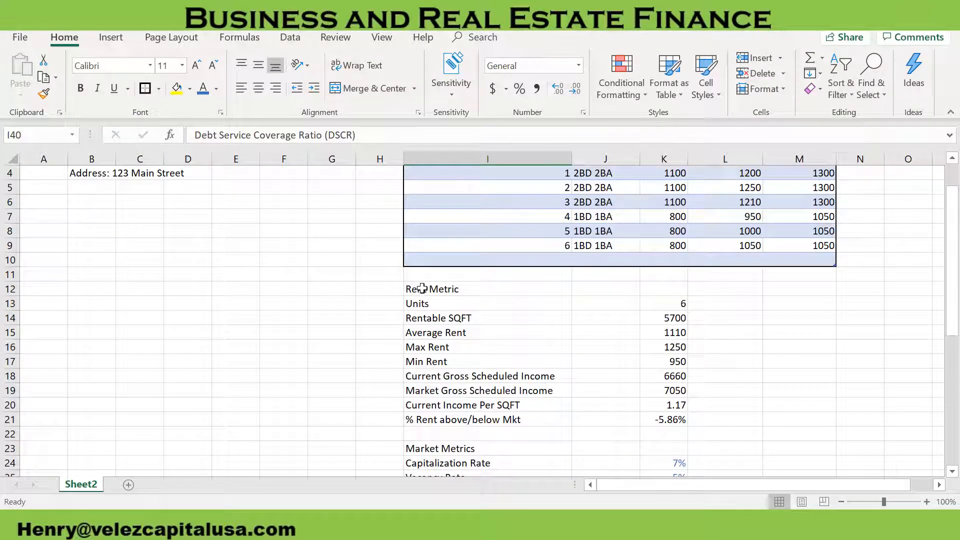
left_click_drag(420, 287, 665, 420)
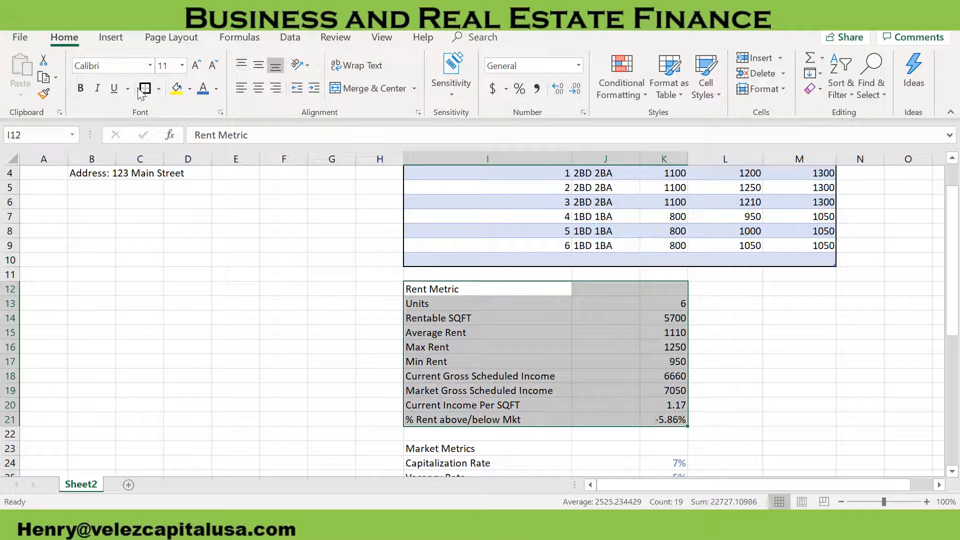
scroll(524, 362, "down", 3)
left_click_drag(431, 321, 678, 350)
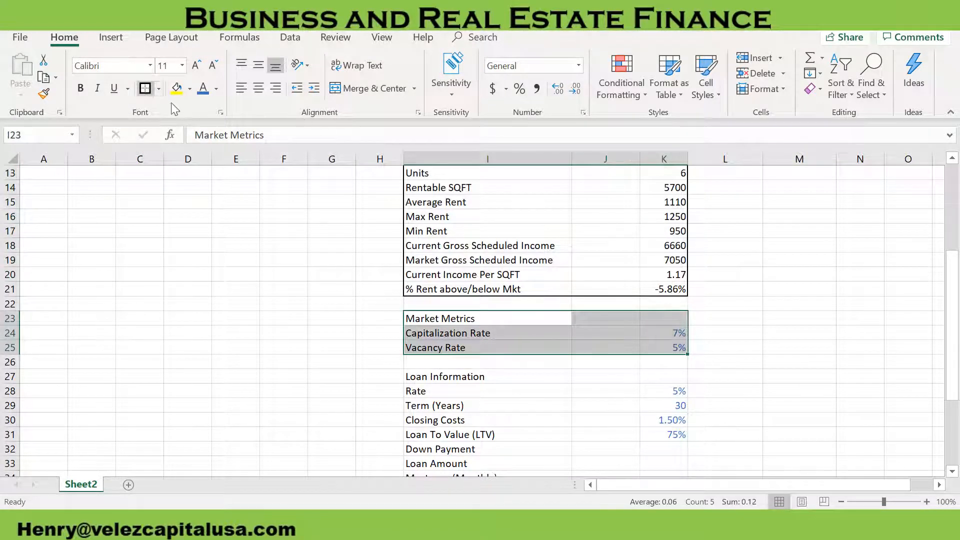
Put an outside border around the Loan Information block I27:K36 and another around the Performance/Property Metrics block I38:K42
scroll(506, 317, "down", 2)
left_click_drag(428, 291, 672, 424)
left_click(146, 89)
scroll(493, 348, "down", 3)
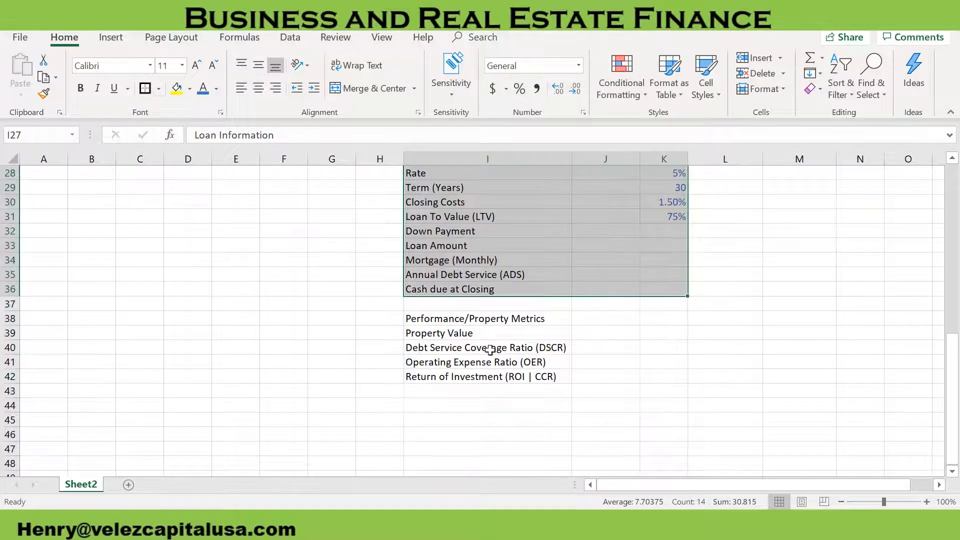
left_click_drag(428, 318, 661, 378)
left_click(144, 88)
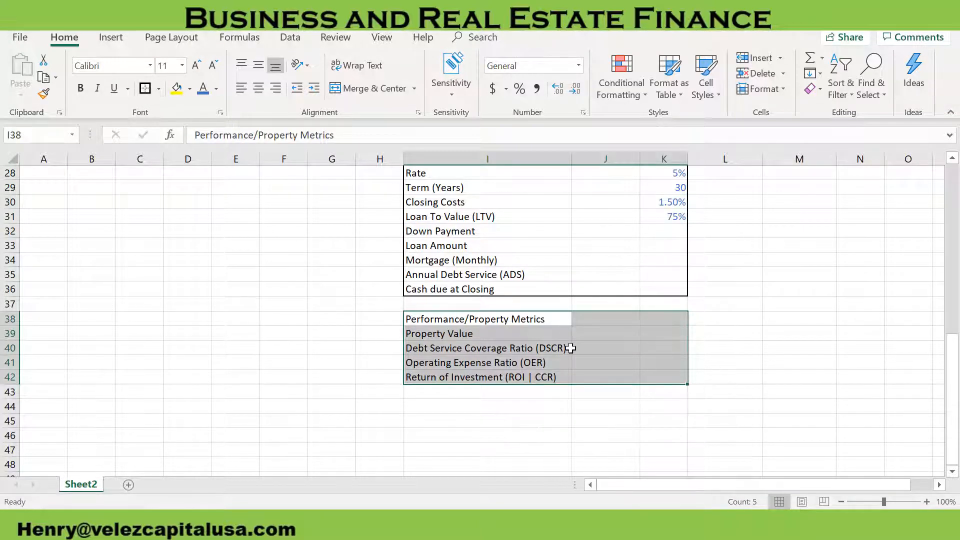
Fill the Rent Metric heading row I12:K12 with the lightest tint of the blue theme colour
scroll(570, 345, "up", 9)
scroll(577, 345, "down", 1)
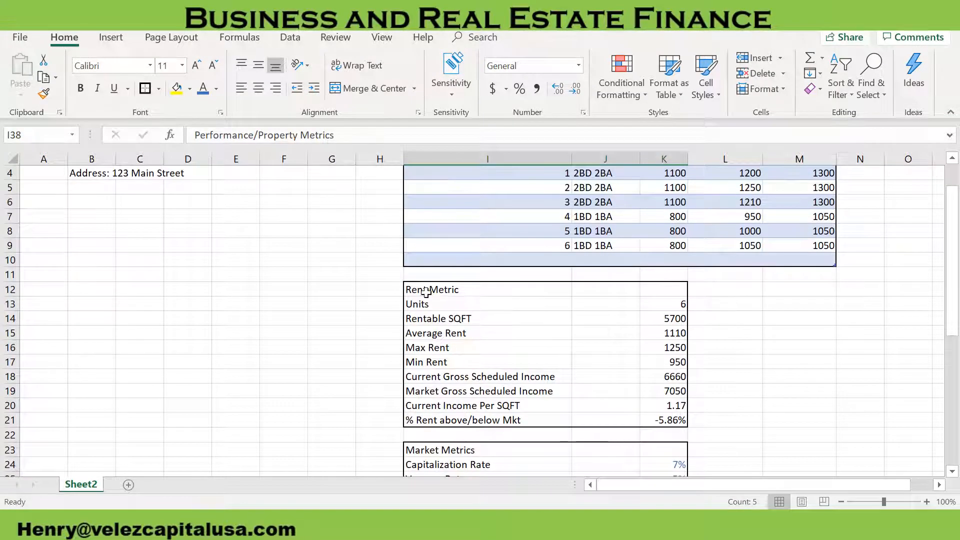
left_click_drag(439, 289, 650, 291)
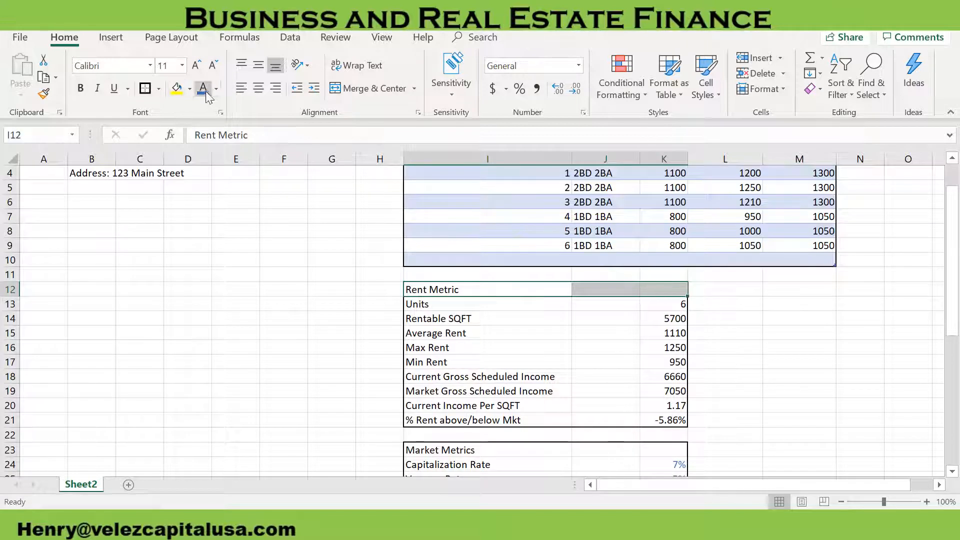
left_click(190, 89)
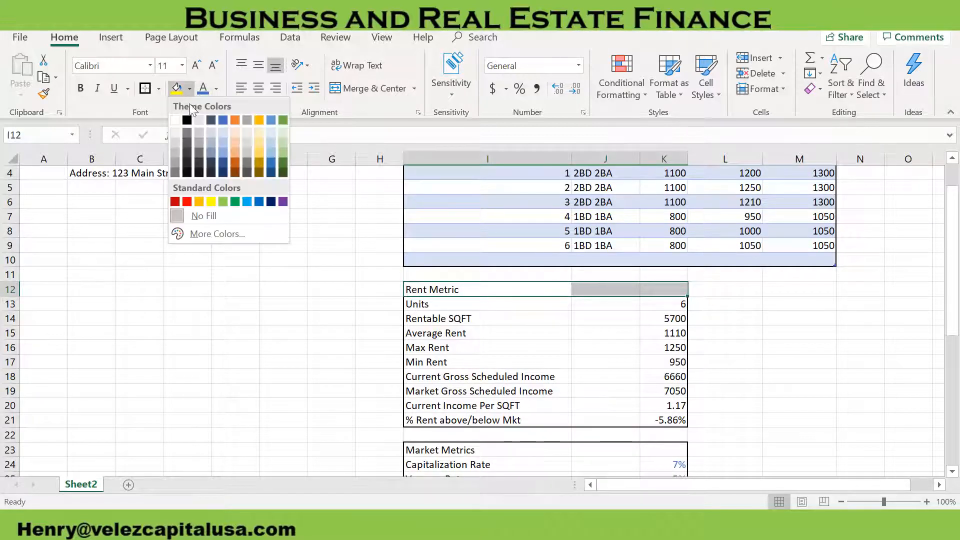
left_click(224, 133)
Apply the same light blue fill to the Market Metrics heading row I23:K23 and the Loan Information heading row I27:K27
scroll(466, 331, "down", 2)
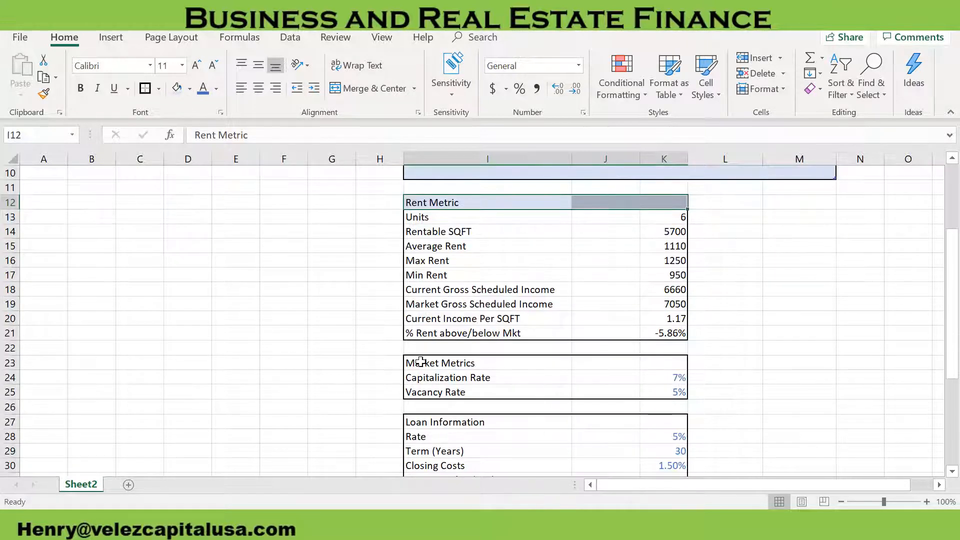
left_click_drag(454, 363, 650, 366)
left_click(175, 90)
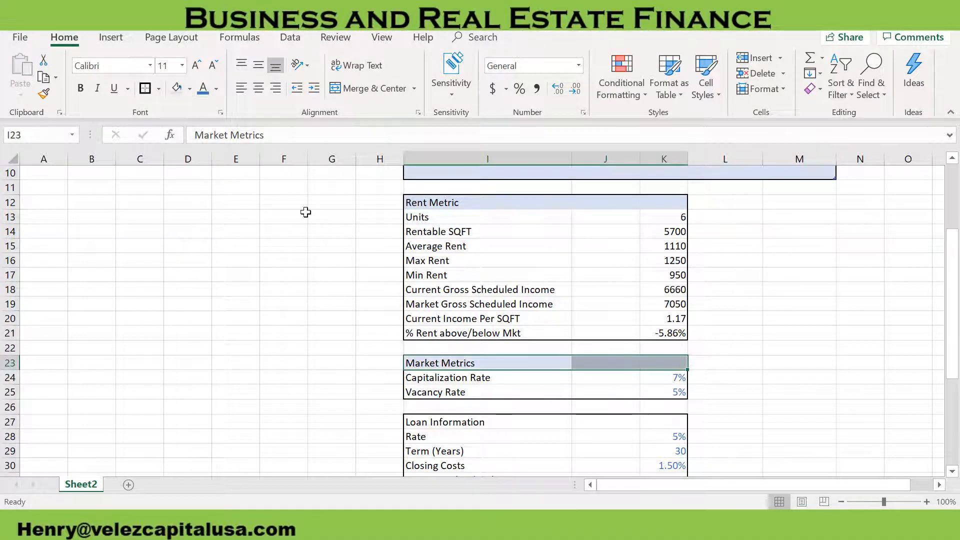
scroll(505, 395, "down", 2)
left_click_drag(436, 335, 660, 335)
left_click(177, 90)
Put an outside border around the Performance/Property Metrics heading row I38:K38 and fill it with the same light blue
scroll(615, 332, "down", 3)
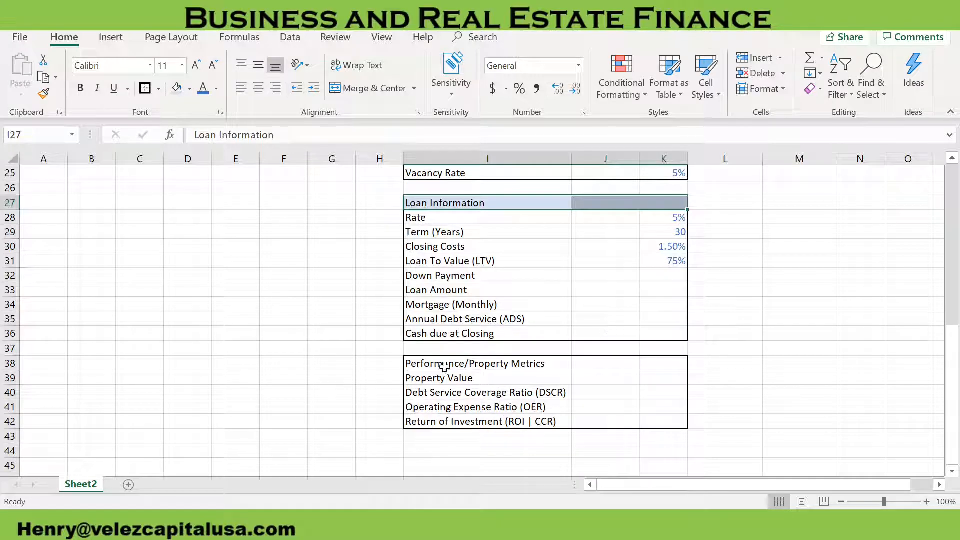
left_click_drag(431, 364, 651, 357)
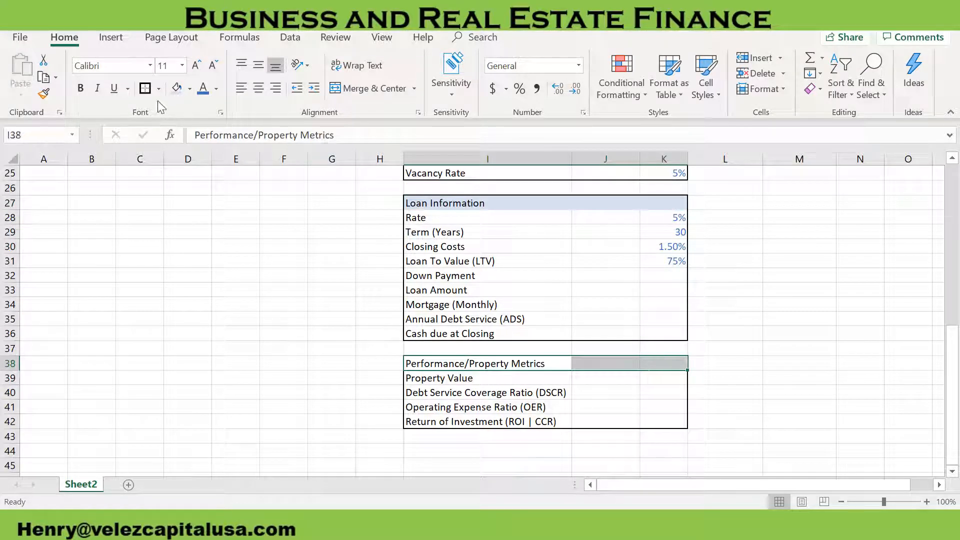
left_click(147, 91)
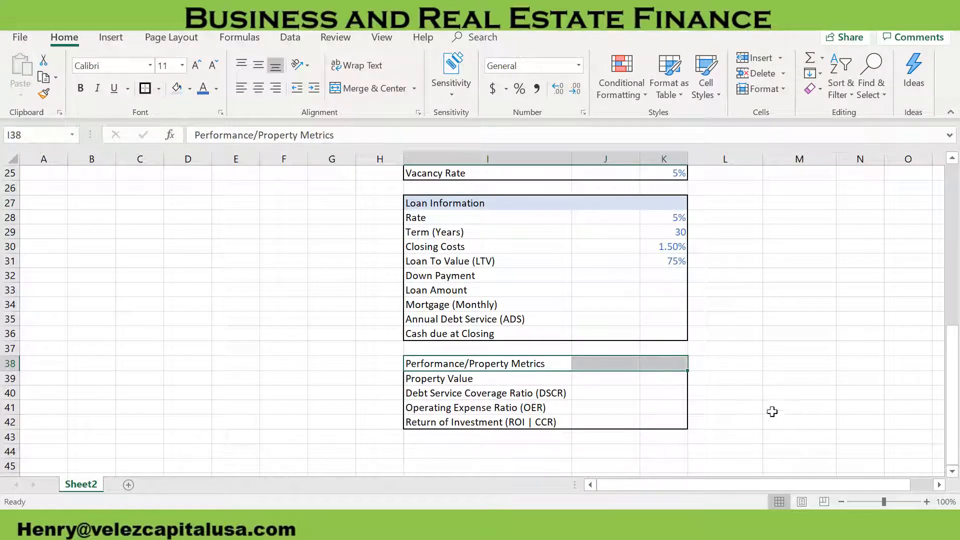
left_click(176, 90)
Look over the formatted rent roll, rent, market, loan and performance sections at a reduced zoom of 69%
scroll(807, 393, "up", 6)
left_click(806, 348)
left_click_drag(884, 501, 872, 501)
scroll(650, 379, "down", 3)
scroll(651, 379, "down", 1)
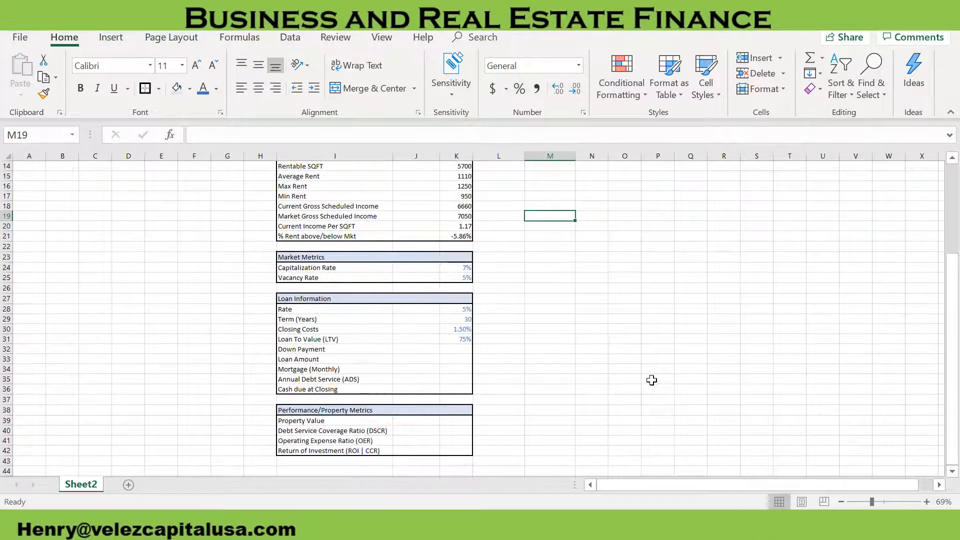
scroll(649, 379, "up", 5)
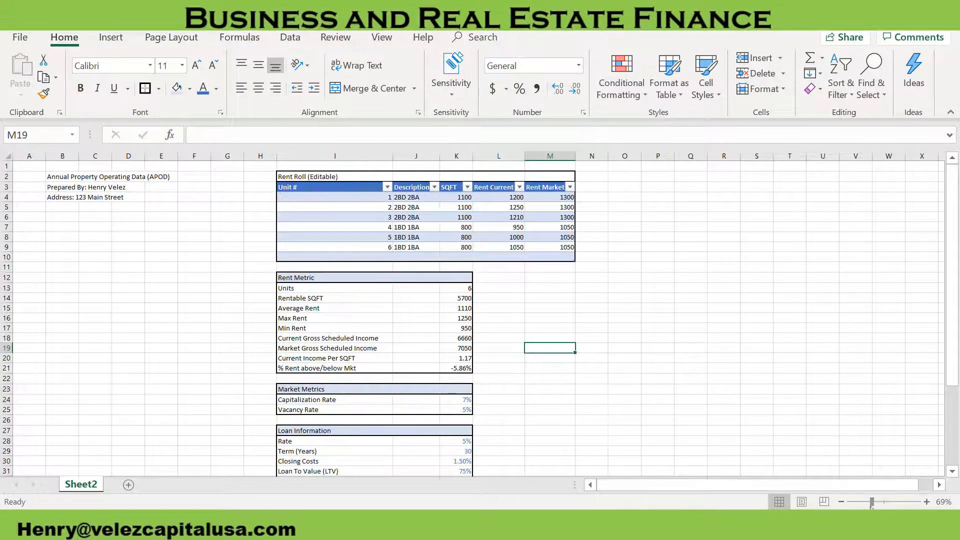
left_click_drag(872, 501, 884, 502)
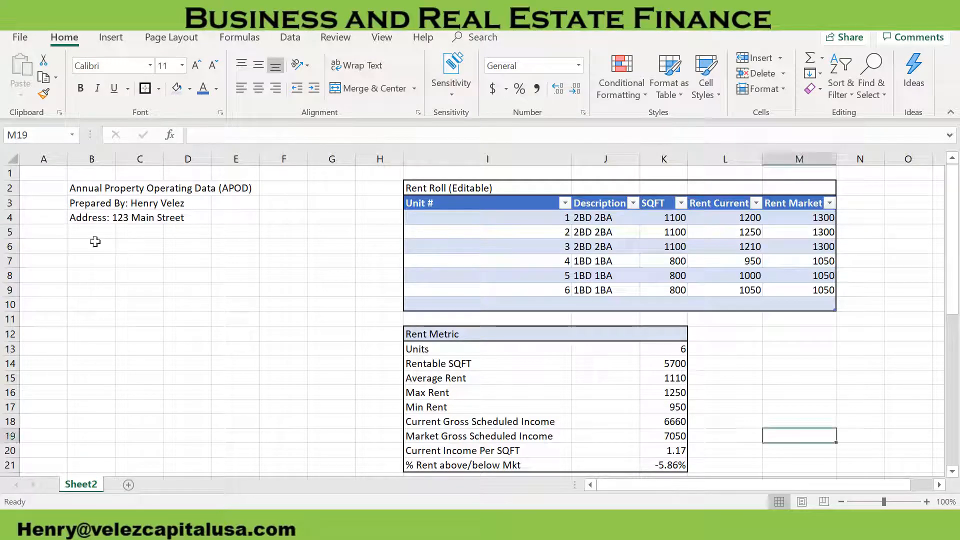
Enter the heading Income in cell B7 with the labels Gross Scheduled Income in B8 and Other Income in B9
left_click(100, 258)
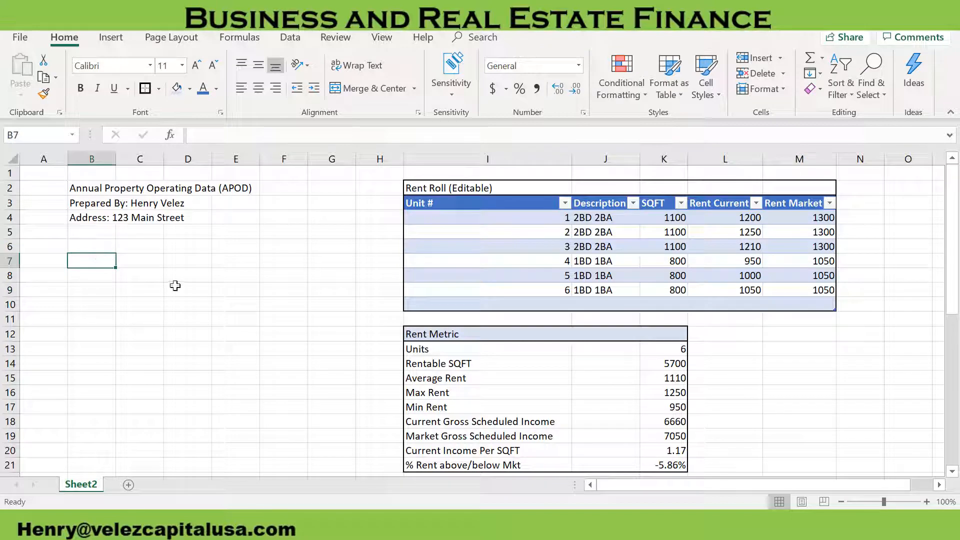
type("Income")
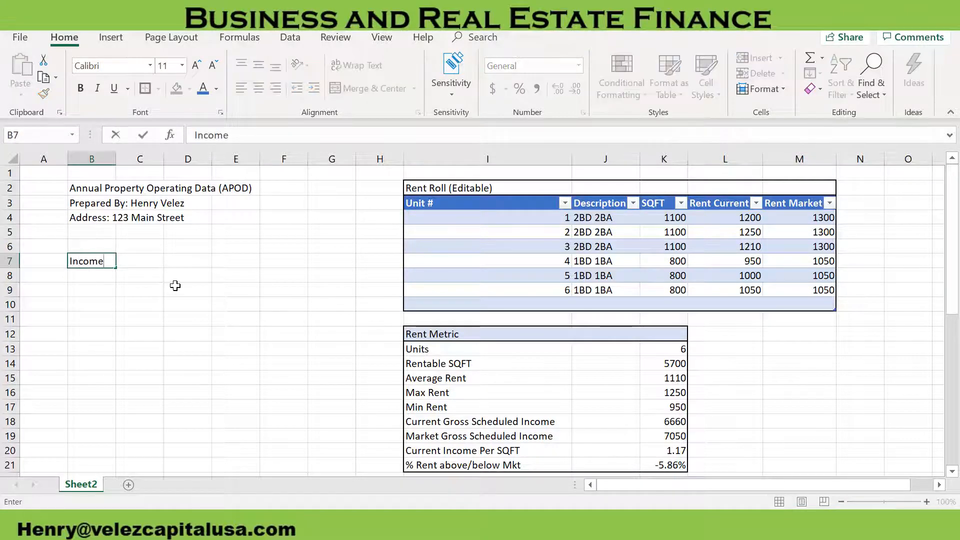
key("Return")
type("Gross Schedule")
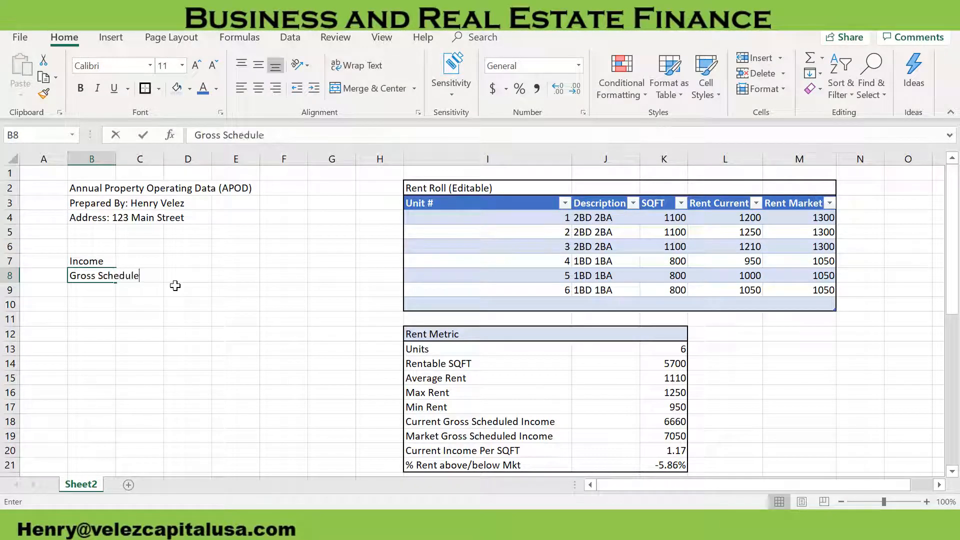
type("d Income")
key("Return")
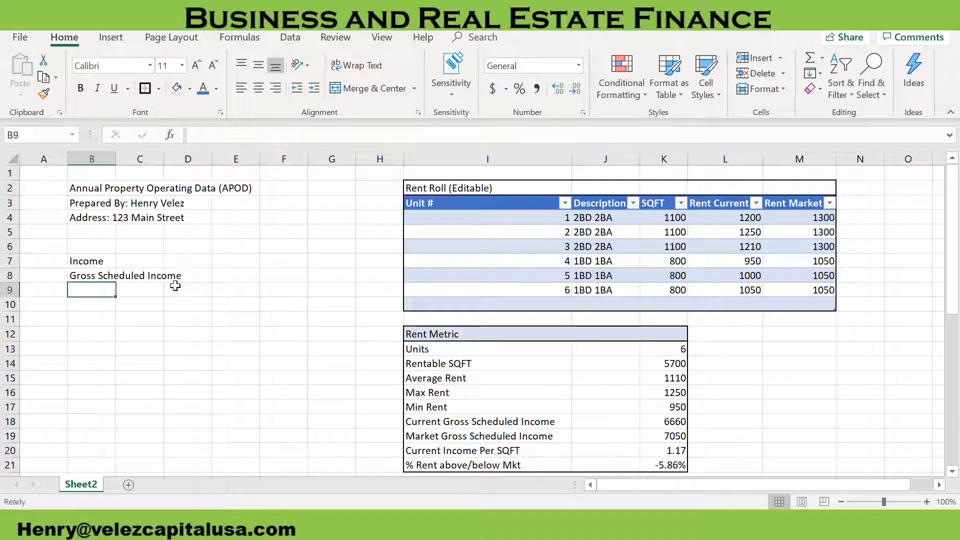
type("Other Income")
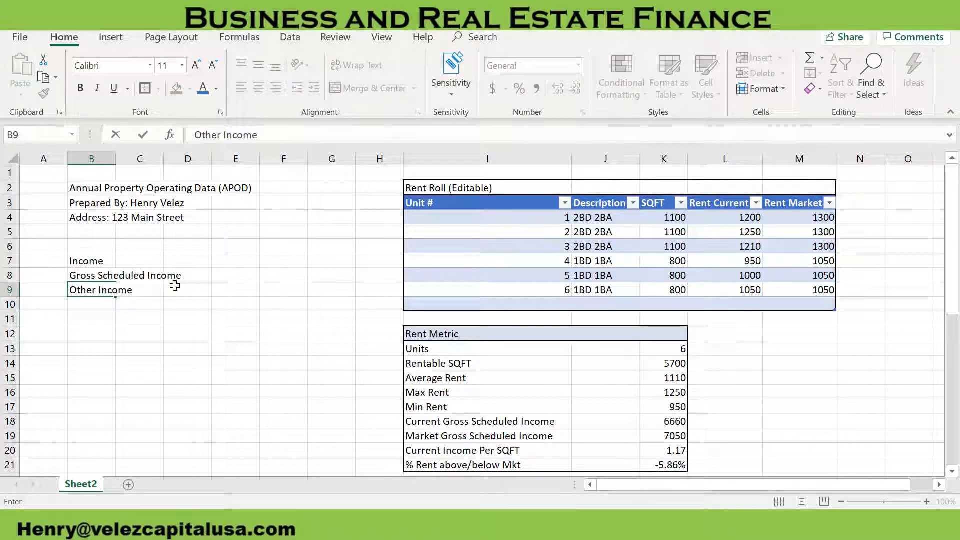
key("Return")
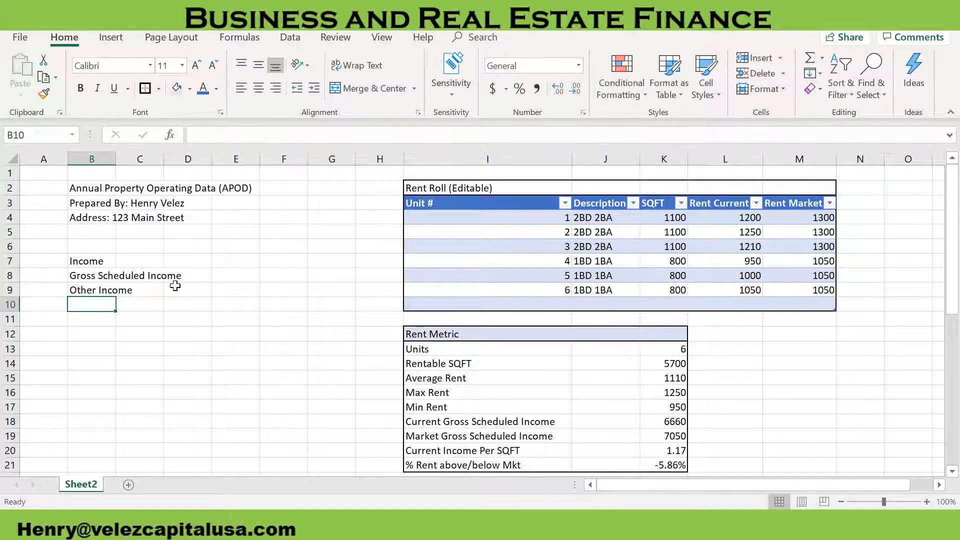
Add the label Total Gross Income in cell B10 below Other Income
type("Totogal")
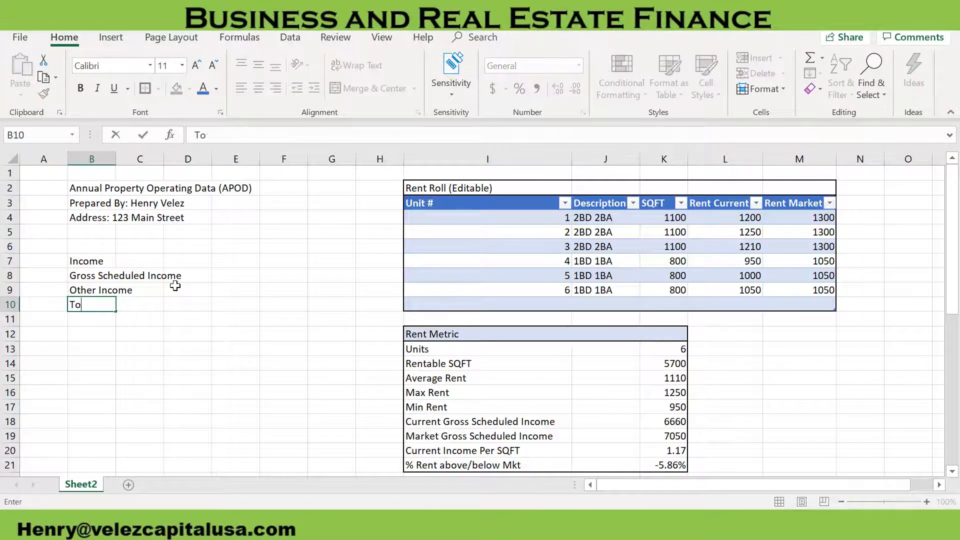
key("BackSpace")
key("BackSpace")
type("al Gross Income")
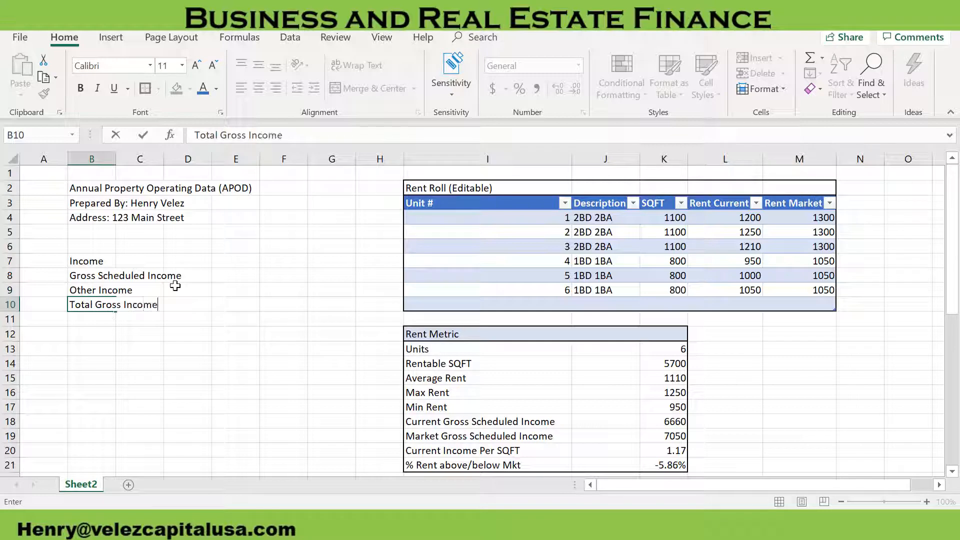
key("Return")
key("Return")
Leave row 11 empty and add the label Vacancy/Credit Loss in cell B12
type("Va")
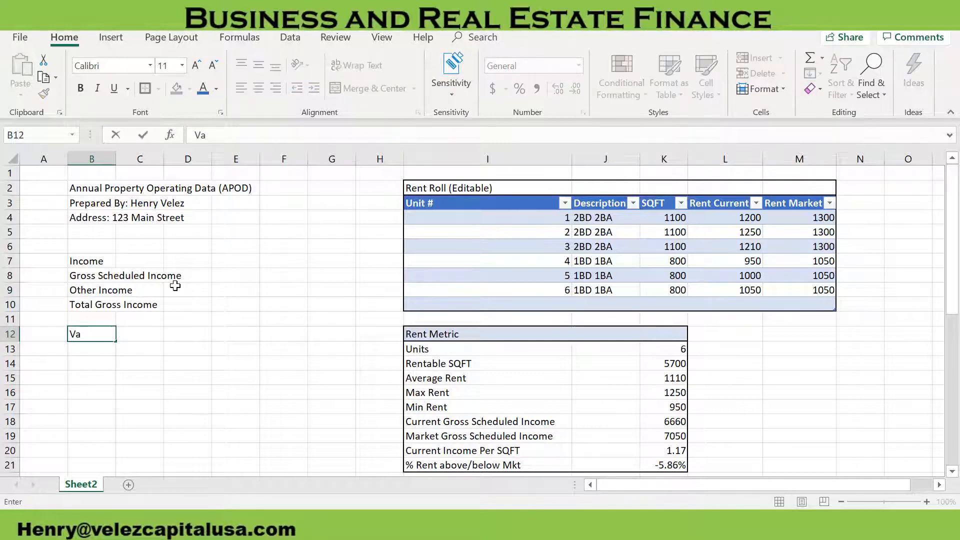
type("c")
key("BackSpace")
type("/Credit Loss")
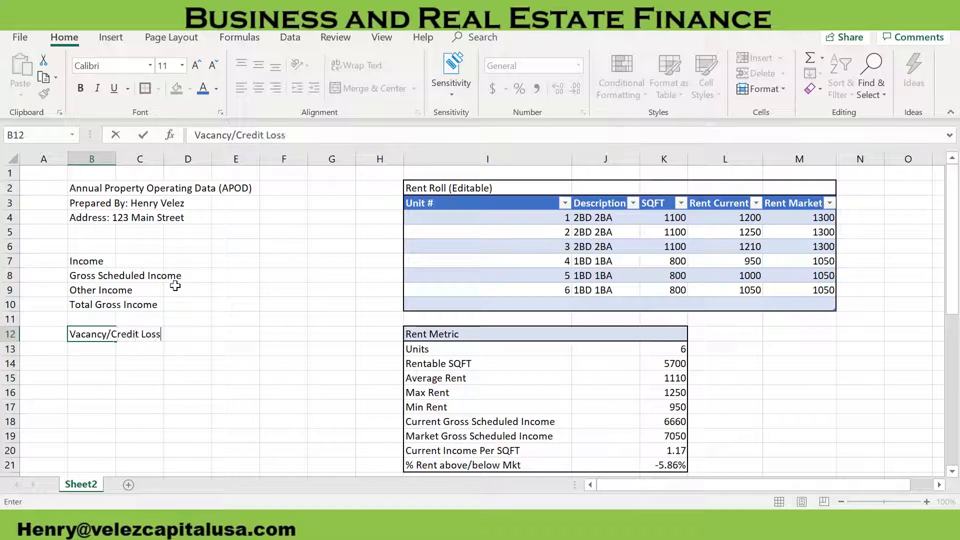
key("Return")
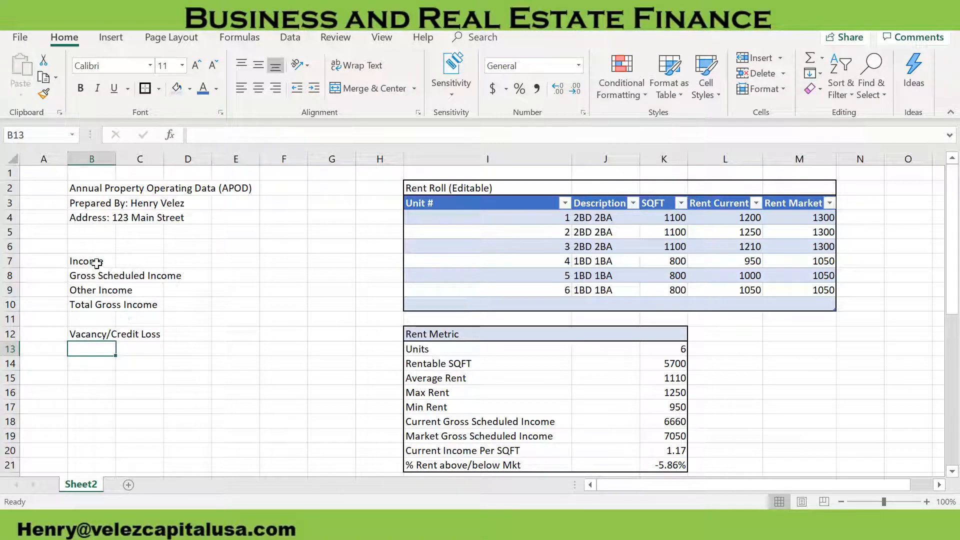
Put an outside border around the Income block B7:G12 and fill its heading row B7:G7 light blue
left_click_drag(97, 263, 345, 334)
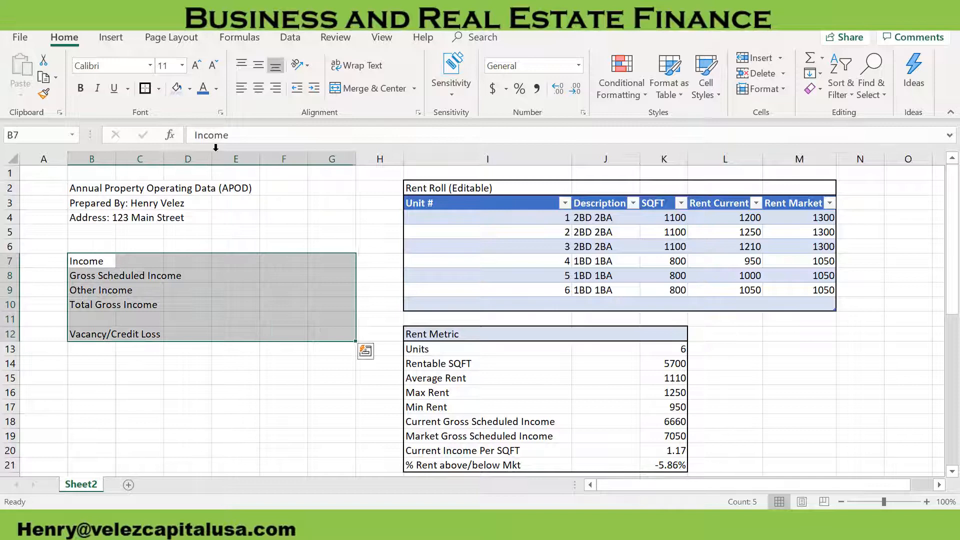
left_click(148, 92)
left_click(139, 291)
left_click_drag(74, 260, 345, 261)
left_click(229, 286)
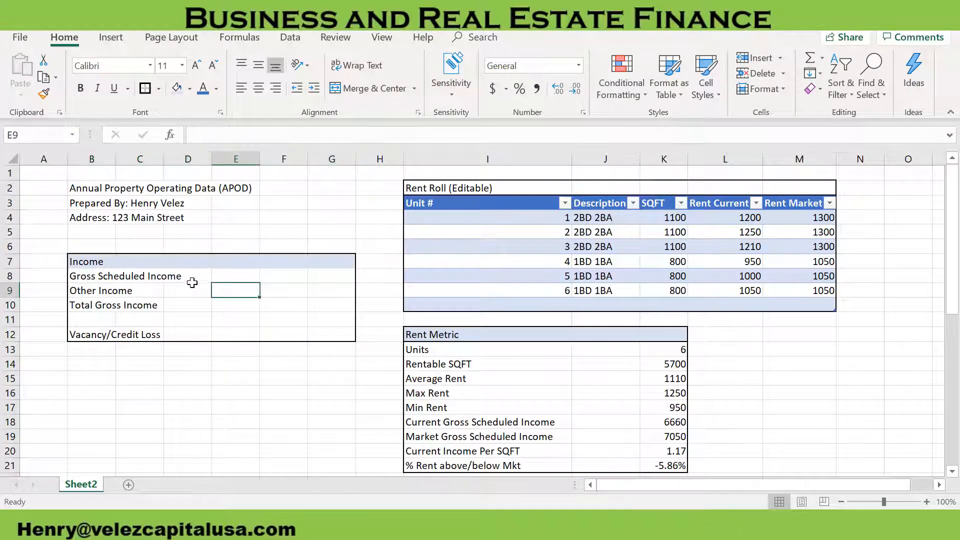
Start a data validation rule for cell E8 beside Gross Scheduled Income that allows a List
left_click(231, 278)
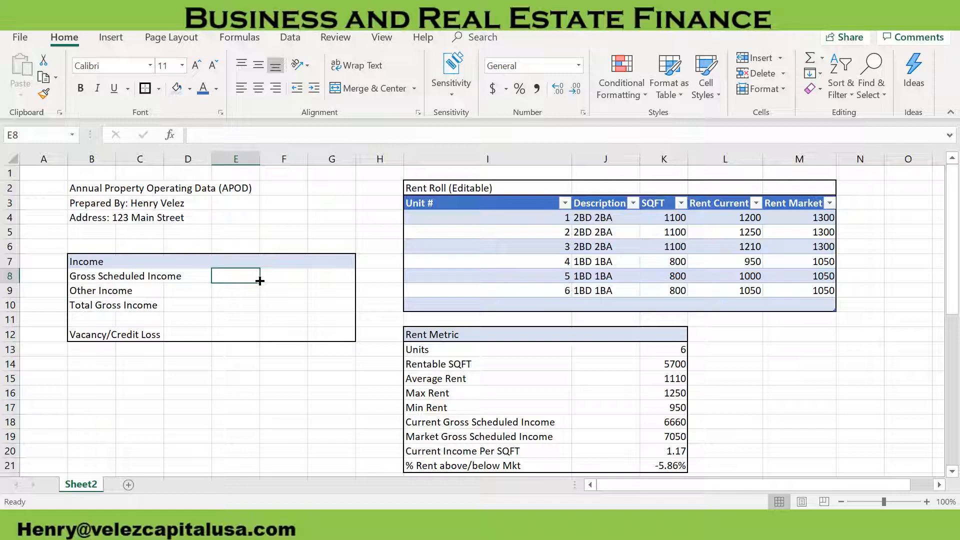
type("=")
key("Escape")
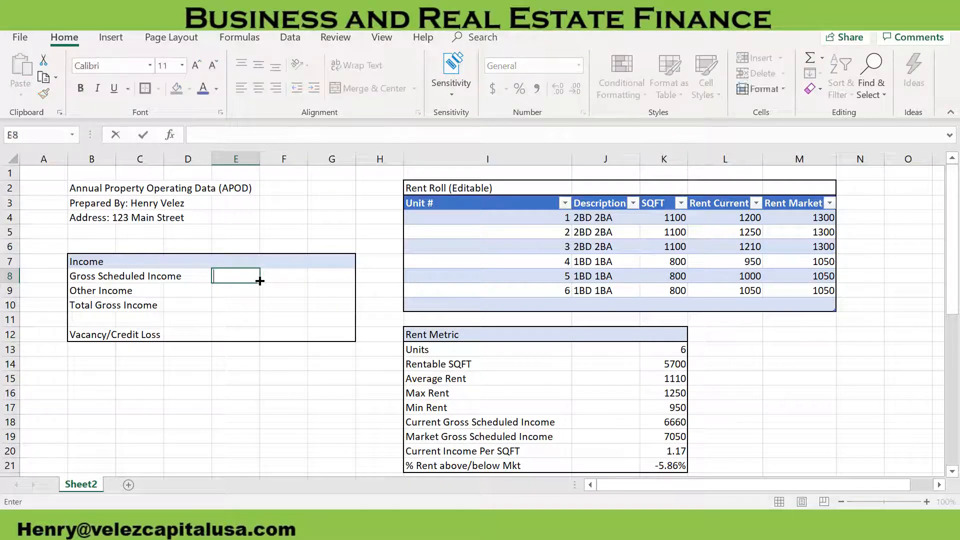
left_click(293, 37)
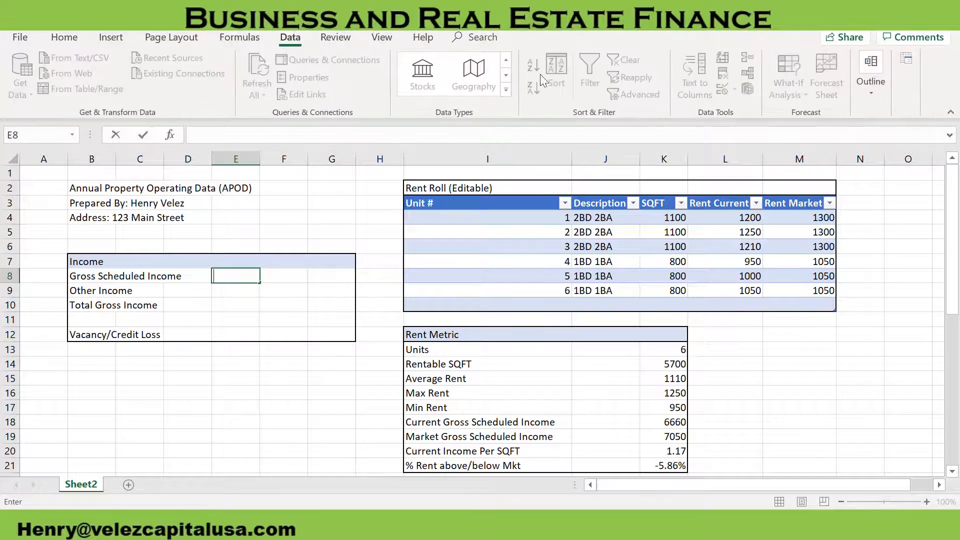
left_click(257, 288)
left_click(247, 277)
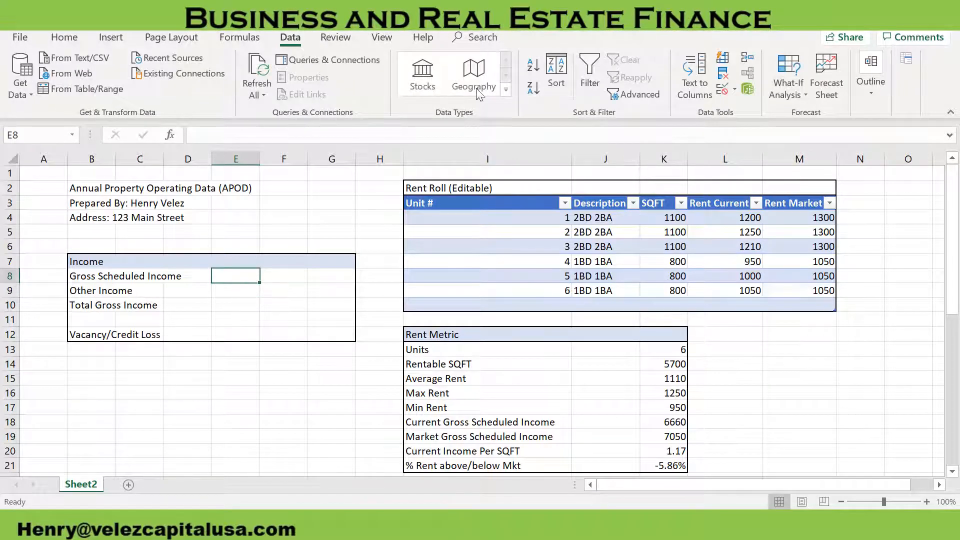
left_click(724, 90)
left_click(690, 290)
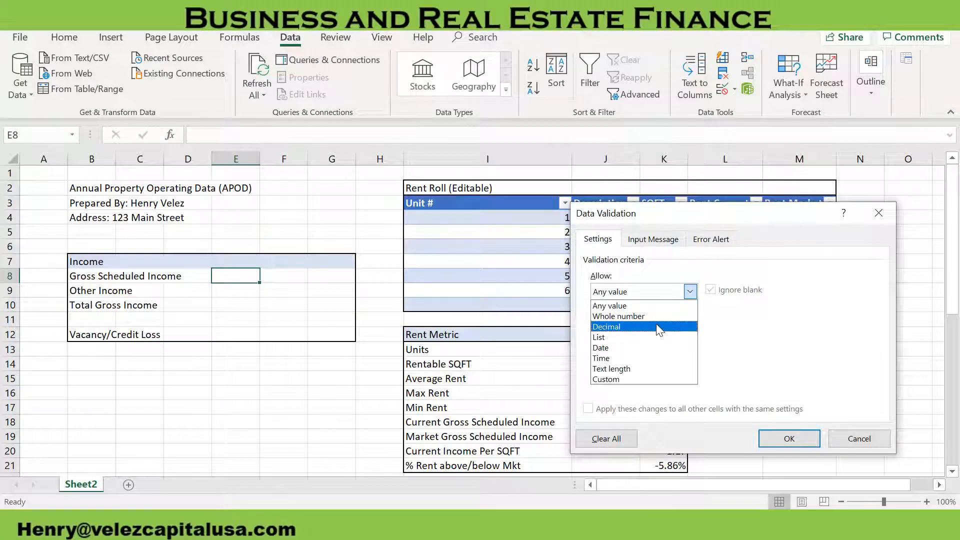
left_click(655, 337)
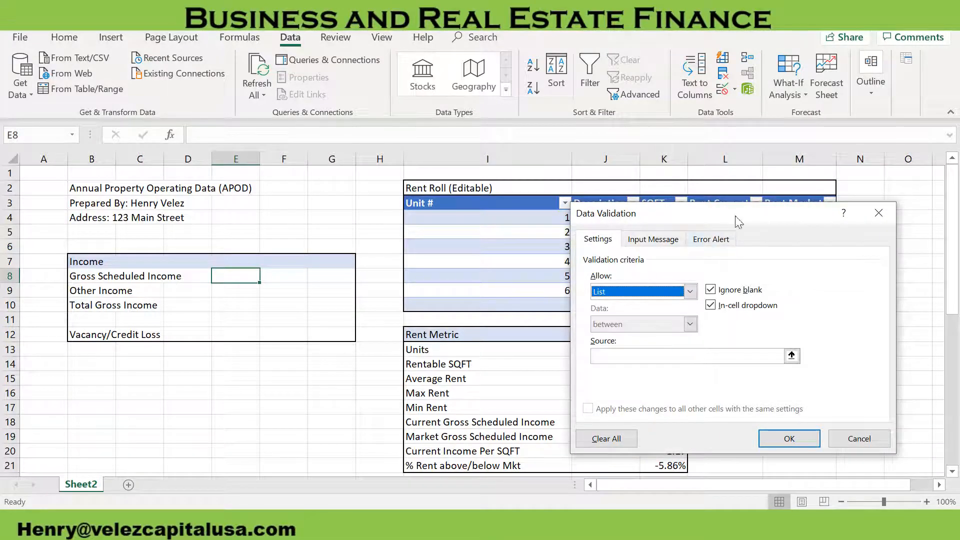
Set the list source to the Rent Current and Rent Market headers, =$L$3:$M$3, and apply the validation
left_click_drag(725, 217, 581, 267)
left_click(512, 406)
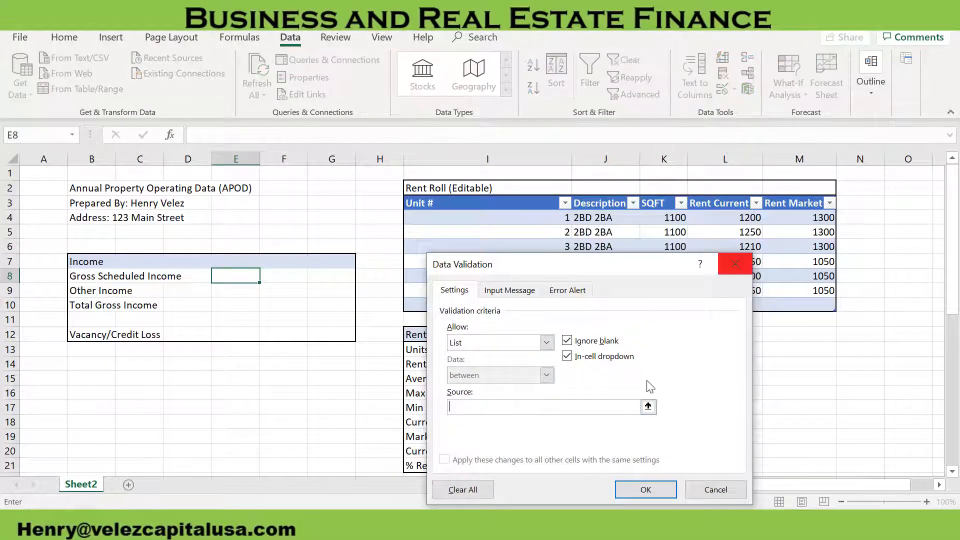
left_click_drag(716, 203, 797, 204)
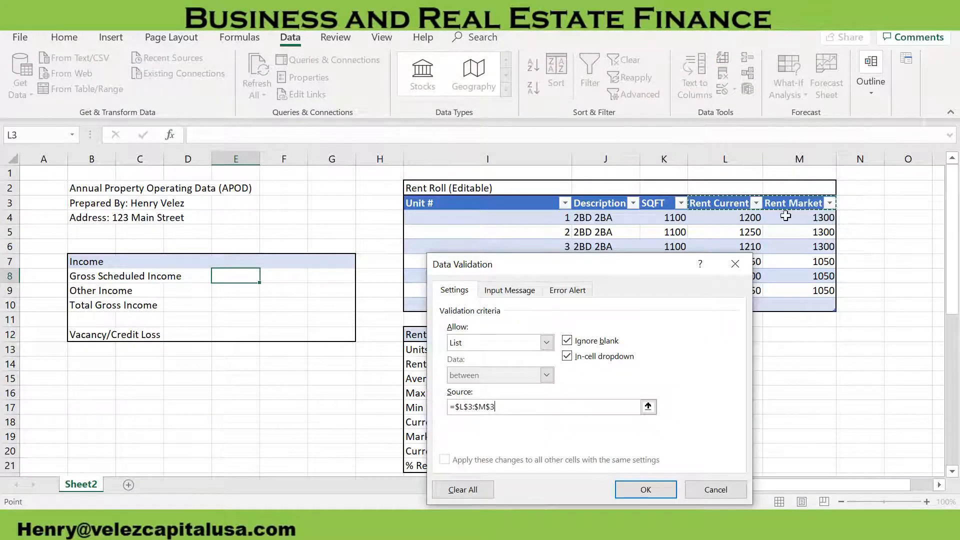
left_click(645, 489)
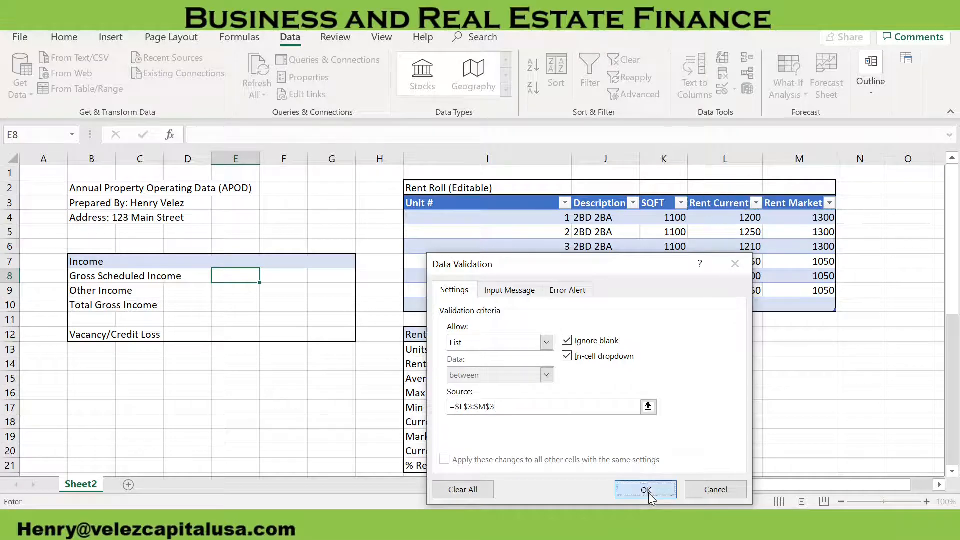
Choose Rent Current from the drop-down list in E8 and autofit column E to its text
left_click(266, 275)
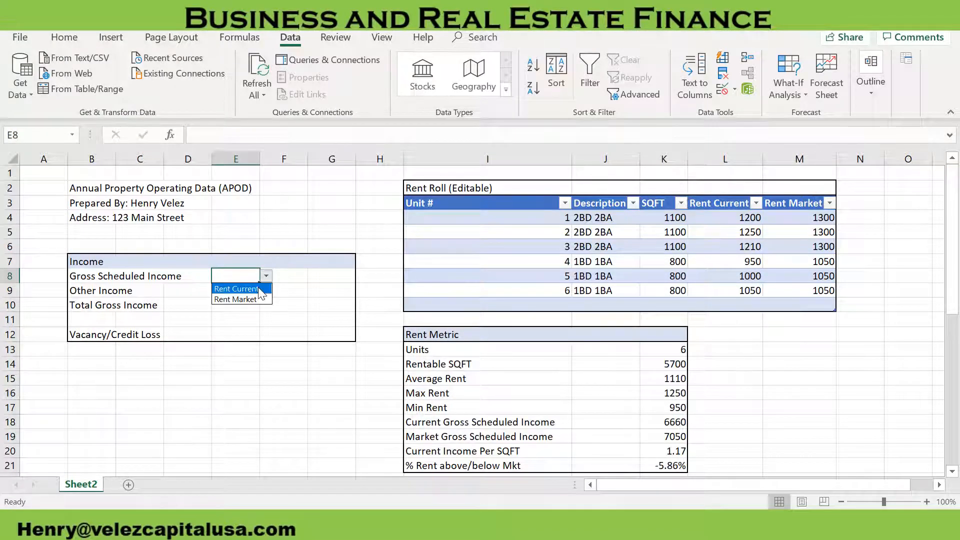
left_click(285, 289)
left_click(283, 308)
left_click(291, 277)
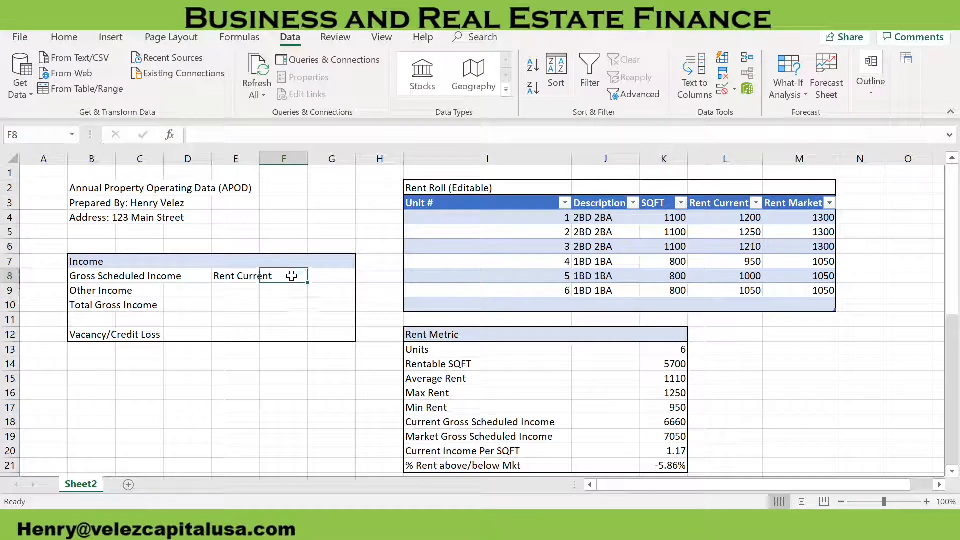
left_click(233, 275)
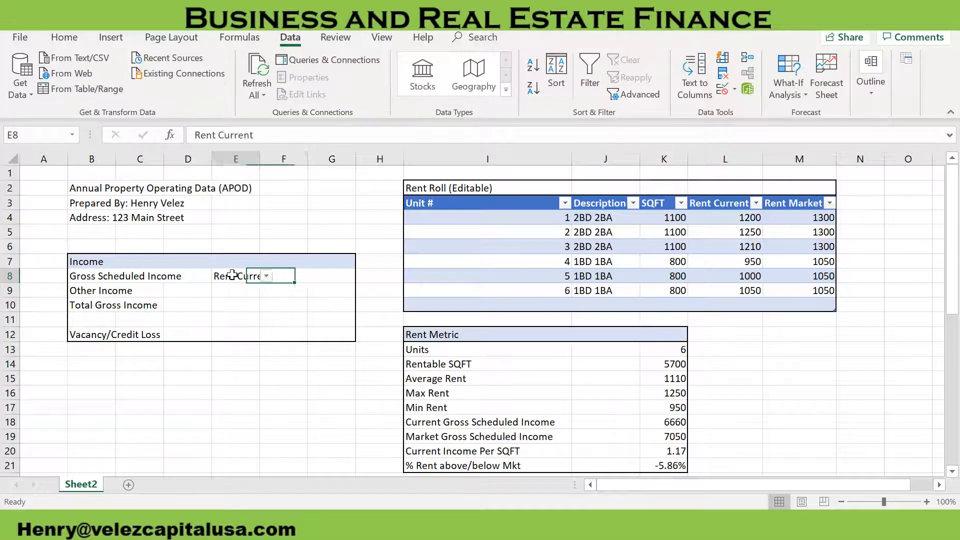
key("alt+h")
key("o")
key("i")
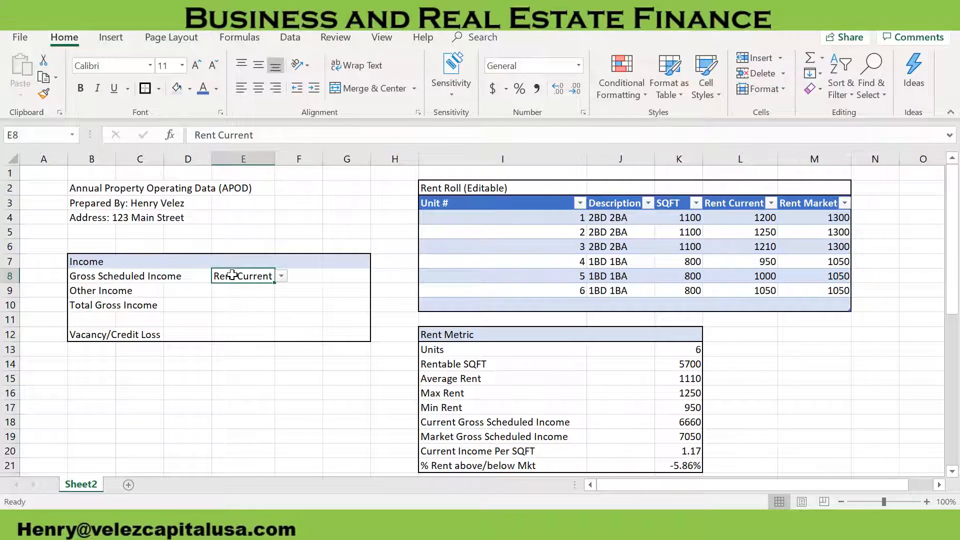
left_click(240, 296)
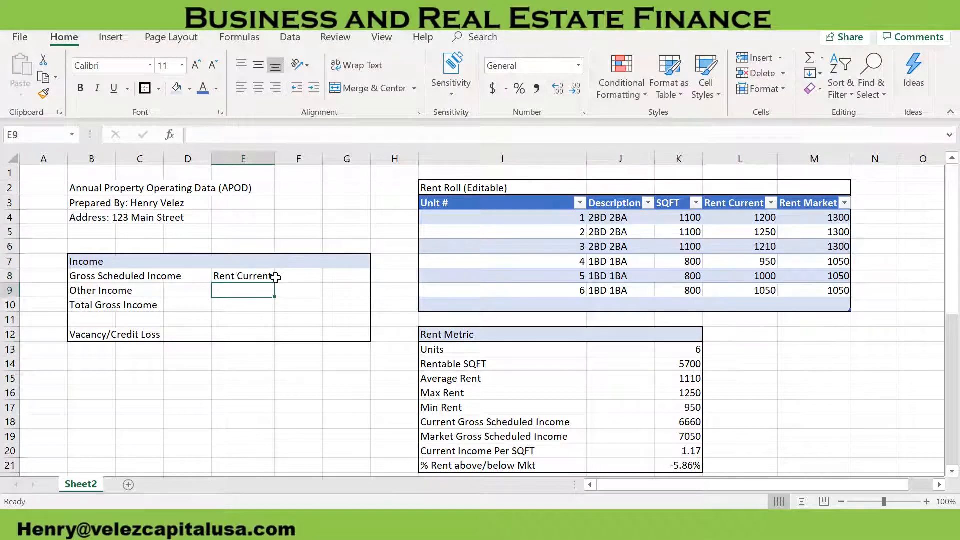
Begin an IF formula in cell F8 that tests whether E8="Rent Current"
left_click(300, 279)
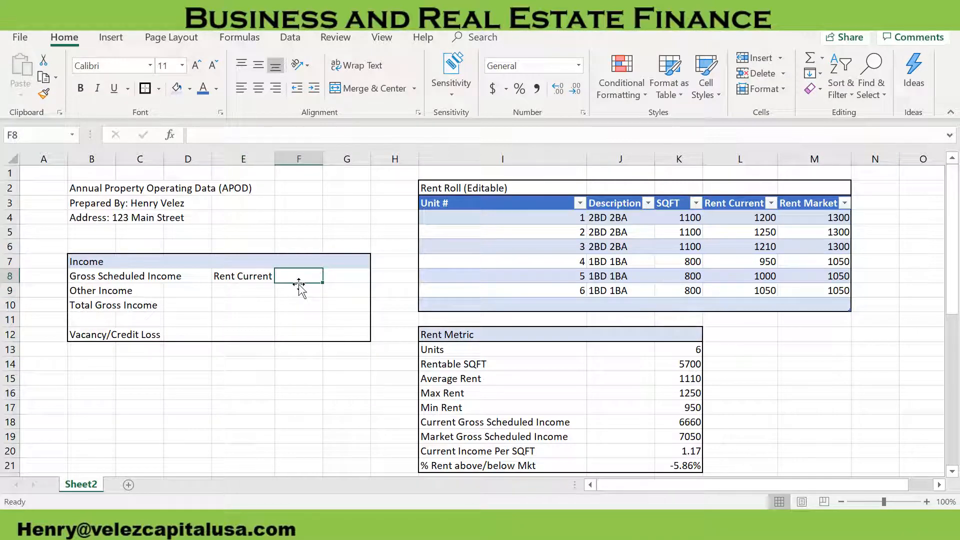
type("=")
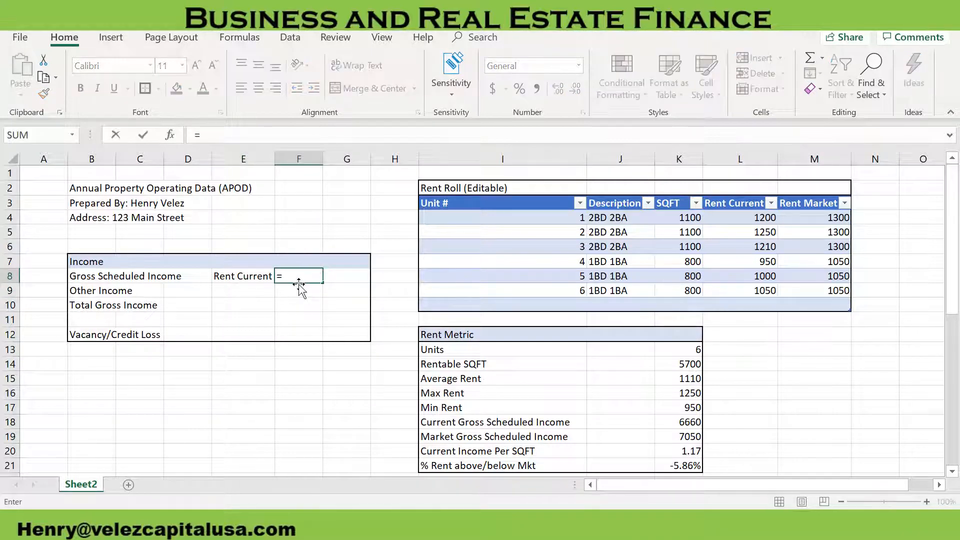
type("if")
double_click(300, 290)
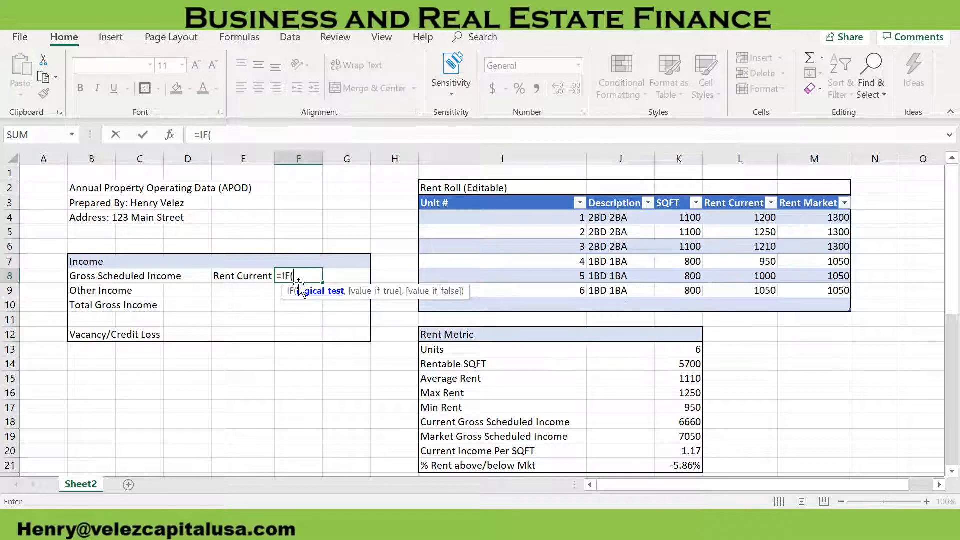
left_click(236, 276)
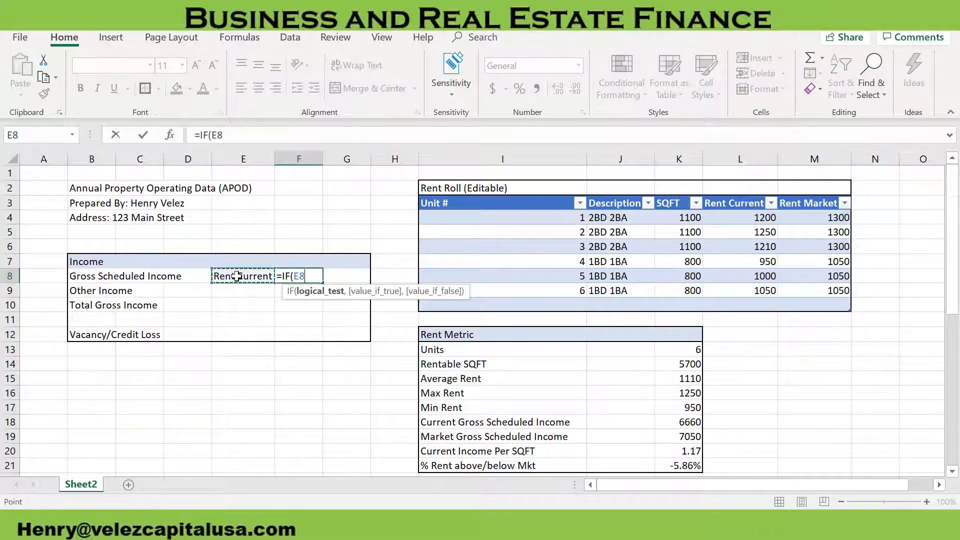
type("=")
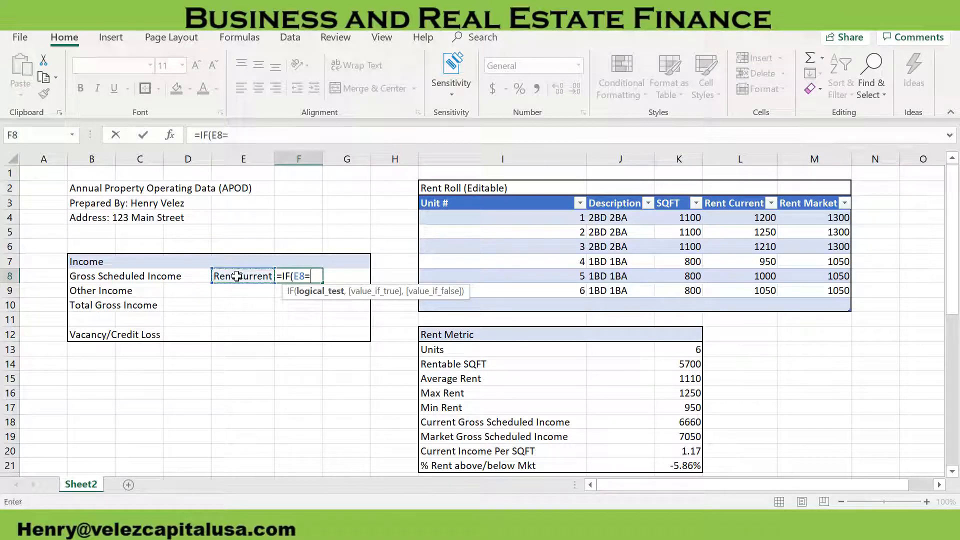
type("\"Rent Current\"")
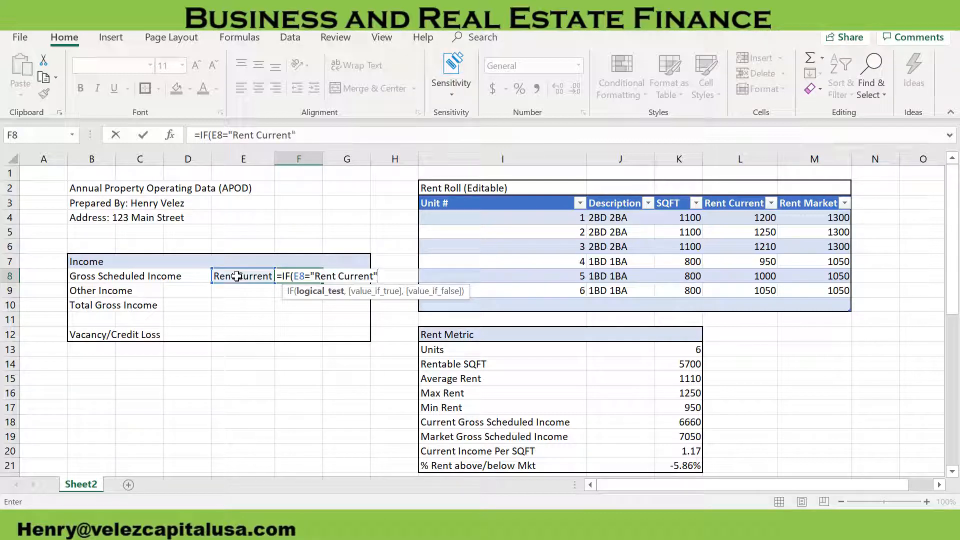
type(",")
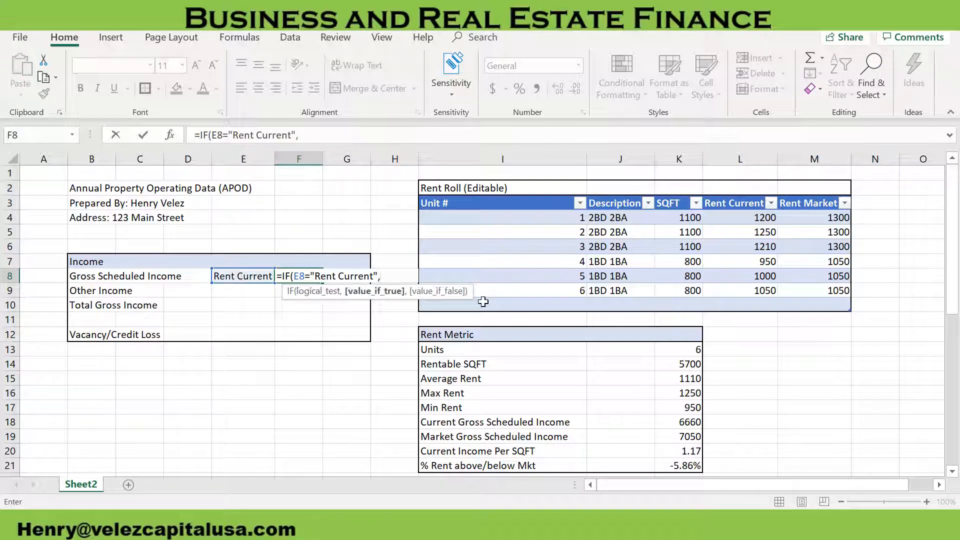
Complete the F8 formula with K18*12 as the true value and K19*12 as the false value
scroll(570, 405, "down", 1)
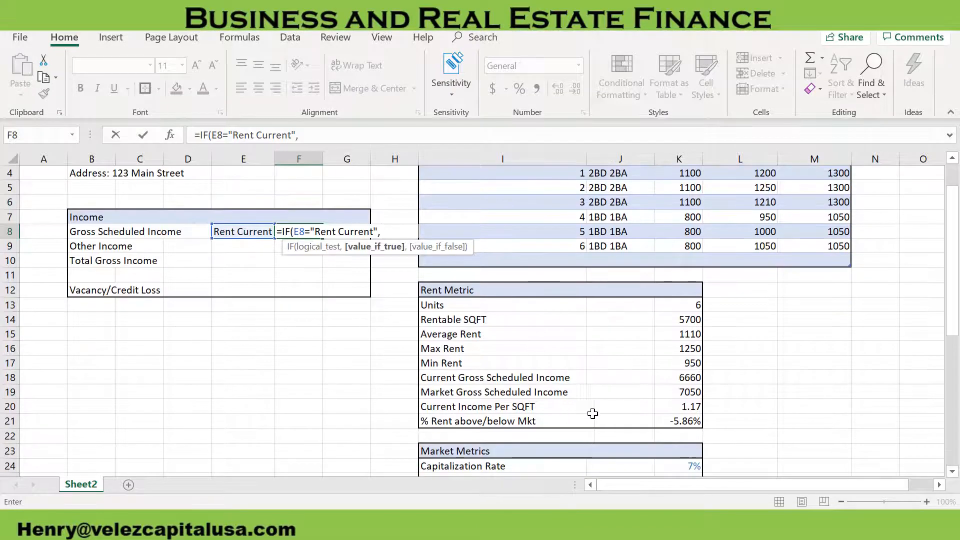
left_click(680, 377)
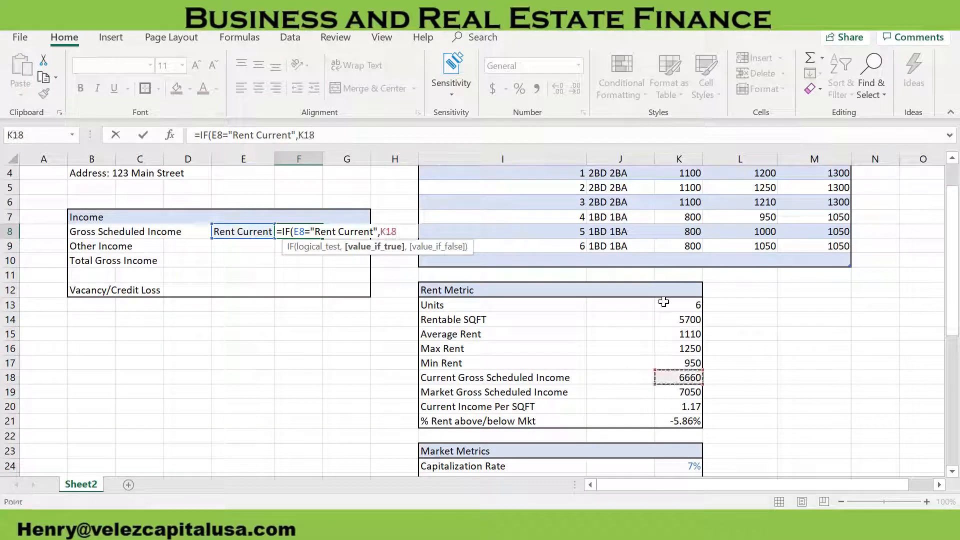
type("*")
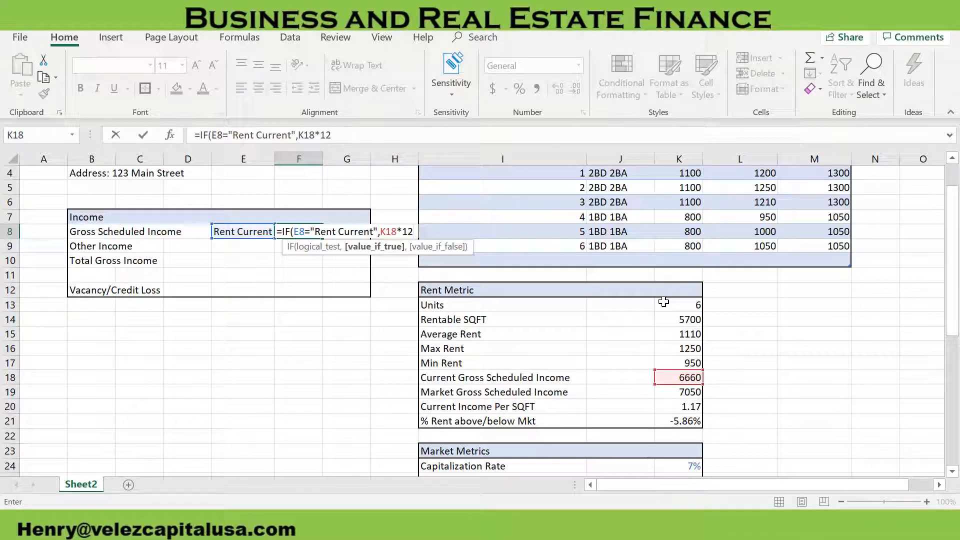
type("12,")
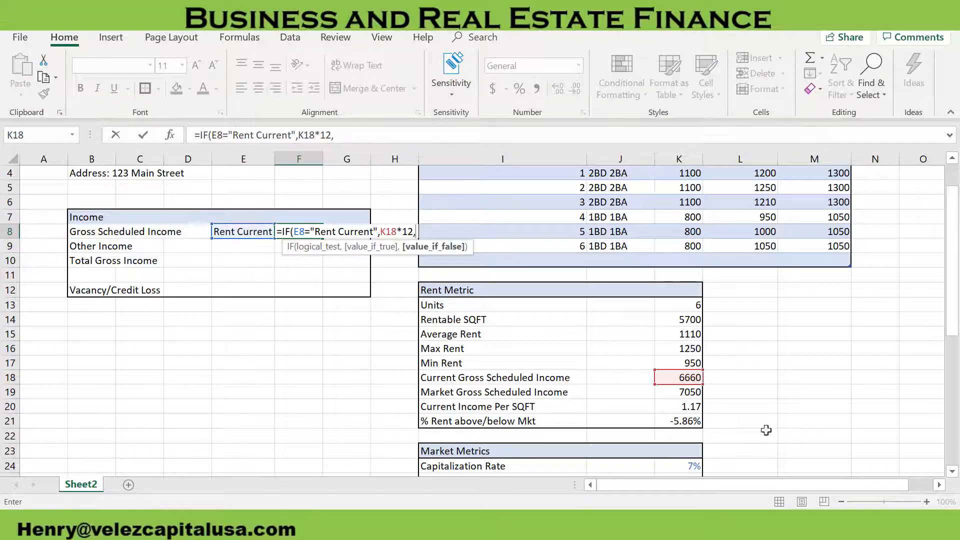
left_click(695, 392)
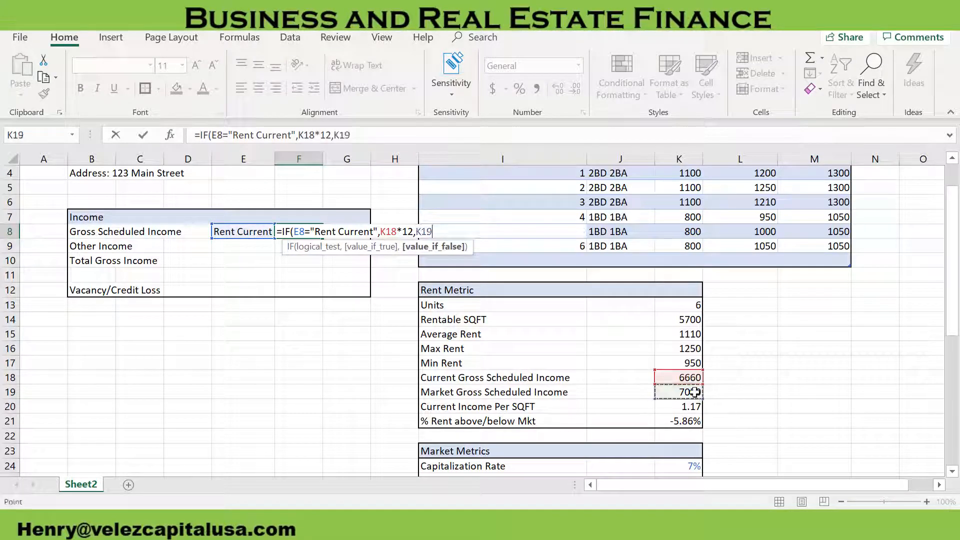
type("*12")
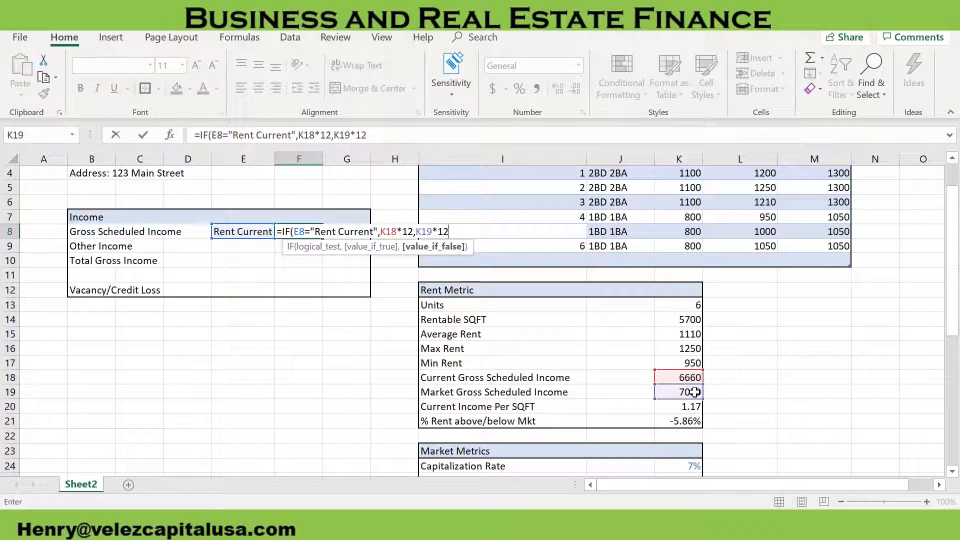
type(")")
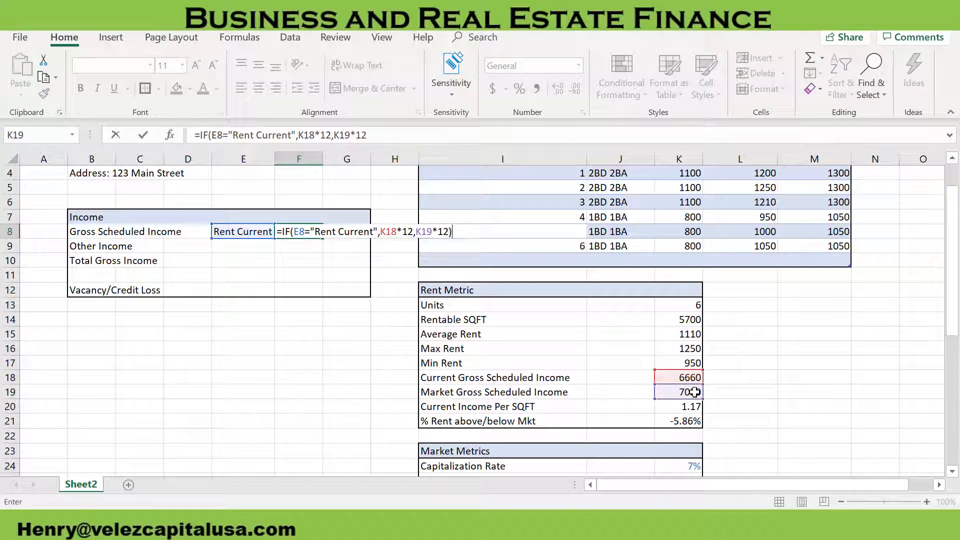
key("Return")
scroll(240, 290, "up", 1)
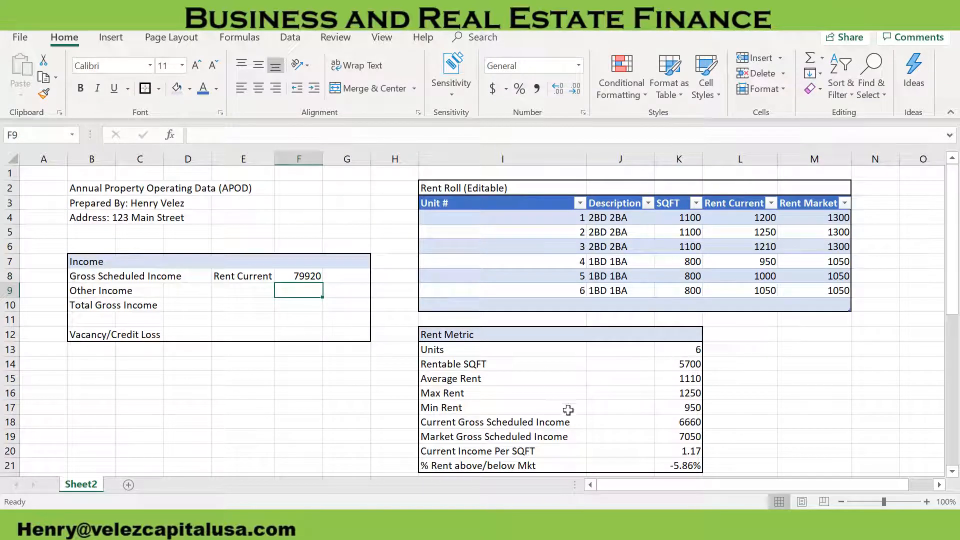
Enter the formula =K18*12 in cell L18 to annualize the Current Gross Scheduled Income
left_click(683, 425)
left_click(736, 424)
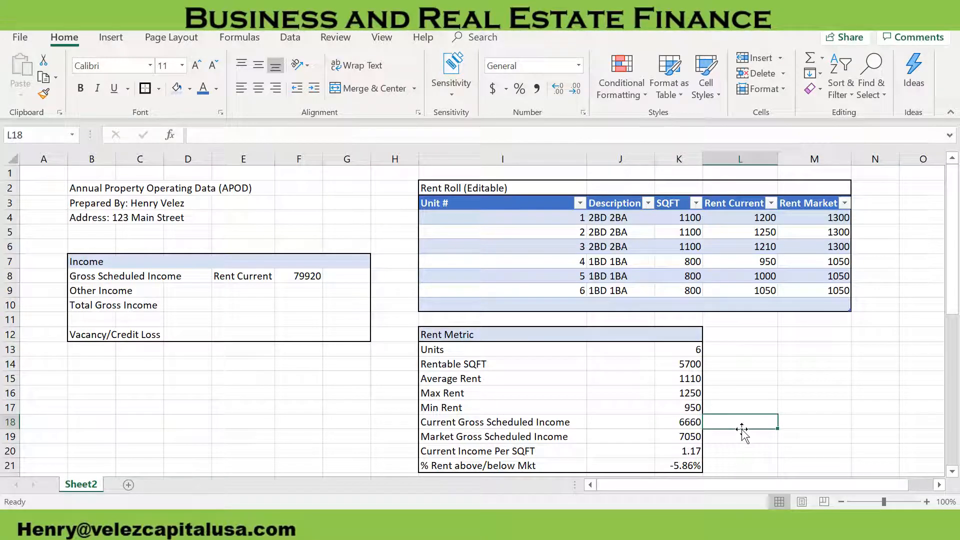
type("=")
key("Left")
type("*12")
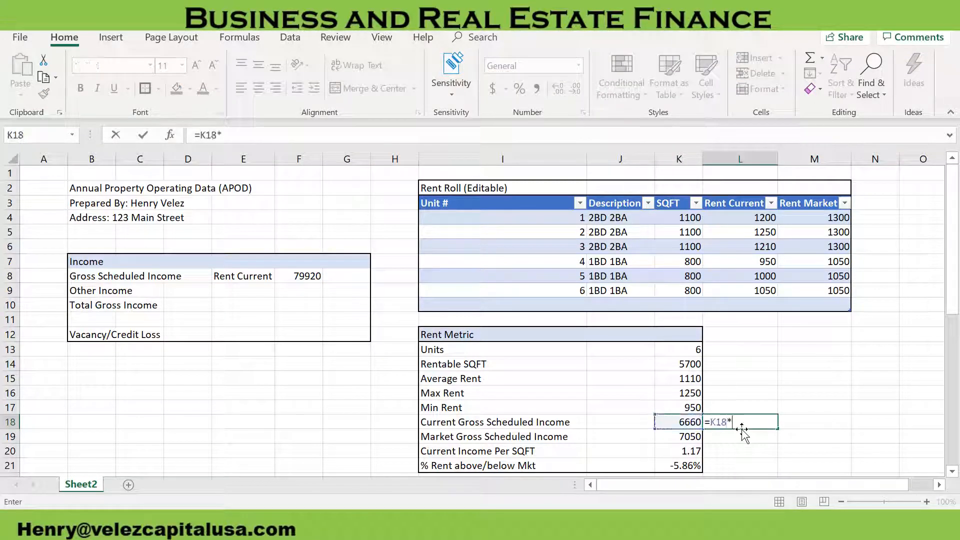
key("Return")
Copy the annualizing formula from L18 to L19 for the Market Gross Scheduled Income
left_click(721, 424)
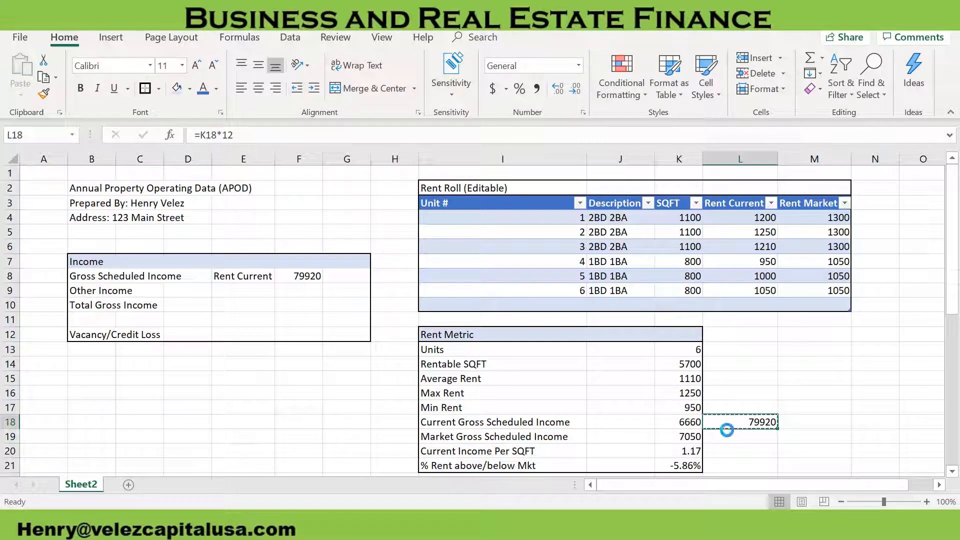
key("ctrl+c")
left_click(731, 435)
key("ctrl+v")
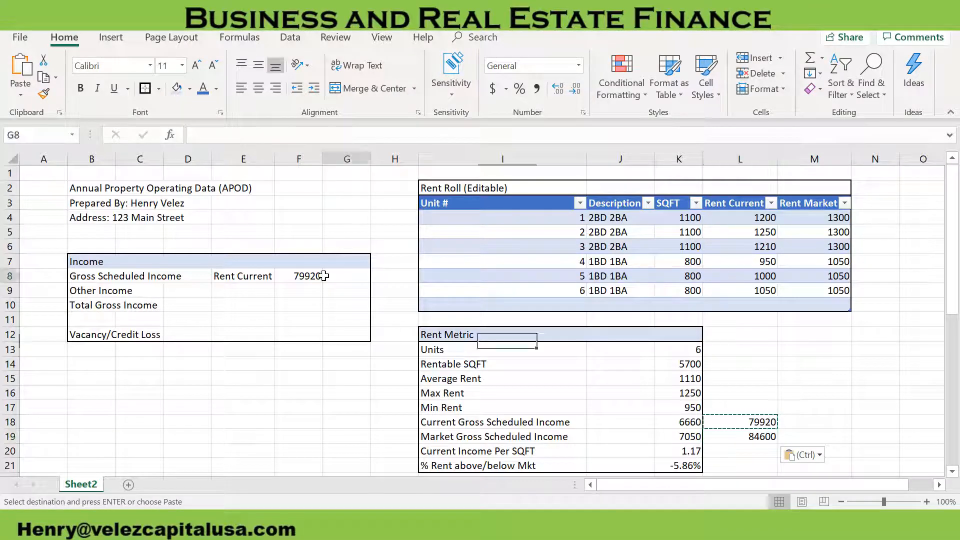
Switch the Gross Scheduled Income rent basis in E8 to Rent Market
left_click(260, 276)
left_click(281, 276)
left_click(250, 299)
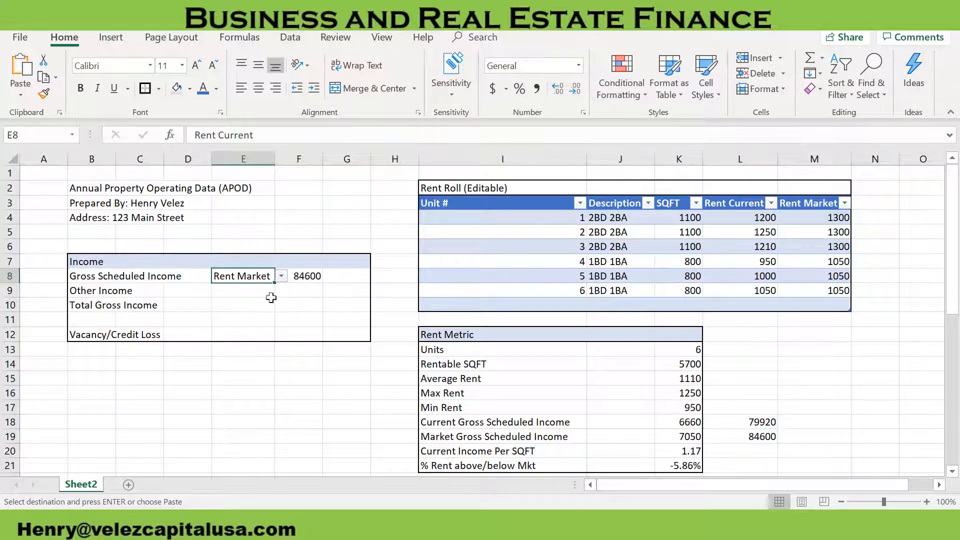
Delete the annualized check figures in L18:L19 beside the Rent Metric table
left_click_drag(757, 438, 756, 416)
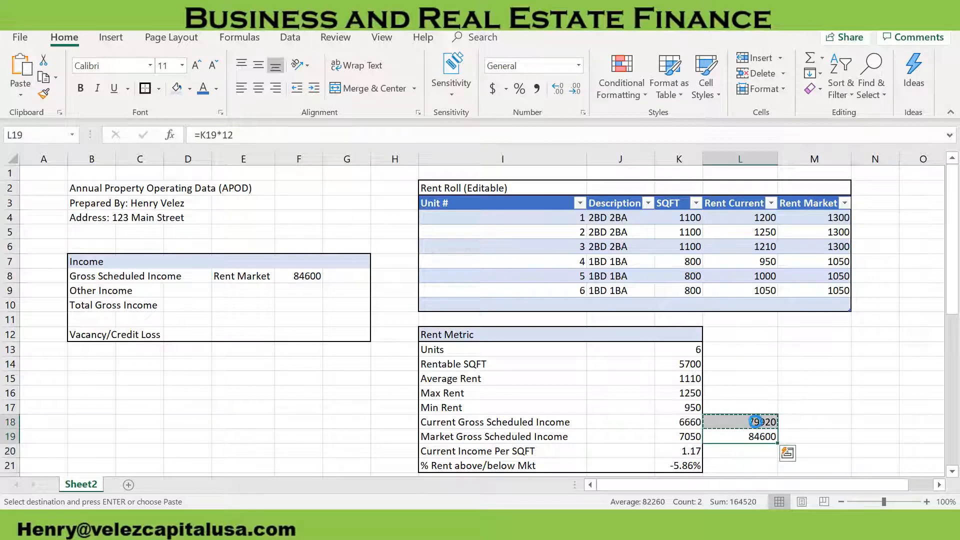
key("Delete")
left_click(829, 407)
Test the F8 formula by switching the rent basis in E8 to Rent Current and back to Rent Market
left_click(268, 277)
left_click(290, 277)
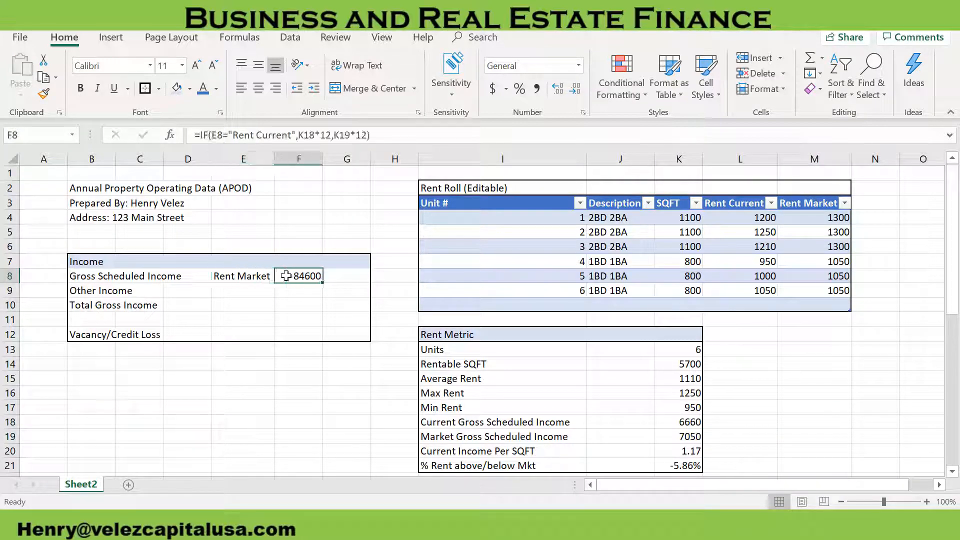
left_click(266, 275)
left_click(281, 277)
left_click(267, 286)
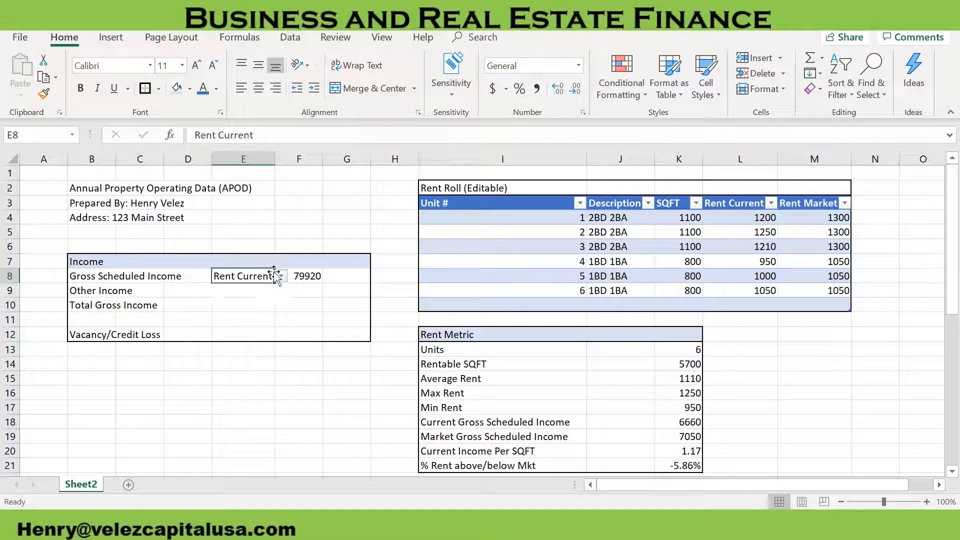
left_click(281, 276)
left_click(242, 297)
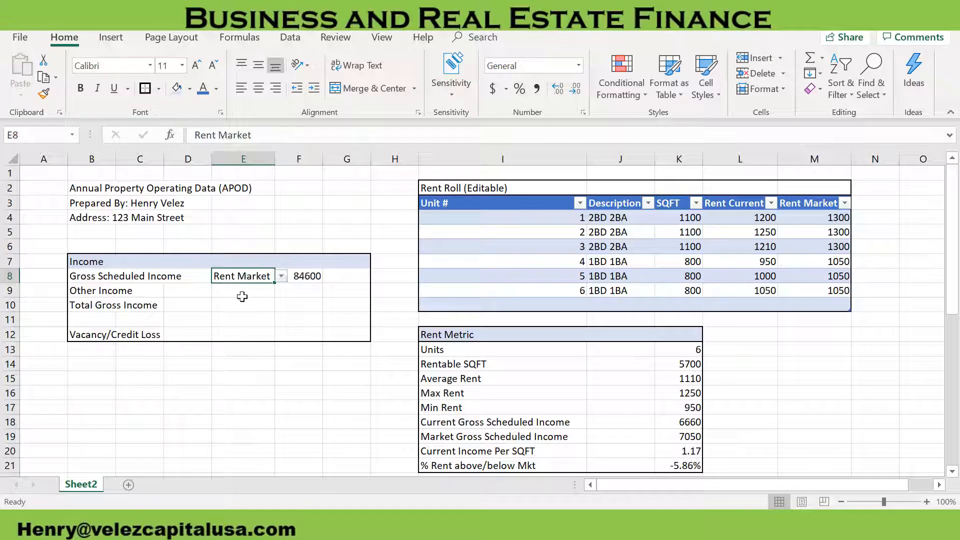
Enter 6000 in blue font as the Other Income amount in F9
left_click(194, 290)
left_click(308, 292)
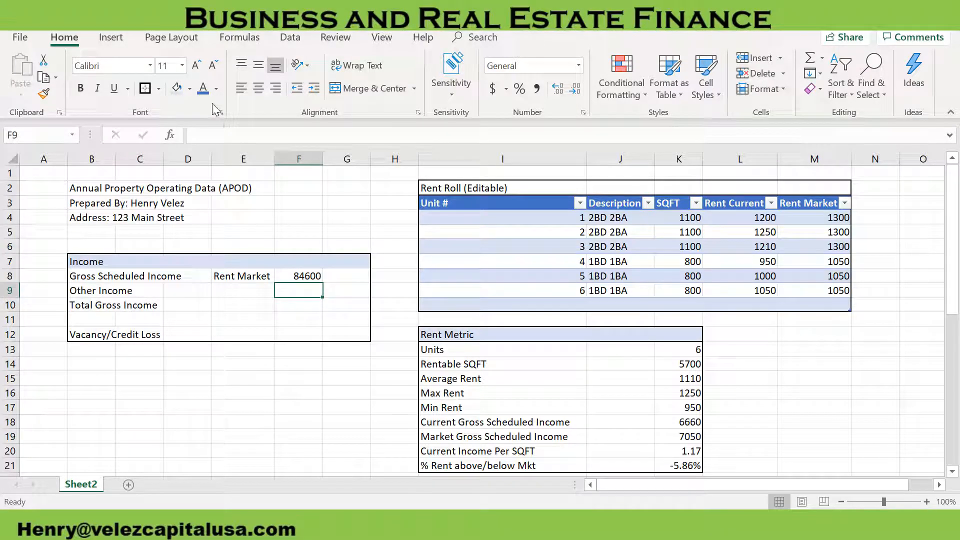
type("6000")
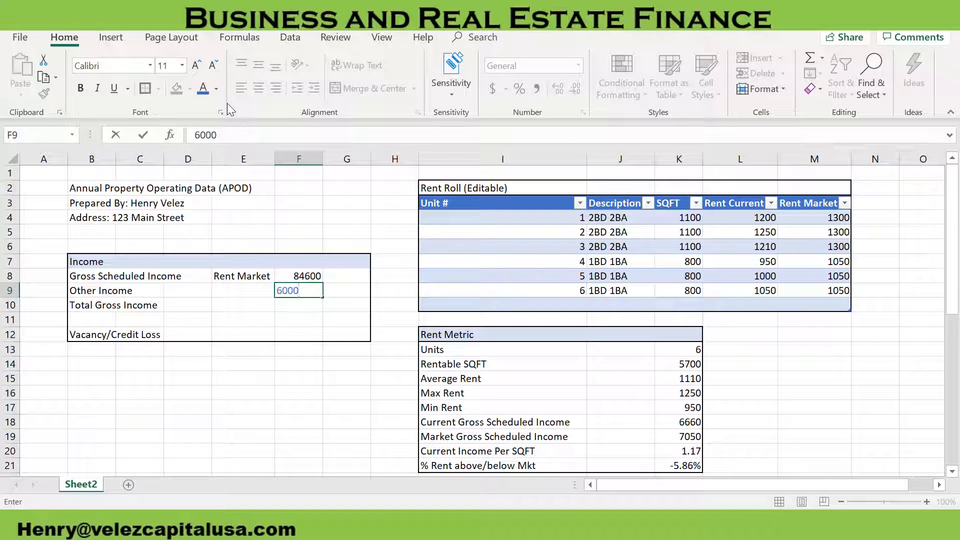
key("Return")
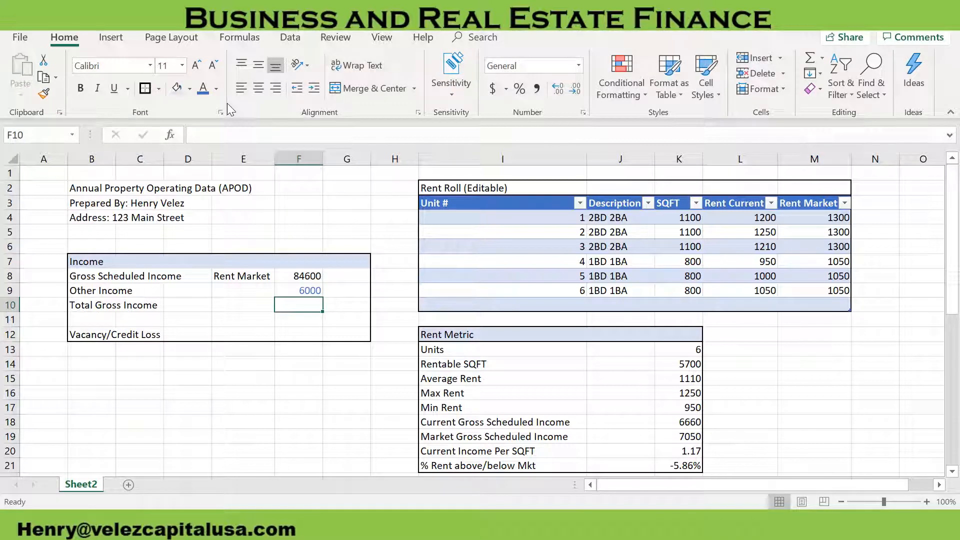
Enter the formula =SUM(F8:F9) in F10 as the Total Gross Income
left_click(350, 278)
left_click(318, 305)
type("=s")
key("BackSpace")
key("BackSpace")
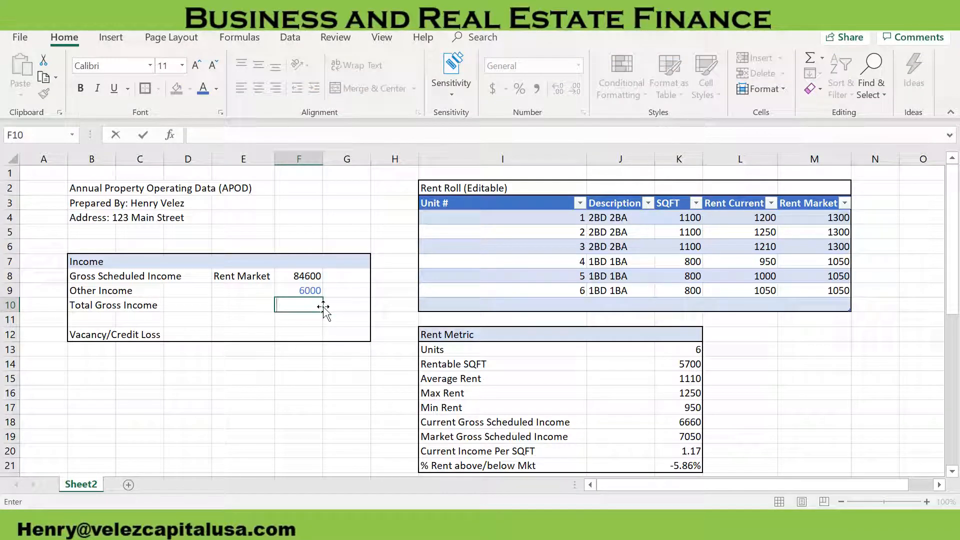
key("Escape")
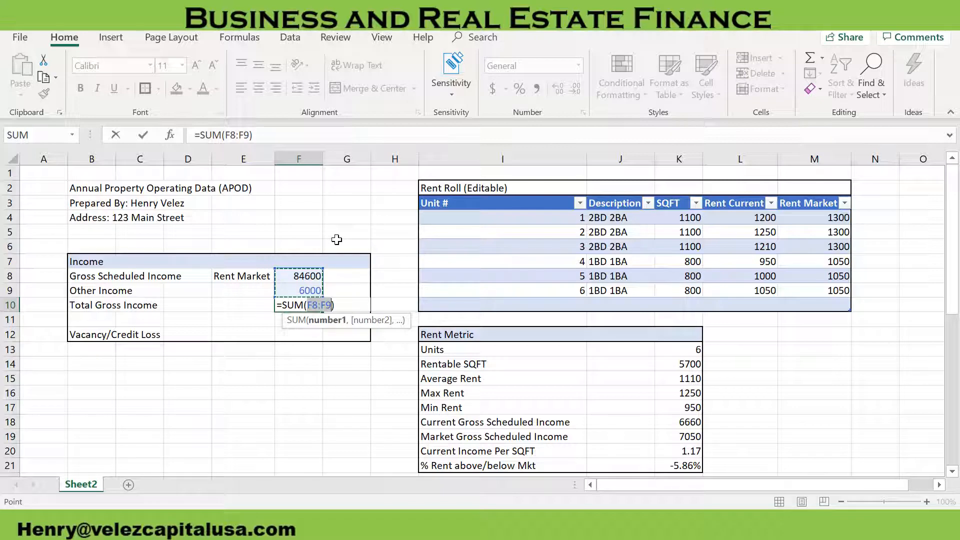
key("Return")
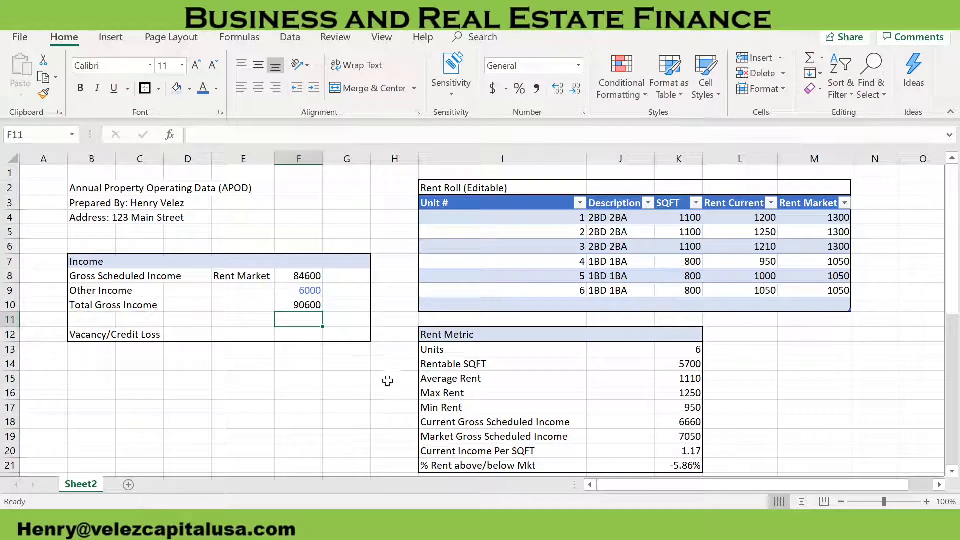
Check the income formulas in column F and set the rent basis in E8 to Rent Current
left_click(302, 292)
left_click(306, 305)
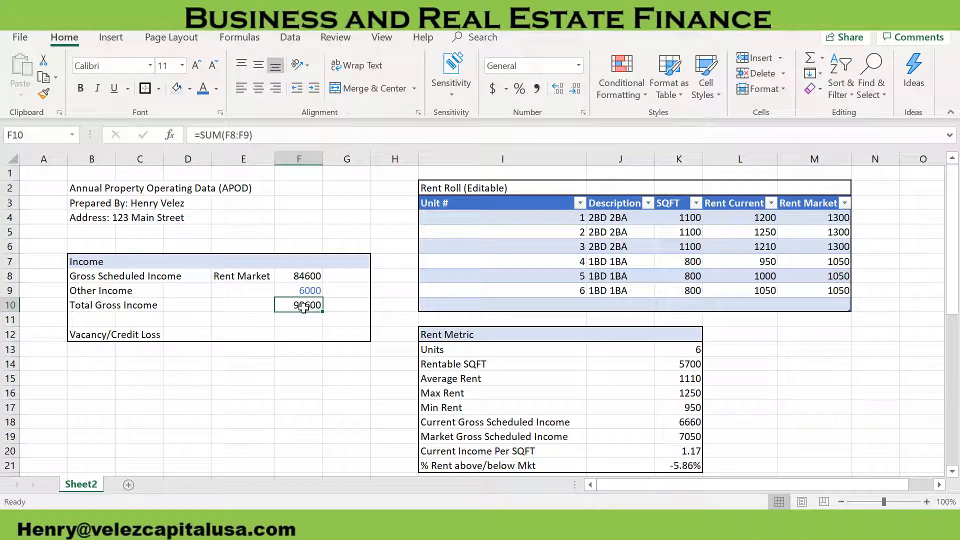
left_click(300, 276)
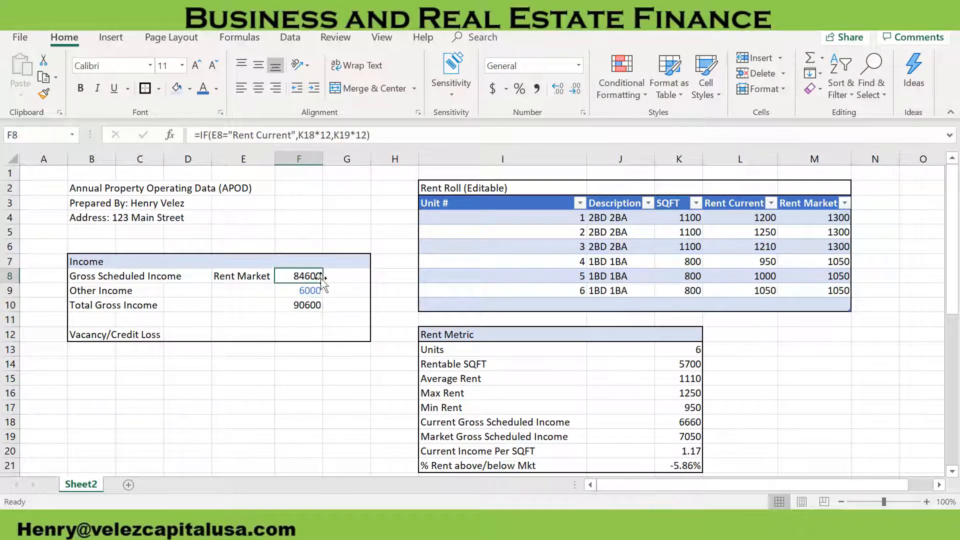
left_click(256, 279)
left_click(281, 276)
left_click(266, 290)
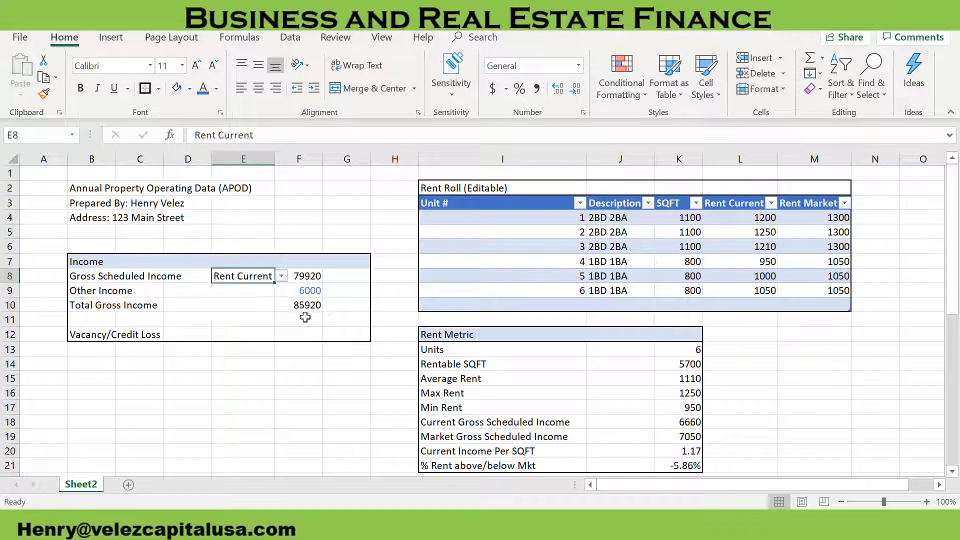
Enter the formula =F8/$F$10 in G8 for Gross Scheduled Income's share of Total Gross Income
left_click(310, 319)
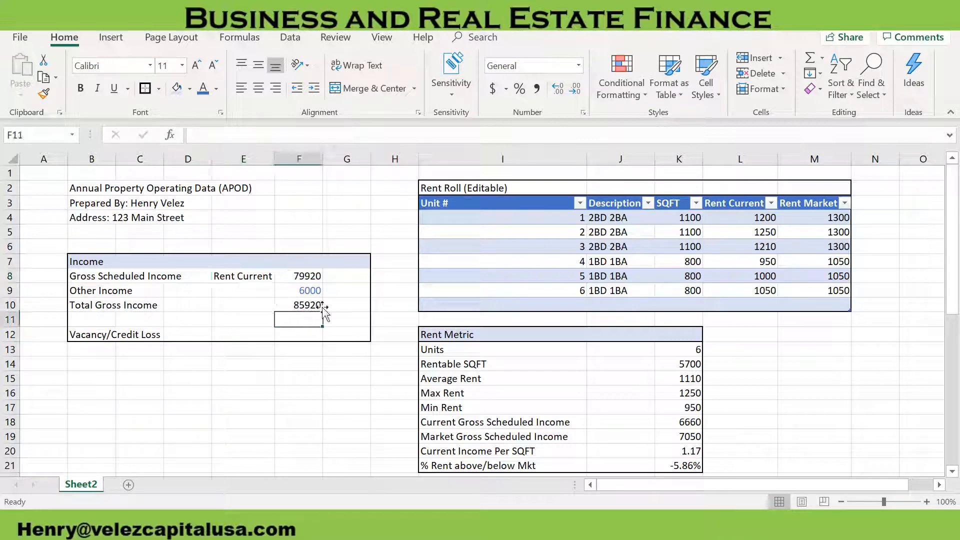
left_click(343, 277)
type("=")
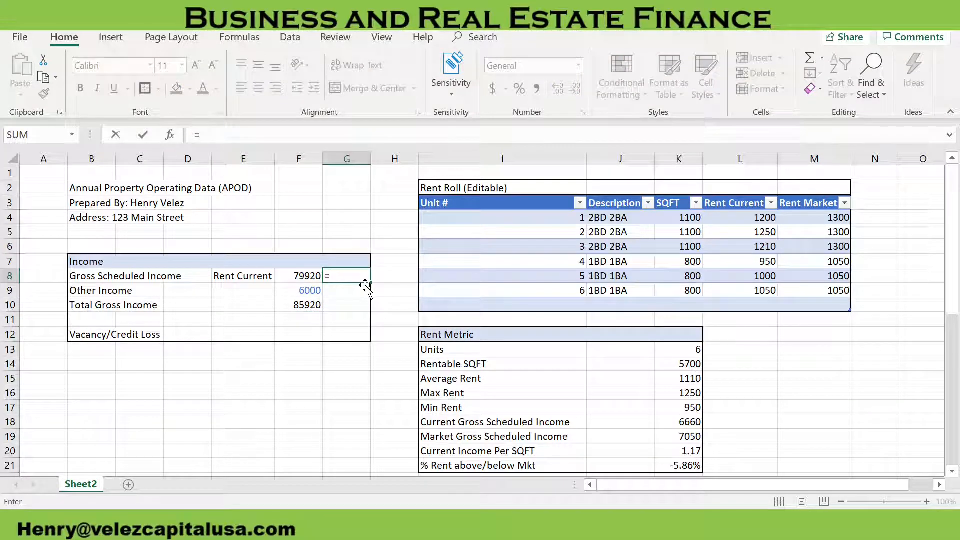
left_click(307, 278)
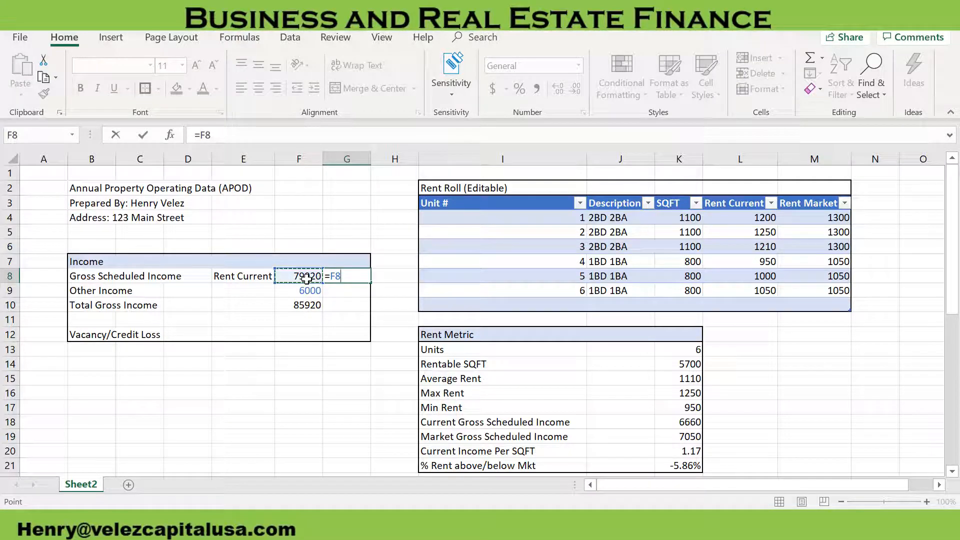
type("/")
left_click(295, 305)
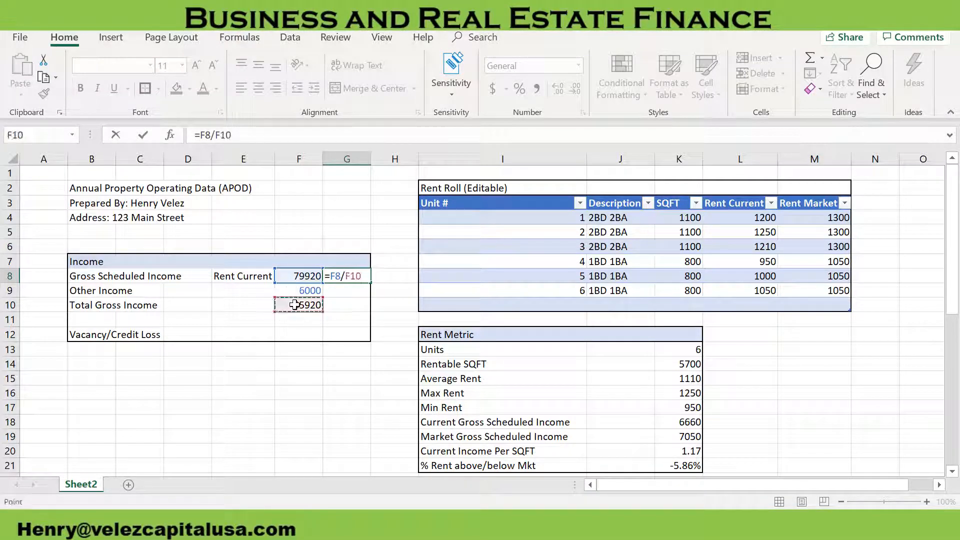
key("F4")
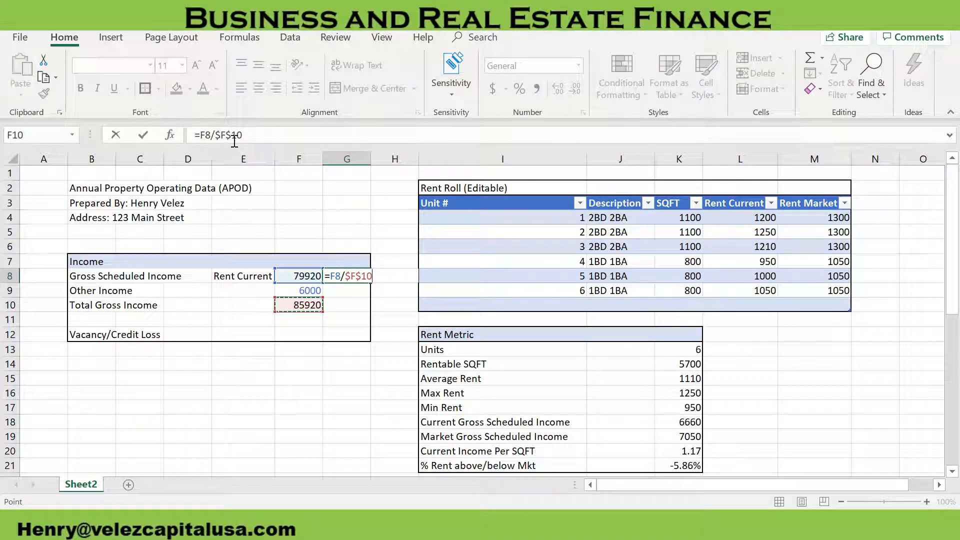
left_click(299, 135)
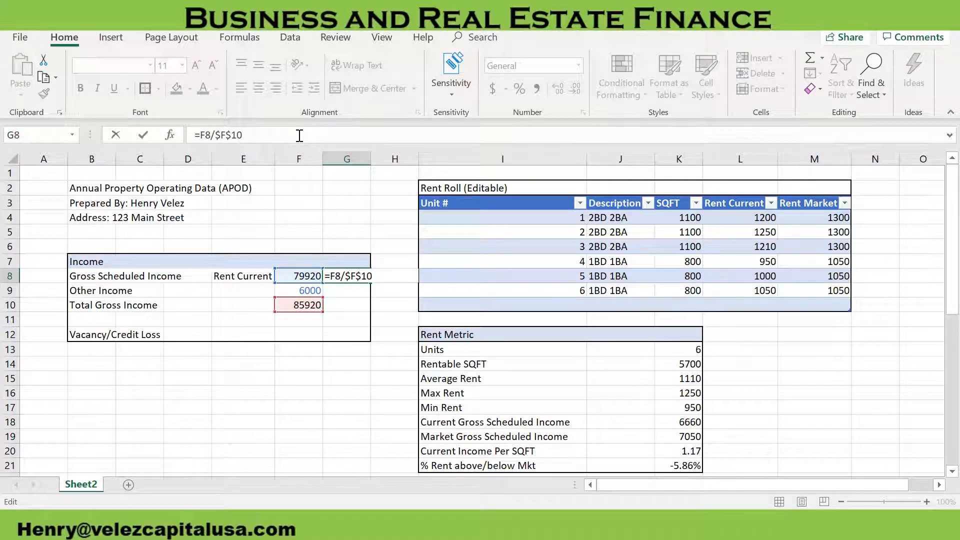
key("Return")
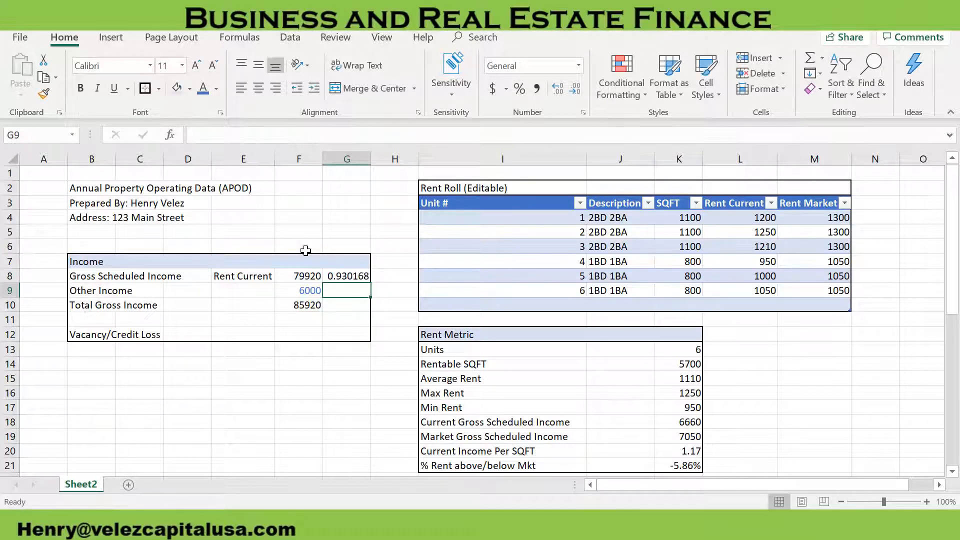
Fill the share formula from G8 down to G9 for Other Income
left_click(342, 277)
left_click_drag(371, 283, 376, 298)
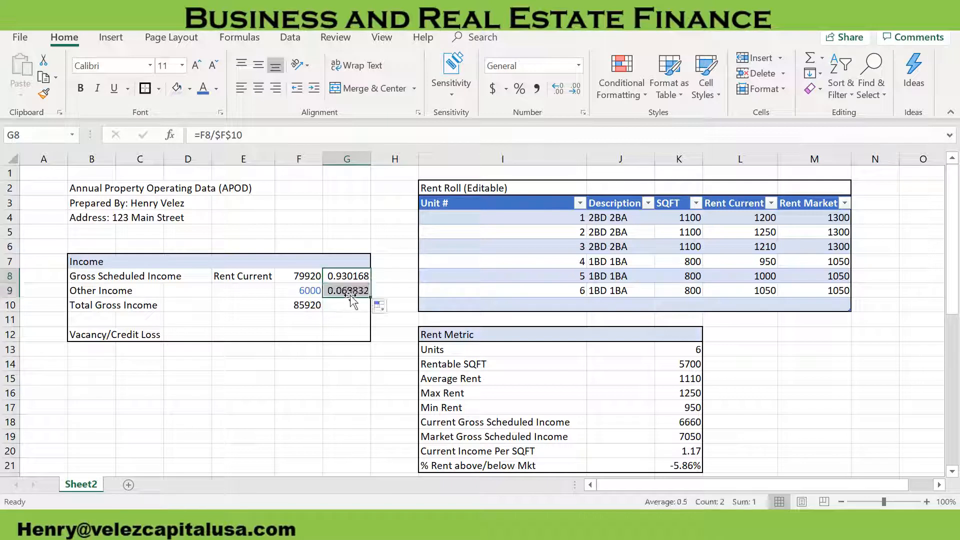
left_click(349, 291)
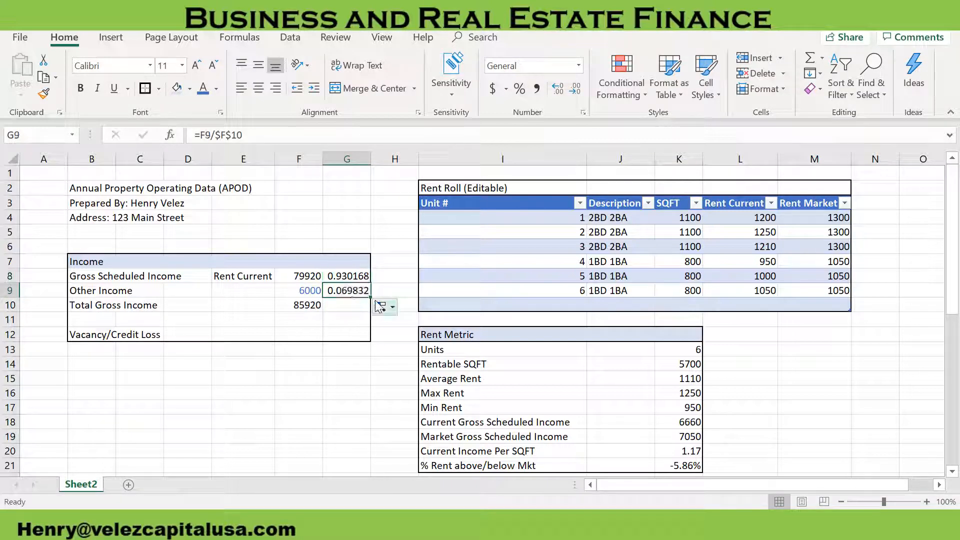
Format the income shares in G8:G9 as percentages with one decimal place
left_click_drag(351, 290, 350, 276)
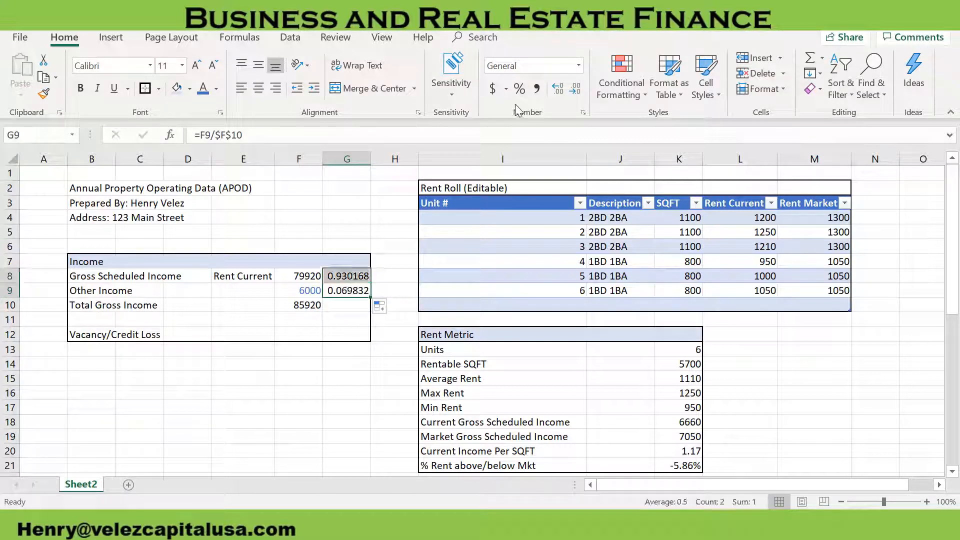
left_click(519, 89)
left_click(558, 89)
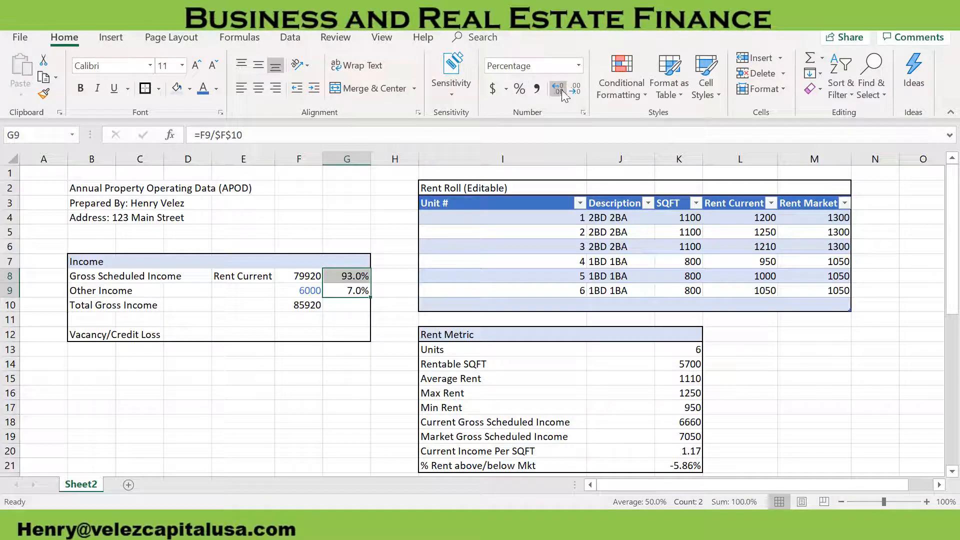
Link the Vacancy/Credit Loss rate in E12 to the Market Metrics vacancy rate with =K25
left_click(303, 333)
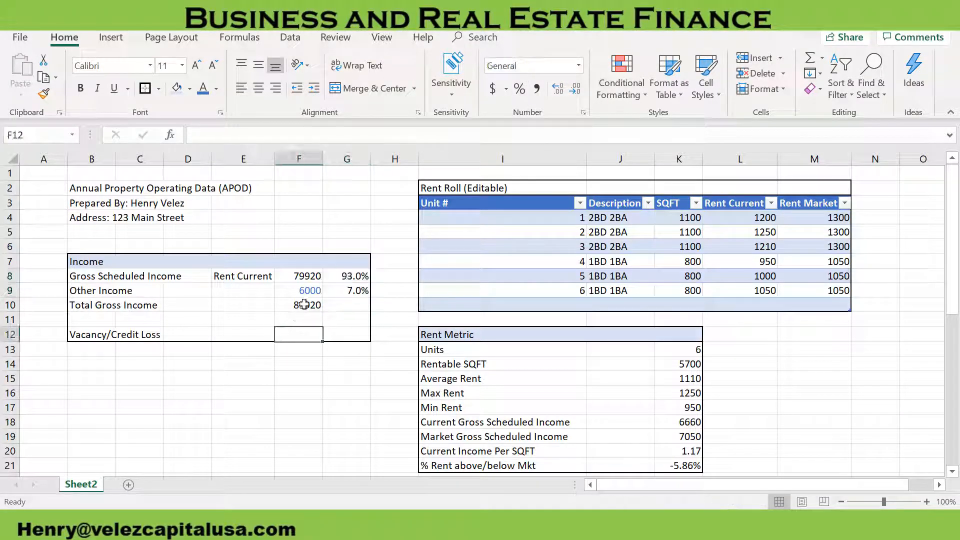
key("Left")
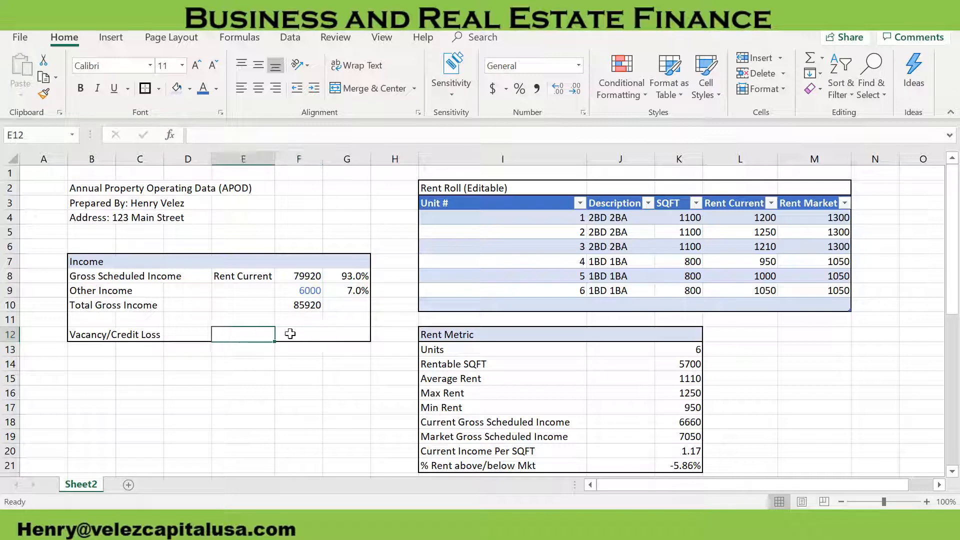
type("=")
scroll(477, 370, "down", 3)
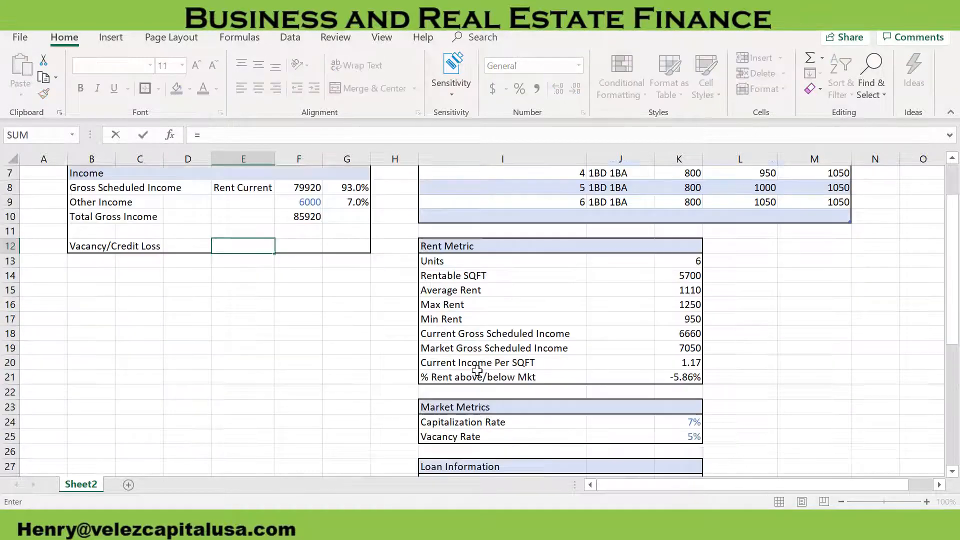
scroll(606, 395, "down", 1)
scroll(647, 379, "up", 4)
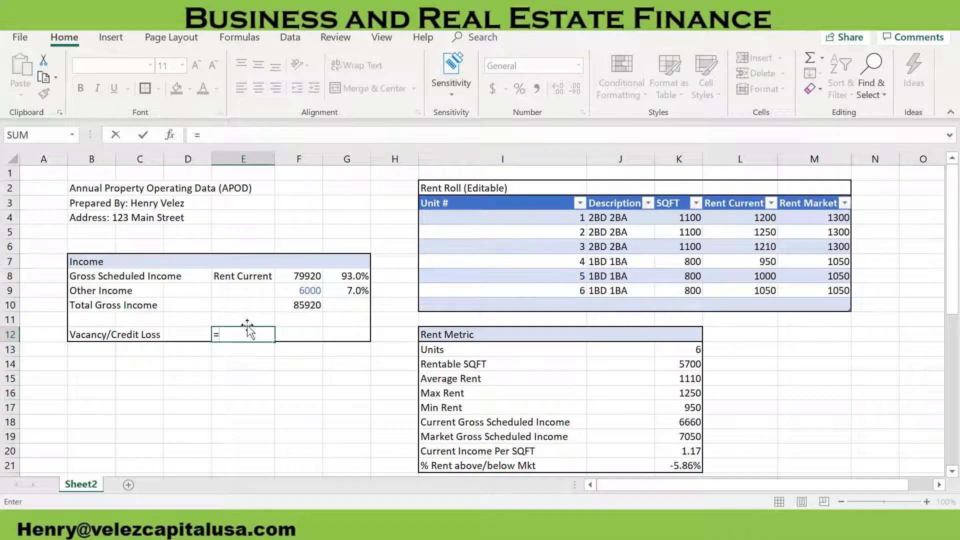
scroll(629, 371, "down", 2)
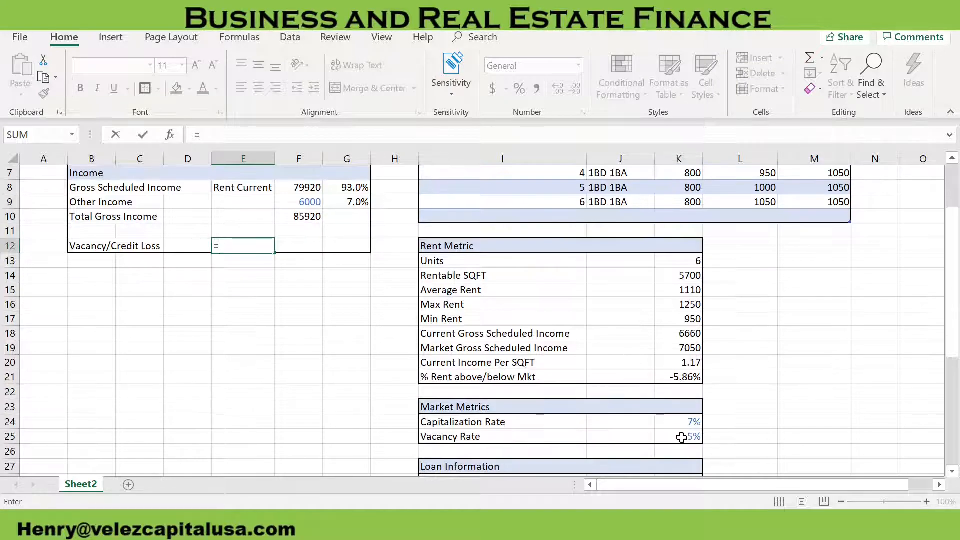
left_click(691, 436)
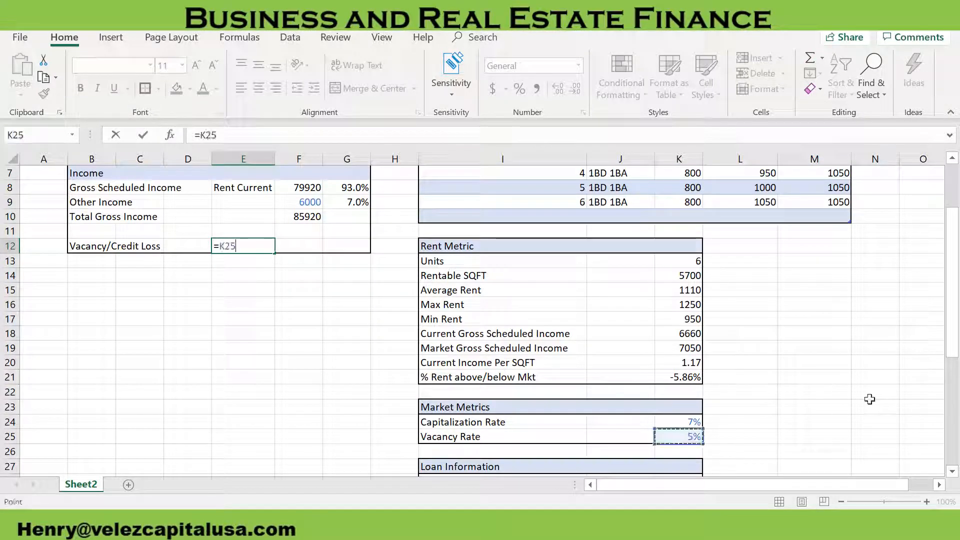
key("Return")
scroll(290, 322, "up", 2)
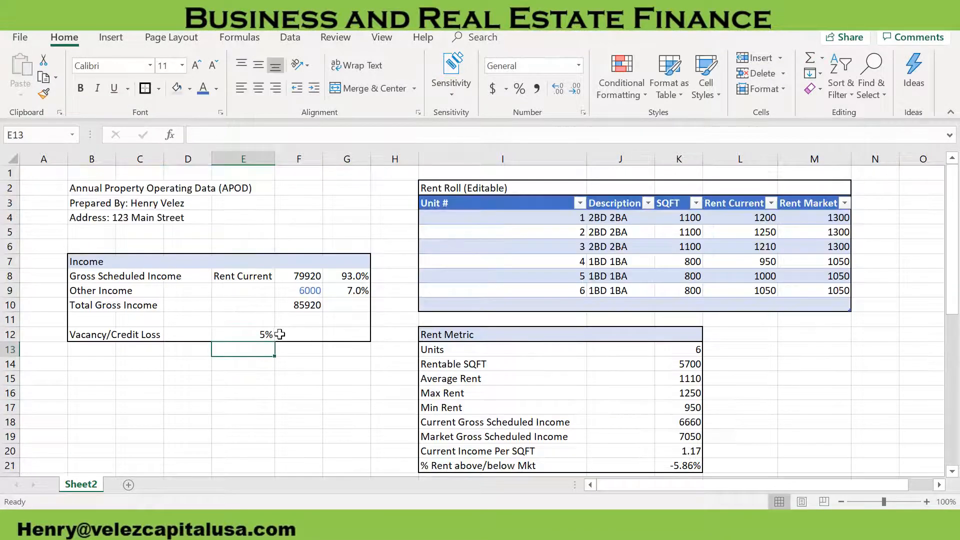
Enter the formula =-E12*F10 in F12 to calculate Vacancy/Credit Loss as a negative amount
left_click(312, 336)
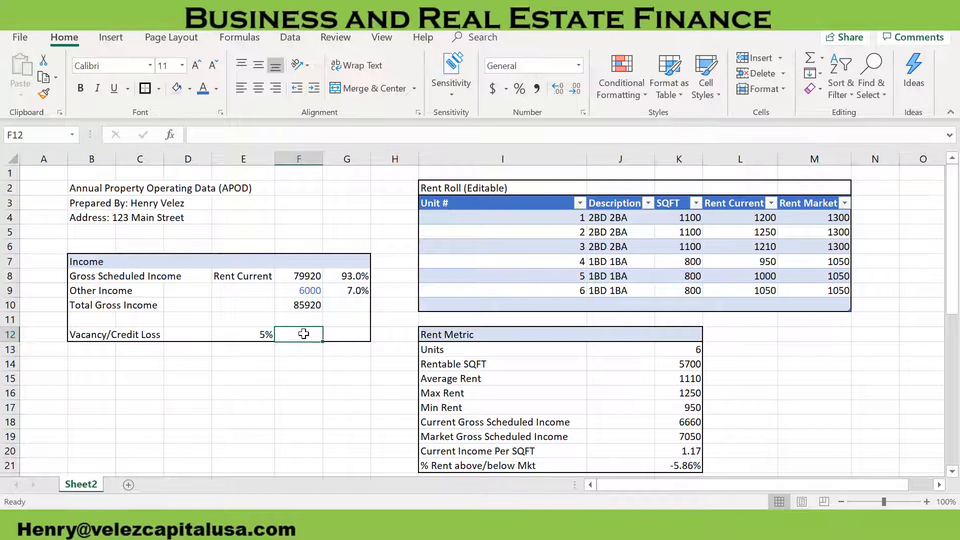
type("=")
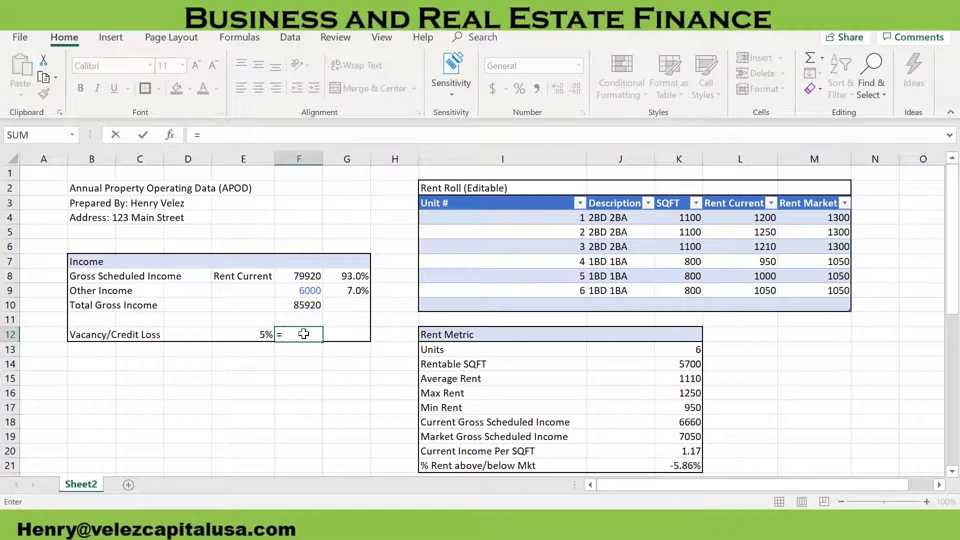
left_click(257, 335)
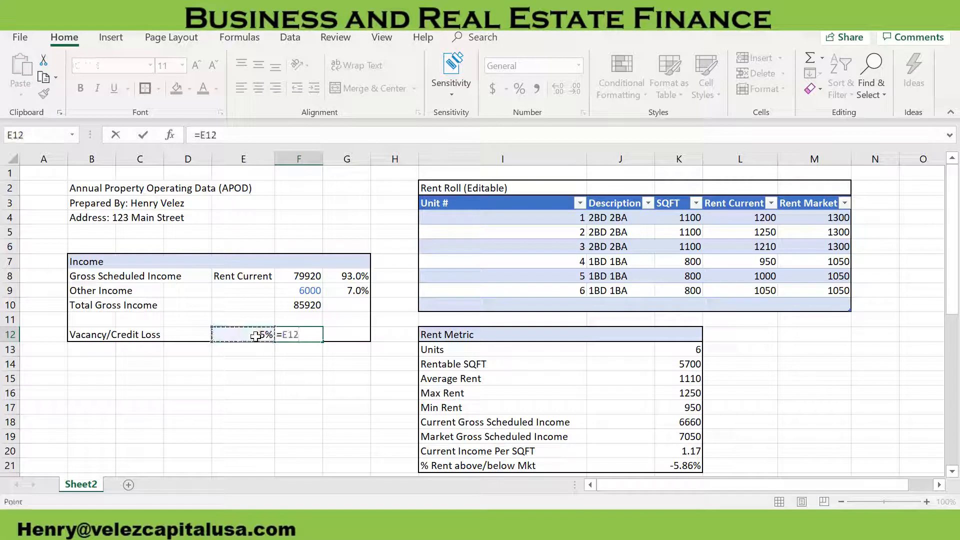
type("*")
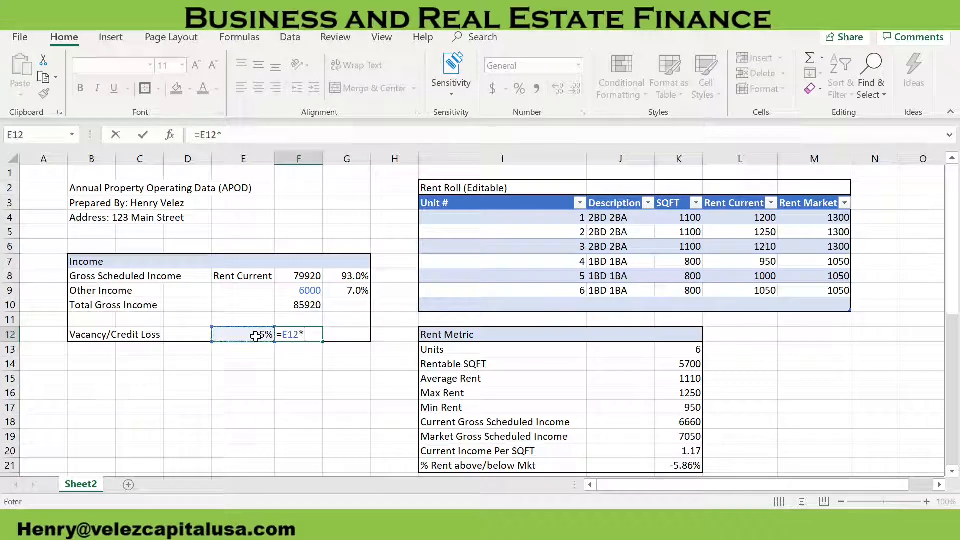
left_click(298, 307)
left_click(200, 135)
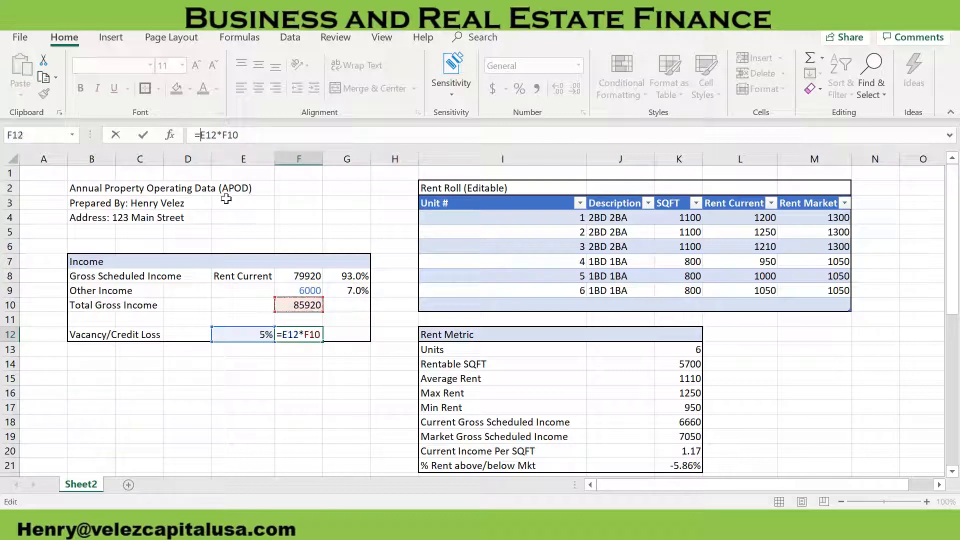
type("-")
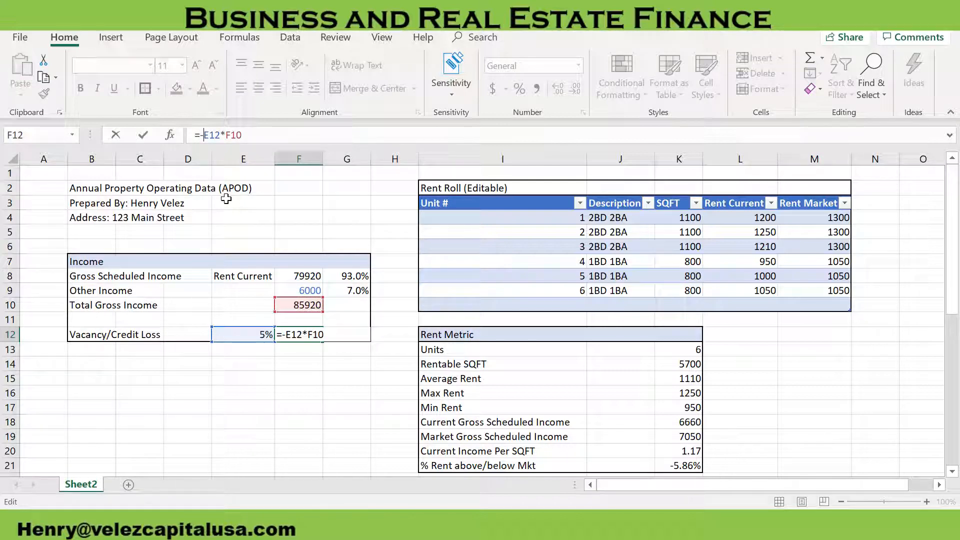
key("Return")
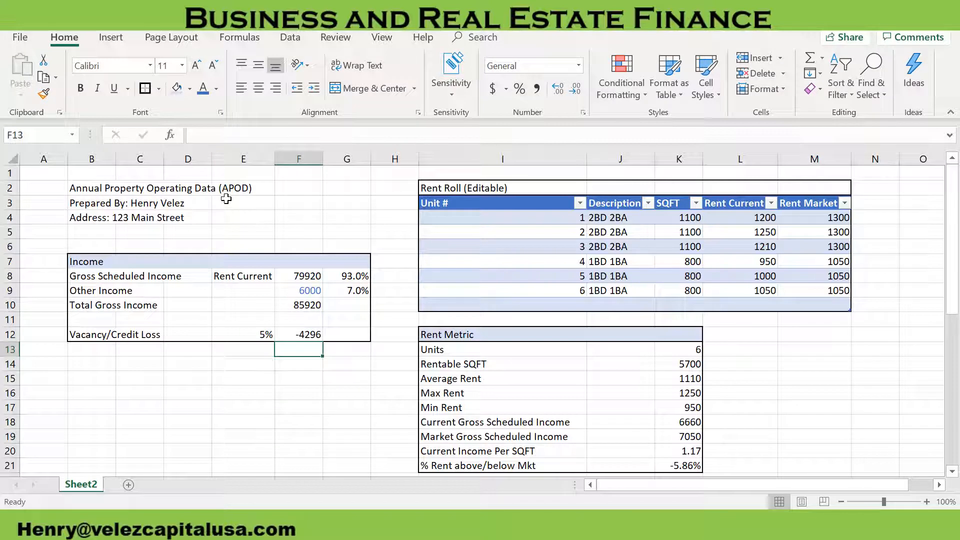
left_click(309, 306)
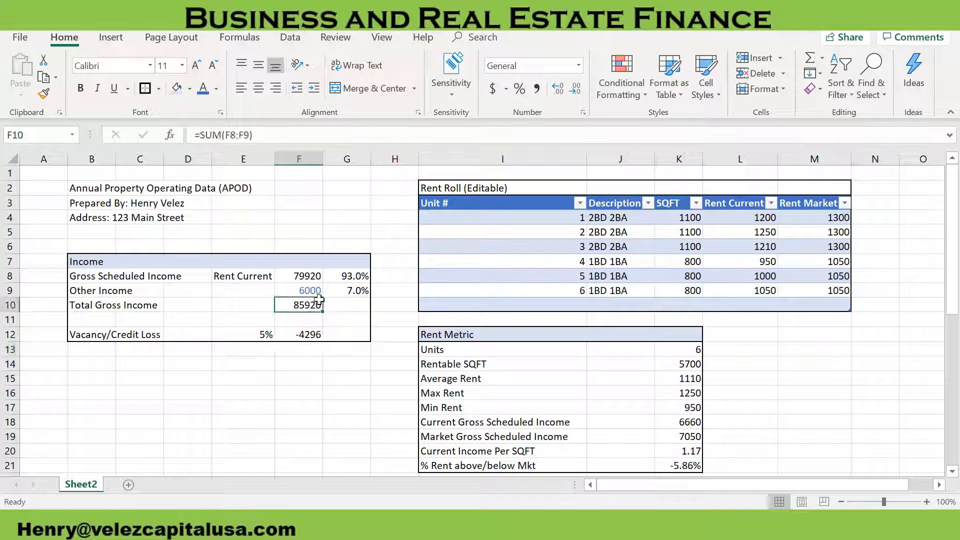
left_click(311, 292)
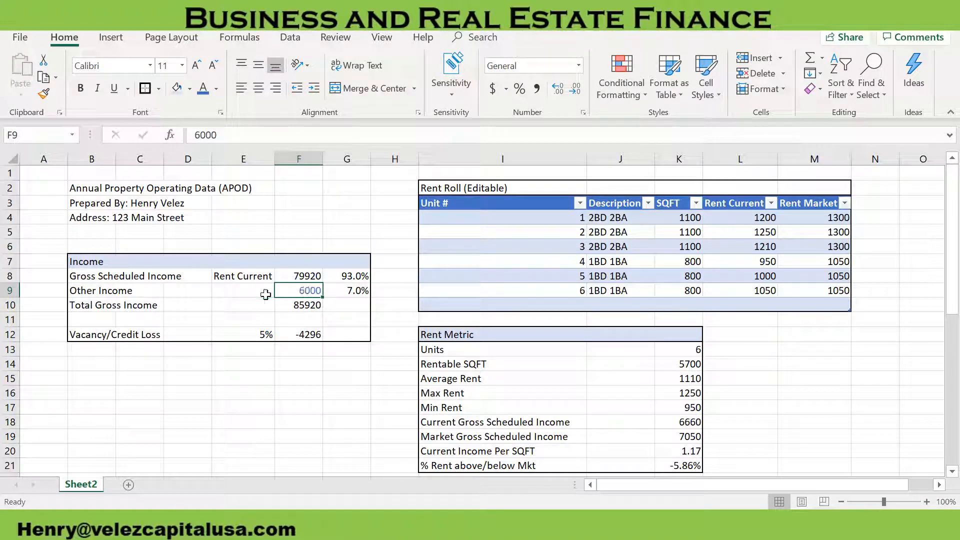
left_click(305, 335)
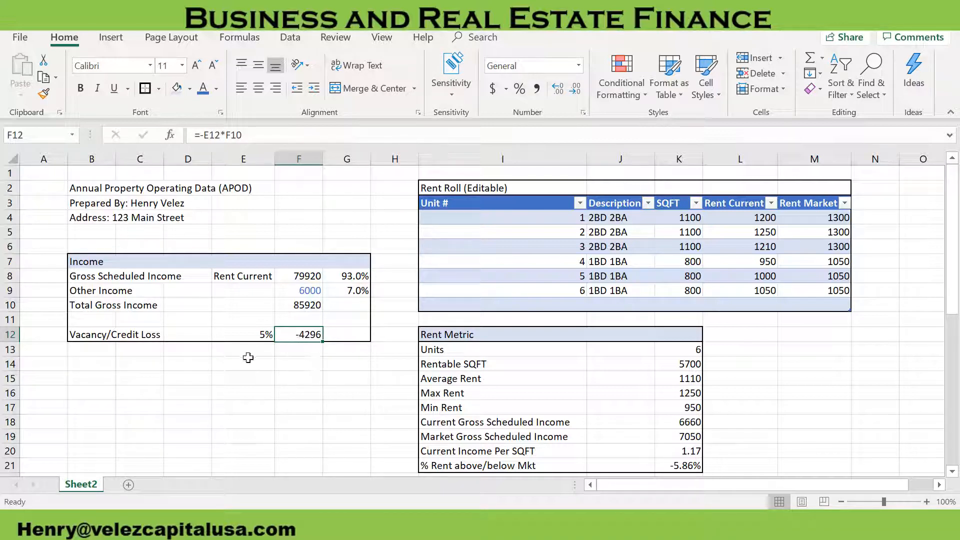
Enter the label Gross Operating Income (GOI) in B14 below the Income section
left_click(116, 365)
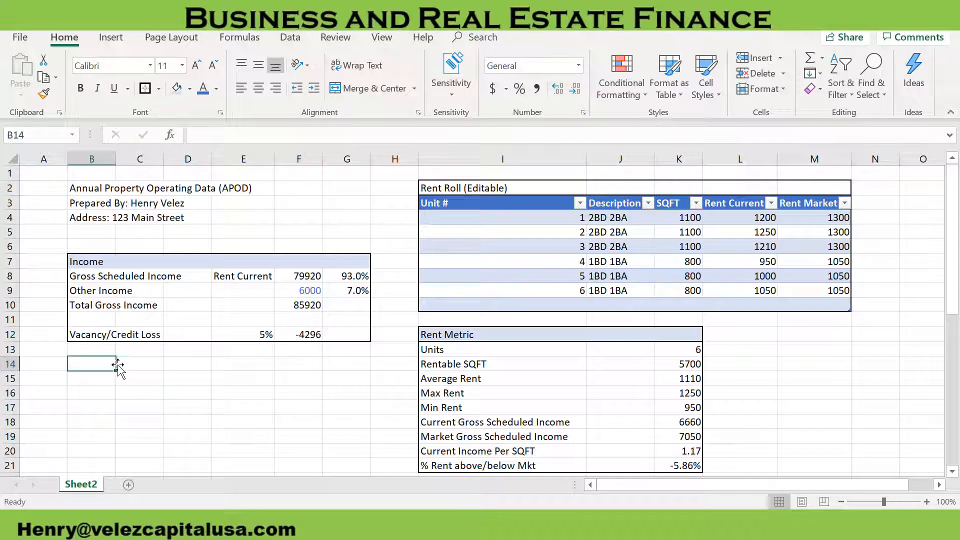
type("Gross Opera")
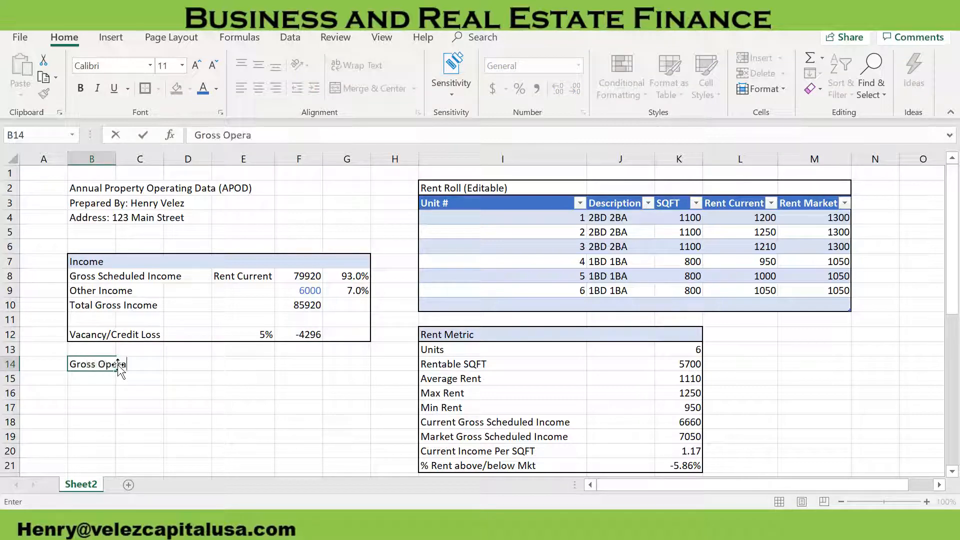
type("ting Income")
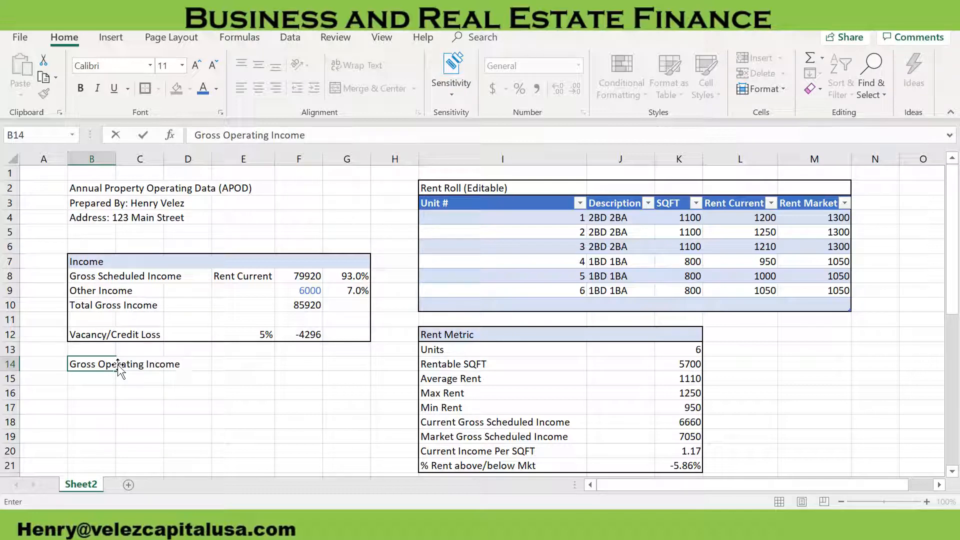
key("Tab")
left_click(97, 365)
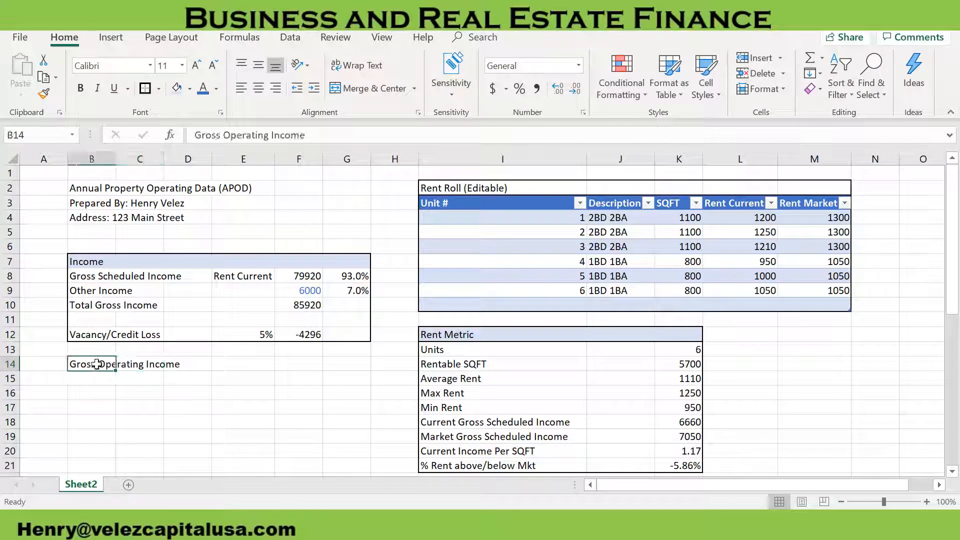
left_click(341, 134)
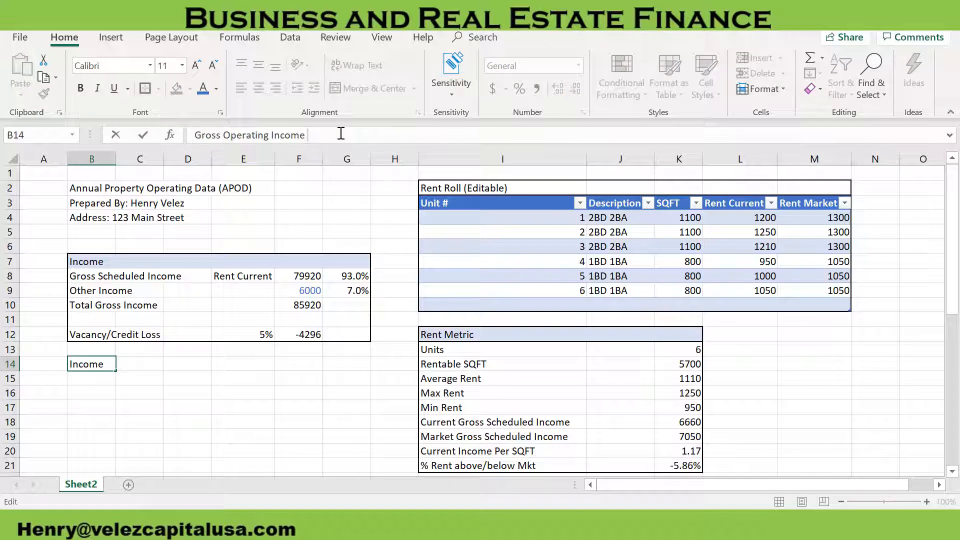
type("(GOI)")
Calculate Gross Operating Income in F14 with the formula =F10+F12
key("Tab")
key("Tab")
key("Tab")
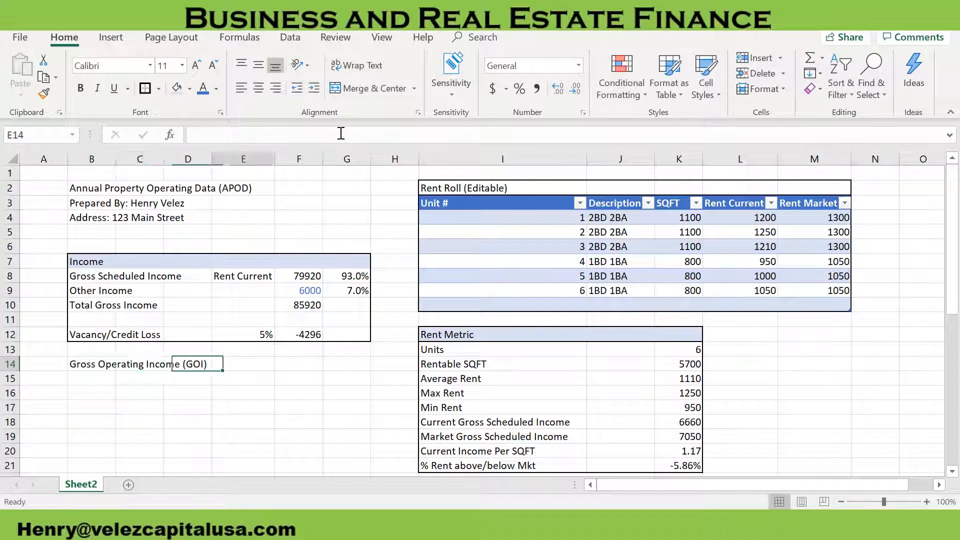
key("Tab")
type("=")
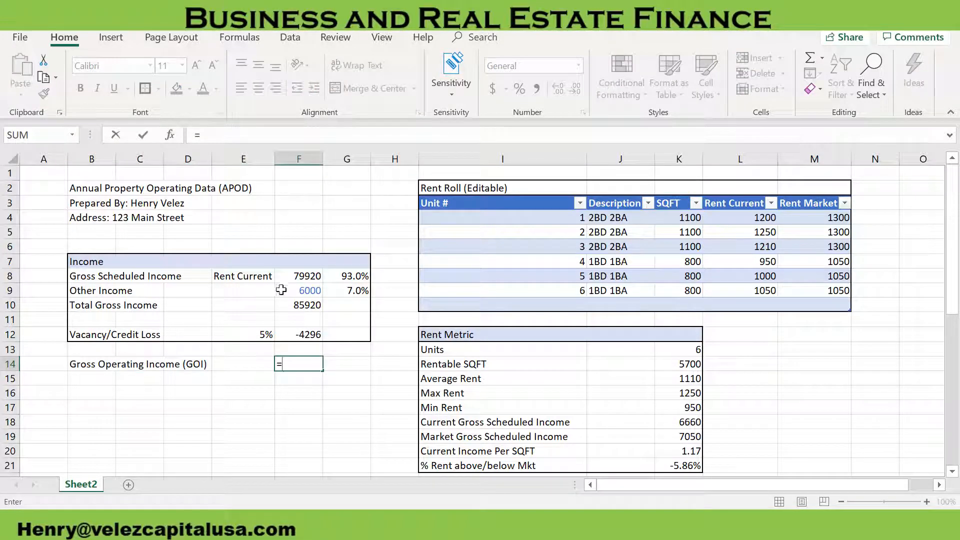
left_click(282, 303)
type("-")
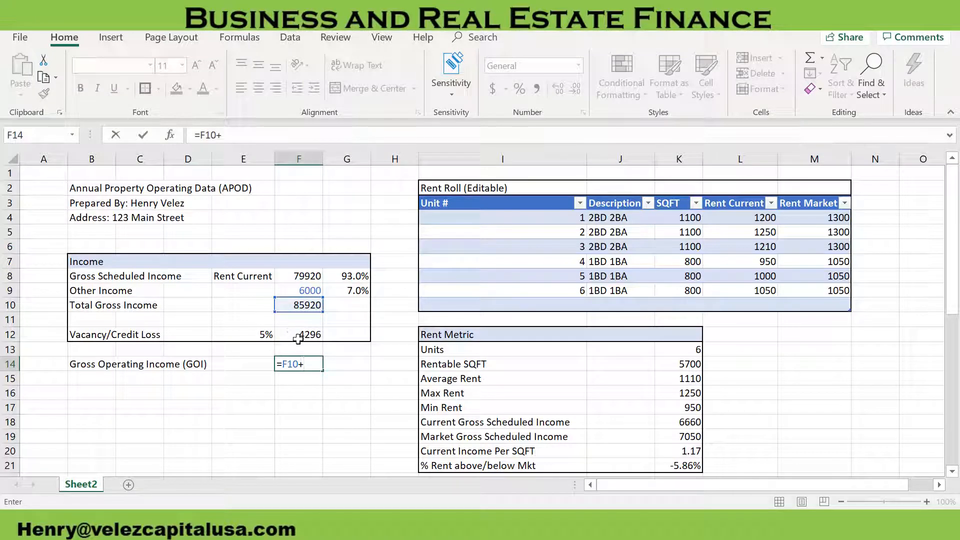
left_click(298, 336)
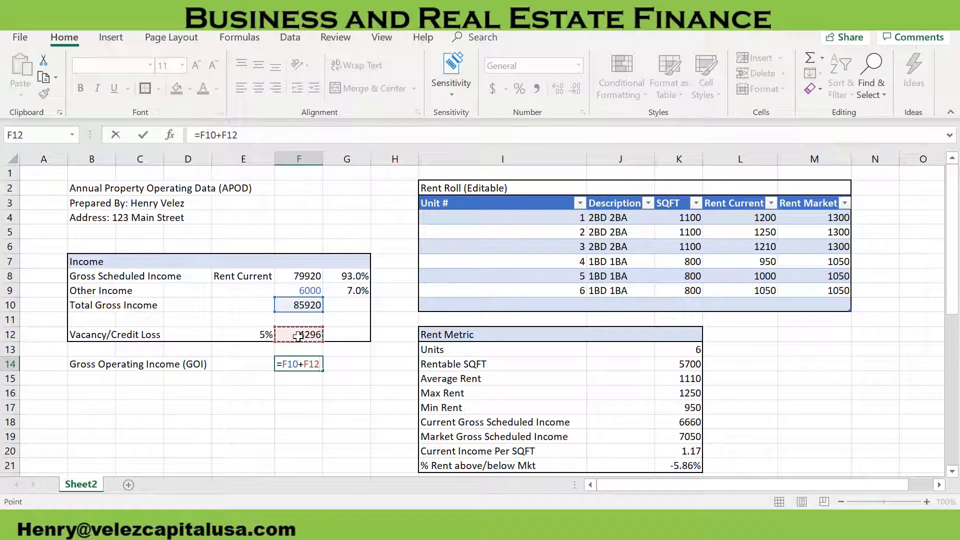
key("Return")
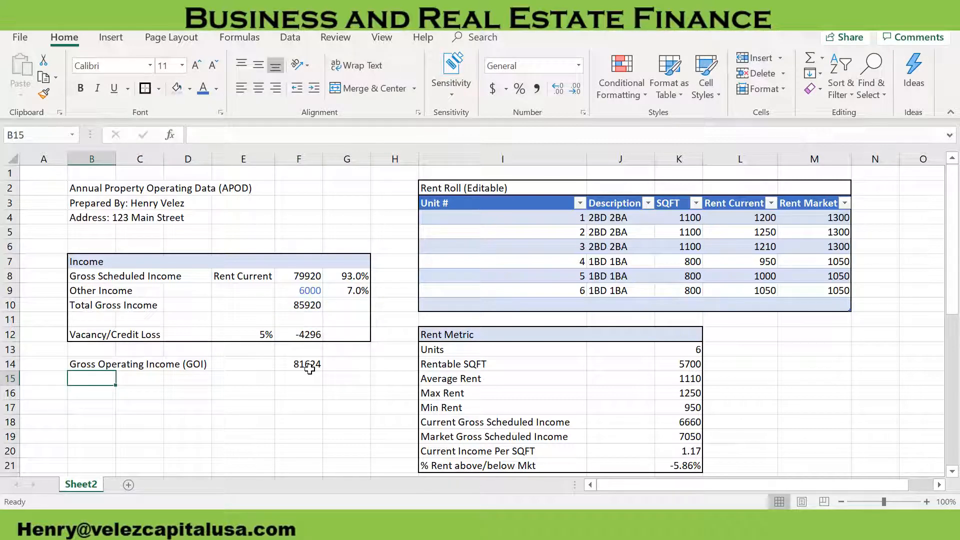
Enter the section heading Operating Expenses in B16
scroll(119, 394, "down", 2)
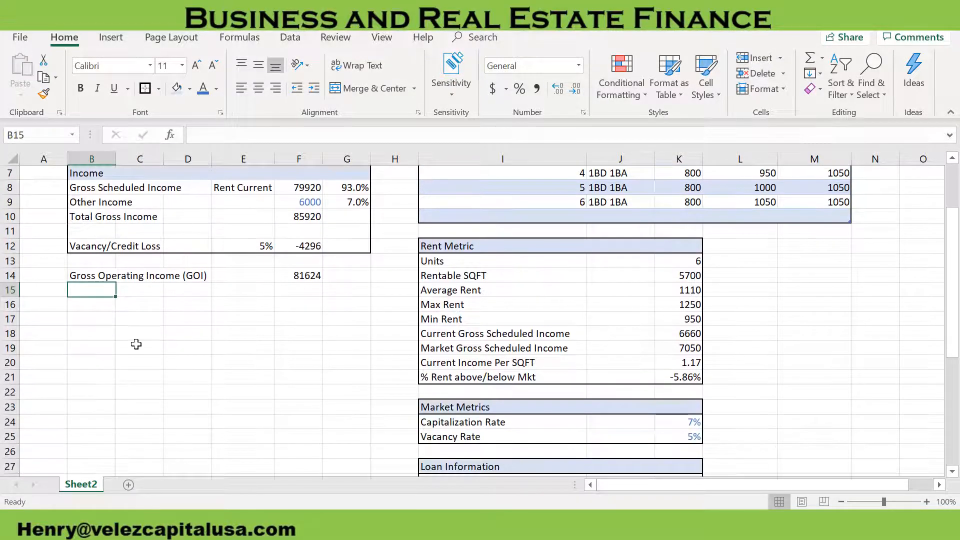
left_click(93, 306)
type("Expenses")
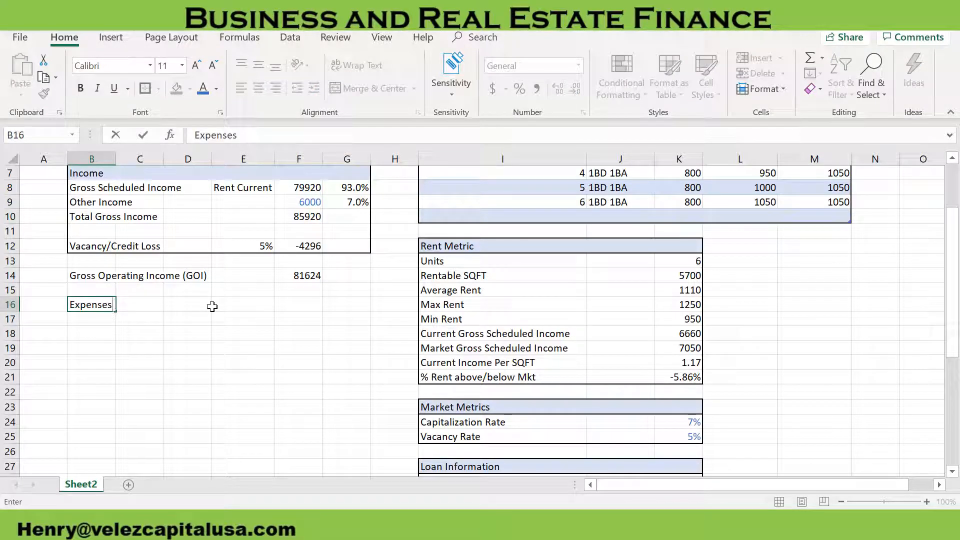
key("Return")
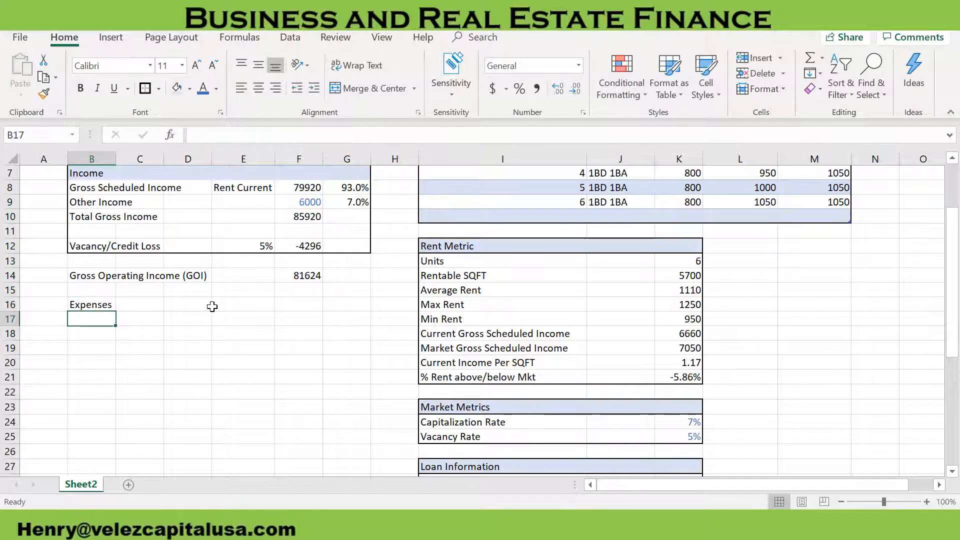
left_click(94, 304)
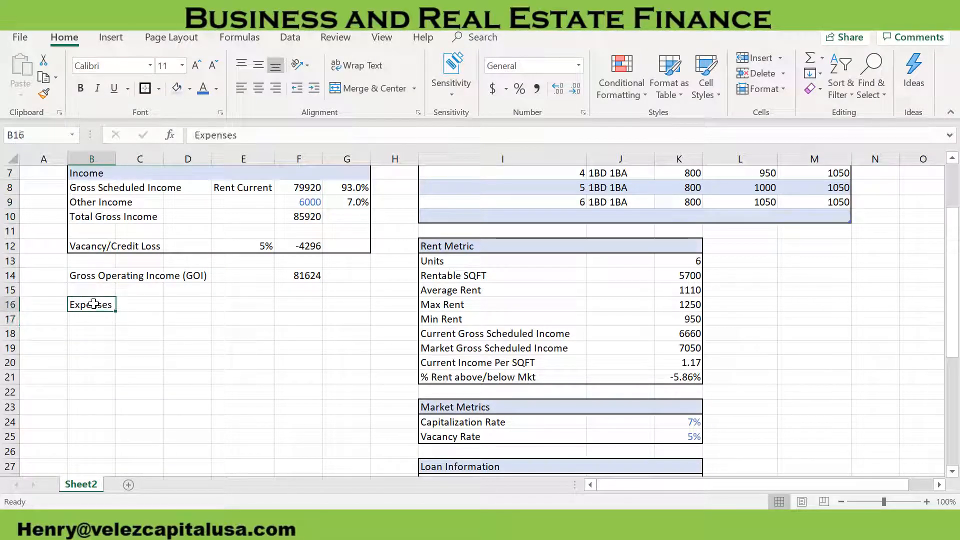
type("Operating Expenses")
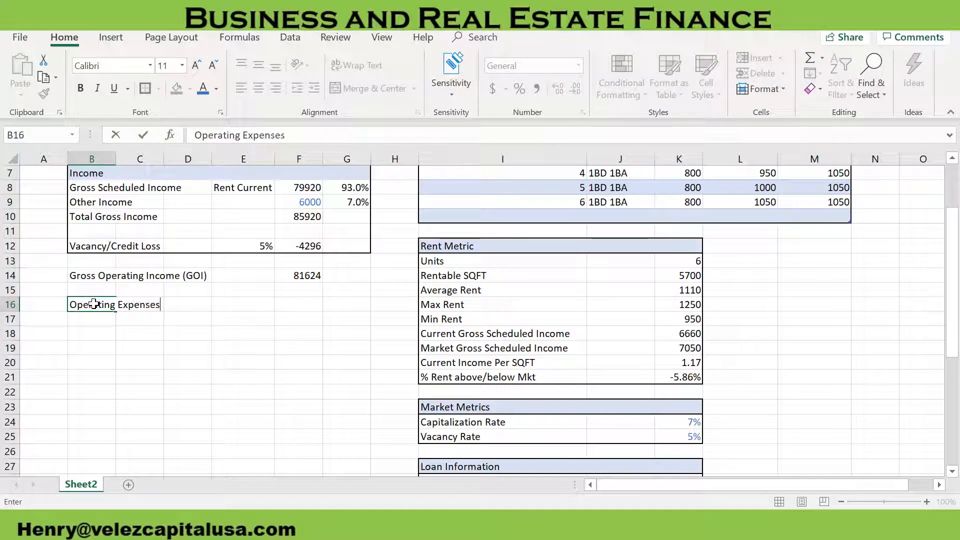
key("Return")
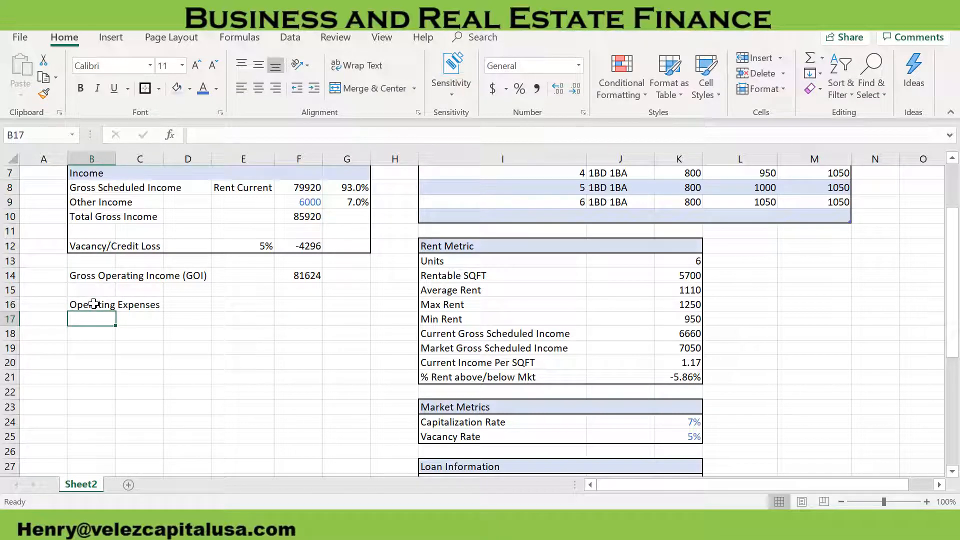
Copy in the prepared expense categories, Accounting through Total Expenses, starting at B17, and their amounts starting at F17
scroll(122, 337, "down", 1)
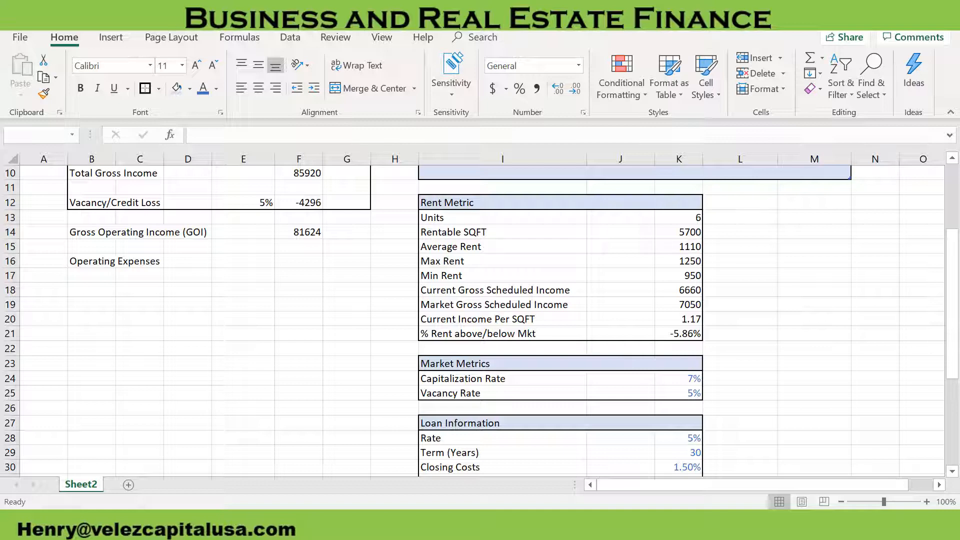
key("ctrl+c")
left_click(97, 275)
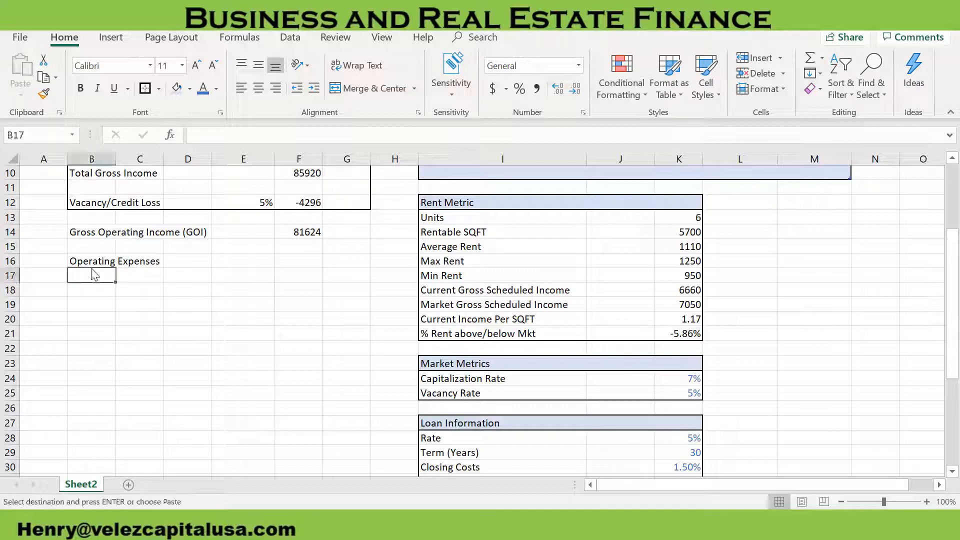
key("ctrl+v")
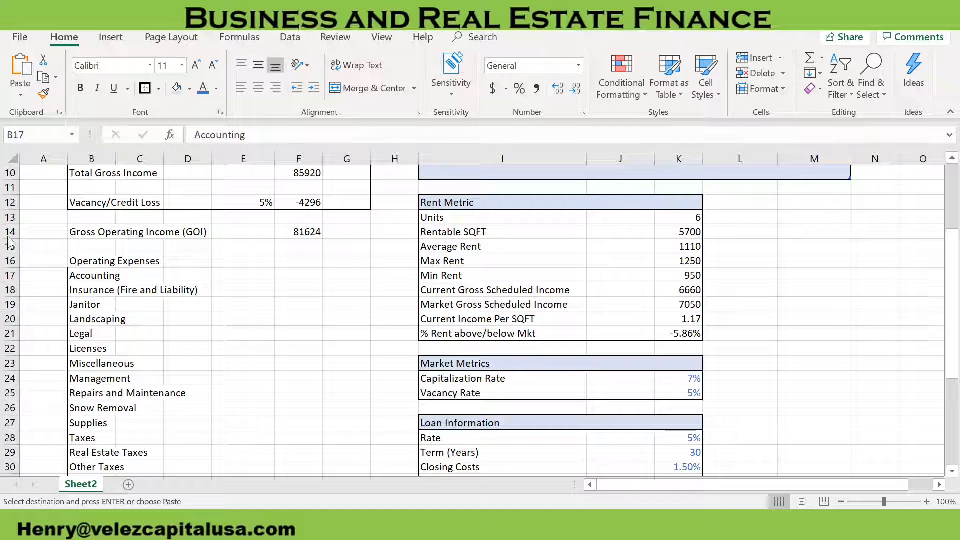
left_click(290, 277)
key("ctrl+v")
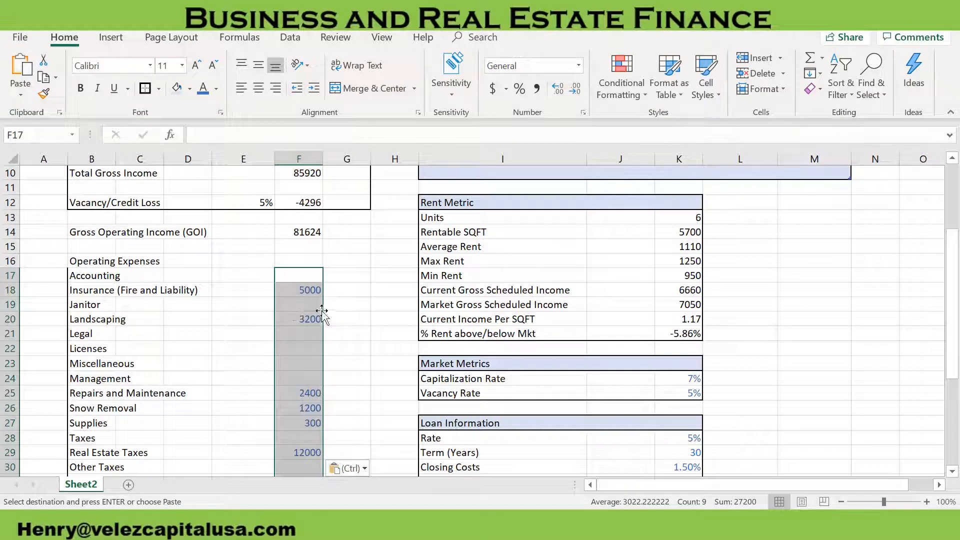
Add an outside border around the Operating Expenses section in columns B to G, from the heading in row 16 down to Total Expenses
left_click(297, 316)
scroll(300, 330, "down", 2)
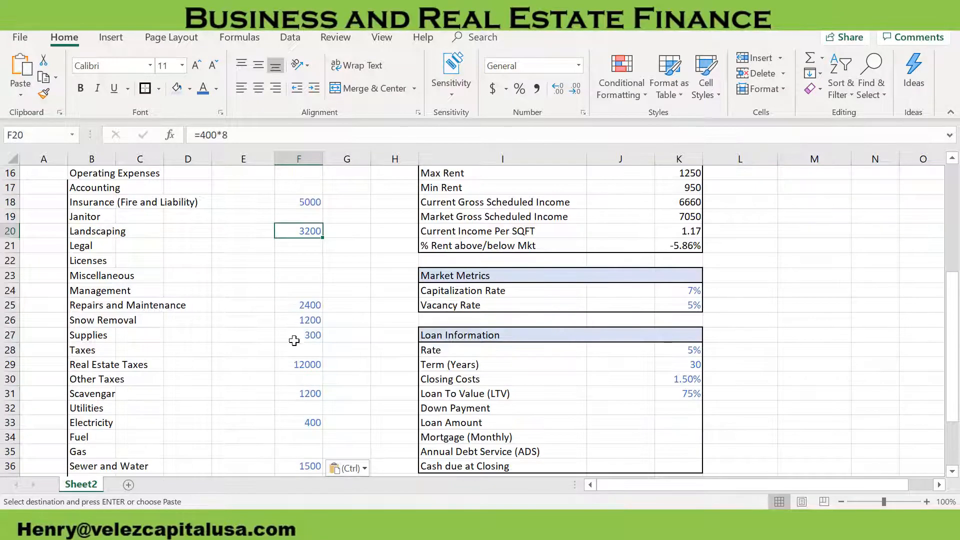
scroll(307, 349, "down", 1)
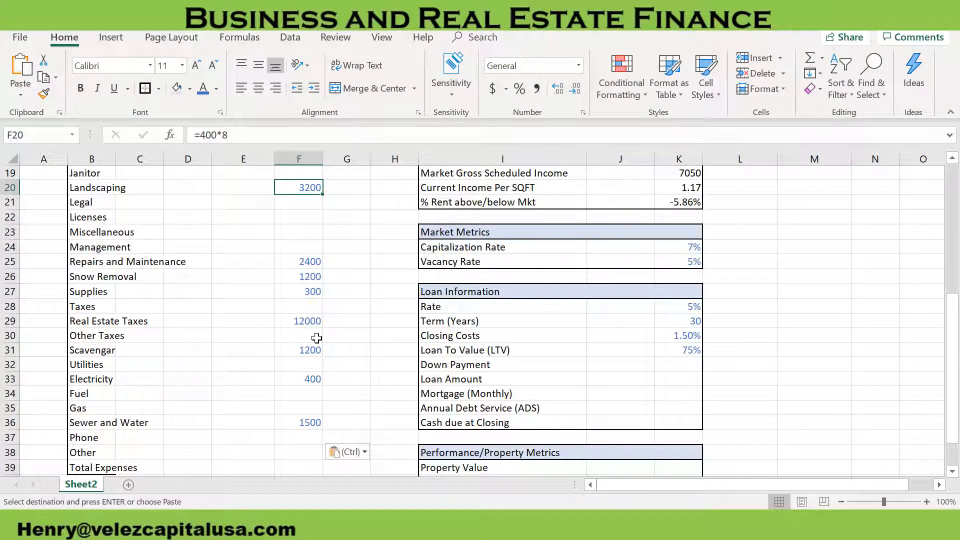
scroll(316, 338, "up", 3)
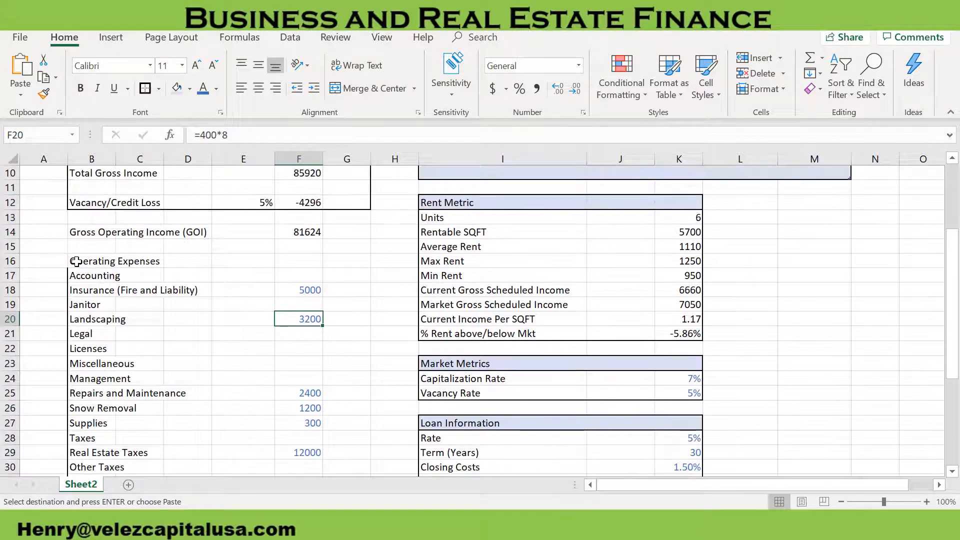
left_click_drag(76, 261, 333, 455)
key("Escape")
scroll(204, 219, "up", 5)
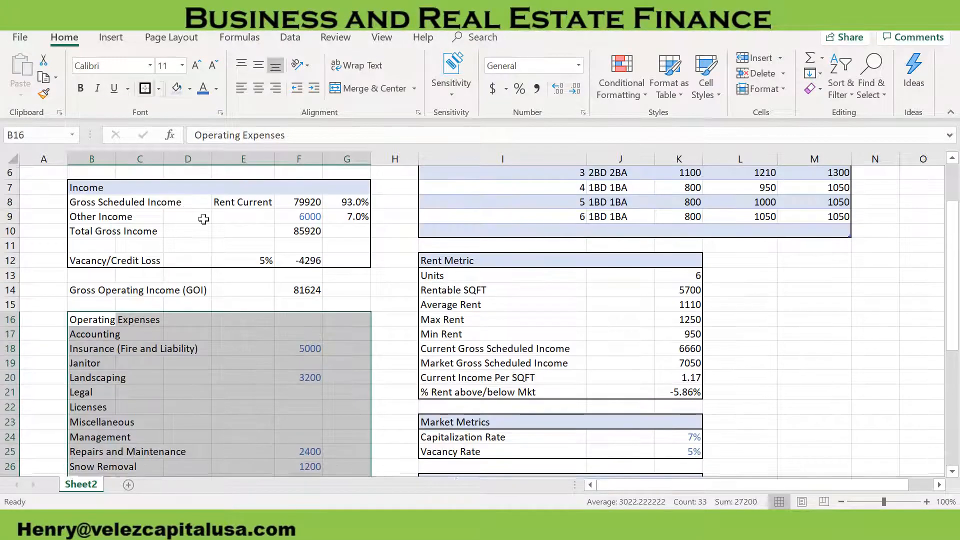
left_click(203, 392)
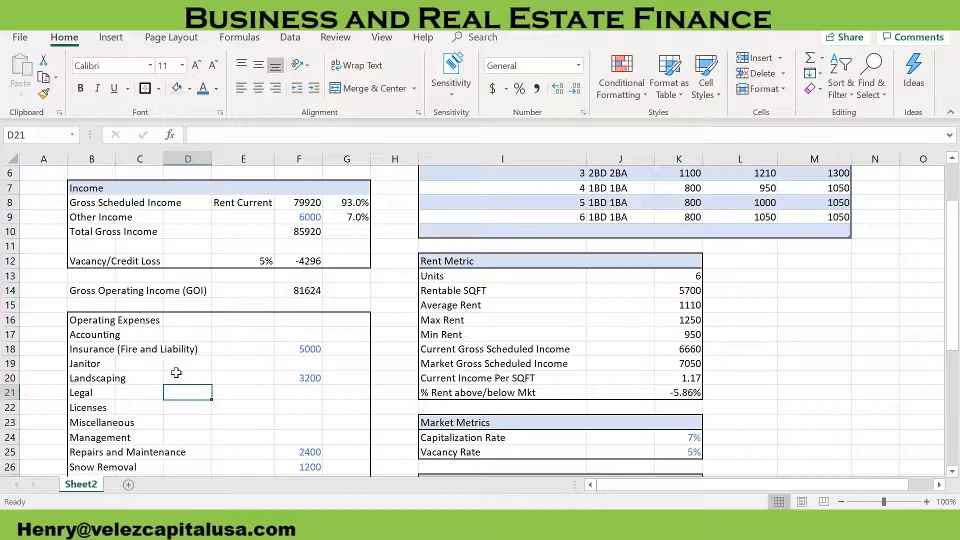
Outline the Income and Operating Expenses heading rows across columns B to G, and fill the Operating Expenses heading light blue
scroll(175, 373, "down", 1)
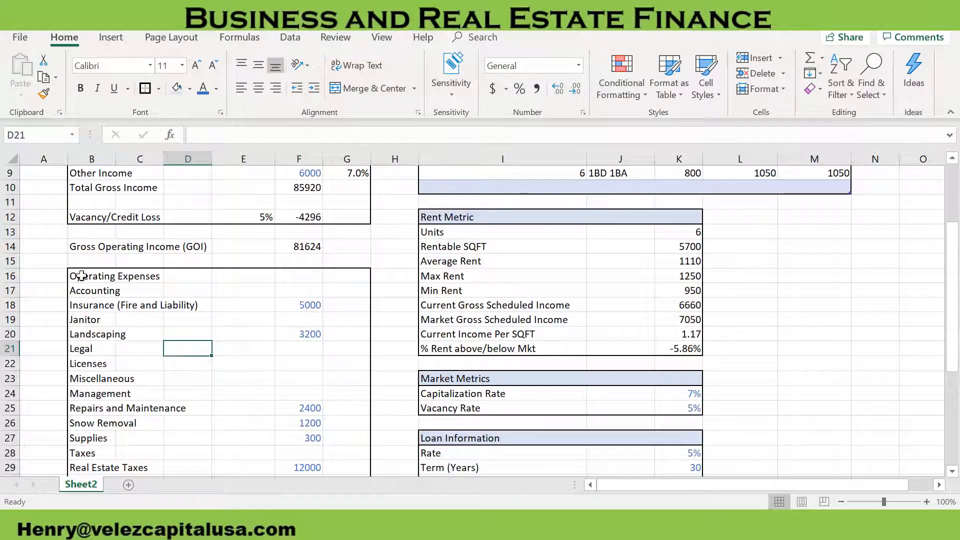
left_click_drag(75, 276, 350, 276)
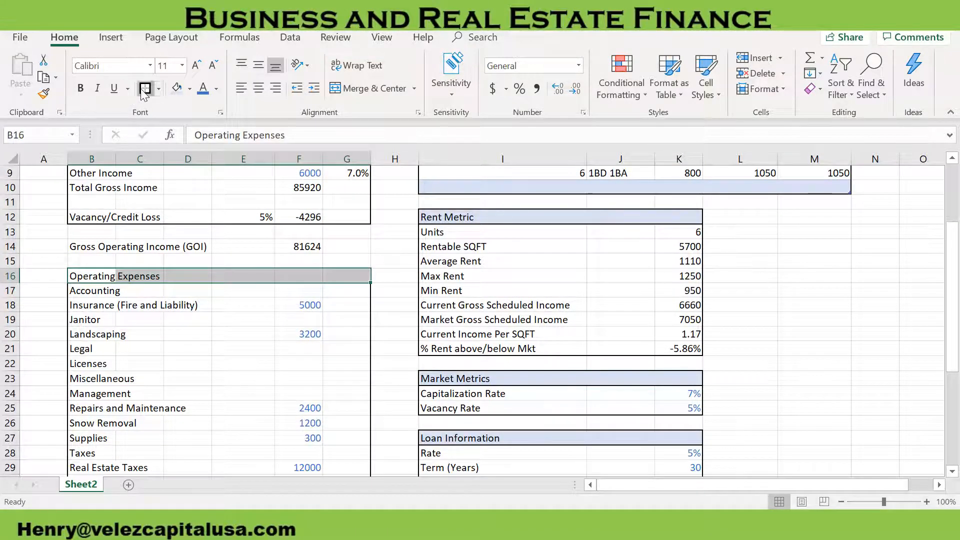
scroll(123, 180, "up", 2)
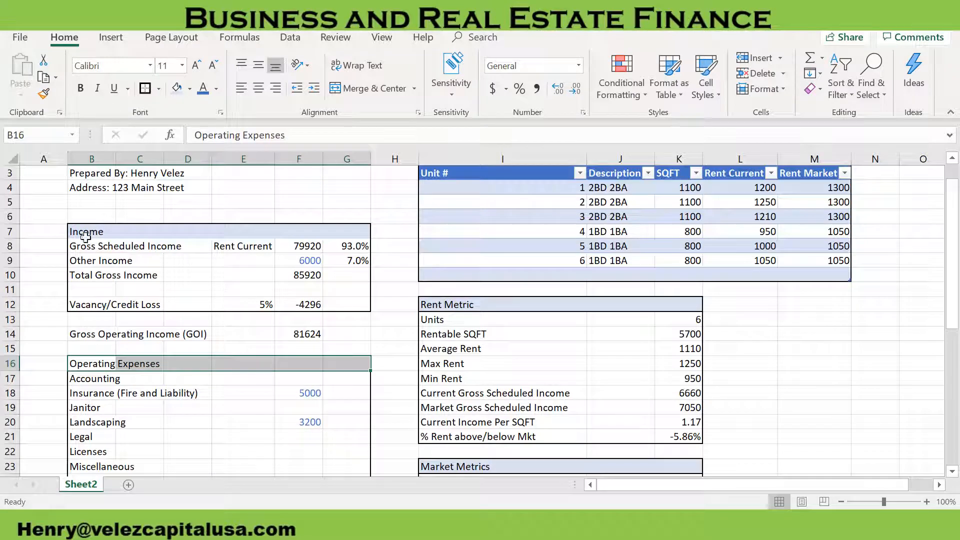
left_click_drag(78, 233, 354, 233)
left_click(145, 89)
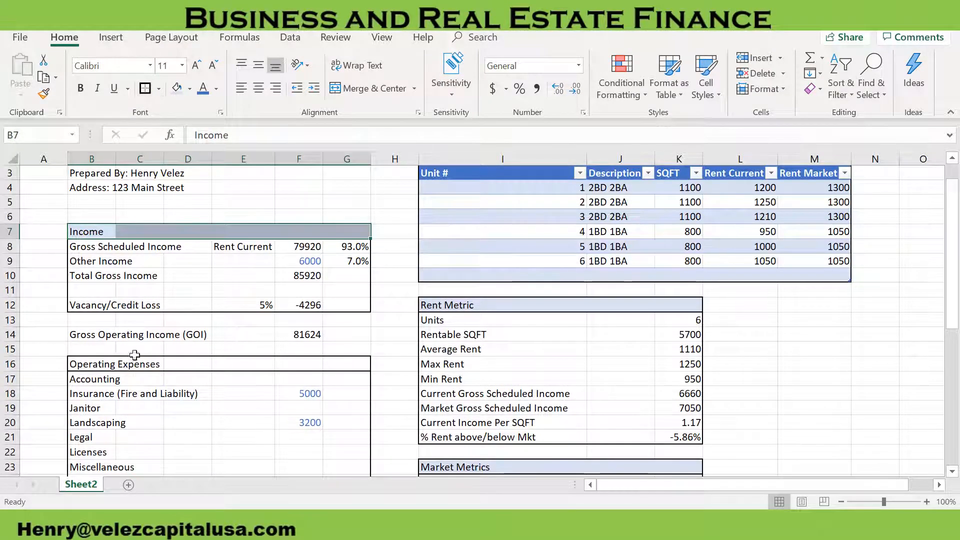
left_click_drag(75, 364, 350, 365)
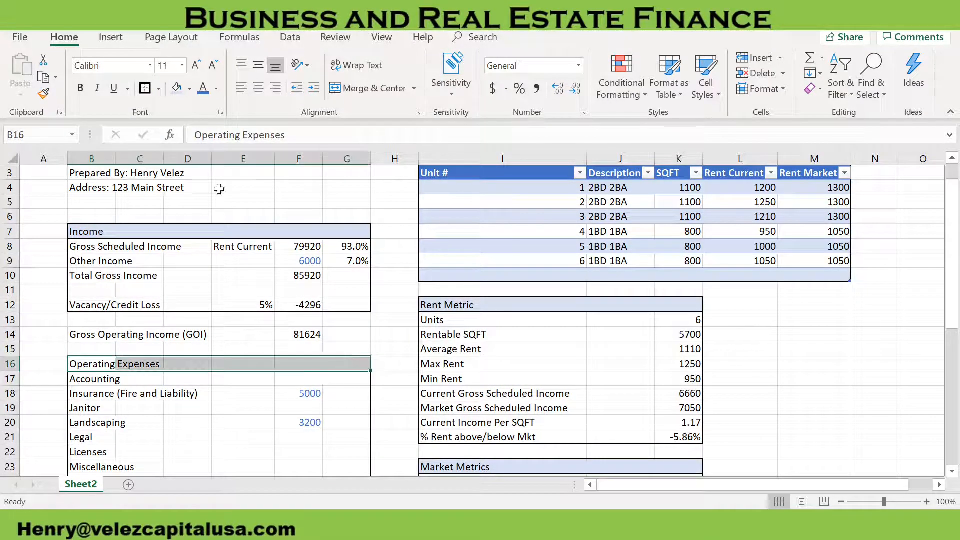
left_click(177, 89)
Give the Gross Operating Income row, B14:G14, a top and thick bottom border and make it bold
left_click_drag(76, 339, 353, 335)
left_click(161, 89)
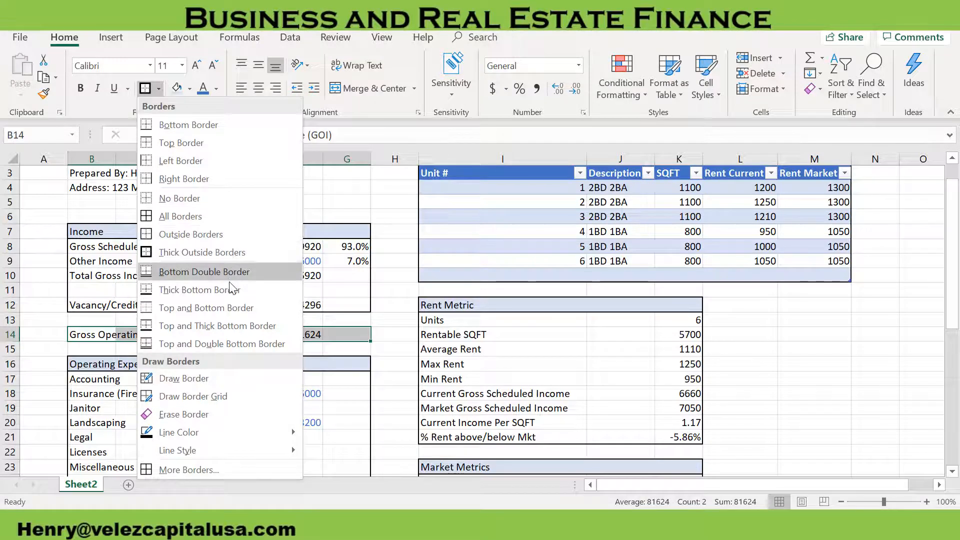
left_click(227, 325)
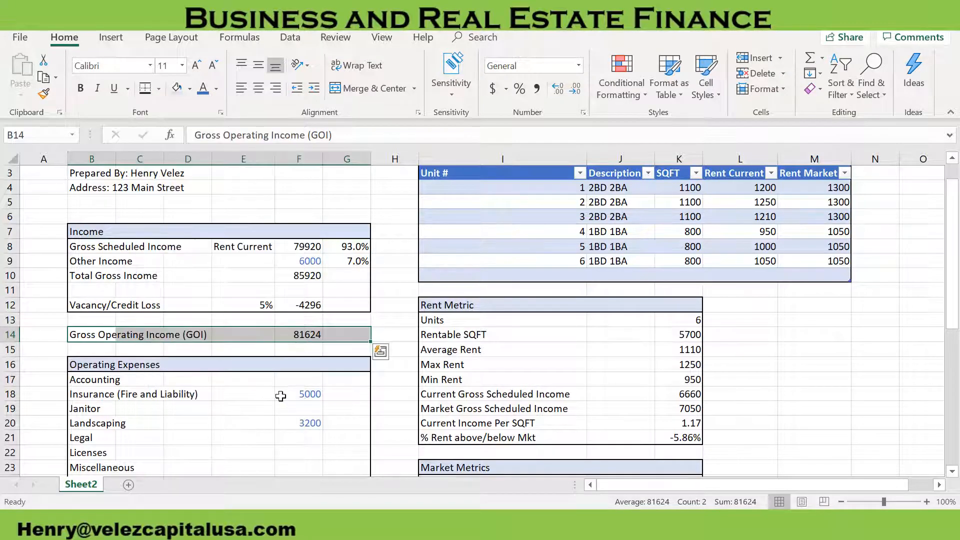
left_click(231, 393)
left_click_drag(97, 336, 342, 336)
key("ctrl+b")
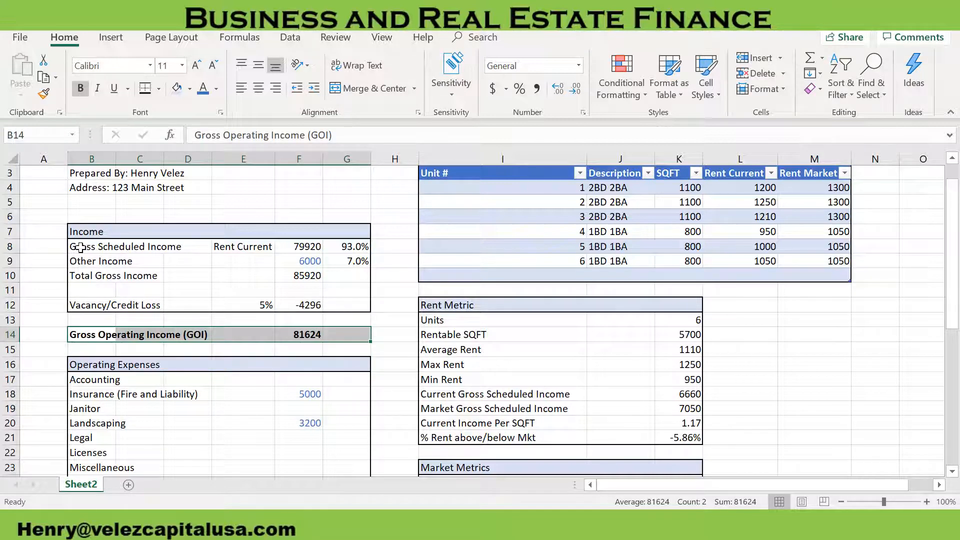
left_click_drag(80, 247, 122, 253)
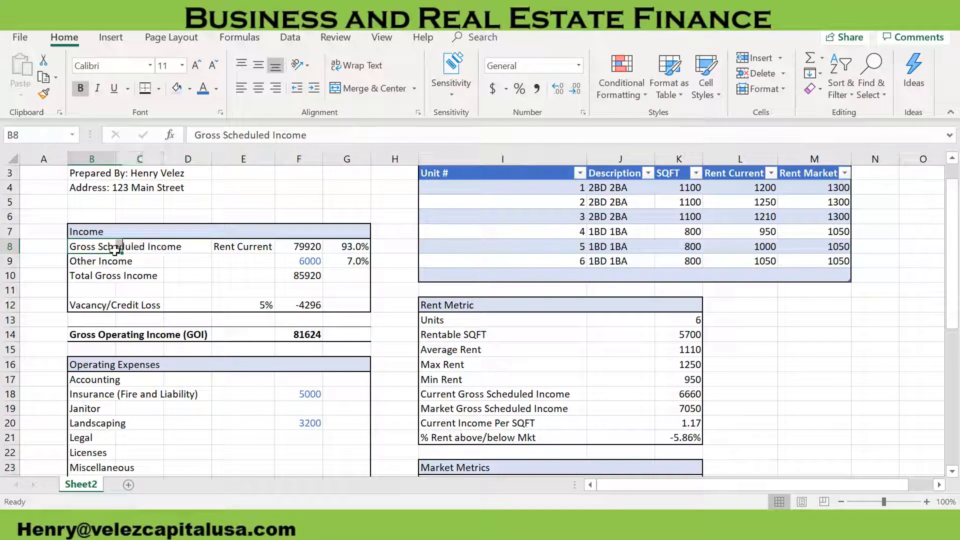
left_click(148, 393)
Calculate Total Expenses in F39 with the formula =SUM(F17:F38)
scroll(184, 386, "down", 4)
left_click(184, 385)
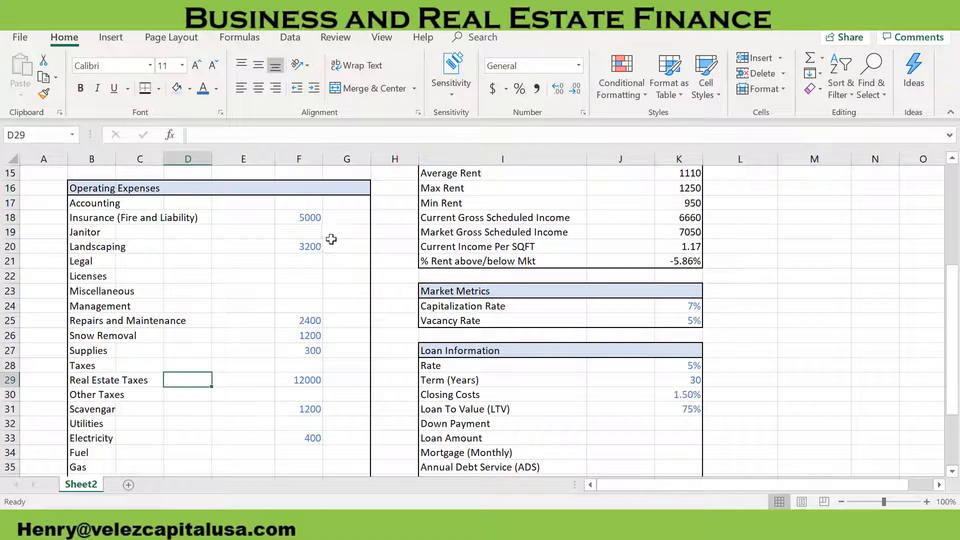
scroll(259, 365, "down", 3)
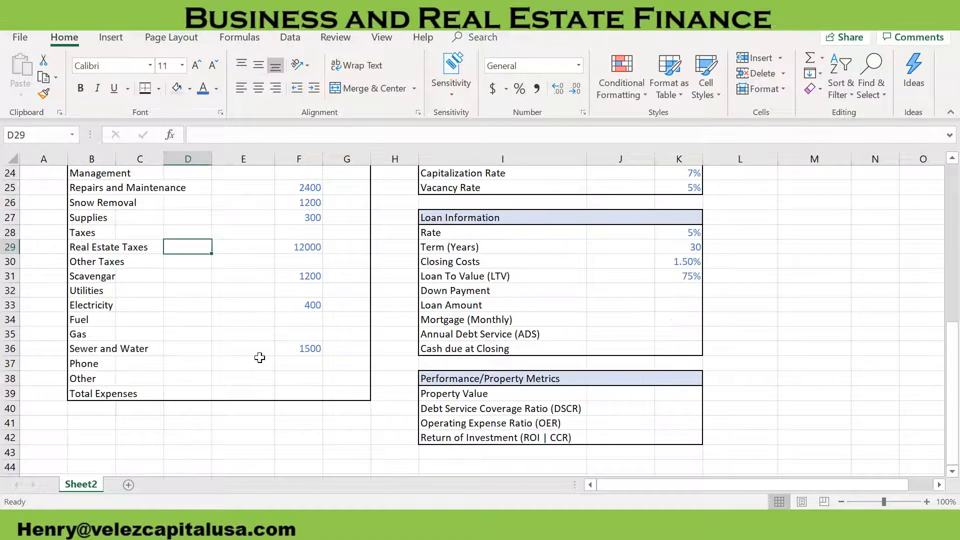
left_click(300, 394)
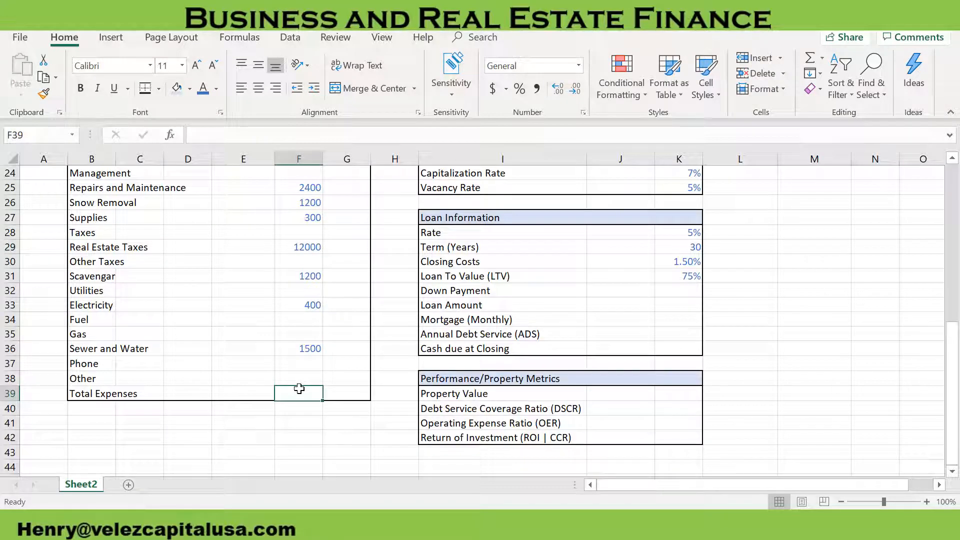
type("=sum")
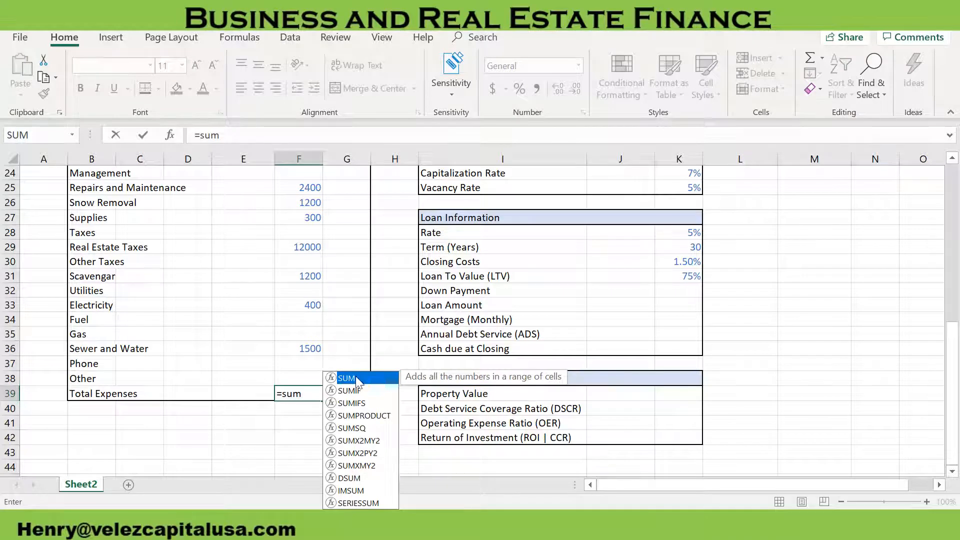
double_click(355, 376)
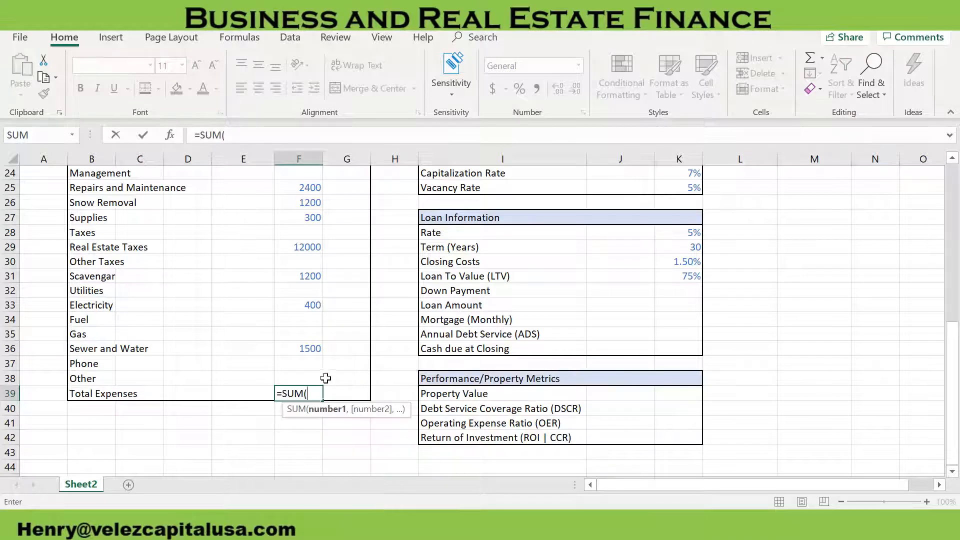
left_click_drag(317, 377, 290, 257)
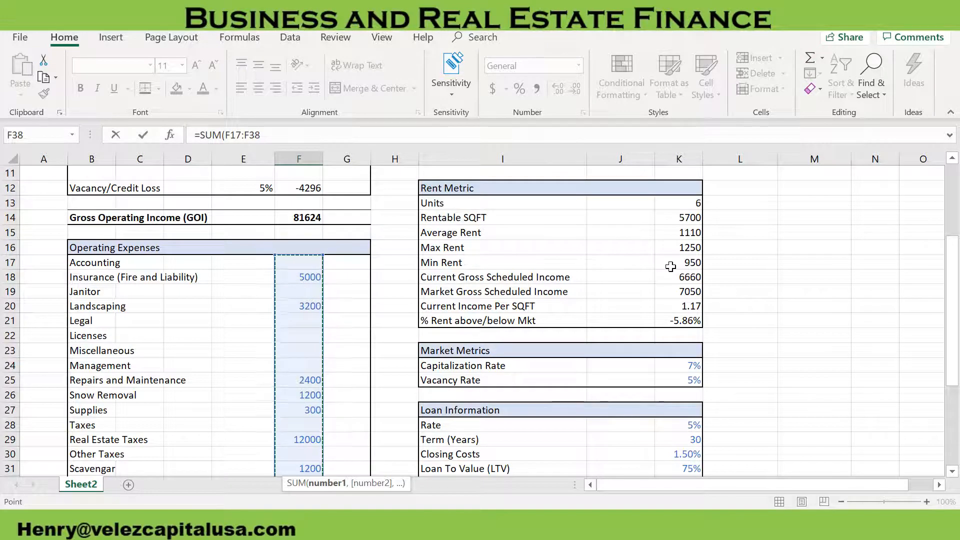
key("Return")
Turn Total Expenses in F39 into a negative amount by changing its formula to =-SUM(F17:F38)
left_click(304, 452)
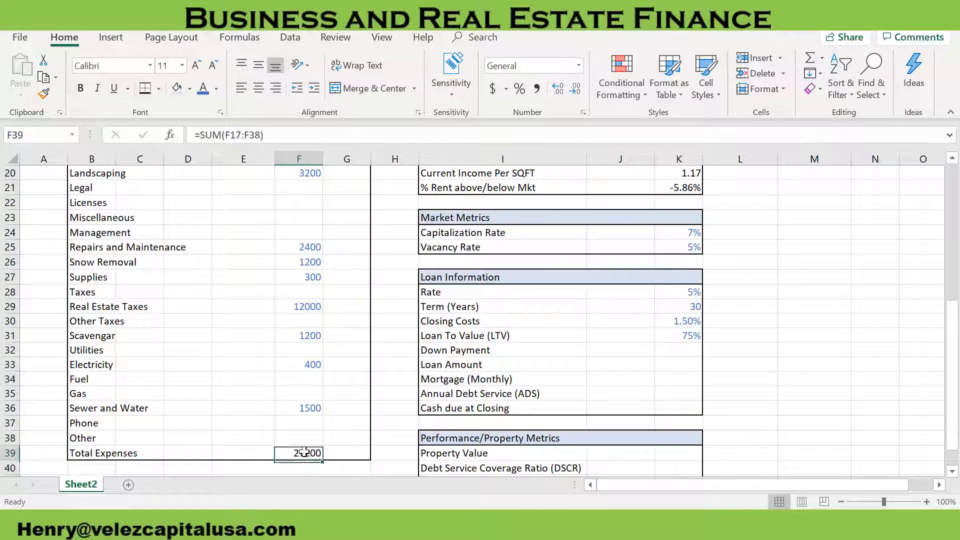
left_click(203, 137)
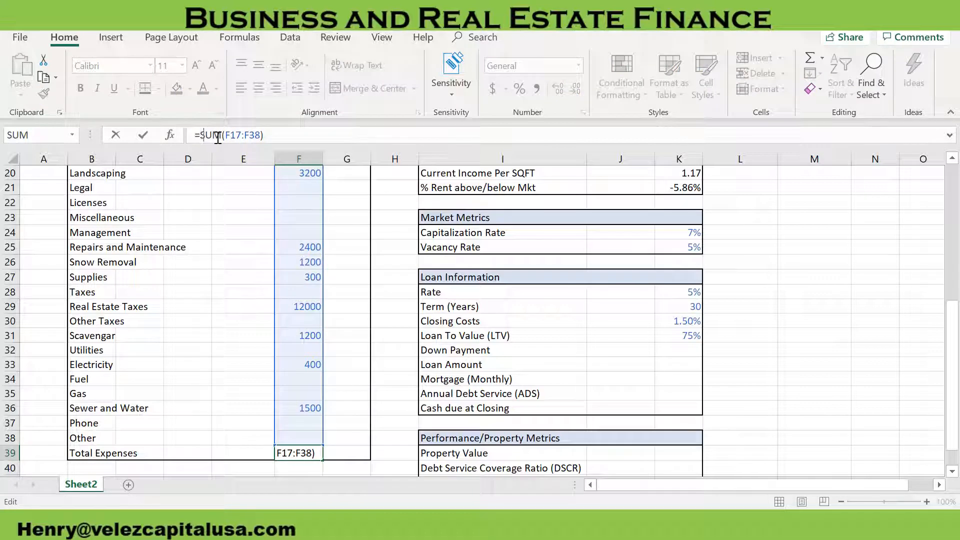
type("-")
key("Return")
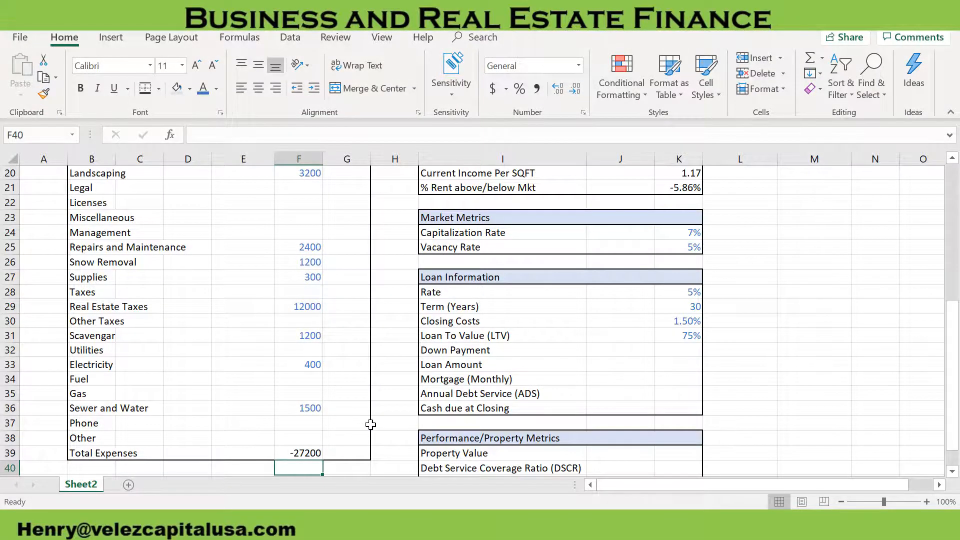
Enter the formula =F38/$F$39 in G38 to calculate the Other expense's share of Total Expenses, with the total locked as an absolute reference
scroll(367, 425, "up", 3)
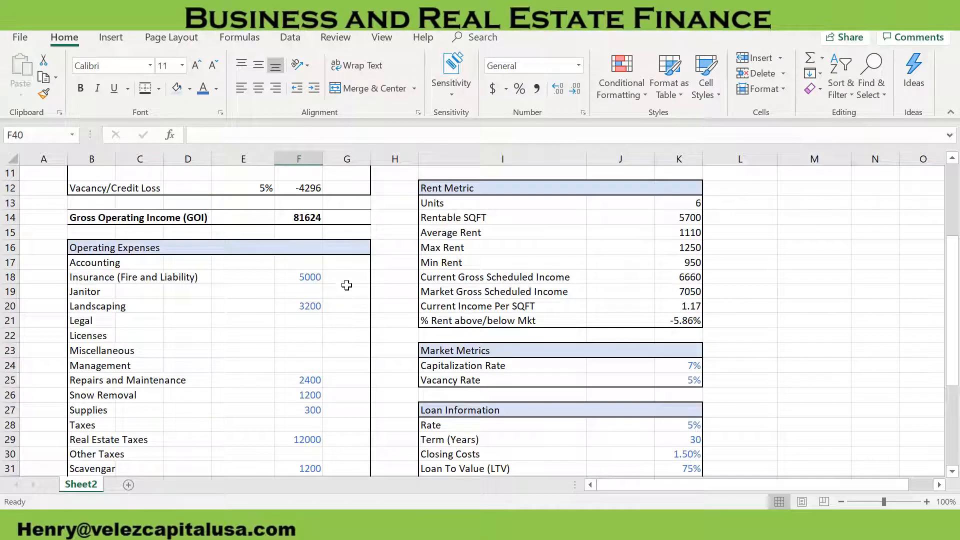
scroll(346, 339, "down", 4)
left_click(353, 393)
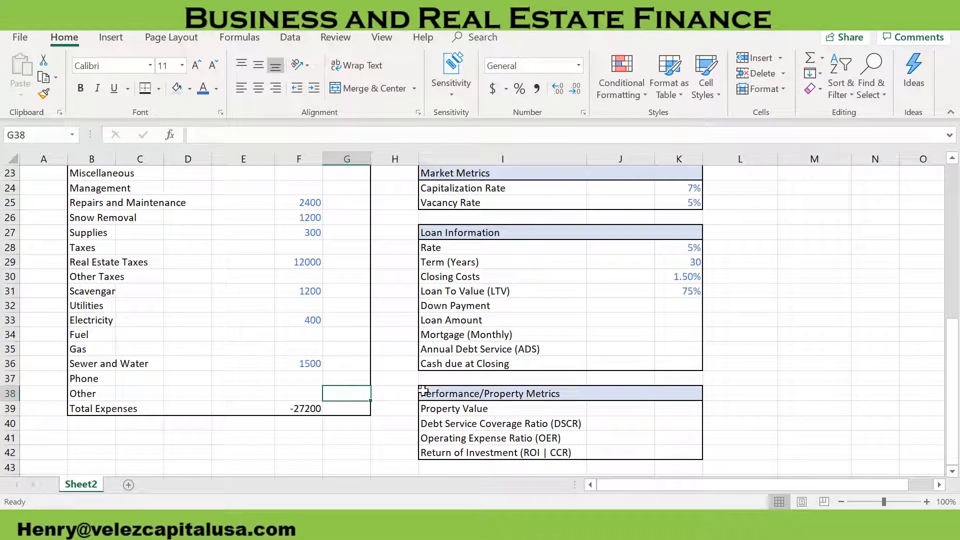
type("=")
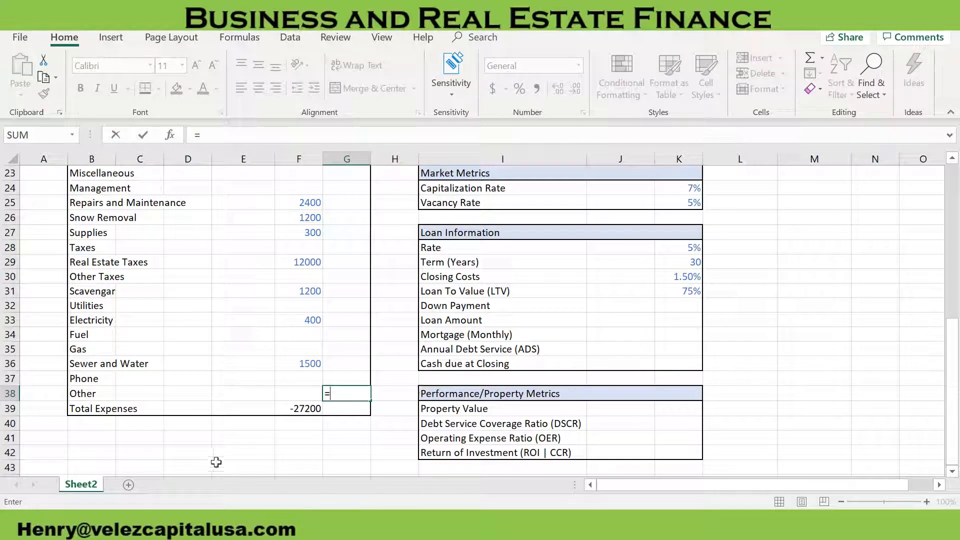
left_click(287, 396)
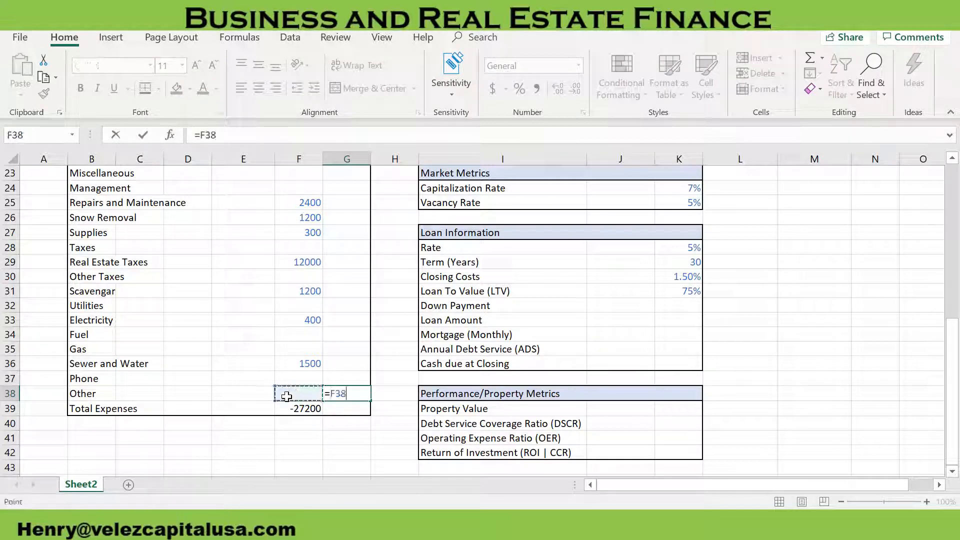
type("/")
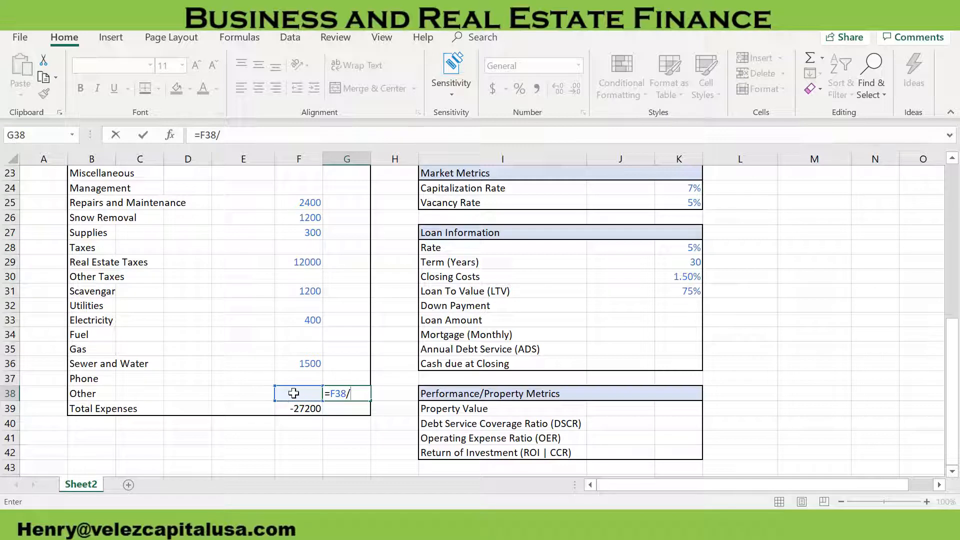
left_click(306, 410)
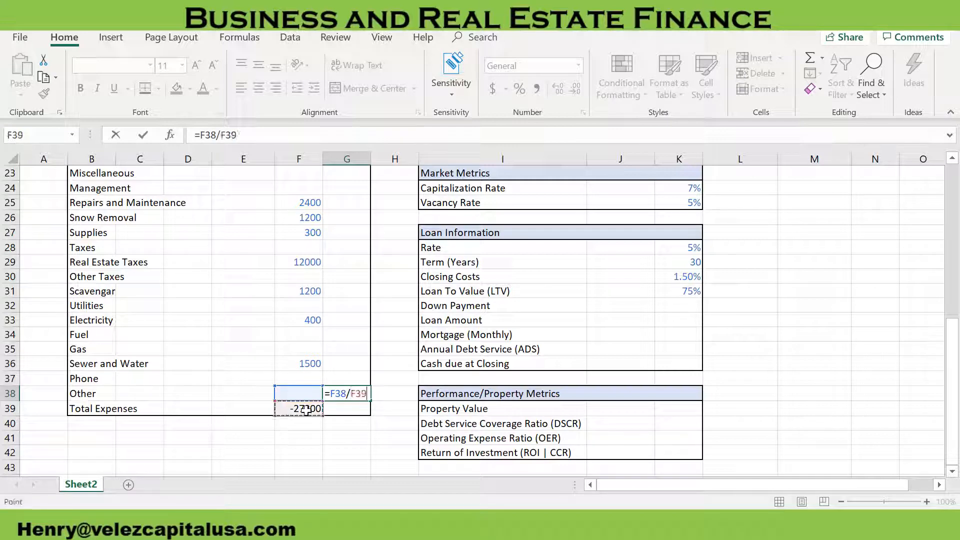
left_click(227, 136)
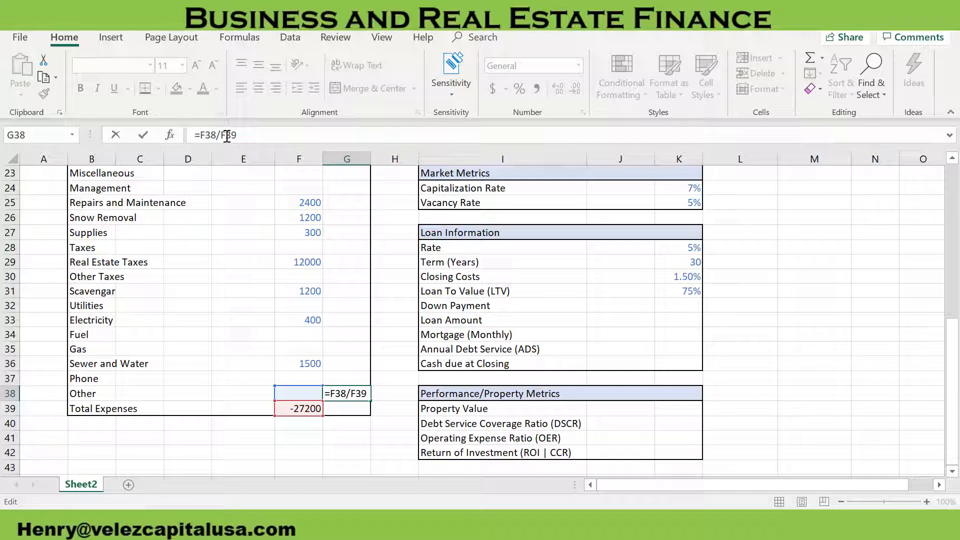
key("F4")
left_click(277, 139)
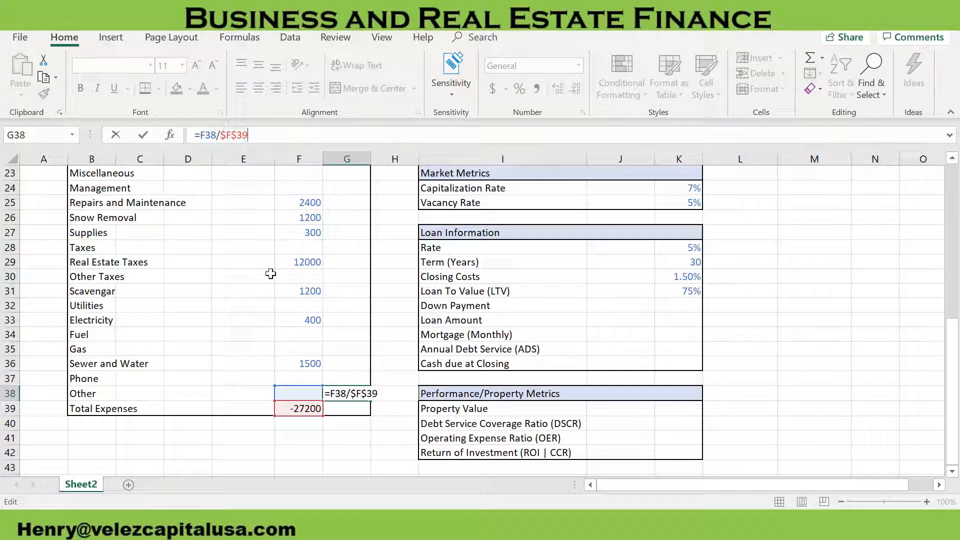
key("Return")
Copy the expense share formula from G38 up the column to the Accounting row, G17
left_click(369, 394)
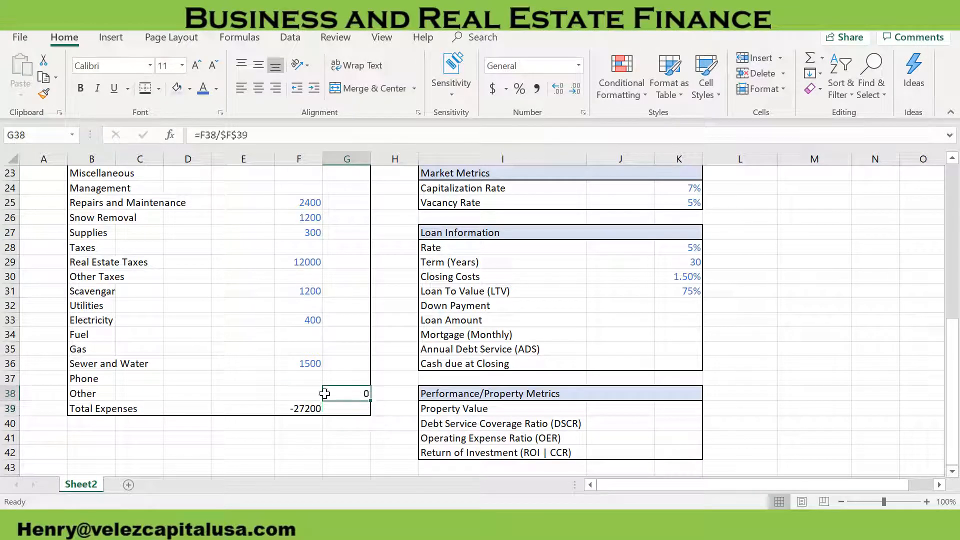
left_click_drag(371, 400, 354, 215)
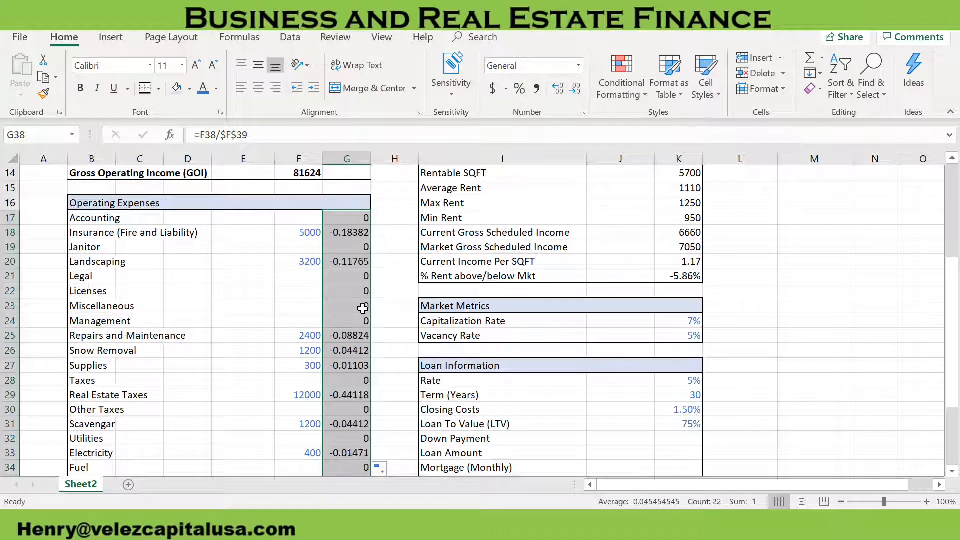
scroll(363, 302, "down", 3)
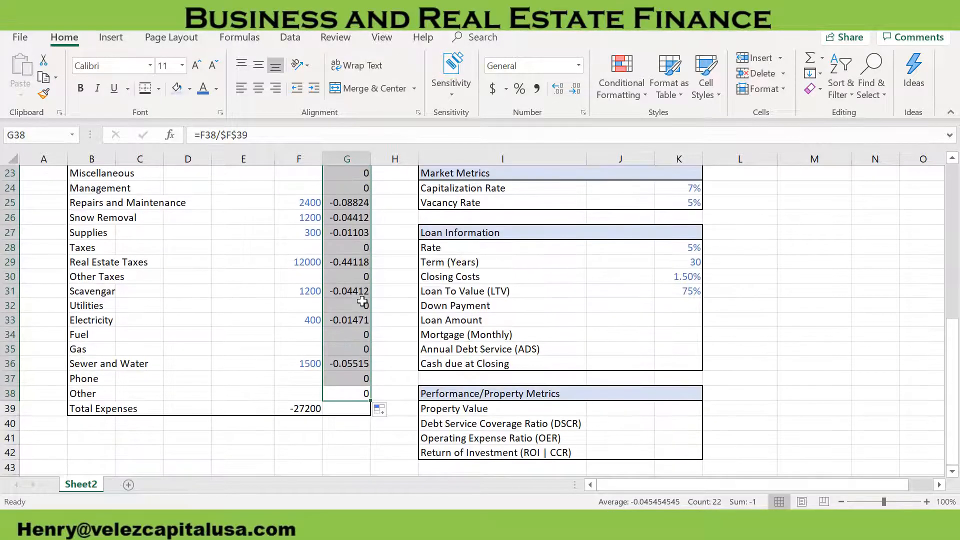
scroll(356, 423, "up", 1)
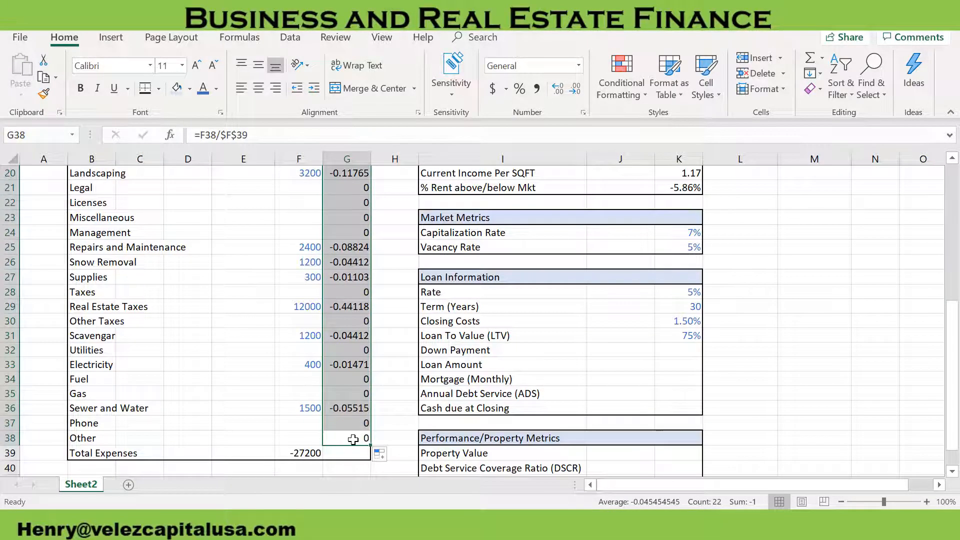
Reverse the sign of the share formula in G38 by changing it to =-F38/$F$39
left_click(353, 440)
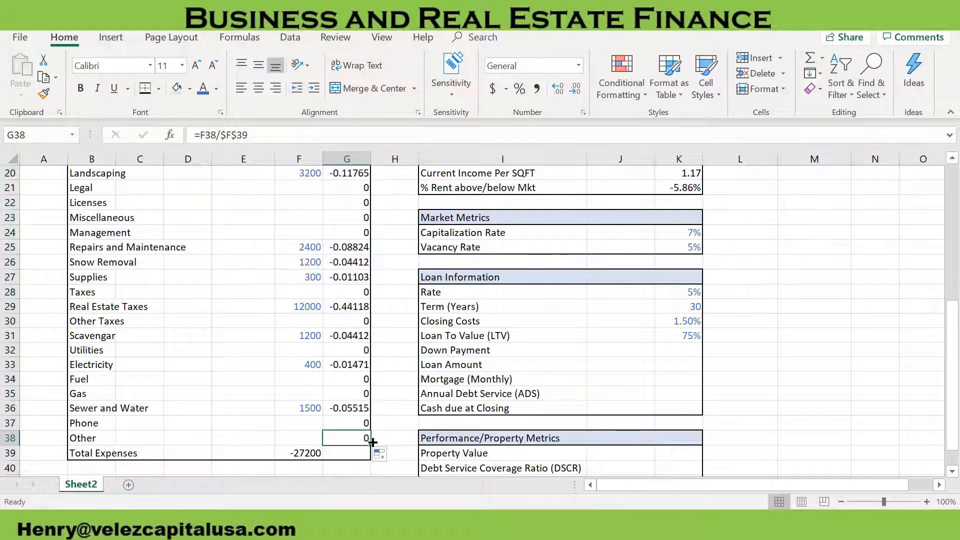
left_click(200, 136)
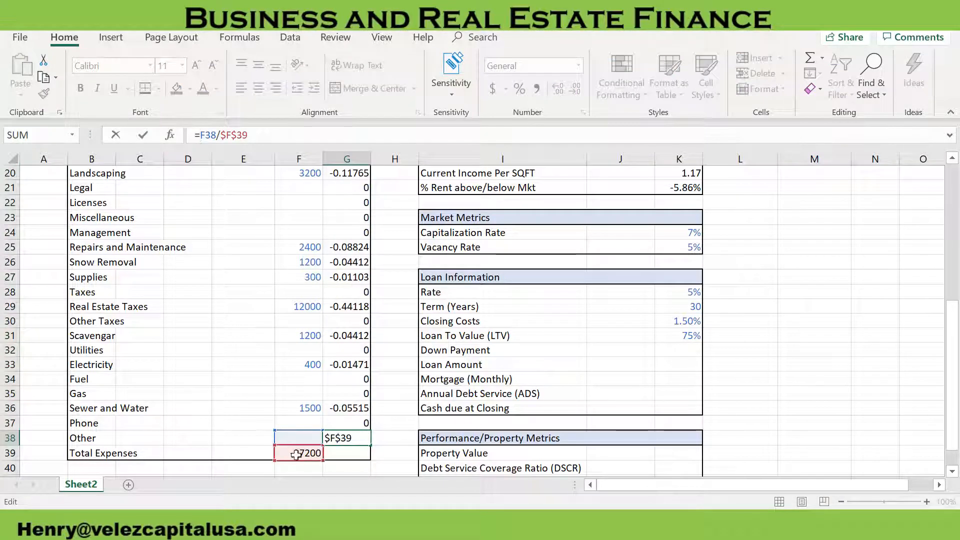
type("-")
key("Return")
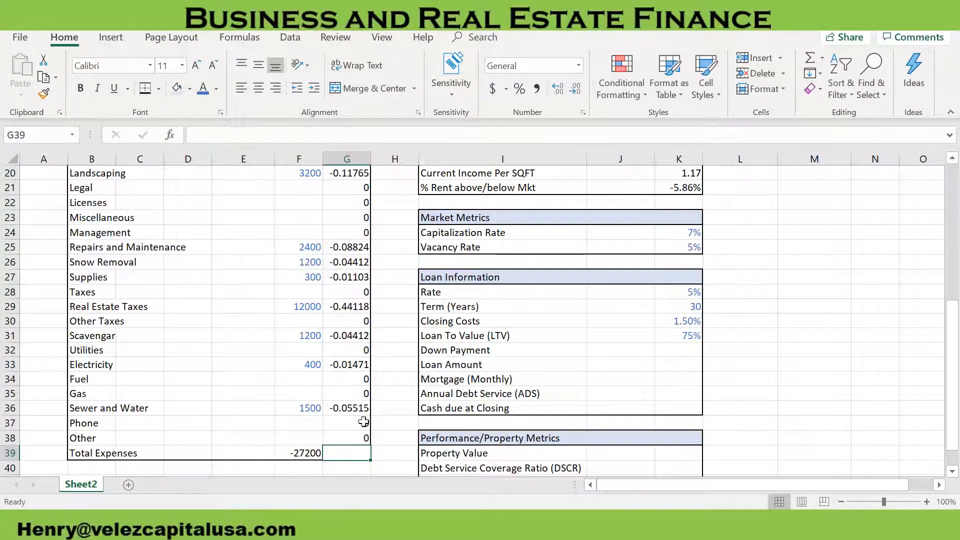
Fill the corrected formula from G38 up to G17 and format the range as percentages
left_click(360, 437)
left_click_drag(371, 445, 355, 199)
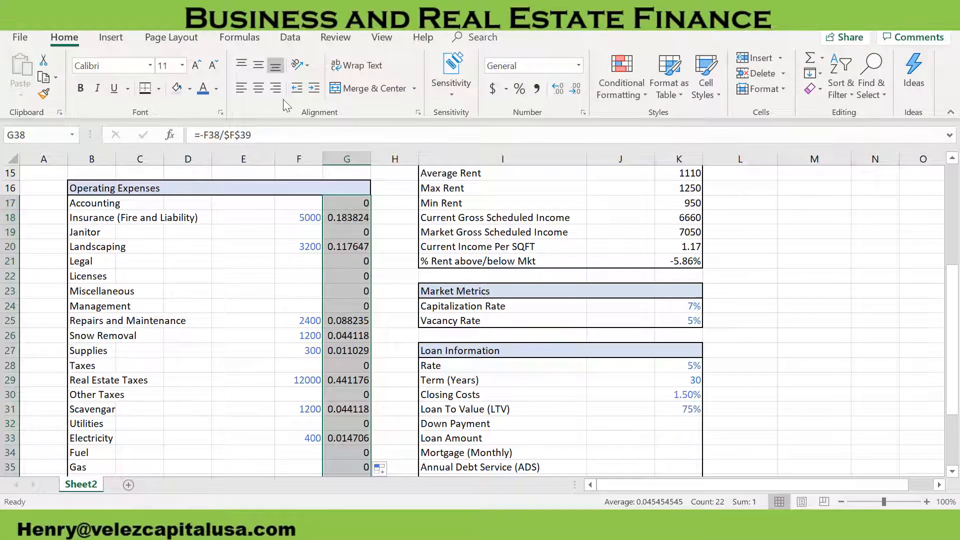
left_click(523, 90)
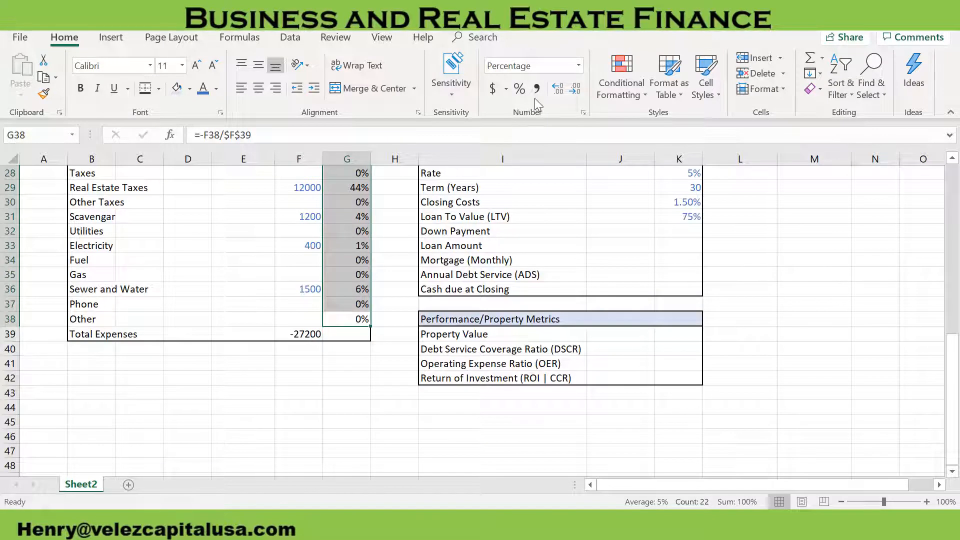
Show the expense share percentages in G17:G38 with two decimal places
left_click(559, 88)
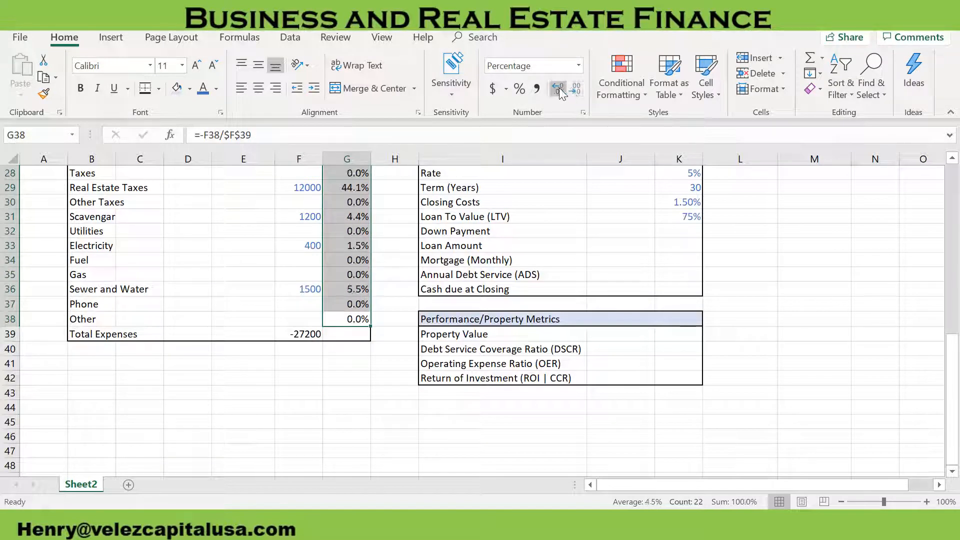
left_click(559, 88)
scroll(401, 230, "up", 4)
left_click(401, 230)
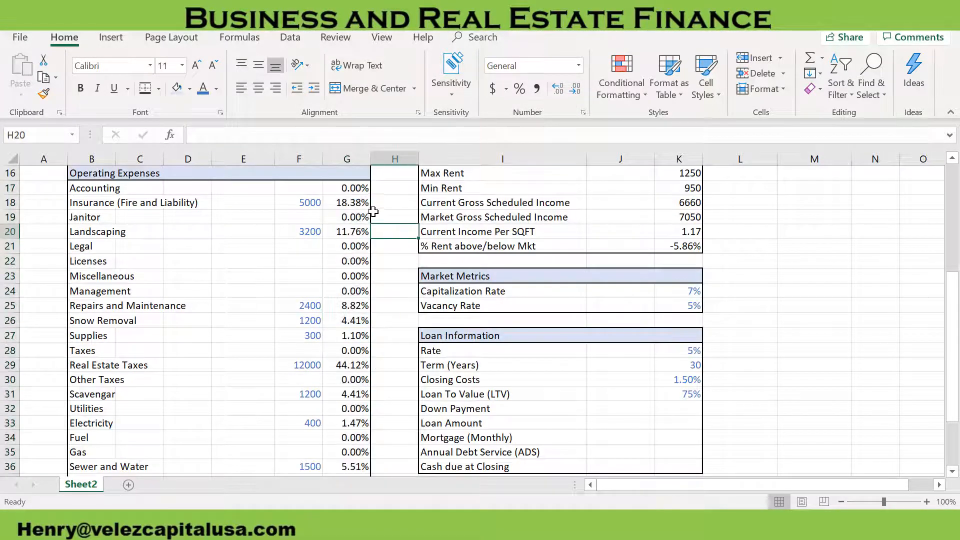
Select the expense shares from G38 up to G17 to check their sum
scroll(348, 234, "down", 1)
left_click_drag(351, 449, 353, 189)
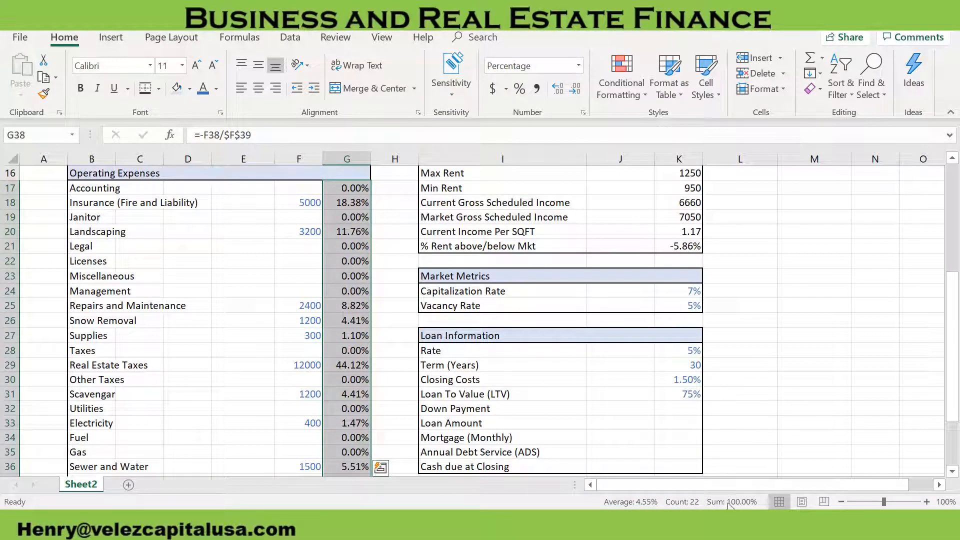
left_click(374, 354)
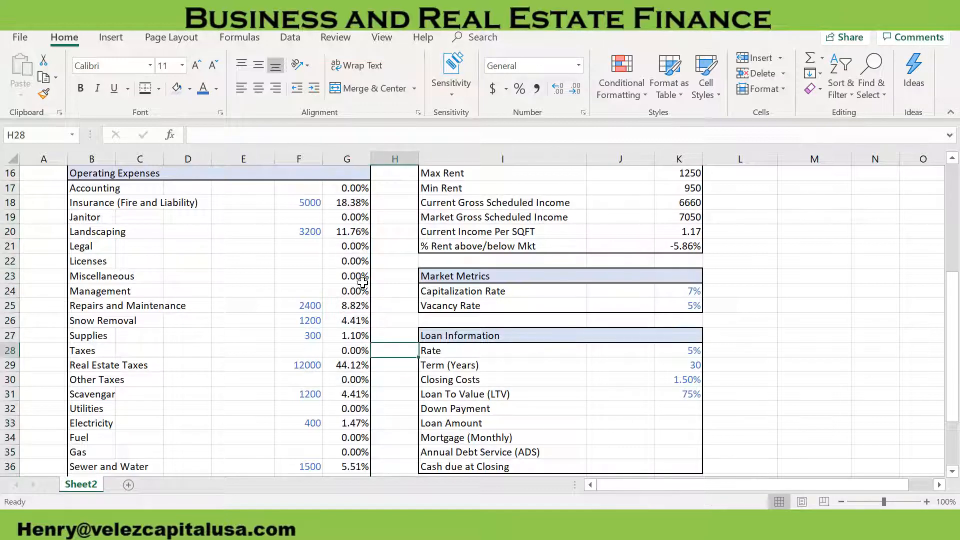
Enter the label Net Operating Income (NOI) in B41, below the Total Expenses row
scroll(345, 362, "down", 2)
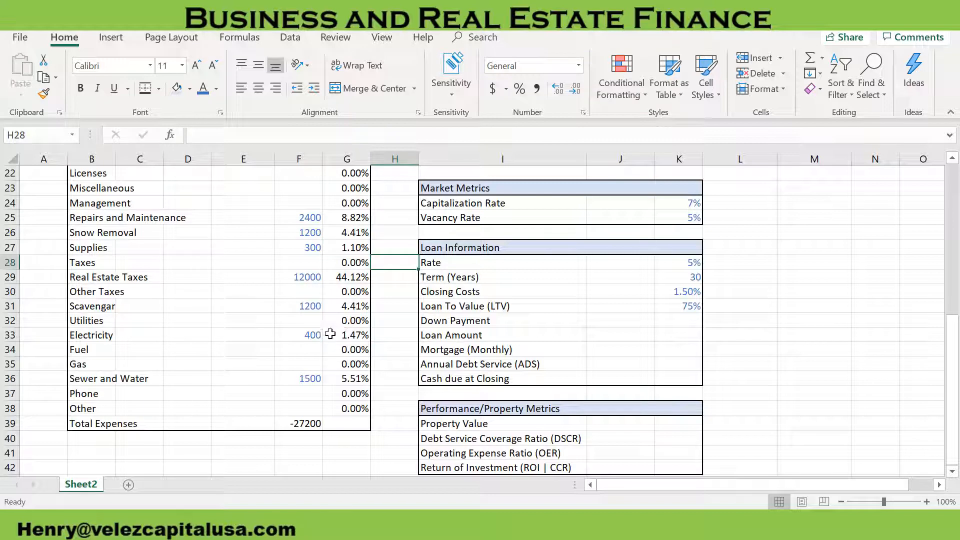
scroll(210, 384, "down", 1)
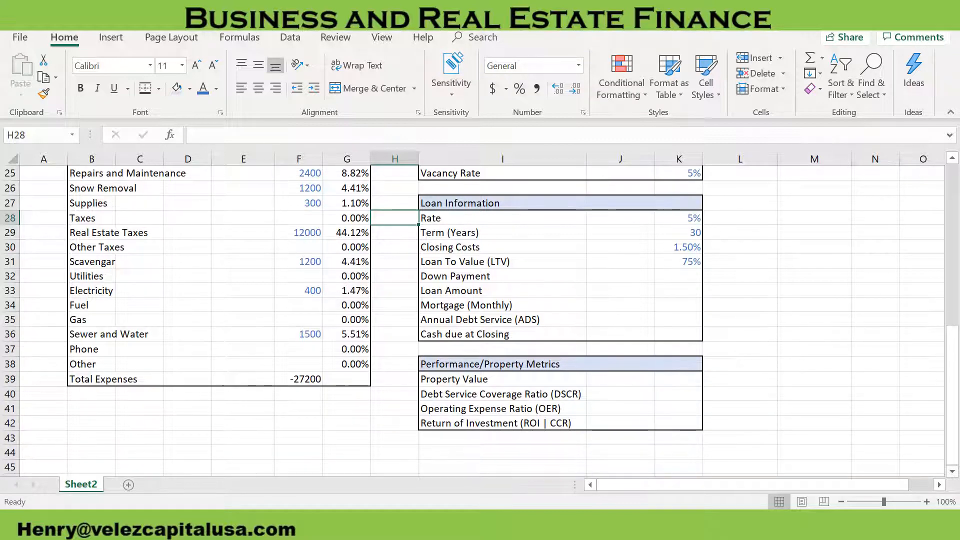
scroll(481, 320, "down", 1)
scroll(480, 320, "up", 1)
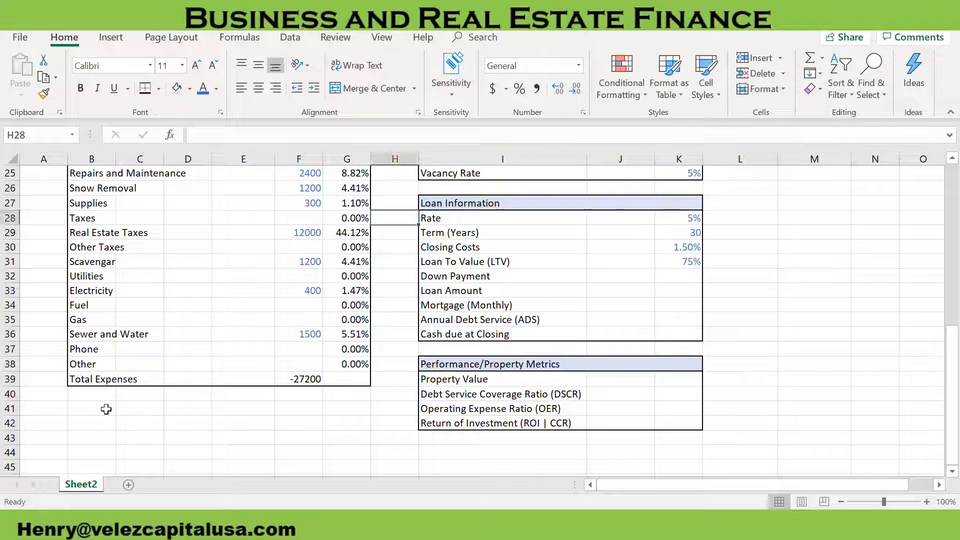
left_click(89, 408)
type("Ne")
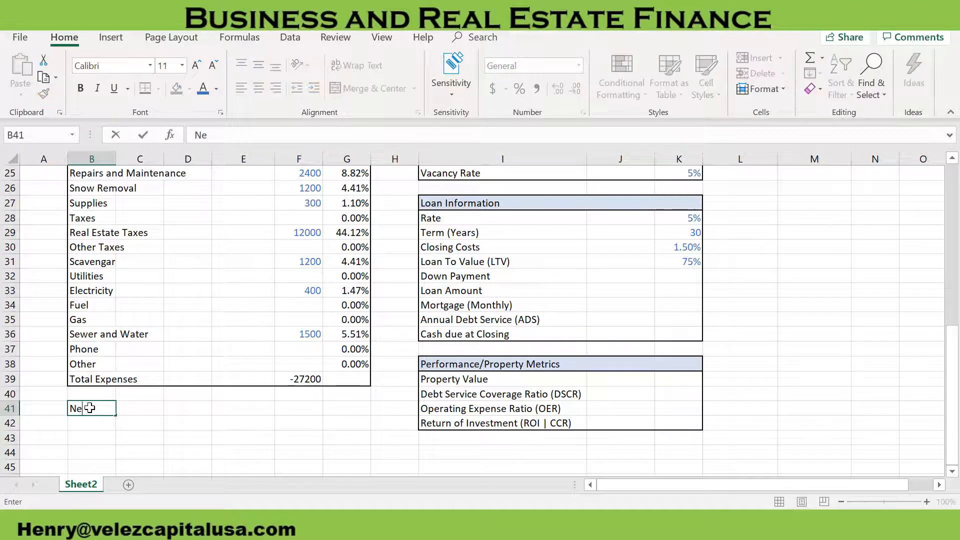
type("t Operat")
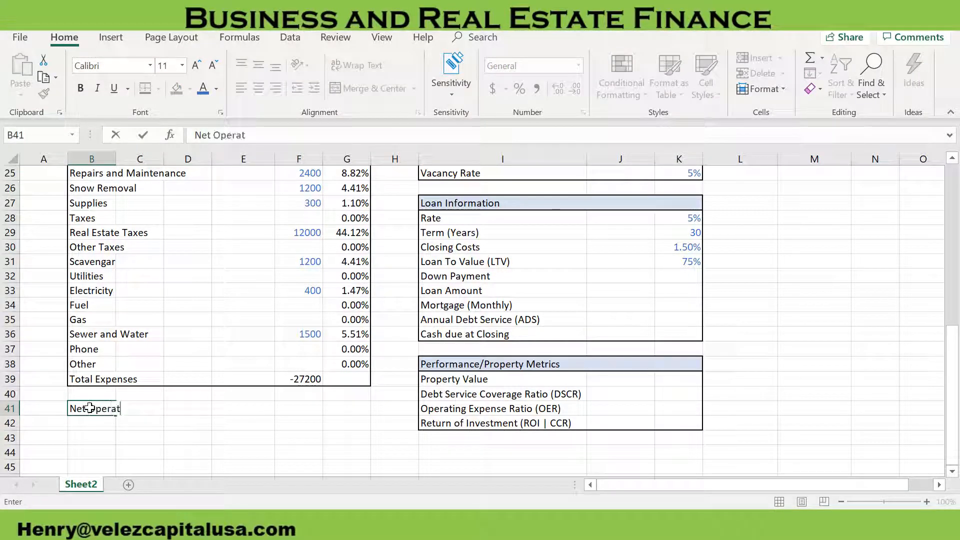
type("ing Income (NOI")
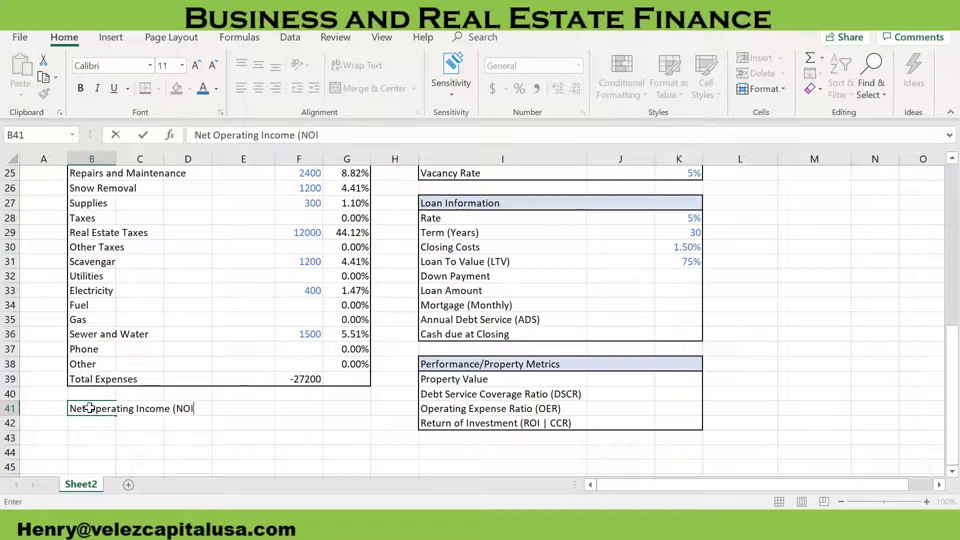
key("Tab")
key("Tab")
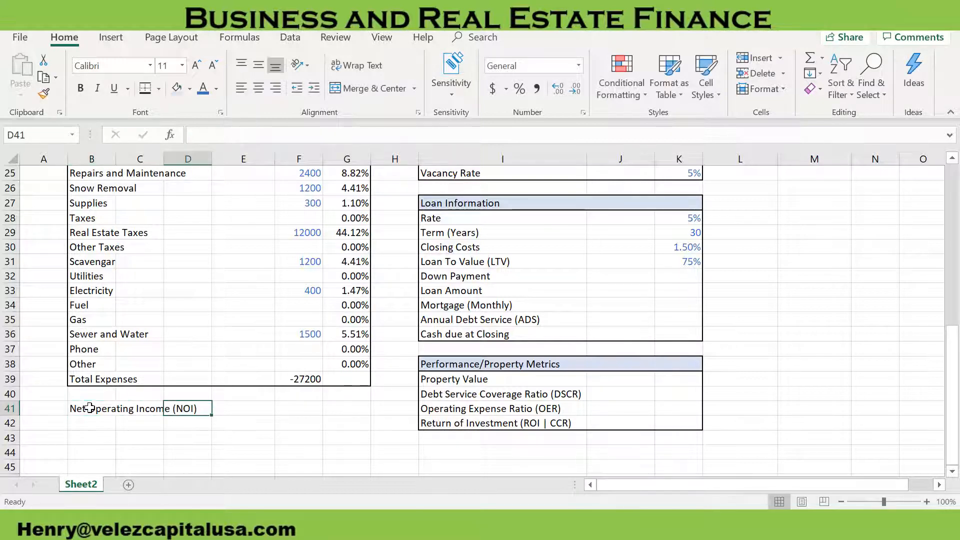
Add the label Annual Debt Service (ADS) in B43, leaving a blank row below the NOI label
key("Return")
key("Return")
type("Annual")
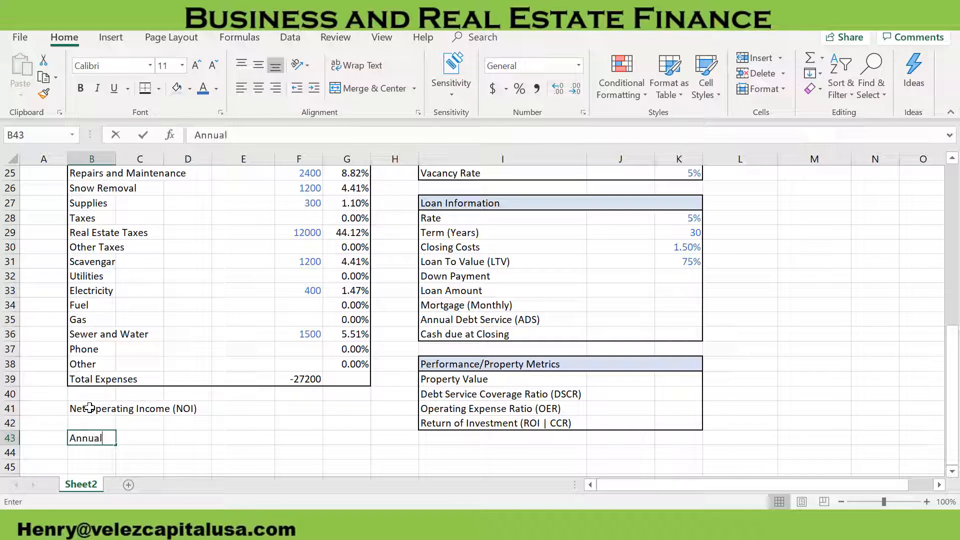
type(" Debt Ser")
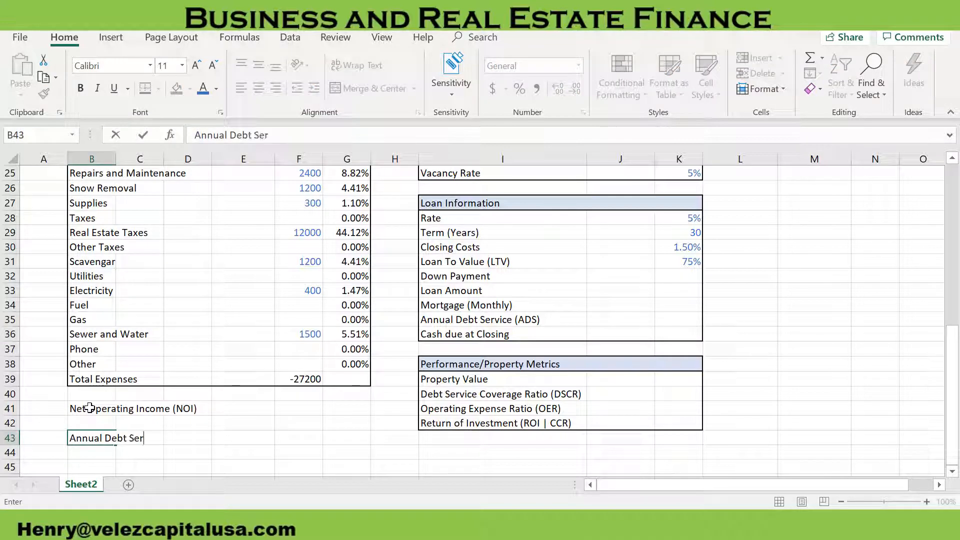
type("vice (ADS)")
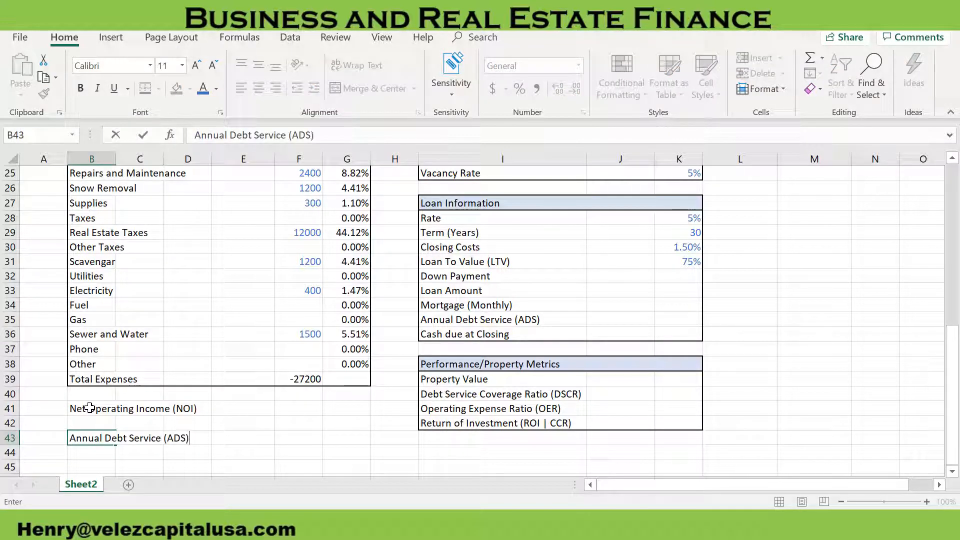
Add the label Cashflow Before Taxes (CFBT) in B45, leaving a blank row below the ADS label
key("Return")
key("Return")
type("Cash")
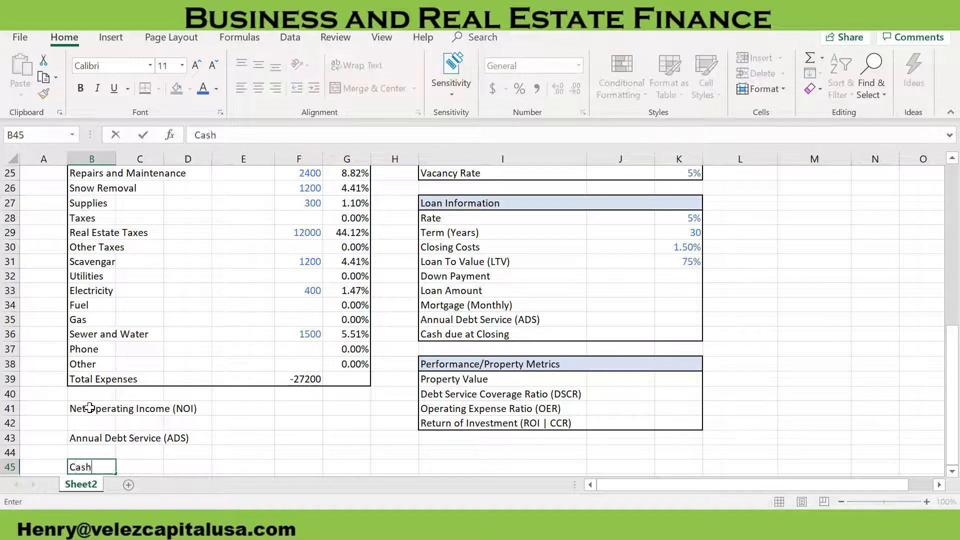
type("flow Before T")
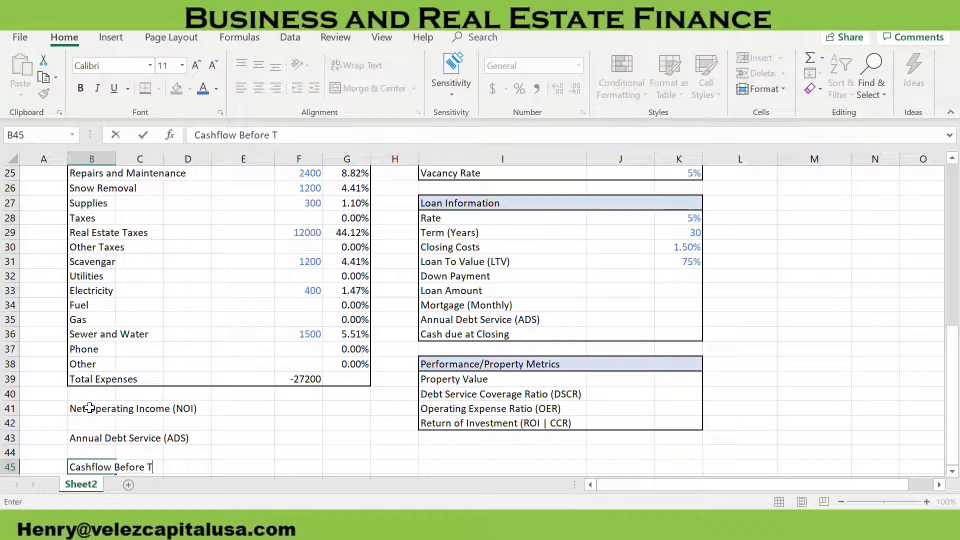
type("axes (C")
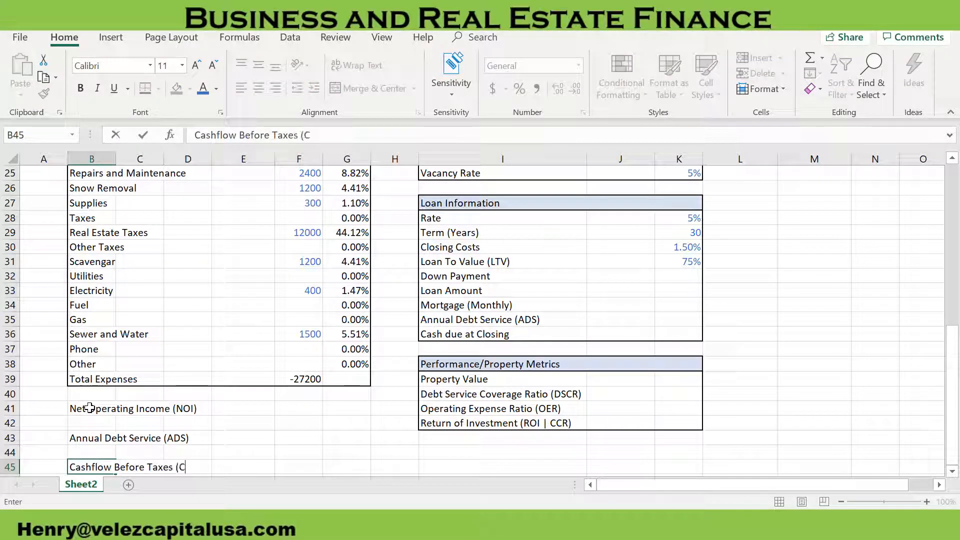
type("FBT)")
key("Return")
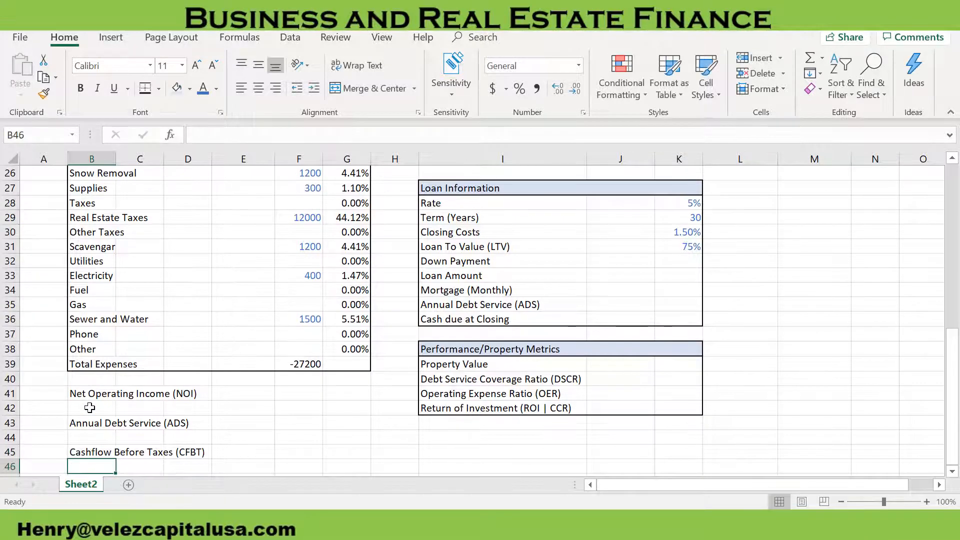
Calculate Net Operating Income in F41 with =F14+F39, adding Gross Operating Income and the negative Total Expenses
left_click(304, 393)
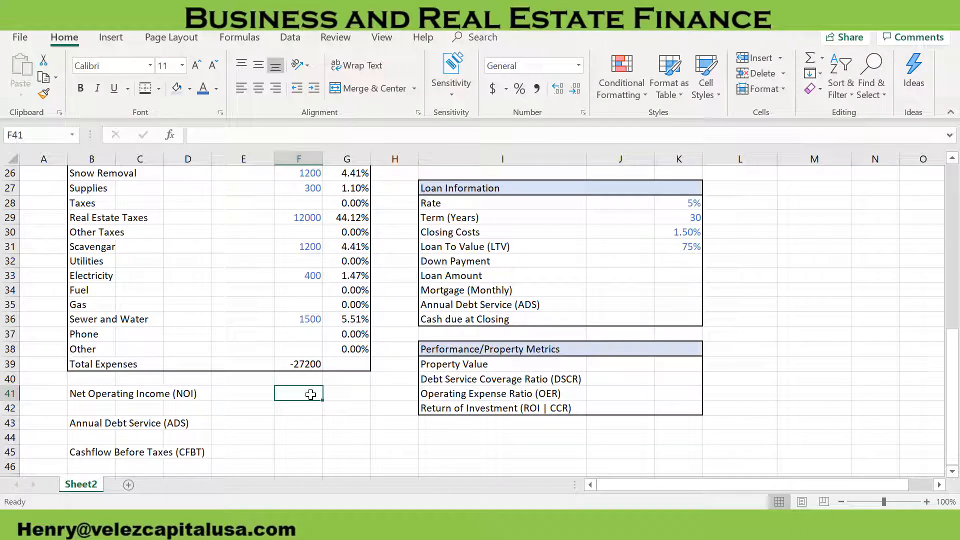
type("=")
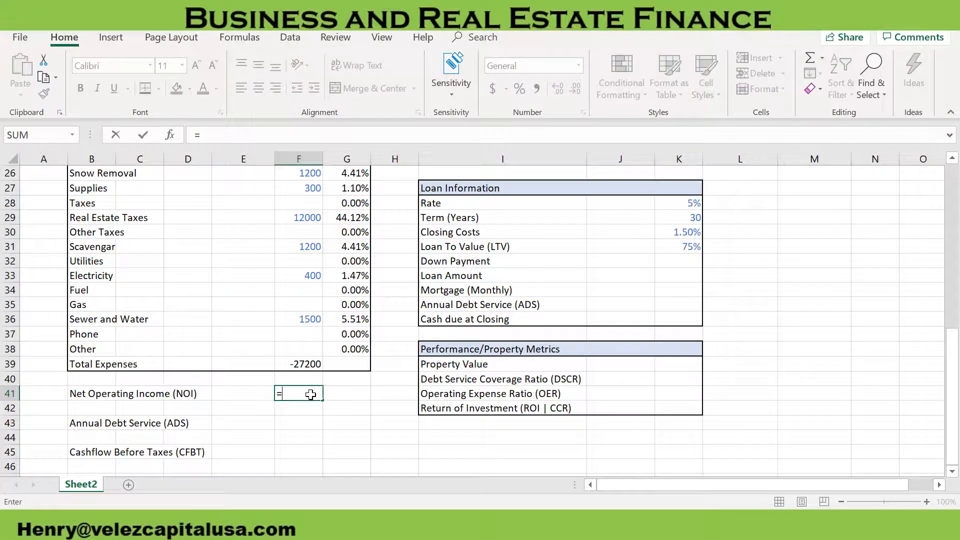
scroll(310, 395, "up", 6)
left_click(293, 261)
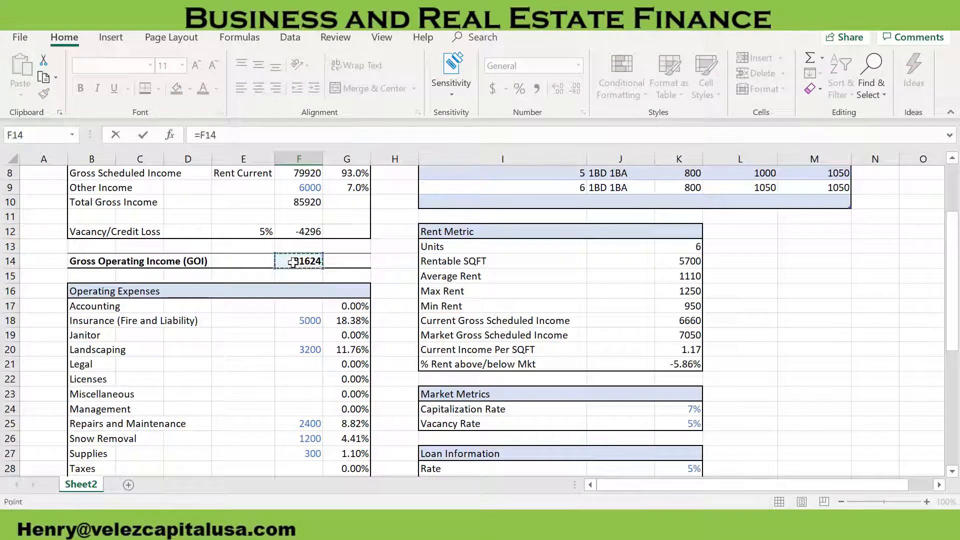
scroll(292, 261, "down", 5)
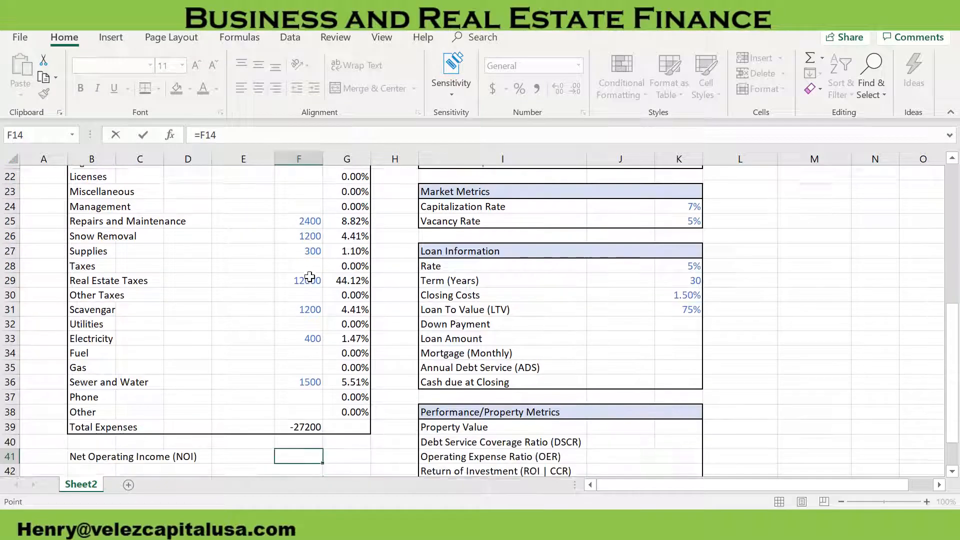
scroll(310, 276, "down", 1)
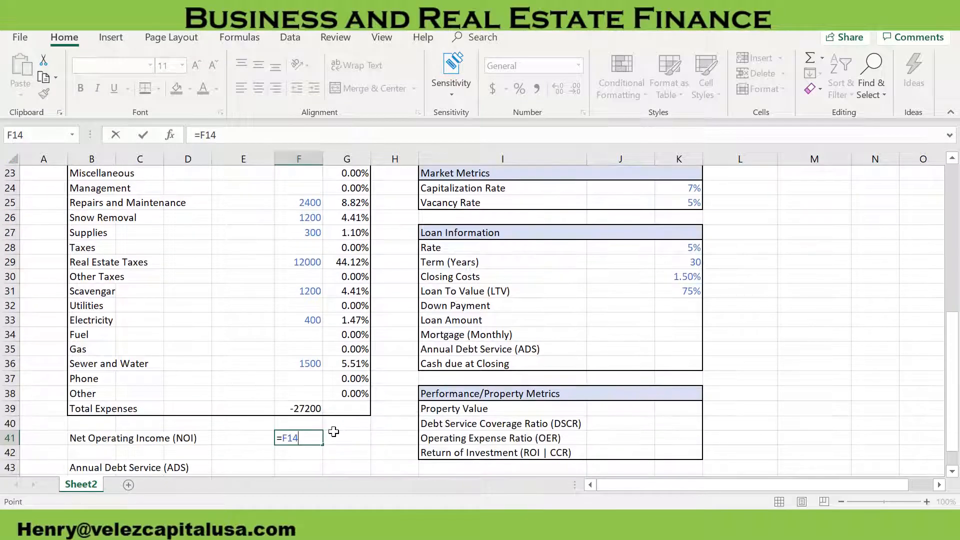
left_click(310, 409)
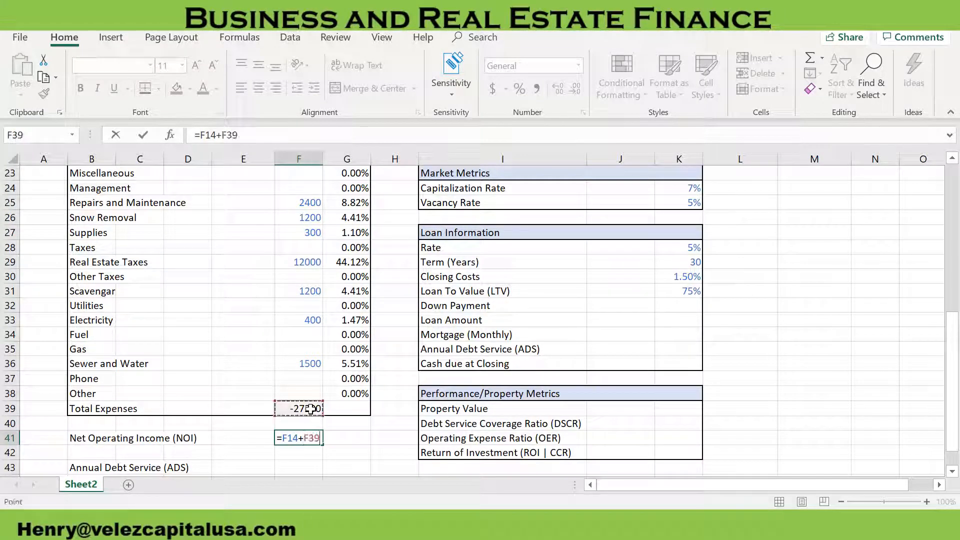
key("Return")
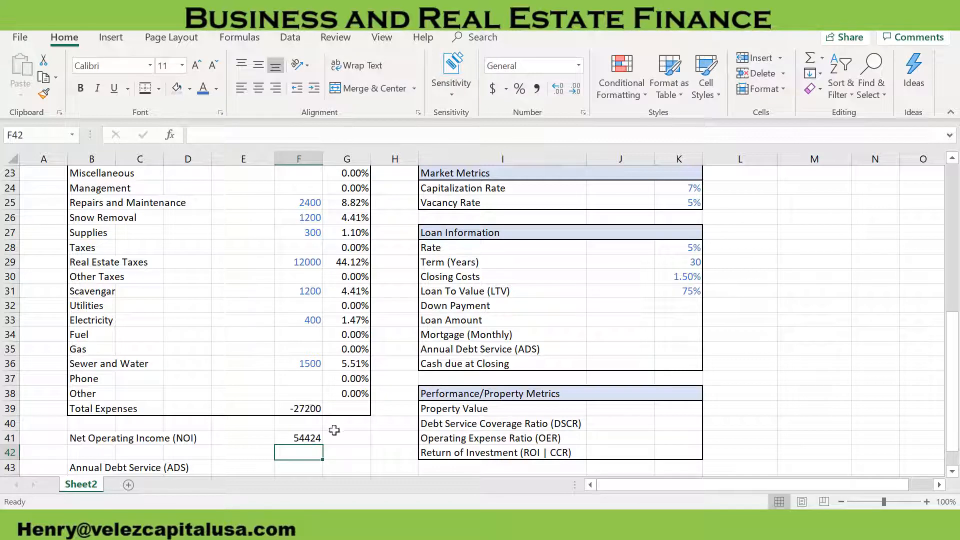
Make the Net Operating Income row bold from B41 to F41
scroll(334, 430, "down", 1)
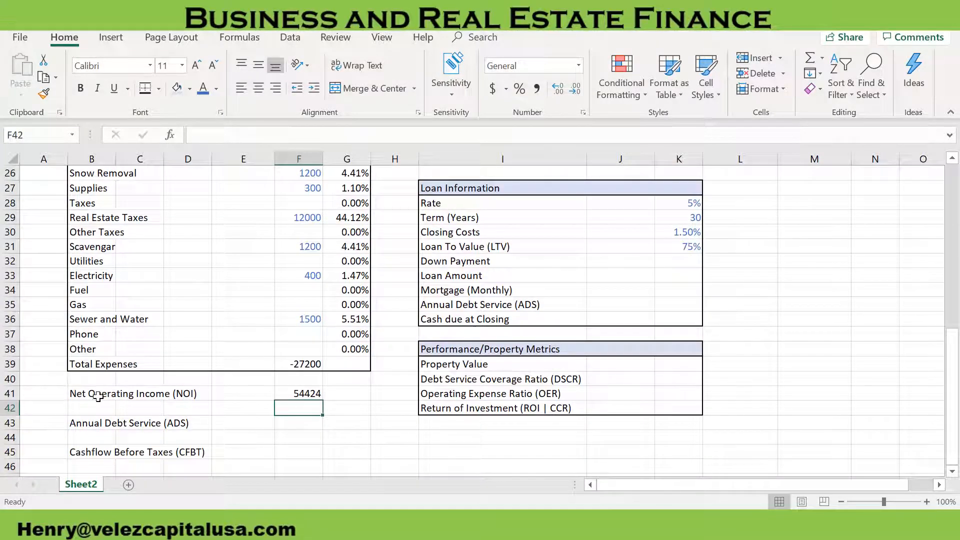
left_click_drag(98, 396, 311, 393)
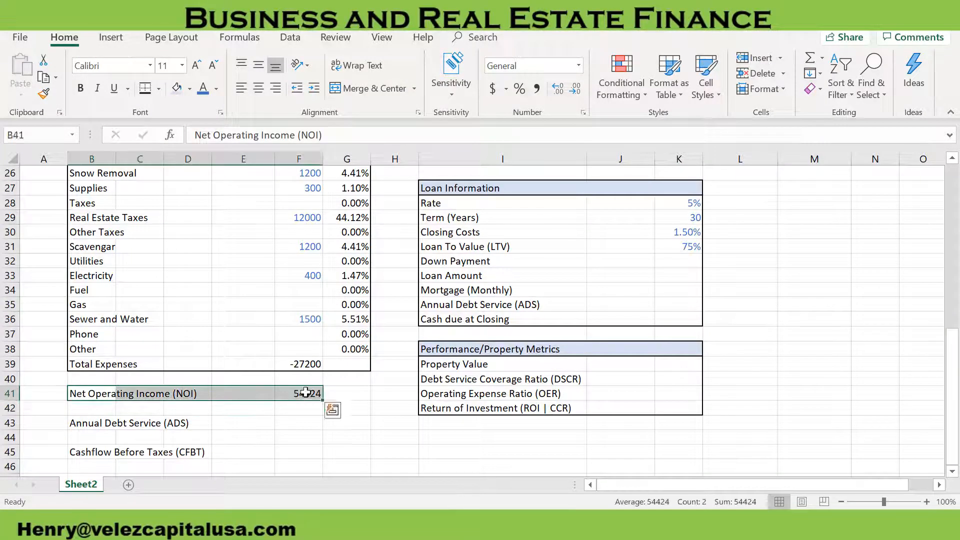
key("ctrl+b")
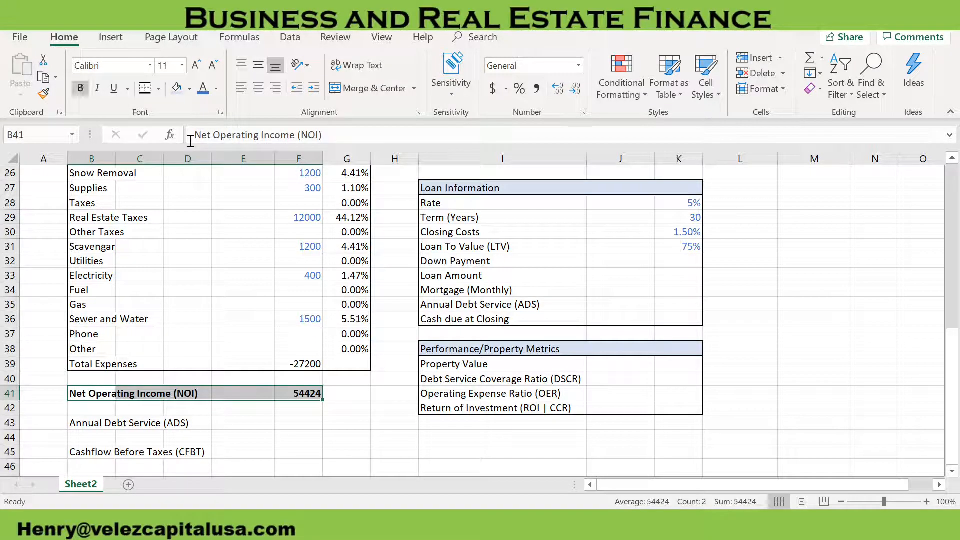
left_click(301, 423)
Calculate Property Value in K39 with =F41/K24, dividing Net Operating Income by the Capitalization Rate
left_click(673, 364)
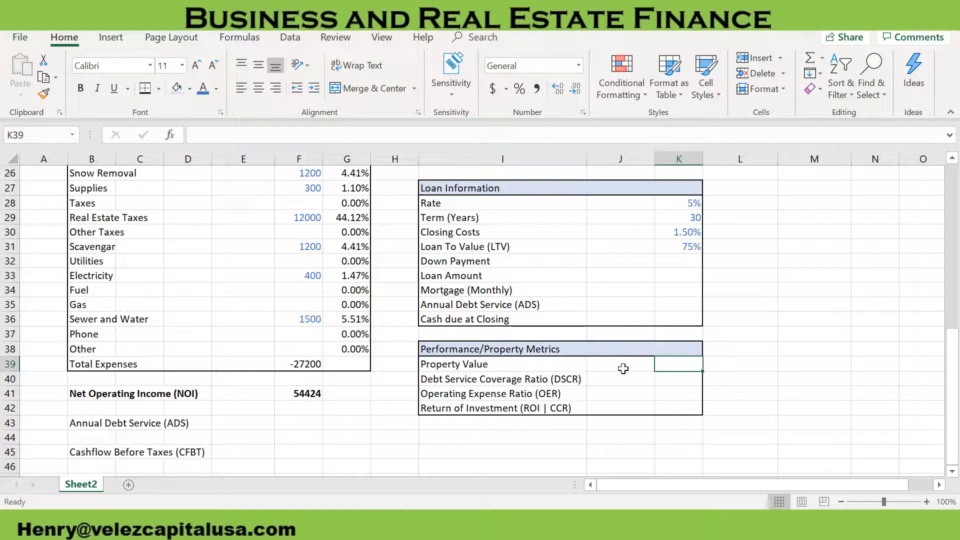
type("=")
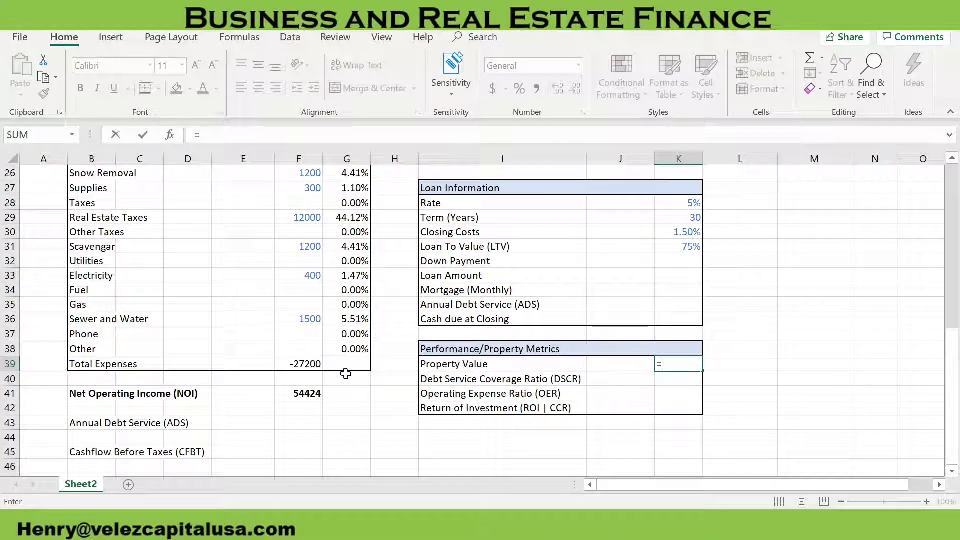
left_click(312, 395)
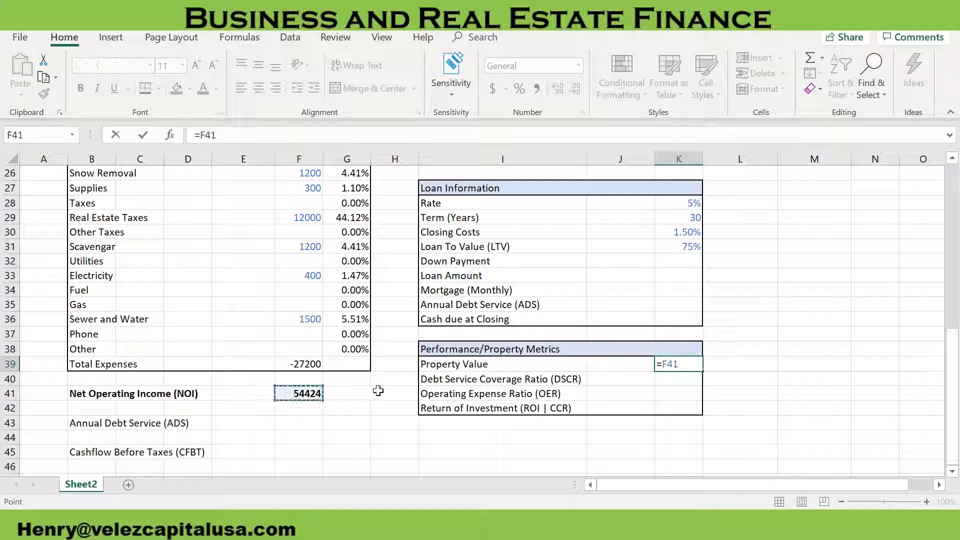
type("/")
scroll(671, 339, "up", 2)
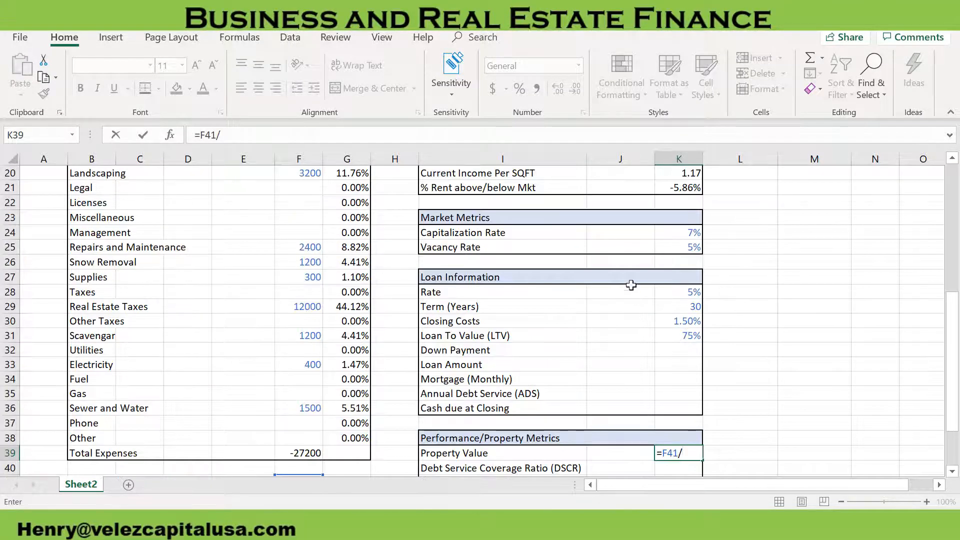
left_click(681, 238)
key("Return")
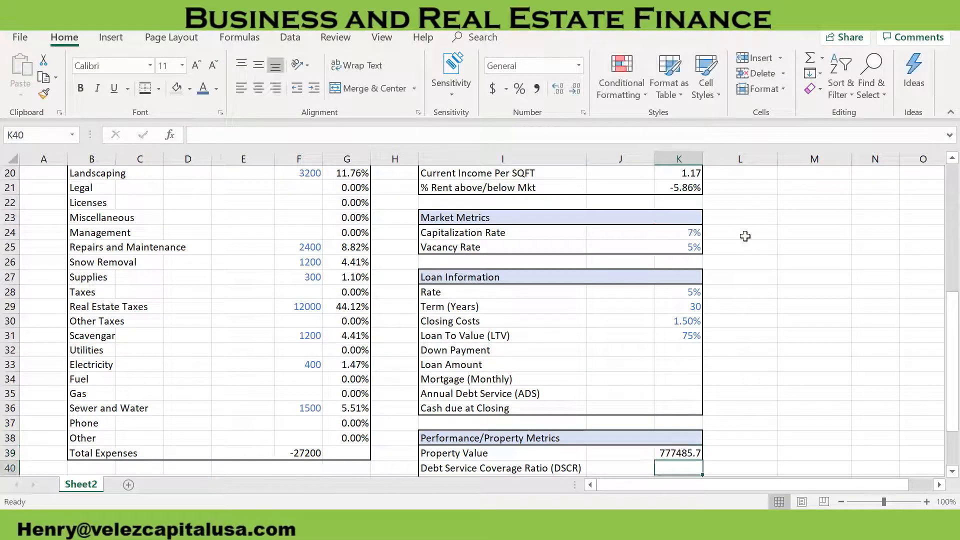
left_click(693, 452)
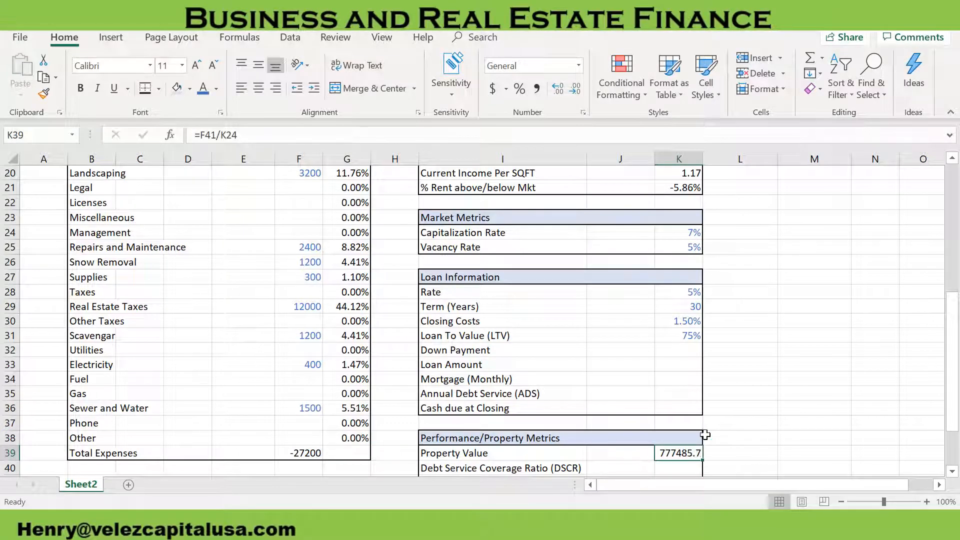
left_click(829, 385)
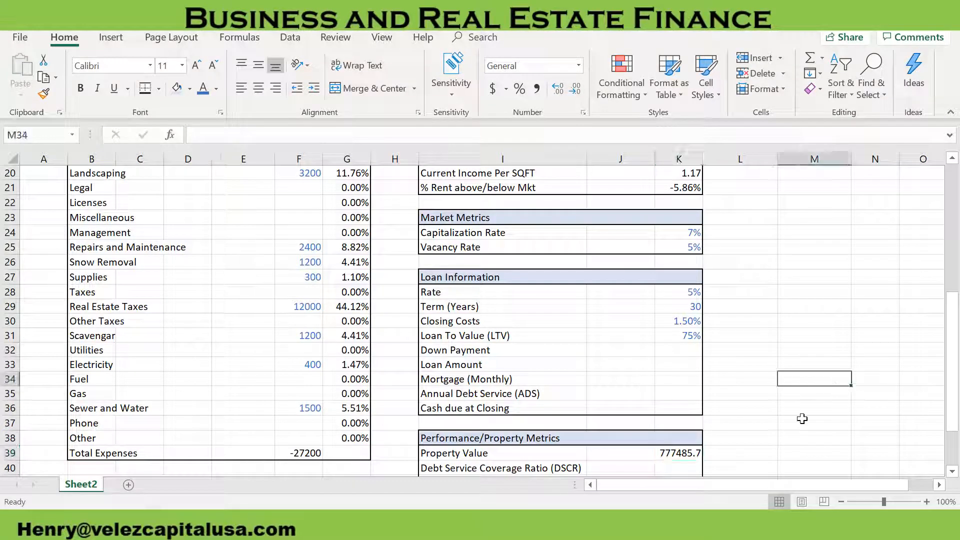
Test the Property Value formula's response by setting the Capitalization Rate in K24 to 12%
left_click(696, 452)
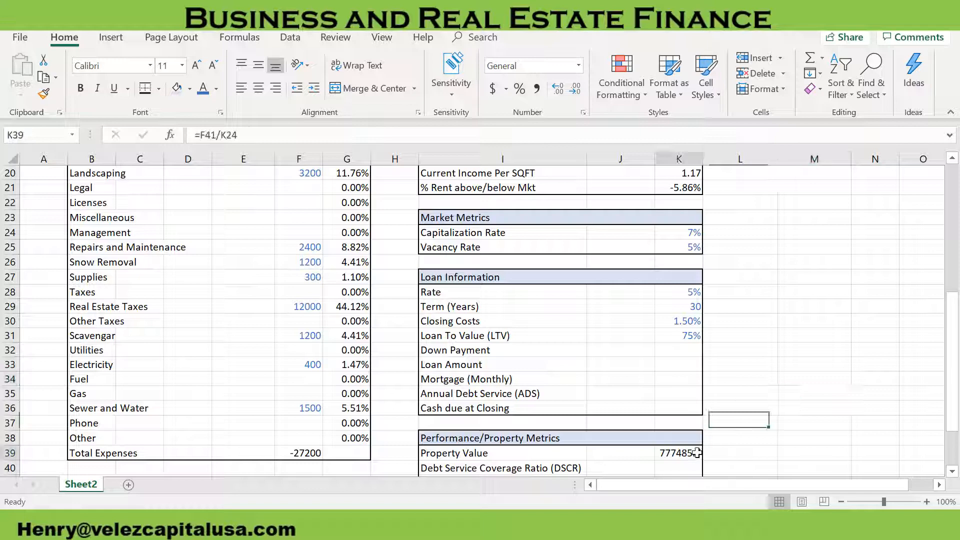
left_click(686, 233)
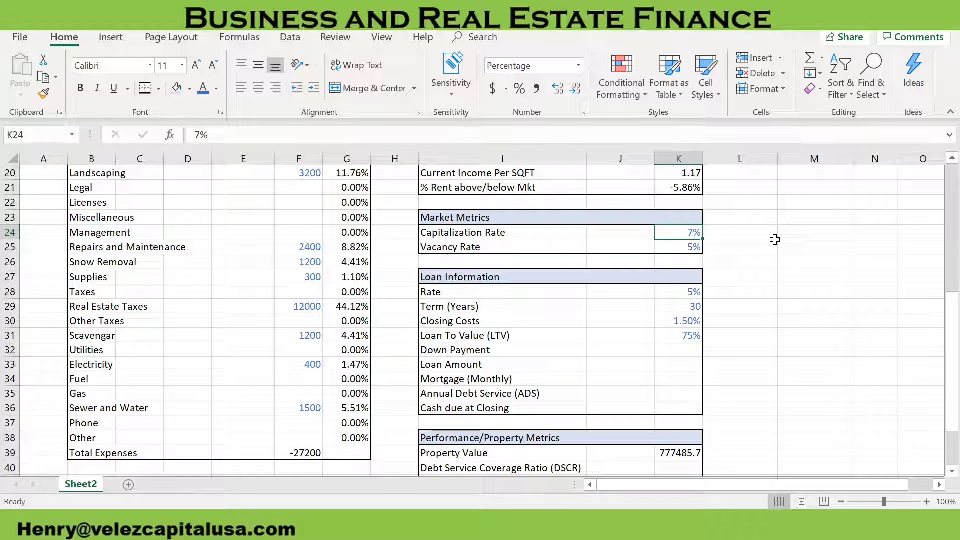
type("14")
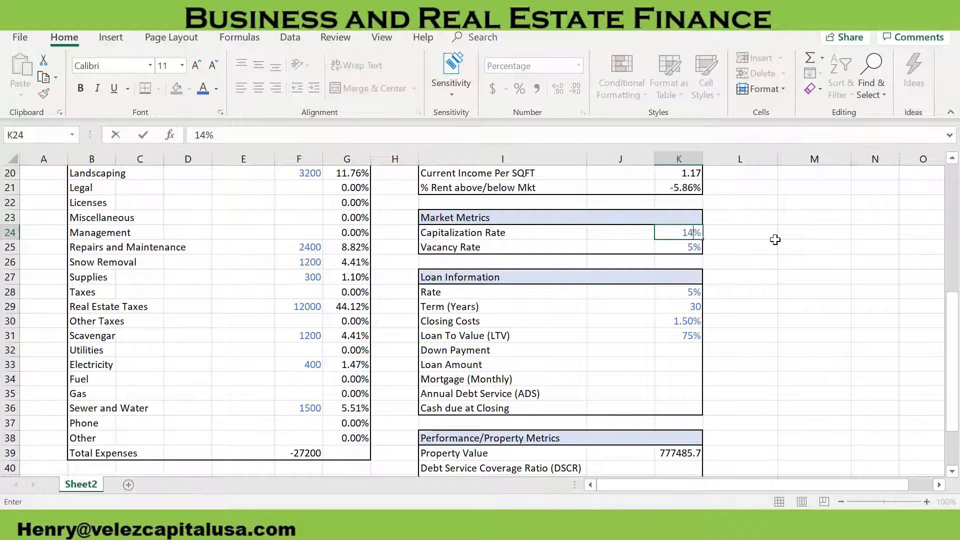
key("BackSpace")
type("2")
key("Return")
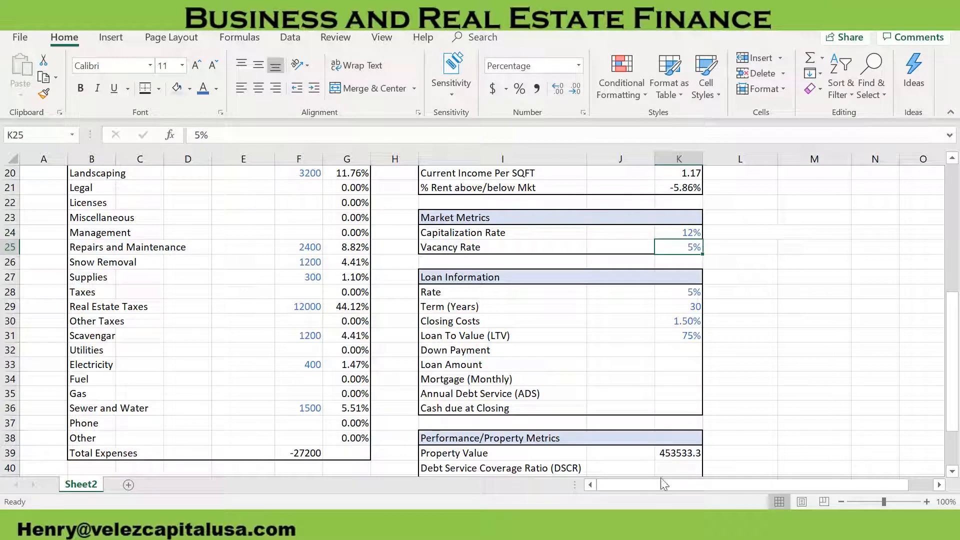
Test a Capitalization Rate of 5% in K24 against the Property Value
left_click(683, 235)
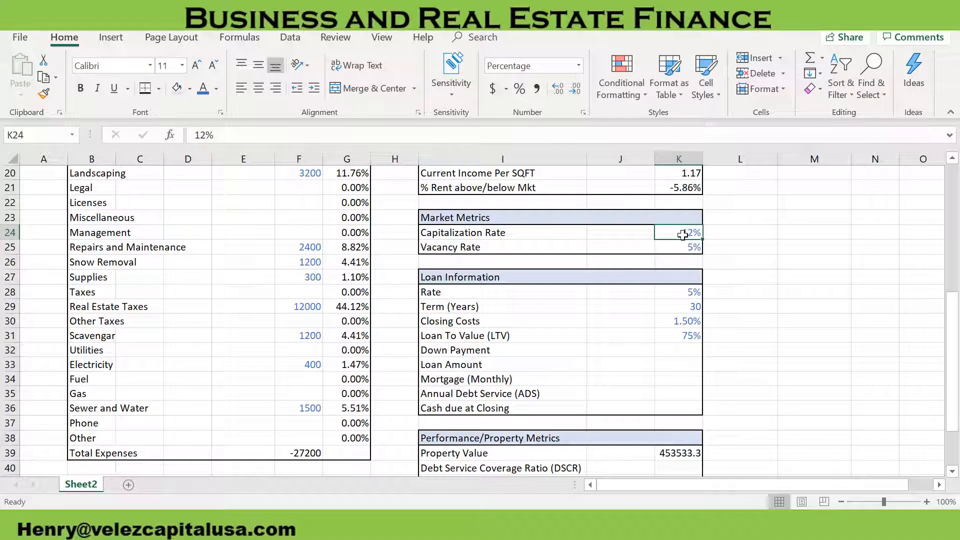
type("5")
key("Return")
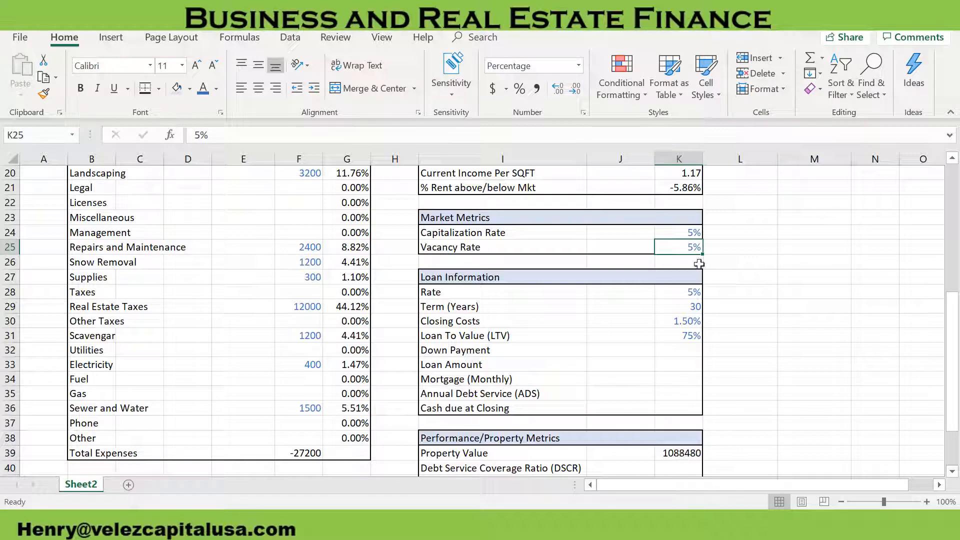
Set the Capitalization Rate in K24 back to 7%
left_click(681, 236)
type("7")
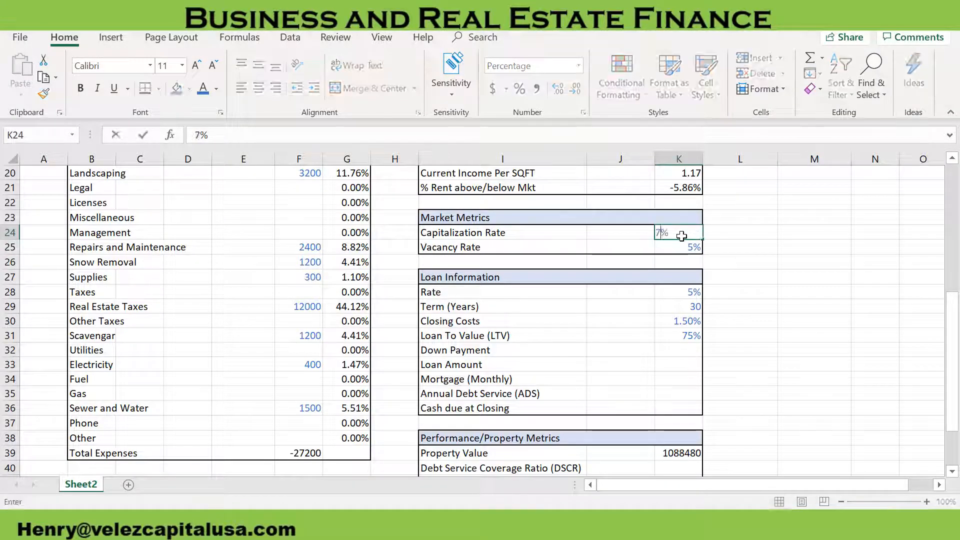
key("Return")
Calculate Down Payment in K32 with =(1-K31)*K39, multiplying the share not covered by the LTV by Property Value
scroll(733, 361, "down", 1)
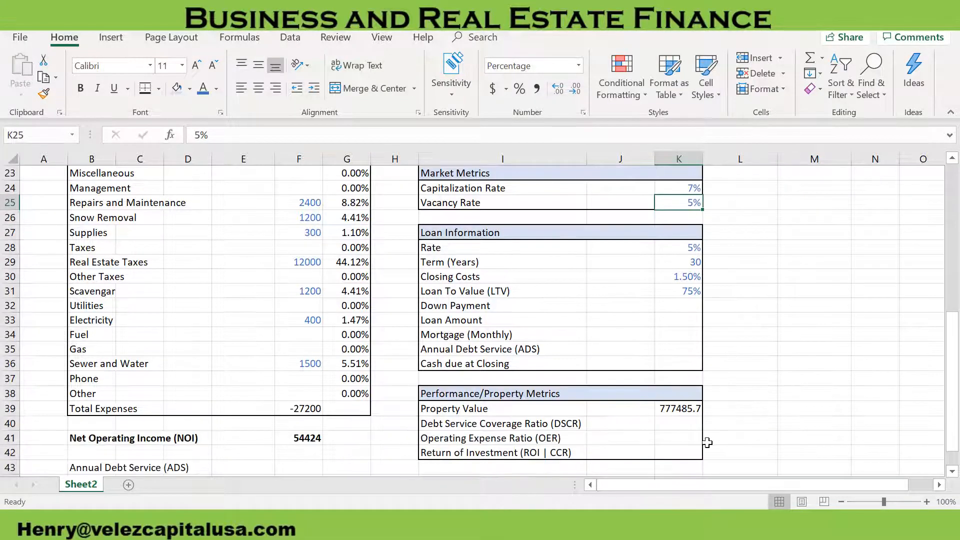
left_click(681, 424)
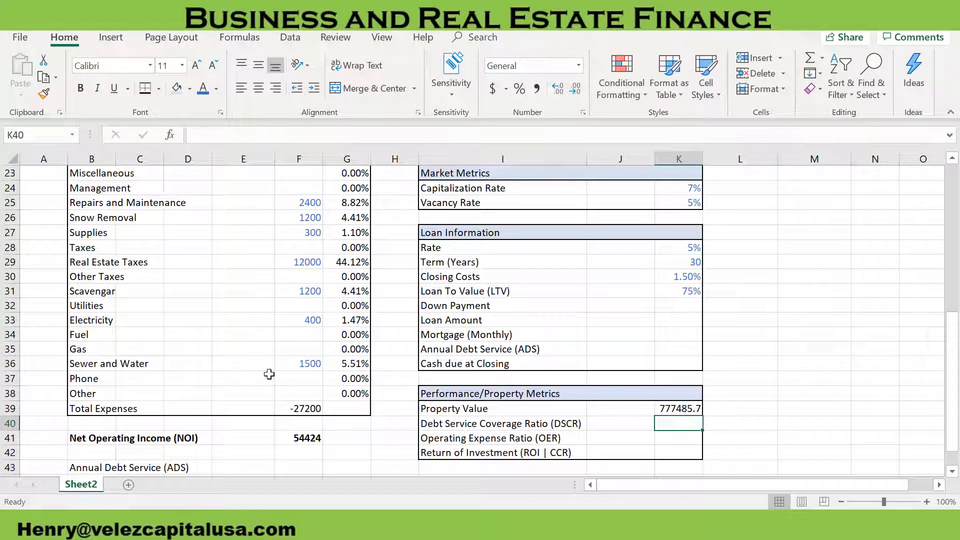
scroll(333, 375, "down", 1)
left_click(686, 408)
left_click(676, 305)
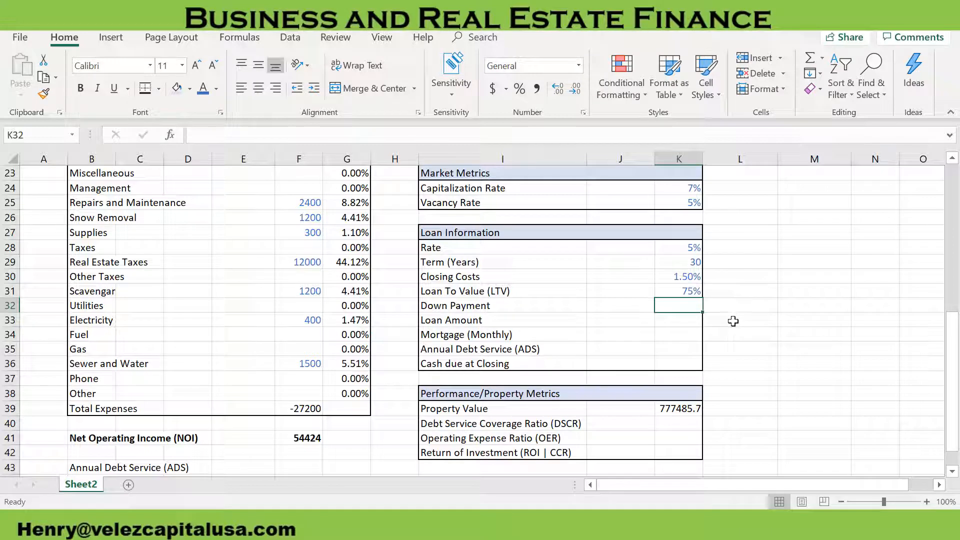
type("=")
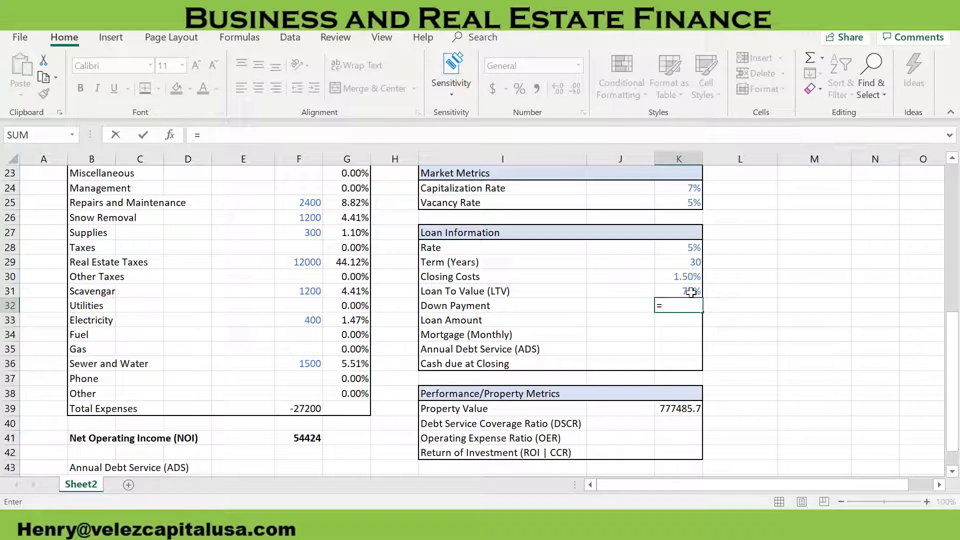
type("(1-")
left_click(691, 293)
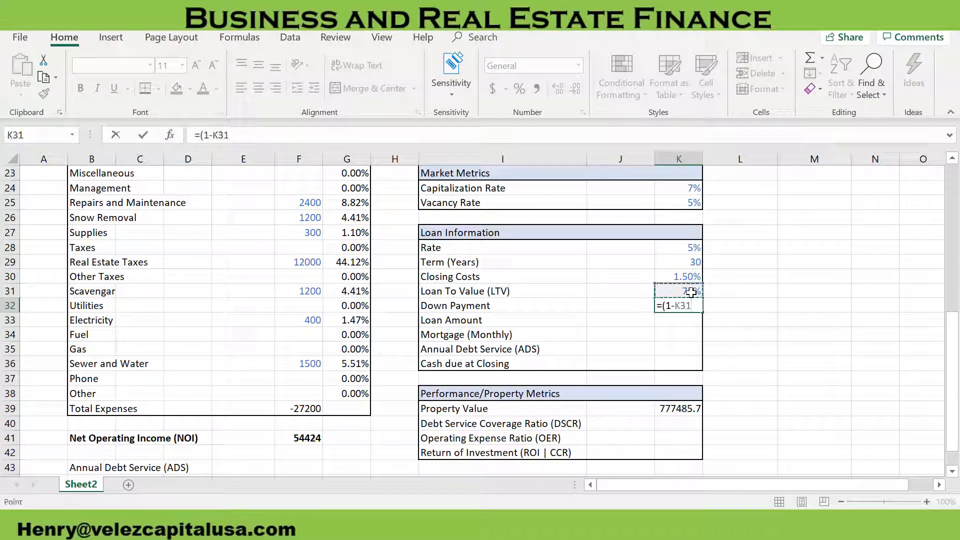
type(")*")
left_click(678, 408)
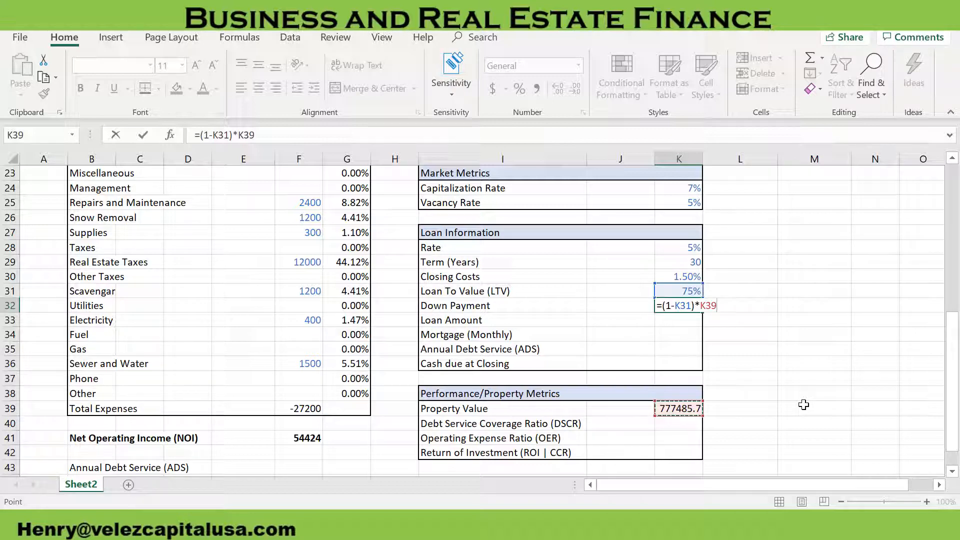
key("Return")
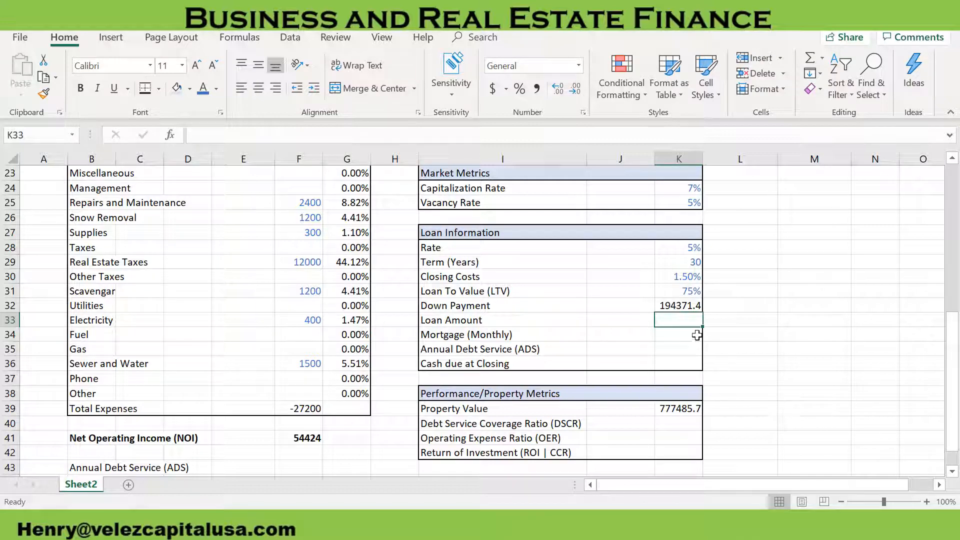
Calculate Loan Amount in K33 with =K31*K39 and check its sum with the Down Payment against Property Value
type("=")
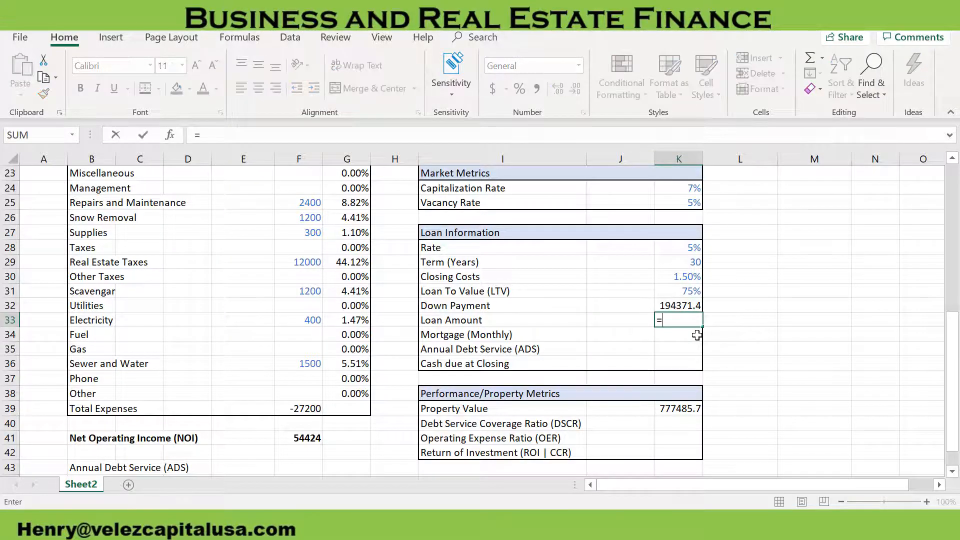
left_click(684, 292)
type("*")
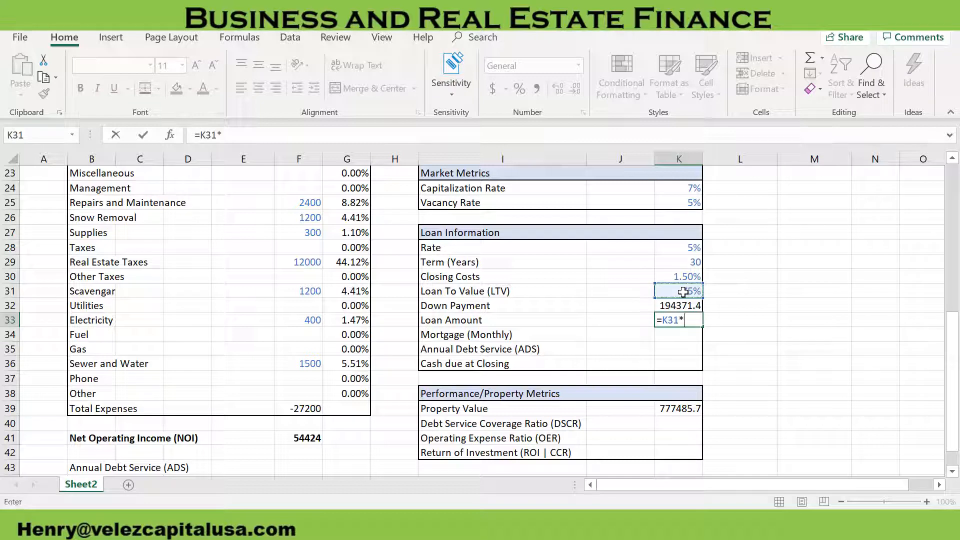
left_click(675, 408)
key("Return")
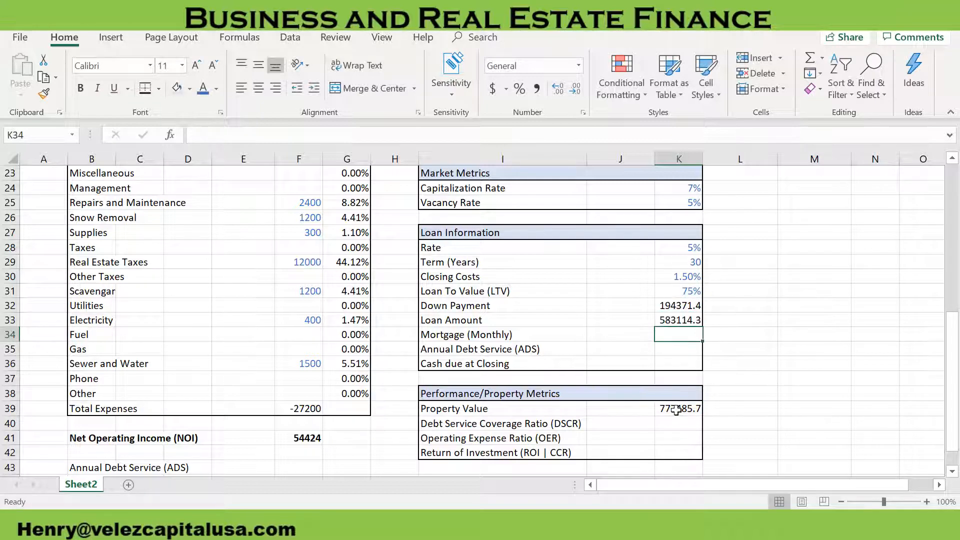
left_click_drag(675, 304, 673, 316)
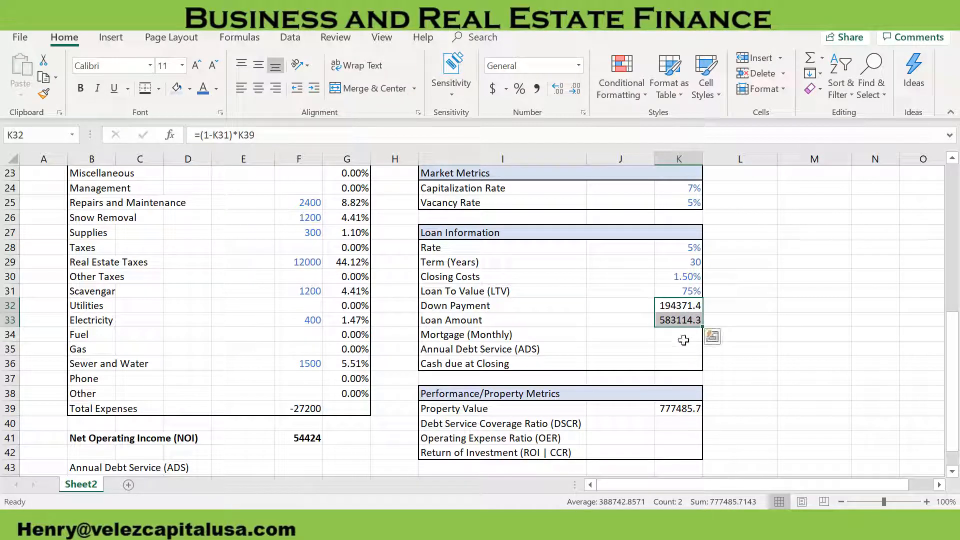
Calculate the monthly mortgage in K34 with =PMT(K28/12,K29*12,K33,0,0), using the monthly rate, term in months and Loan Amount
left_click(685, 337)
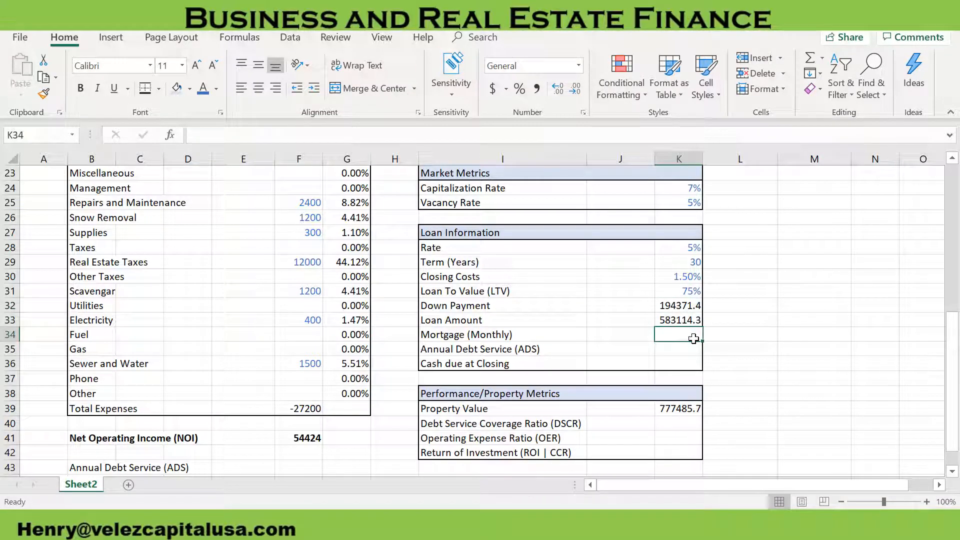
type("=pm")
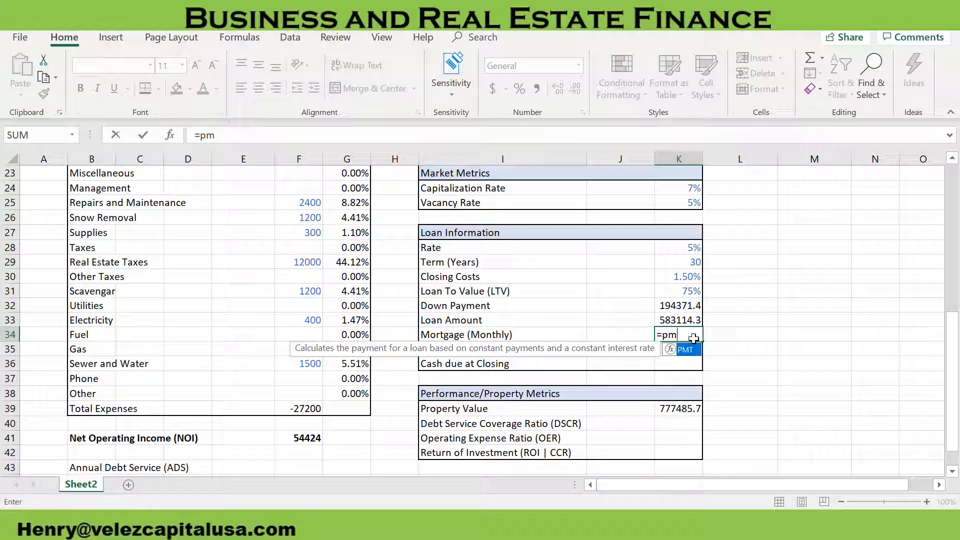
key("Tab")
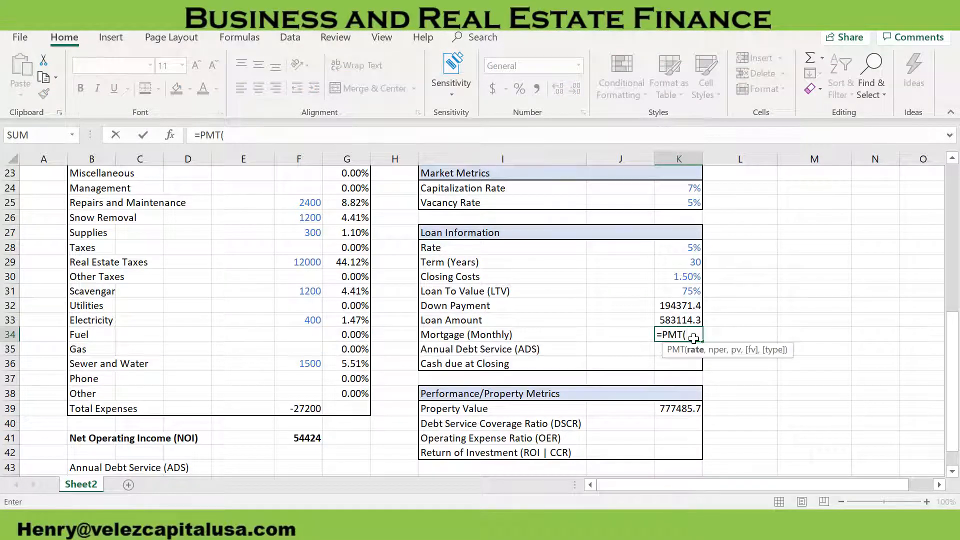
left_click(683, 246)
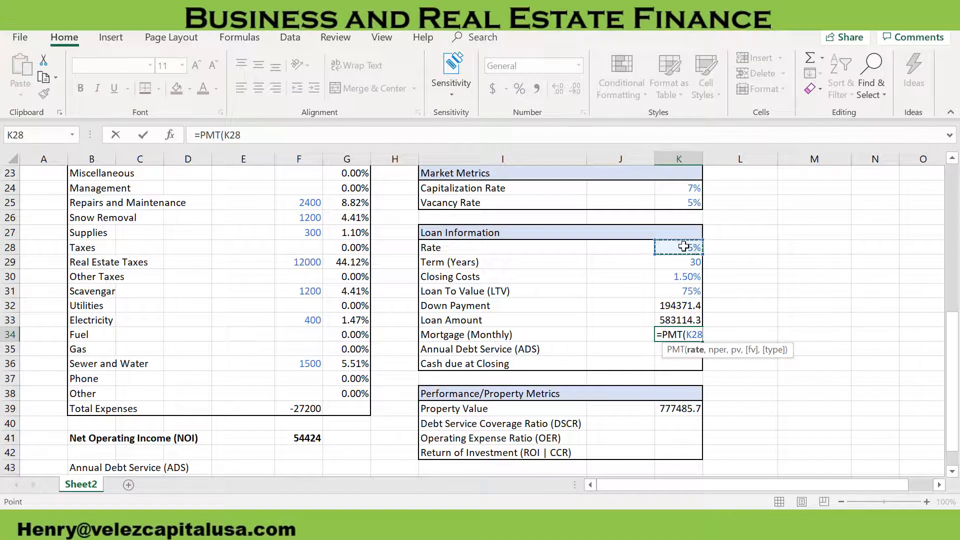
type("/")
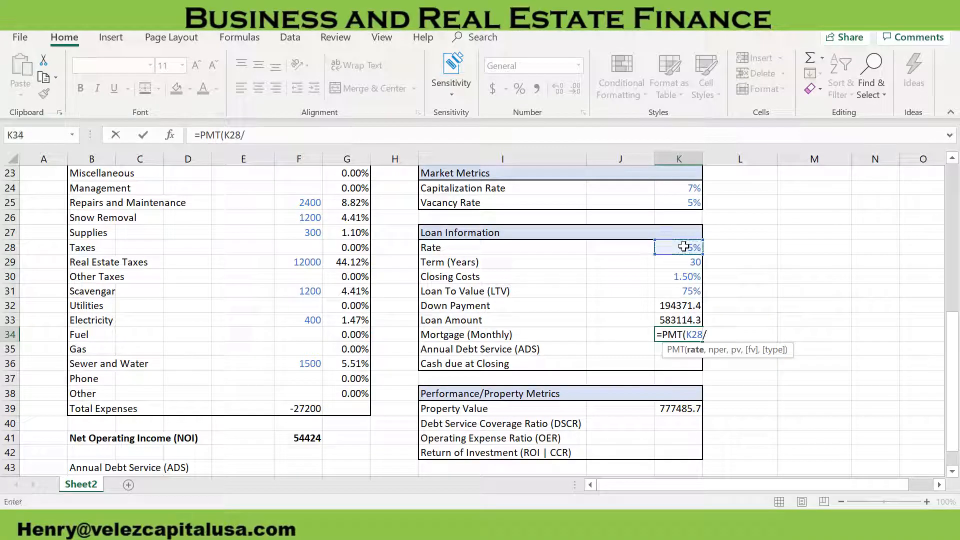
type("12,")
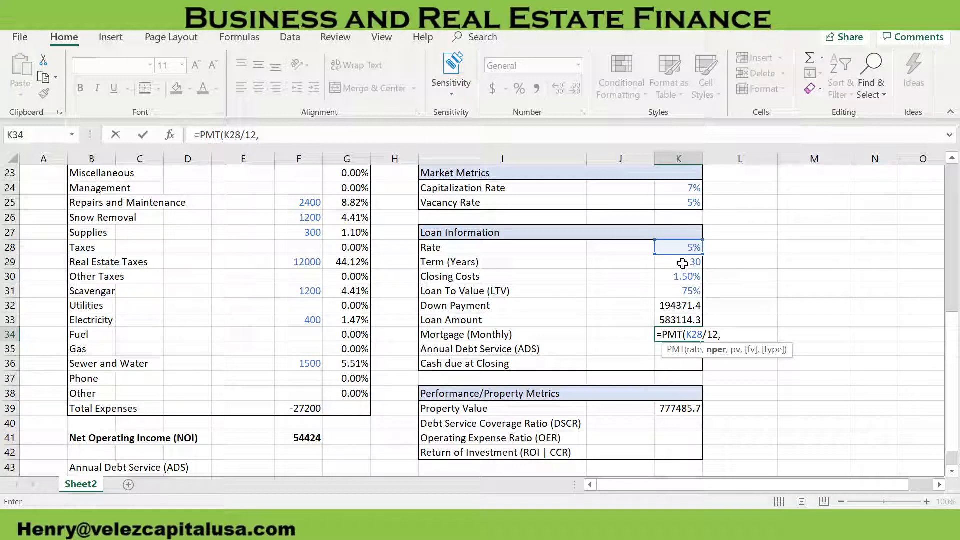
left_click(682, 264)
type("*12,")
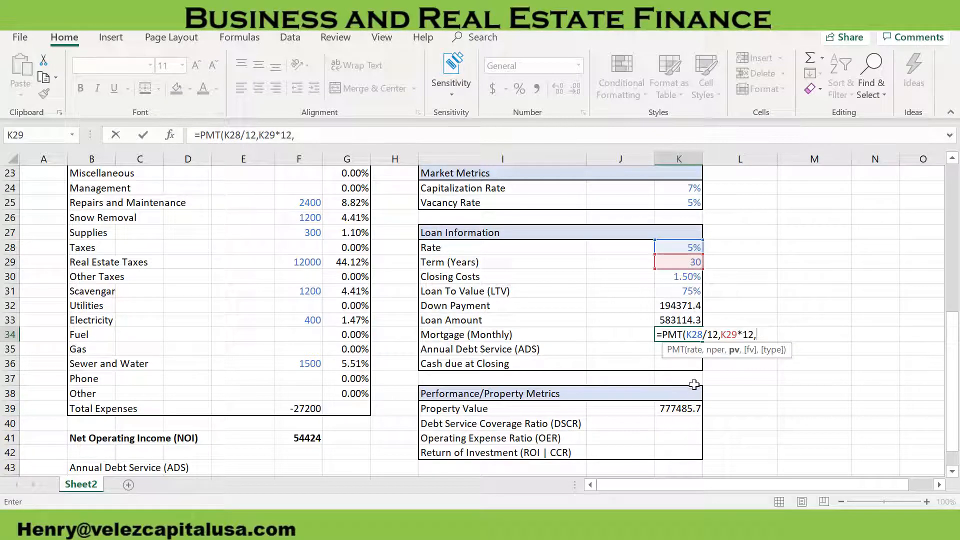
left_click(679, 323)
type(",")
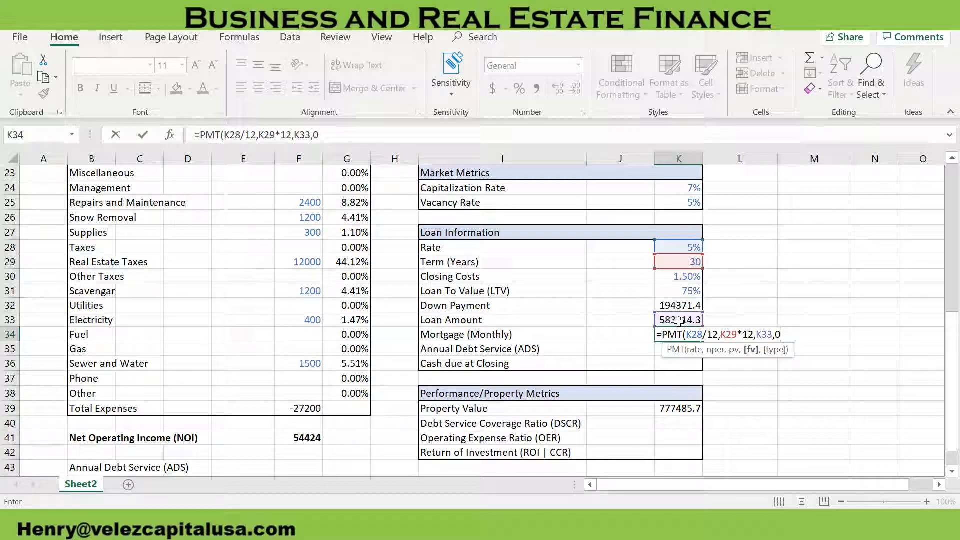
type("0,")
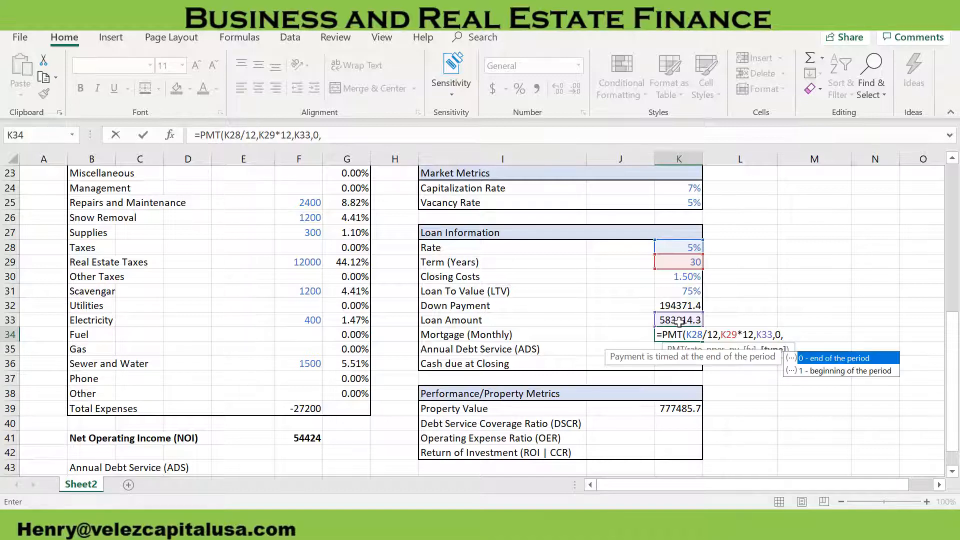
type("0")
key("Return")
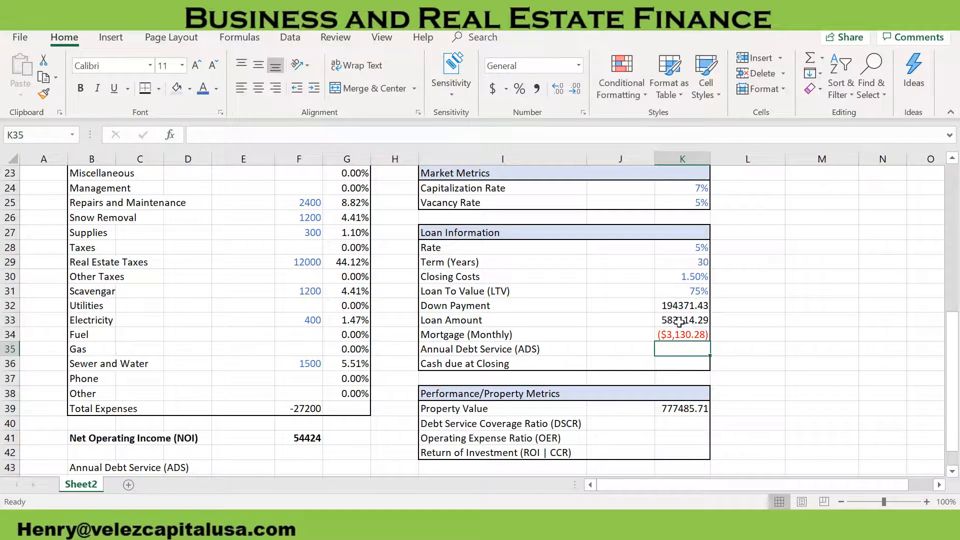
left_click(683, 333)
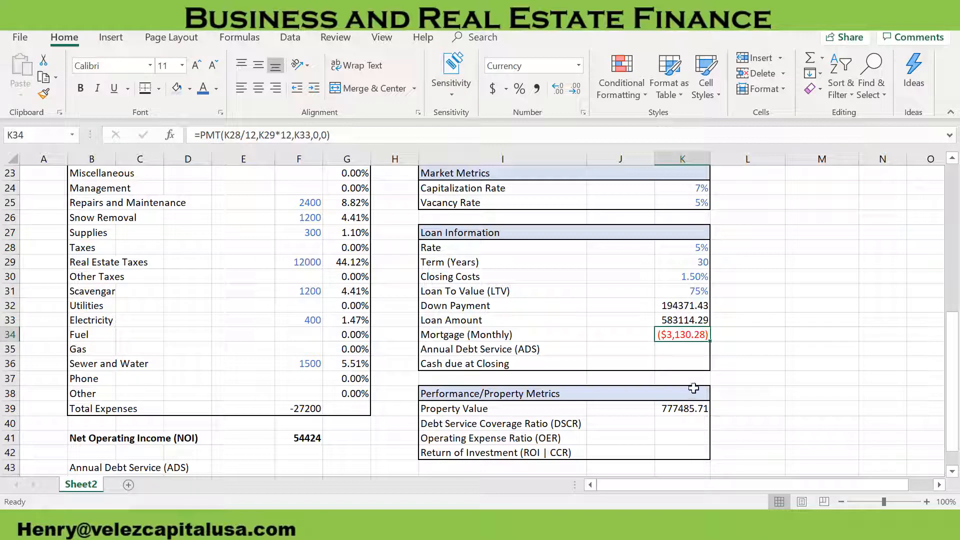
Calculate Annual Debt Service in K35 with =K34*12, multiplying the monthly mortgage by twelve
left_click(695, 350)
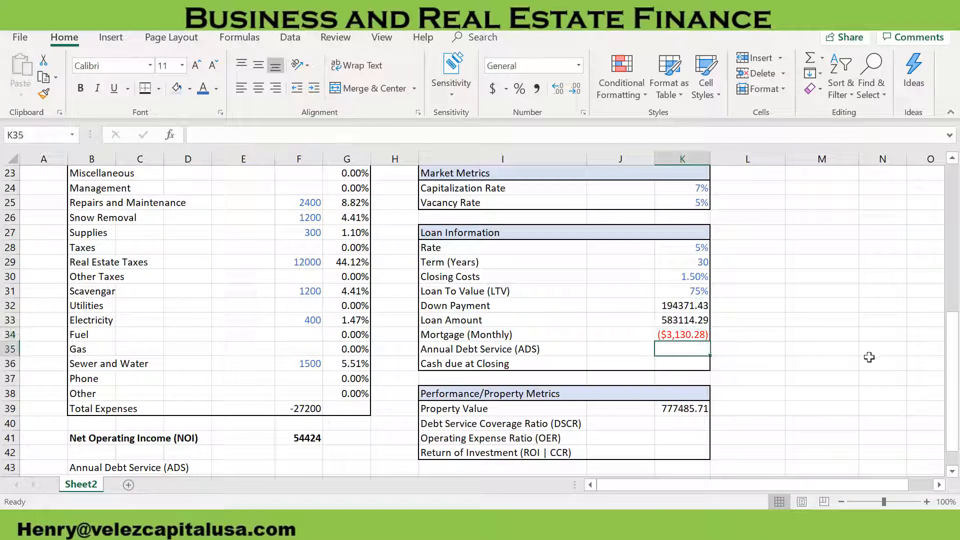
type("=")
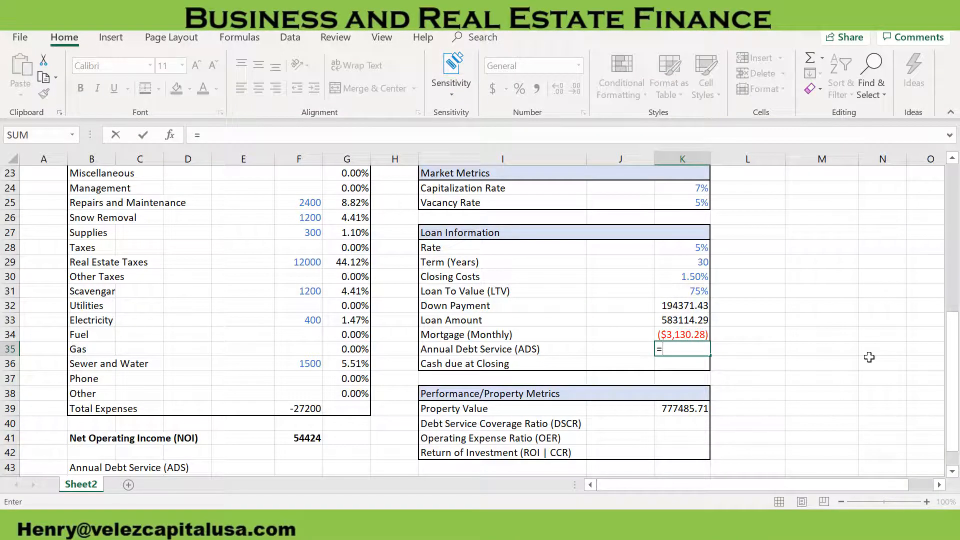
key("Up")
type("*")
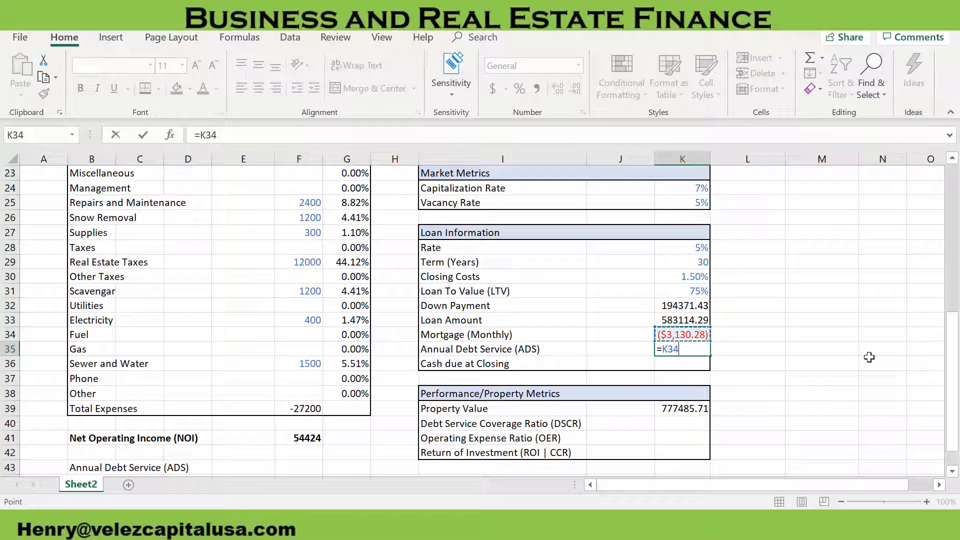
type("12")
key("Return")
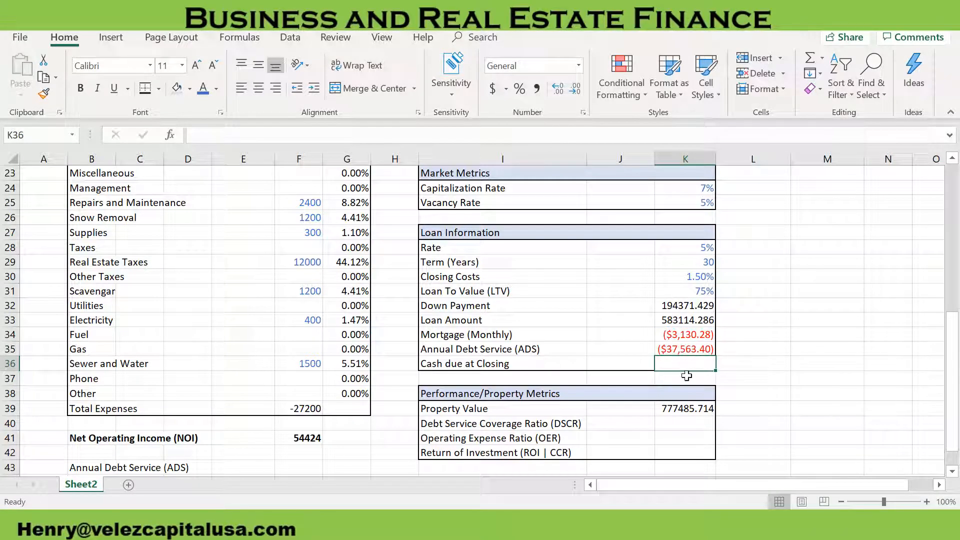
Format Mortgage (Monthly) and Annual Debt Service in K34:K35 as currency with 0 decimal places and negatives shown as -$1,234
left_click(691, 345)
left_click_drag(692, 345, 691, 334)
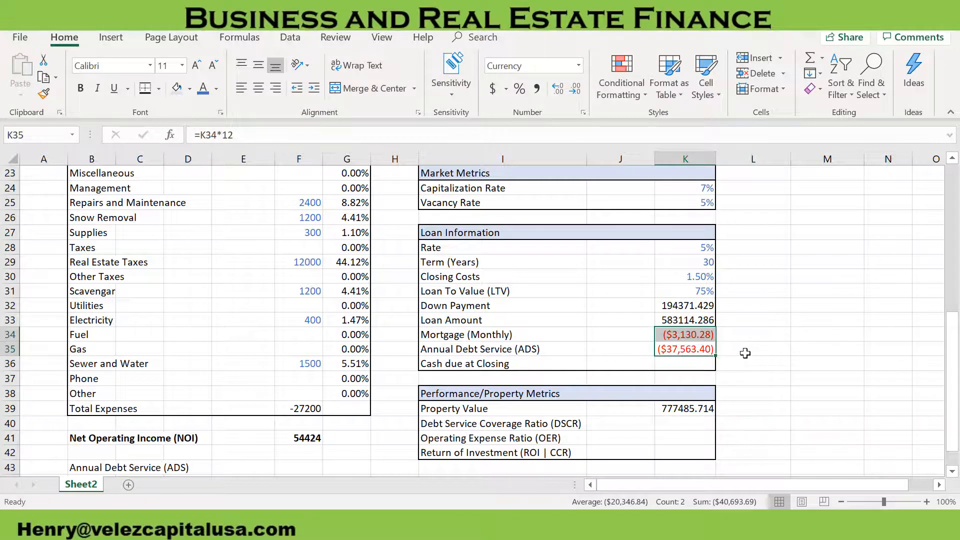
key("ctrl+1")
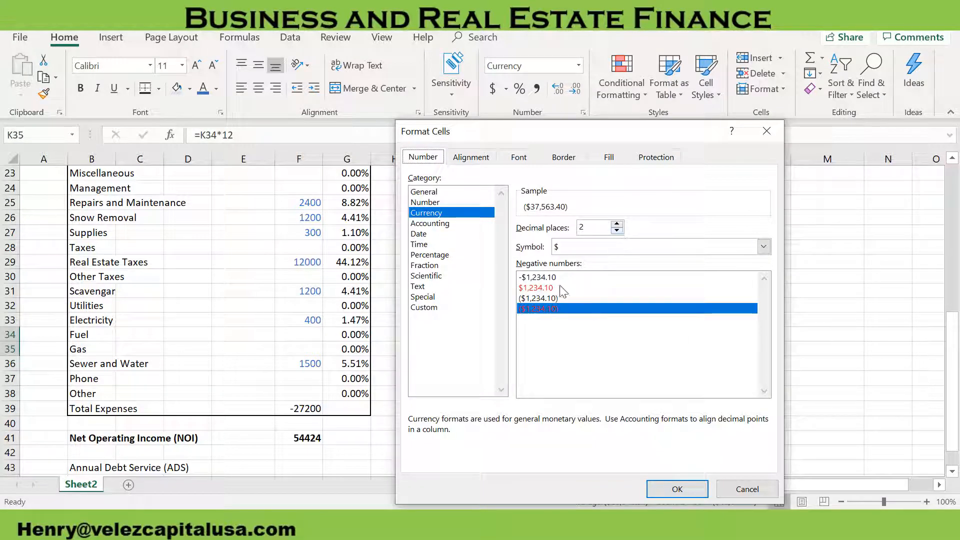
left_click(603, 276)
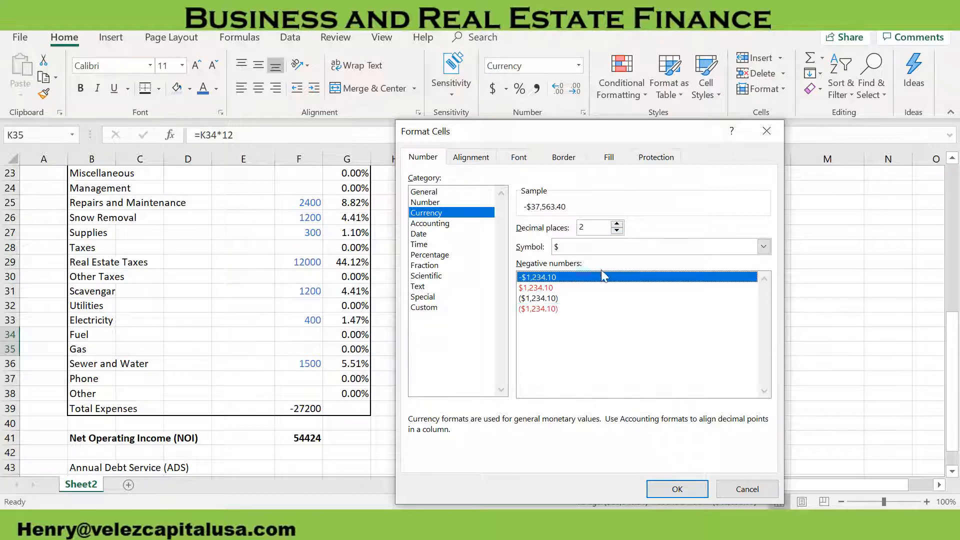
left_click(616, 230)
left_click(616, 230)
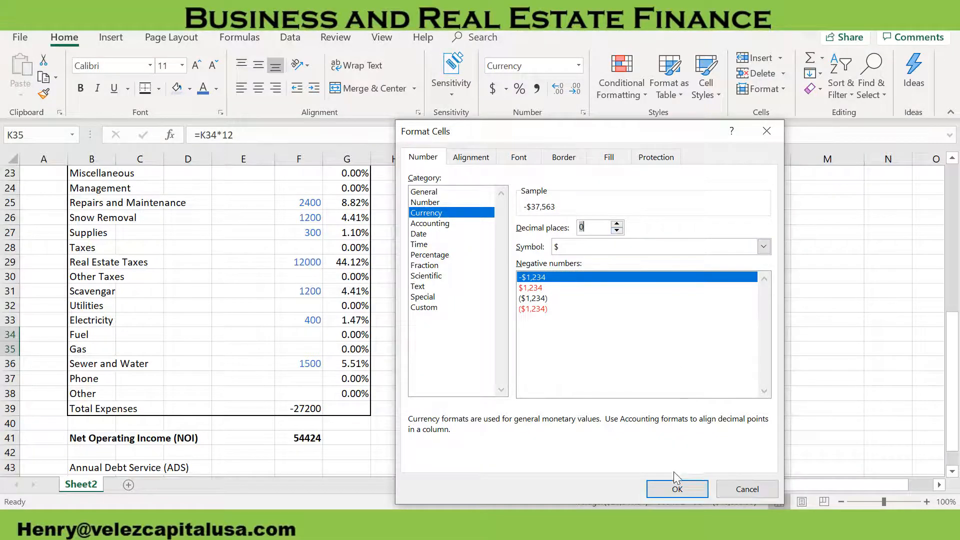
left_click(677, 489)
left_click(750, 335)
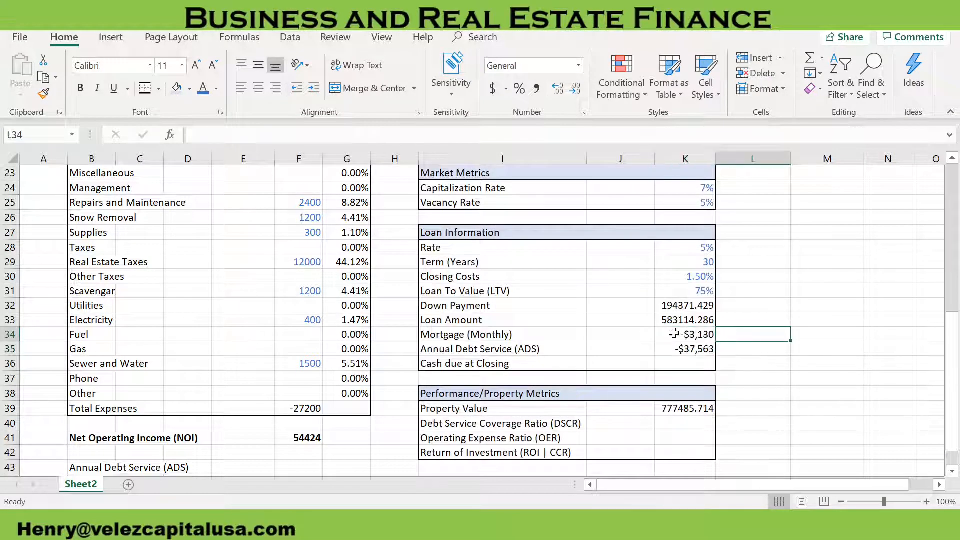
left_click(699, 350)
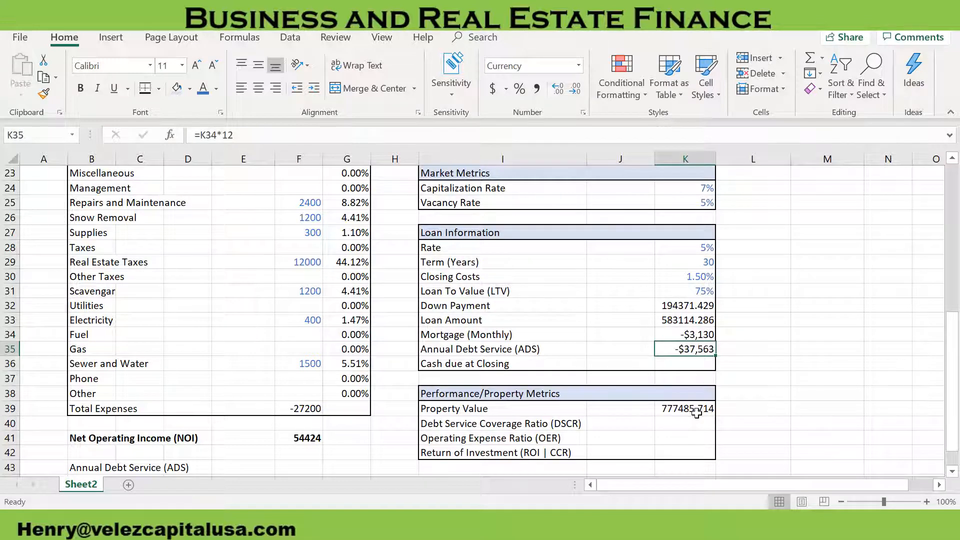
Calculate Cash due at Closing in K36 with =(K39*K30)+K32, adding the Down Payment to the closing costs on Property Value
left_click(695, 361)
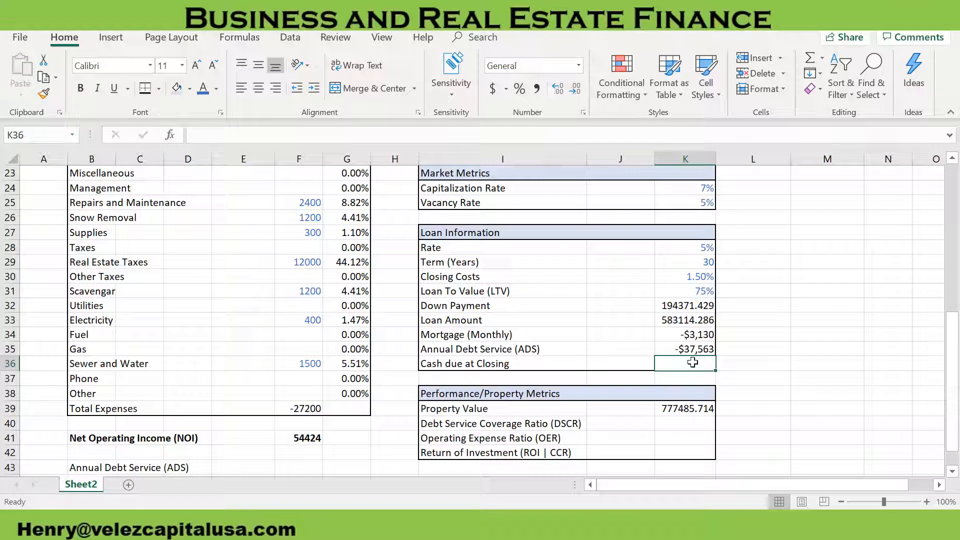
type("=")
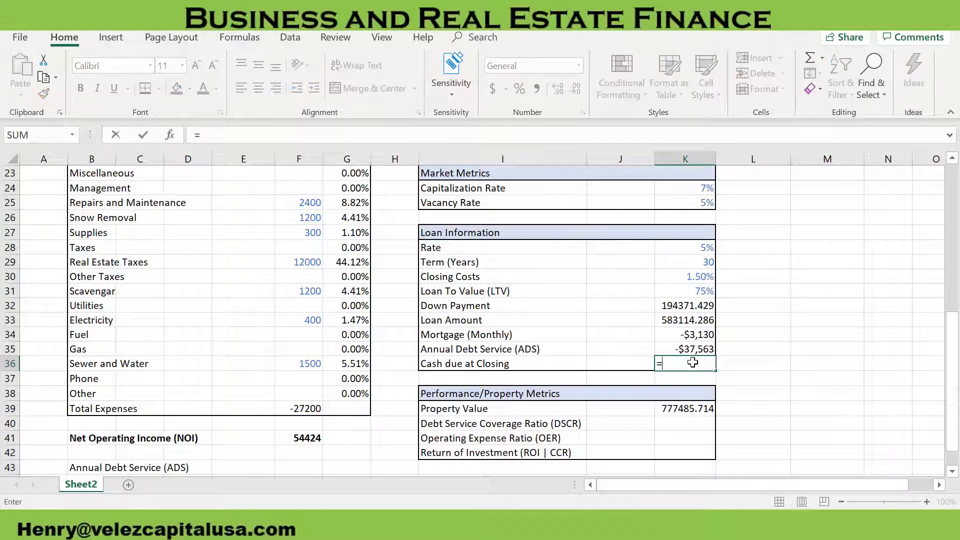
type("(")
left_click(678, 409)
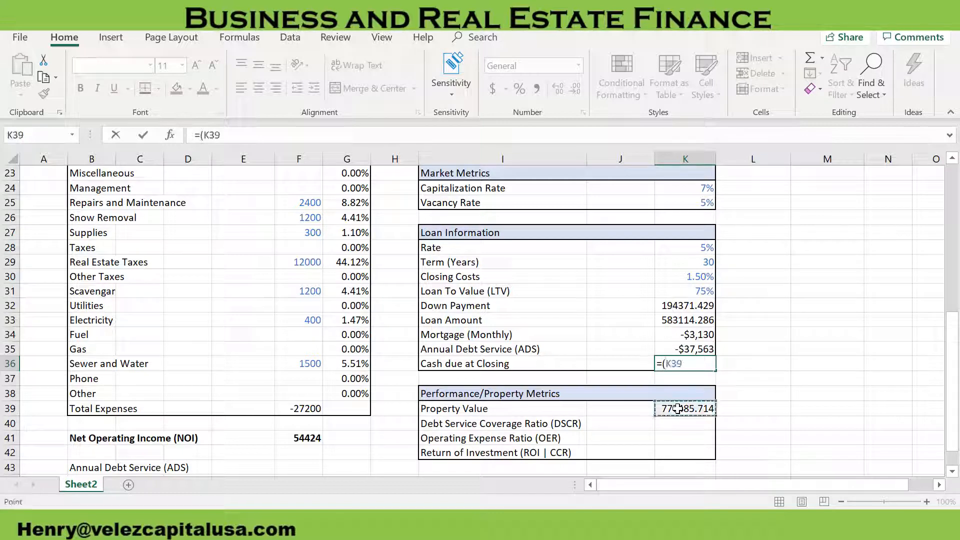
type("*")
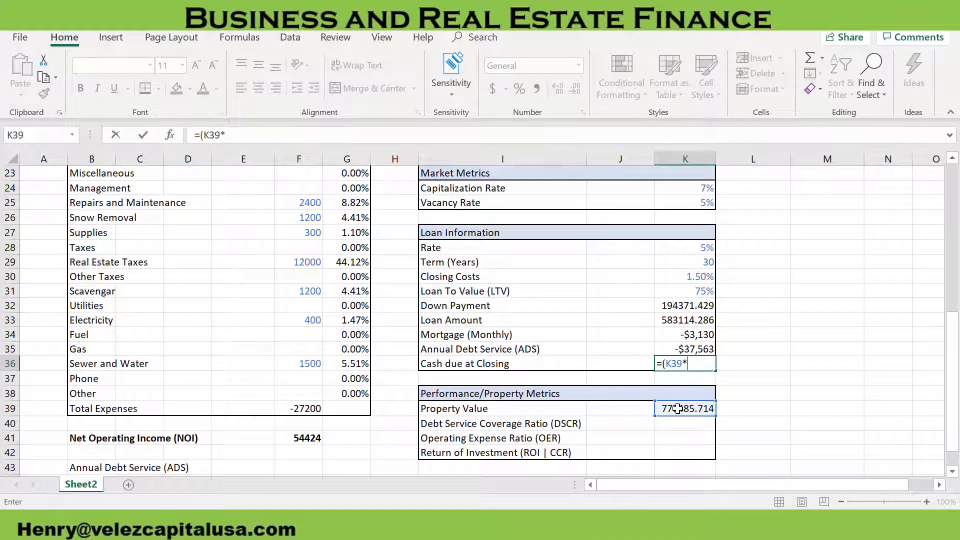
left_click(696, 278)
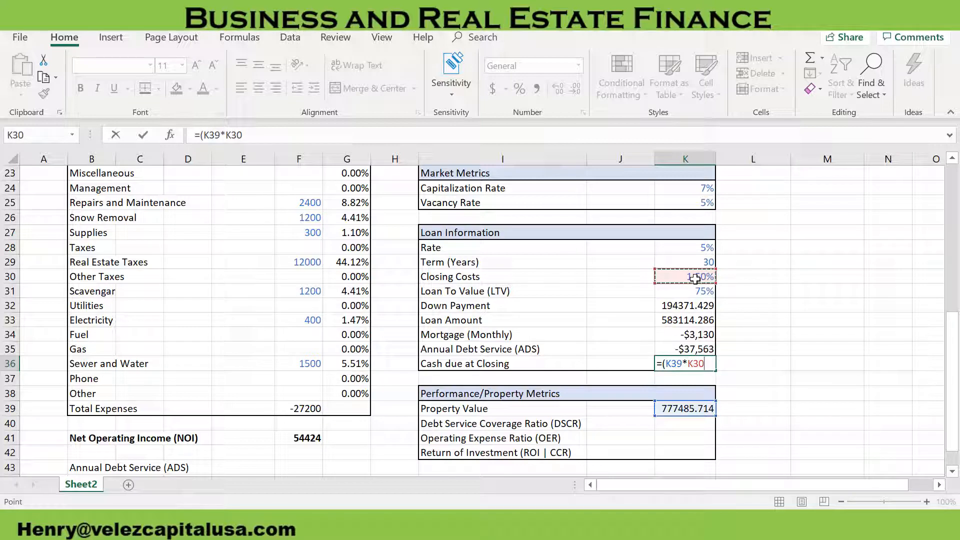
type(")")
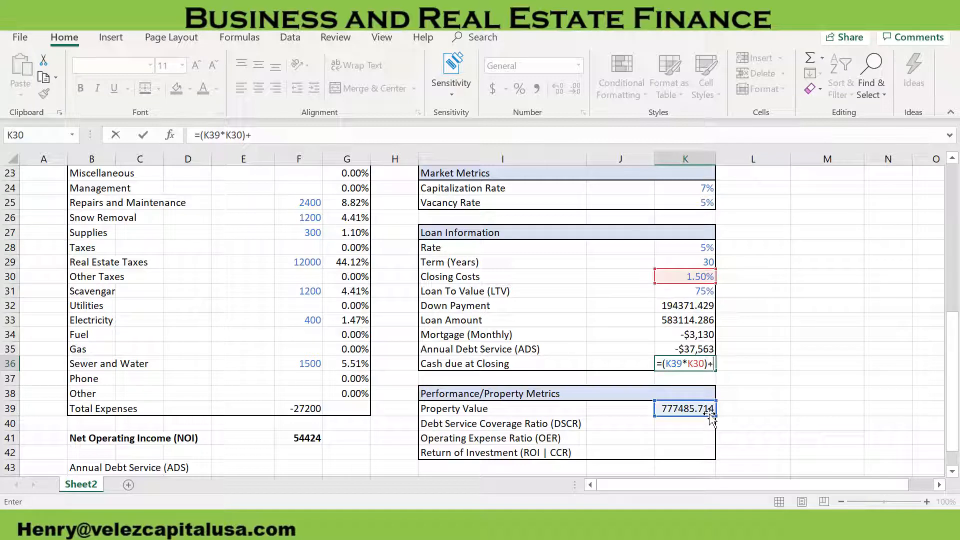
type("+")
left_click(691, 306)
key("Return")
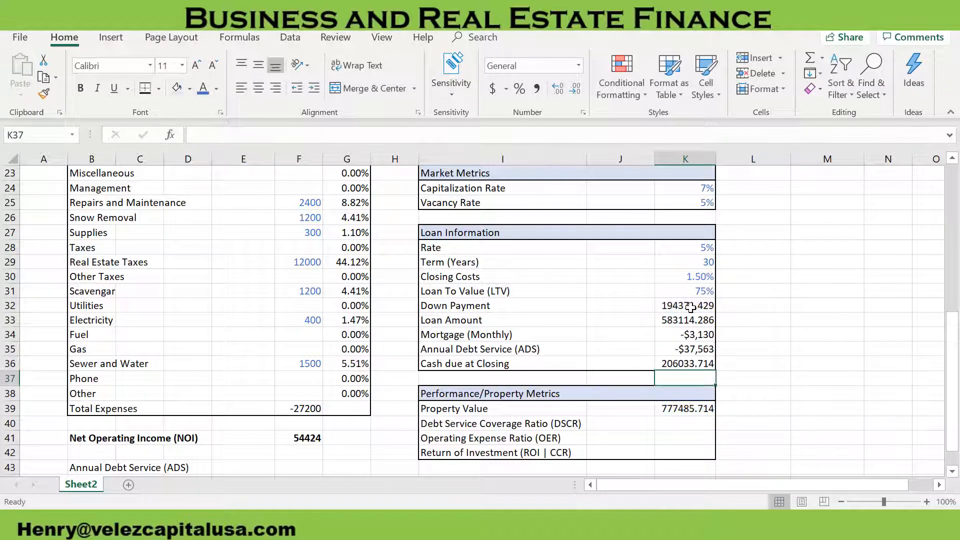
left_click(682, 364)
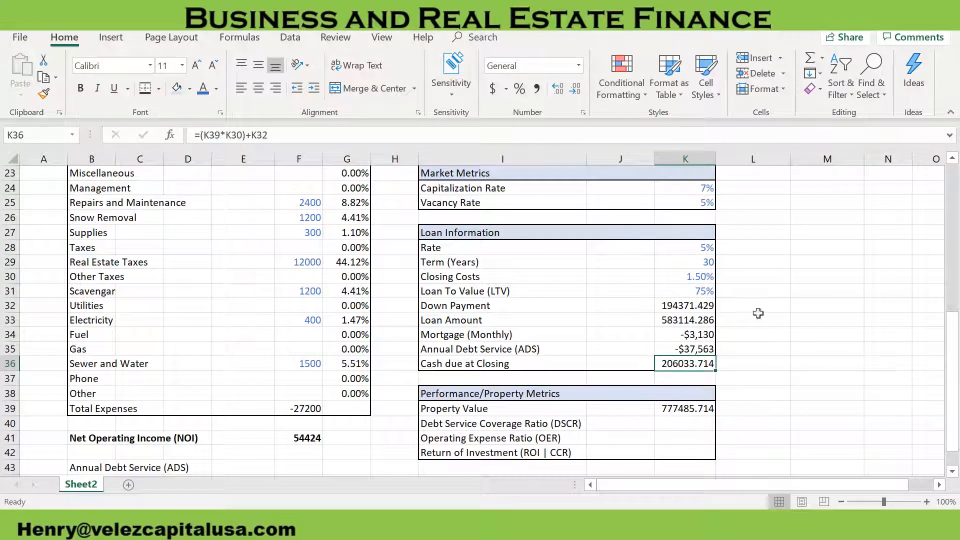
Set the Closing Costs rate in K30 to 1%
left_click(700, 276)
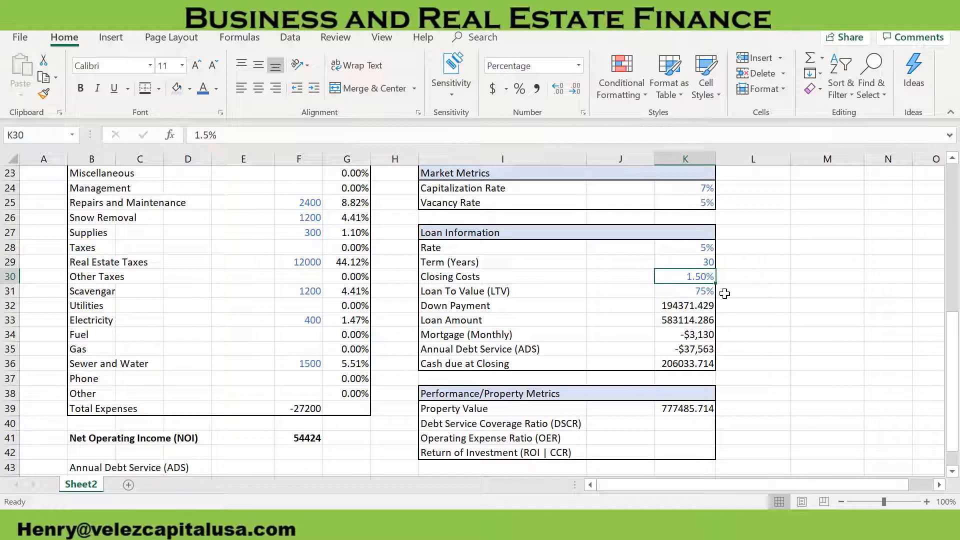
type("1")
key("Return")
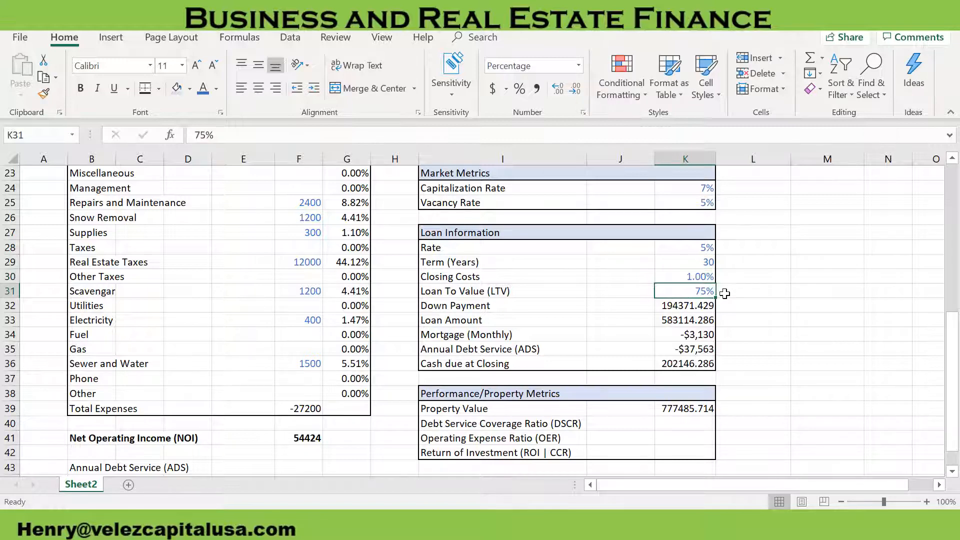
left_click(742, 326)
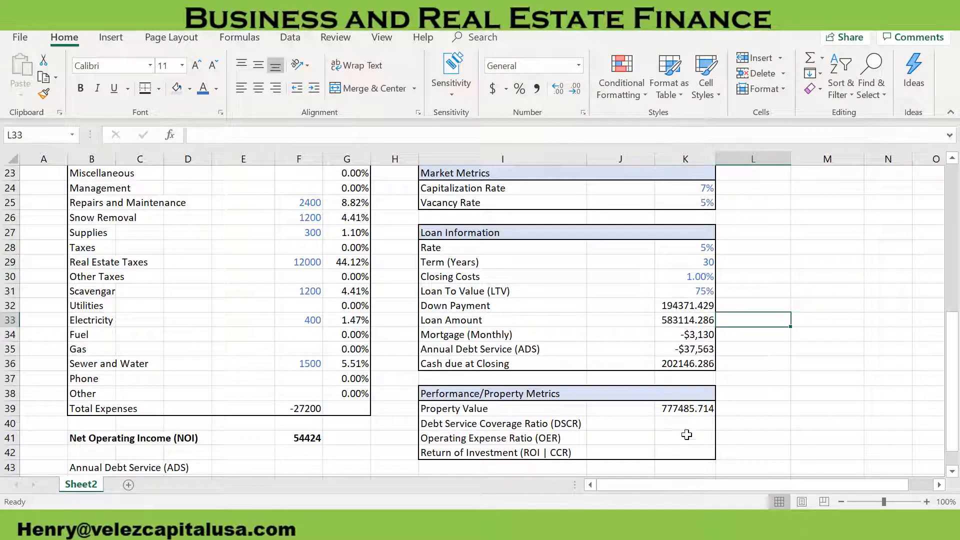
Link Annual Debt Service in F43 of the income statement to the Loan Information value with =K35
left_click(697, 422)
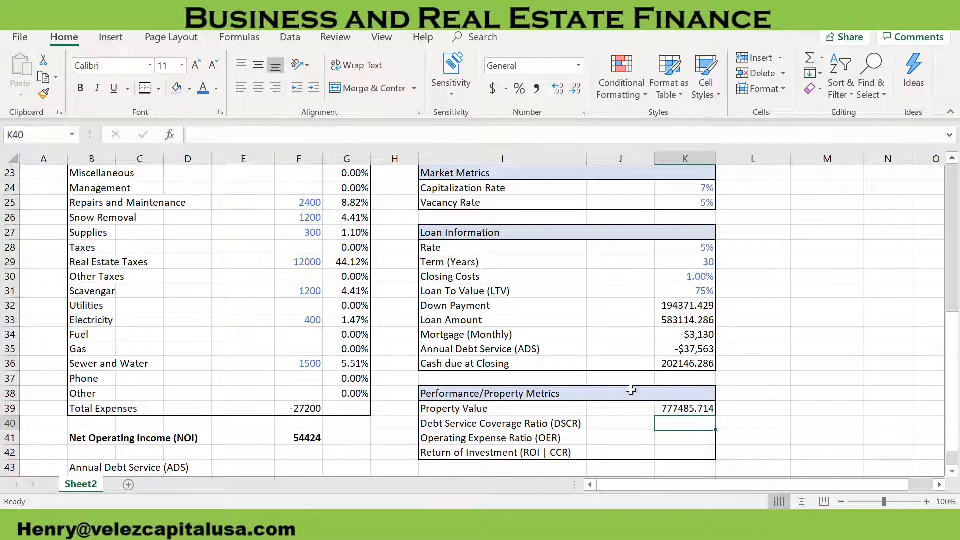
scroll(650, 390, "down", 1)
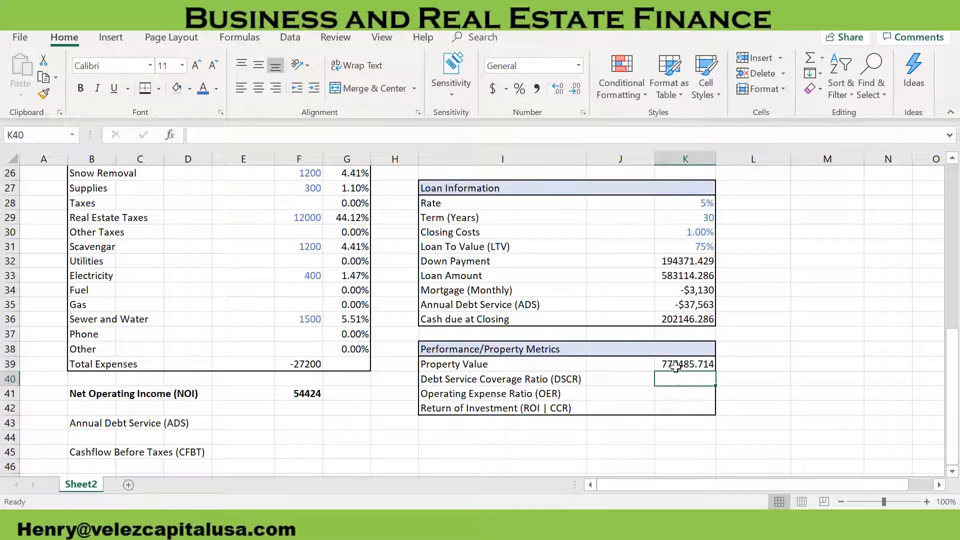
left_click(319, 424)
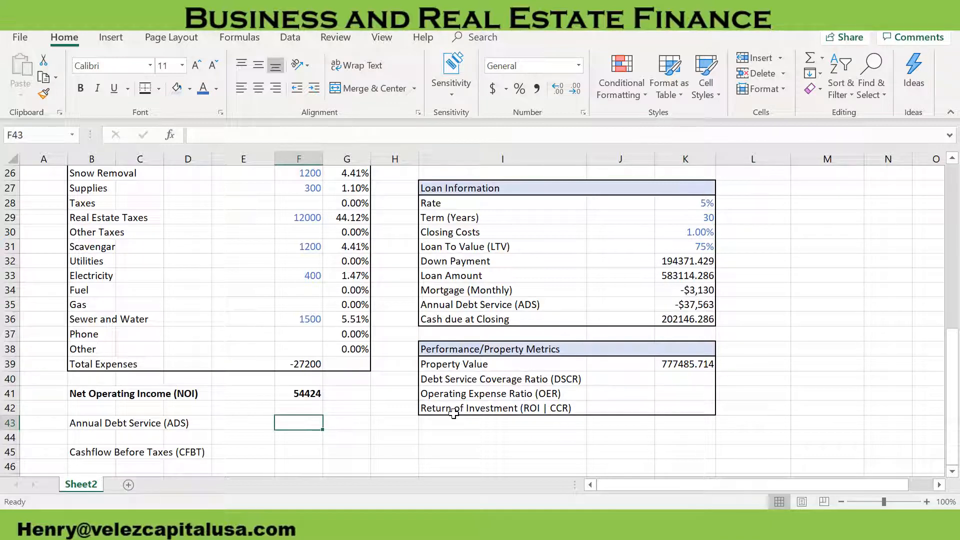
type("=")
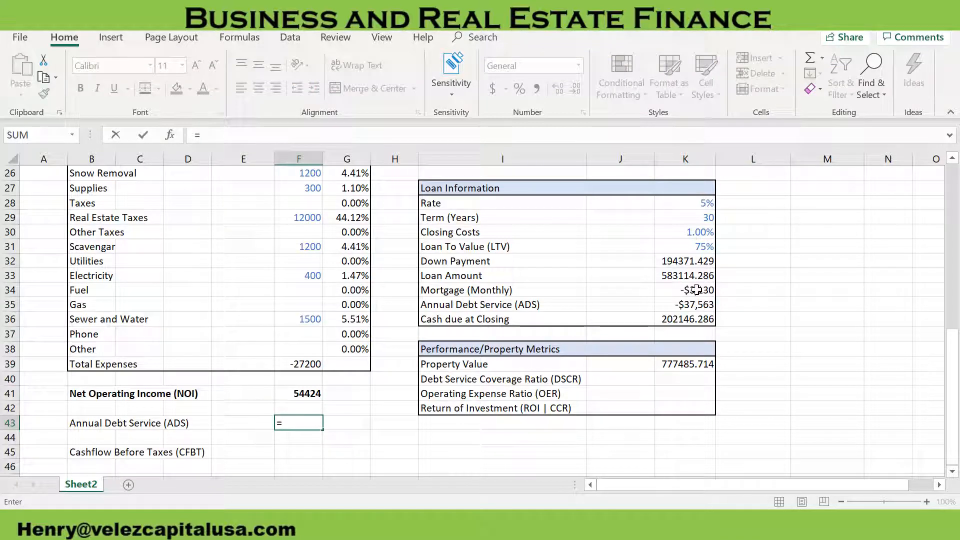
left_click(681, 305)
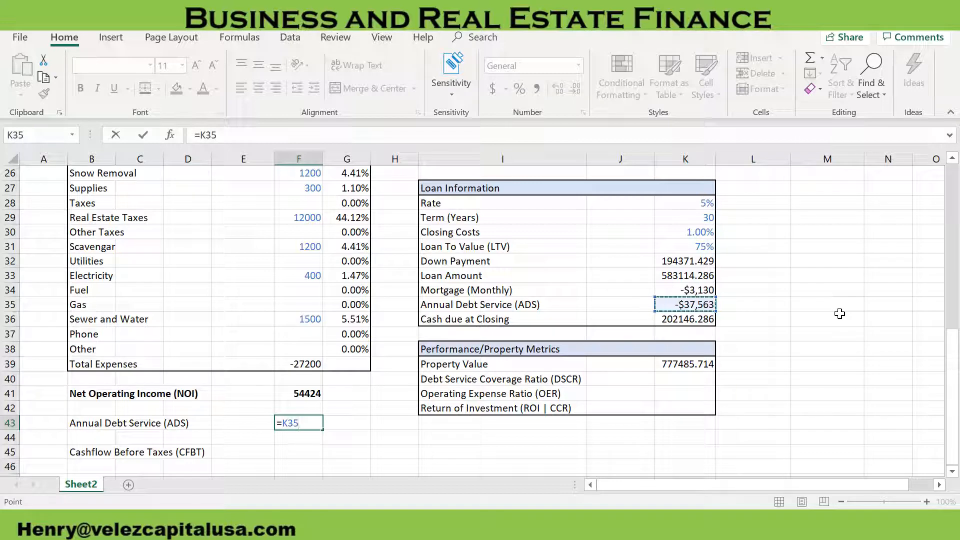
key("Return")
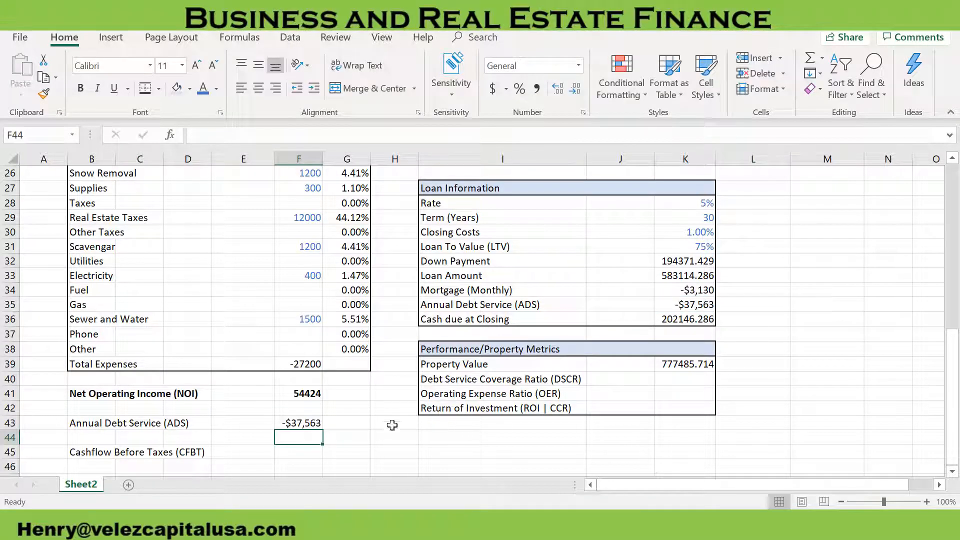
Calculate Cashflow Before Taxes in F45 with =F41+F43, combining NOI with the negative Annual Debt Service
left_click(315, 451)
type("=")
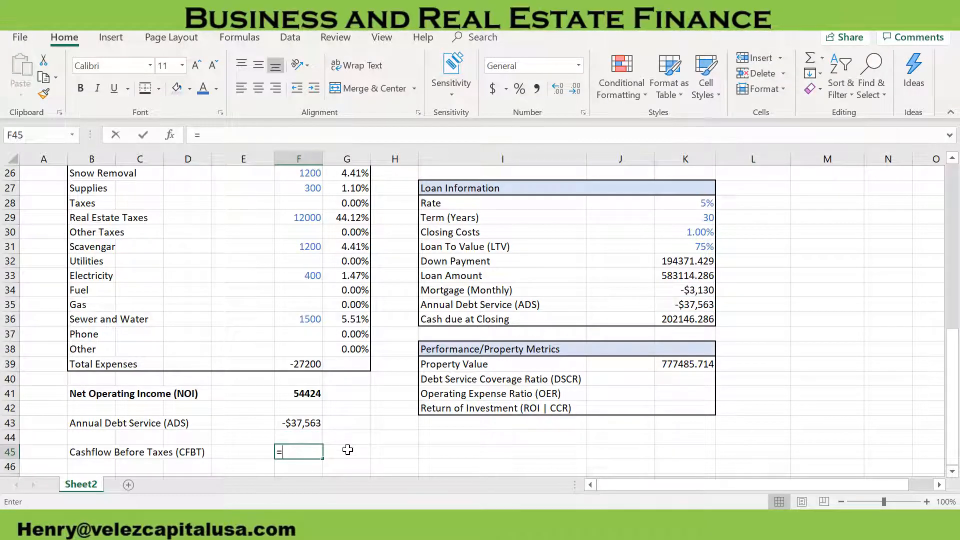
left_click(303, 395)
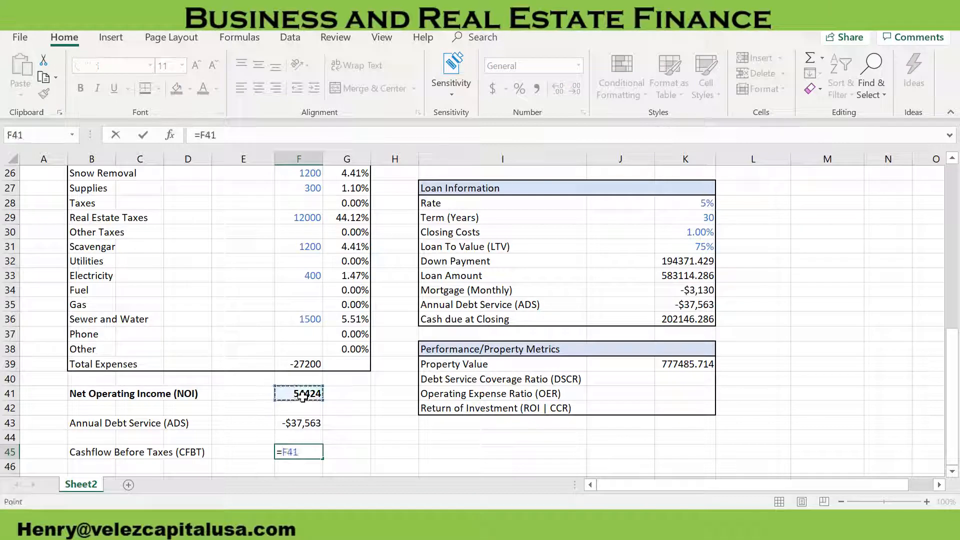
type("+")
left_click(295, 422)
key("Return")
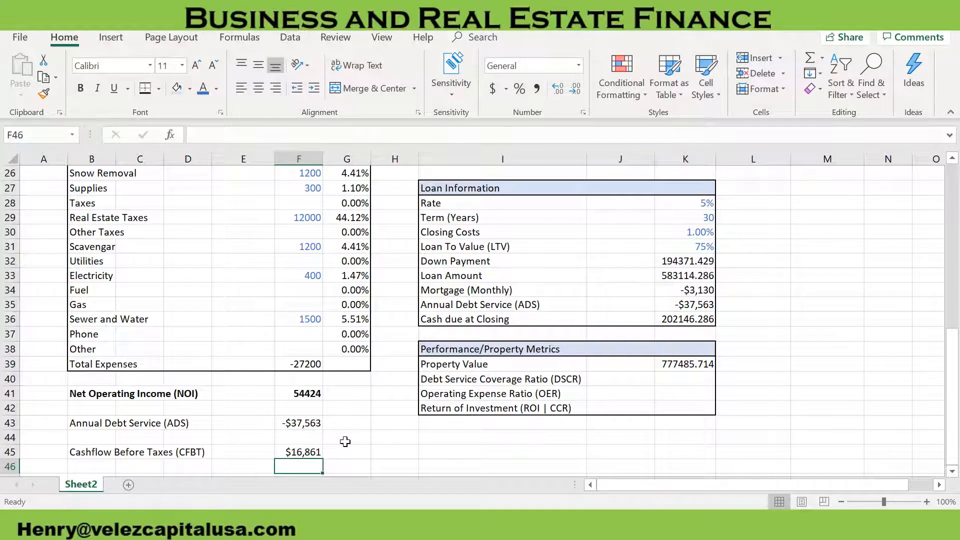
Start the Debt Service Coverage Ratio formula in K40 of the Performance/Property Metrics table
scroll(354, 440, "down", 1)
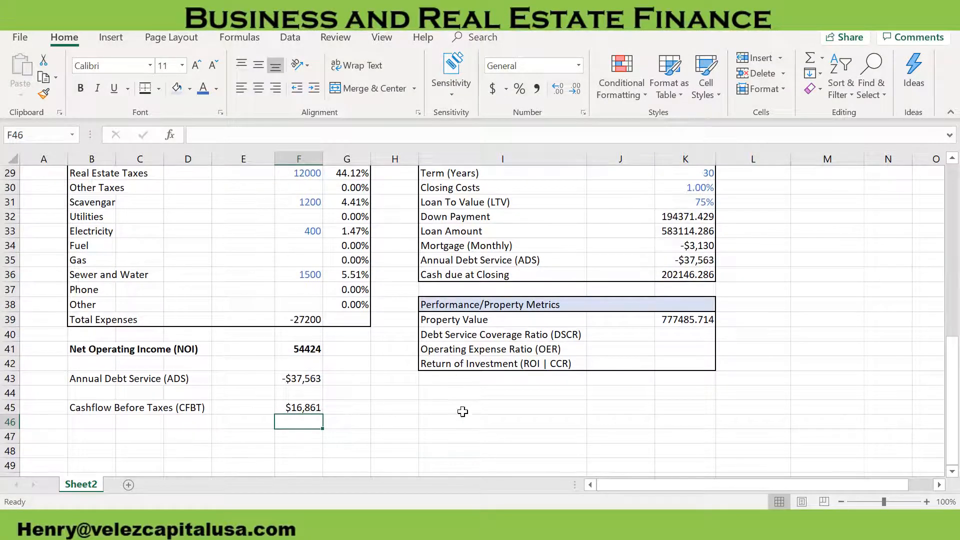
scroll(528, 414, "up", 1)
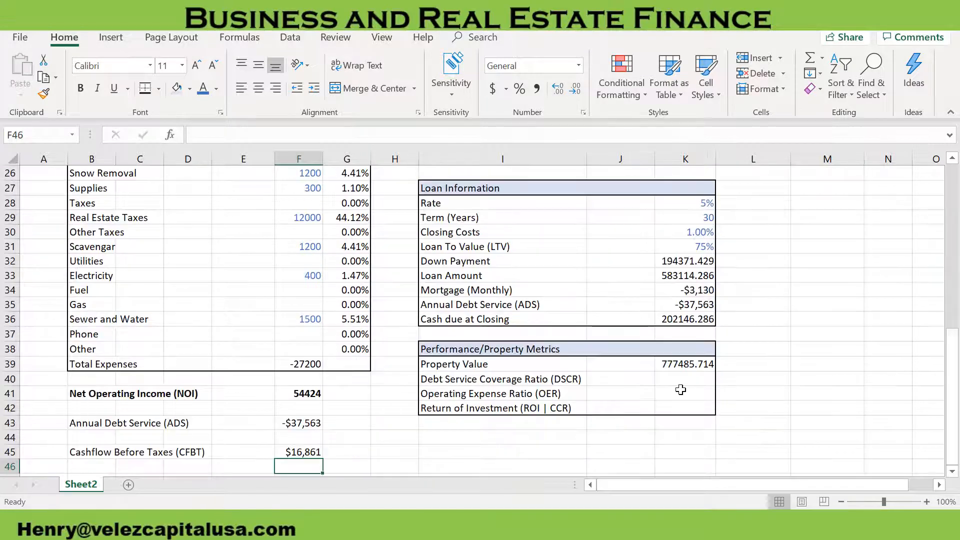
left_click(686, 379)
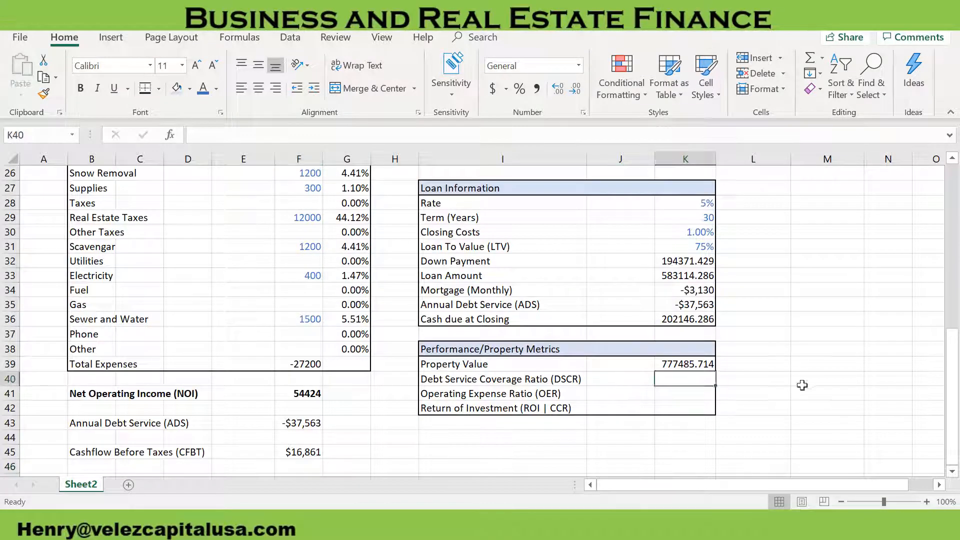
type("=")
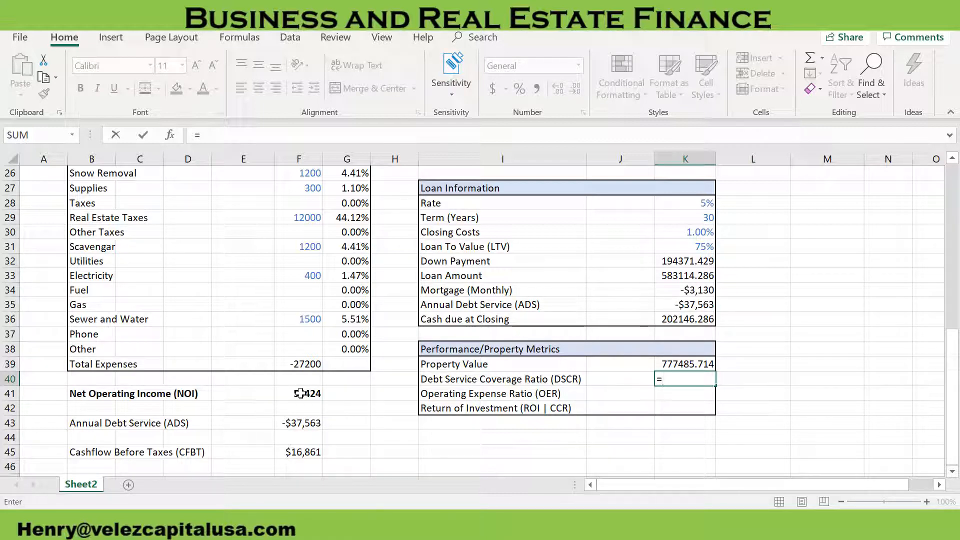
Complete the Debt Service Coverage Ratio formula in K40 as =F41/-F43, dividing NOI by the sign-flipped Annual Debt Service
left_click(300, 394)
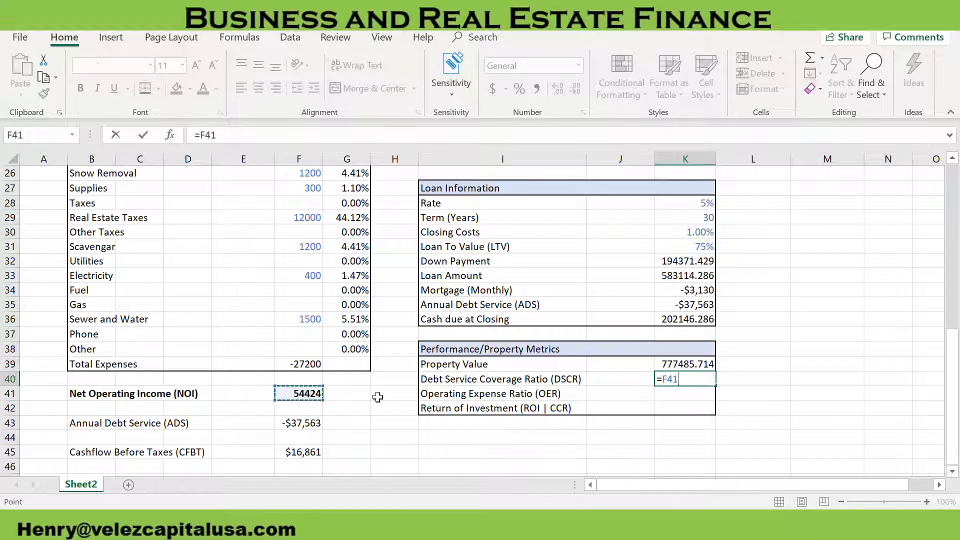
left_click(275, 136)
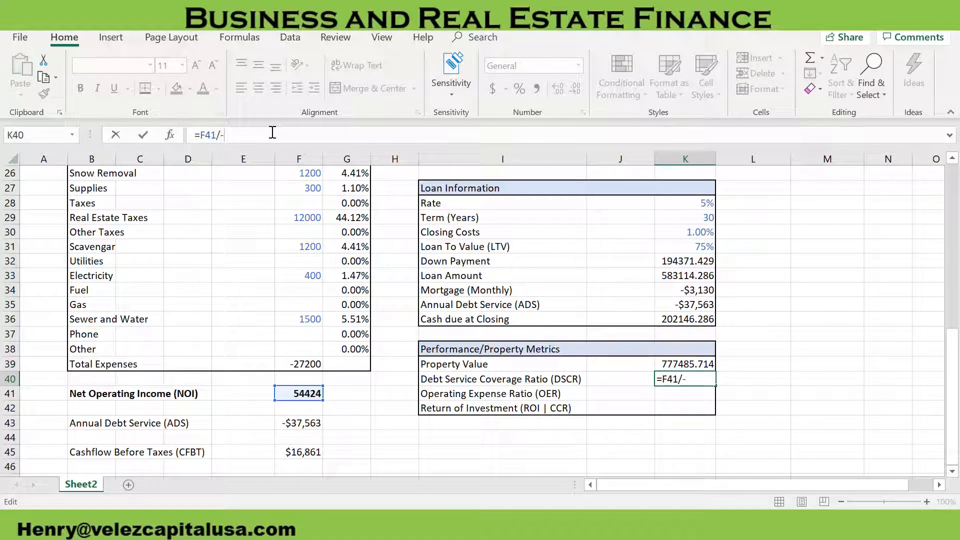
left_click(300, 423)
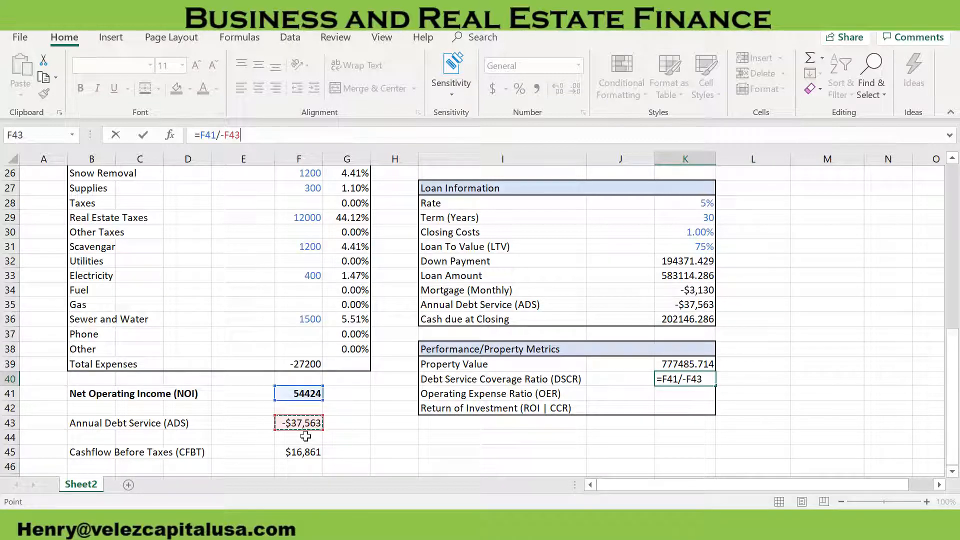
key("Return")
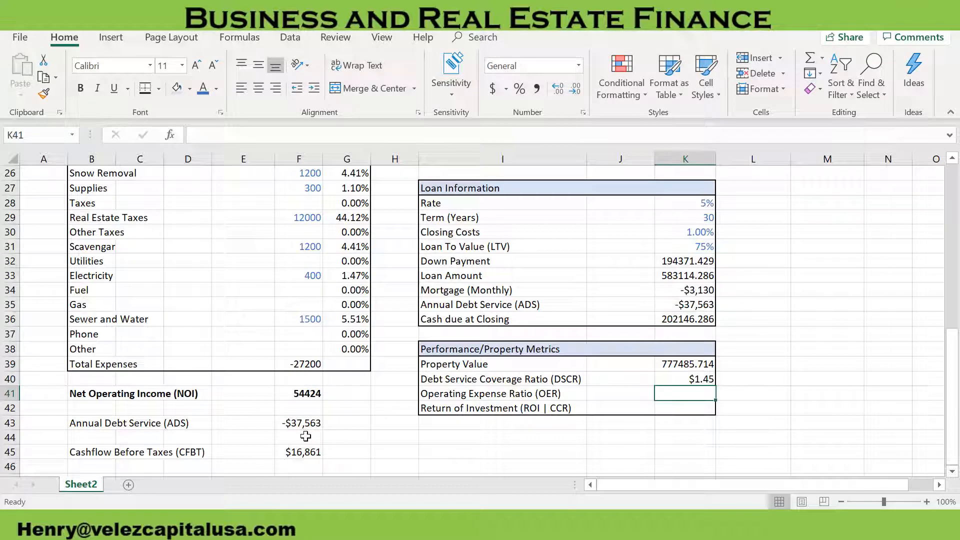
Format the Debt Service Coverage Ratio in K40 as a plain Number with two decimal places
left_click(676, 375)
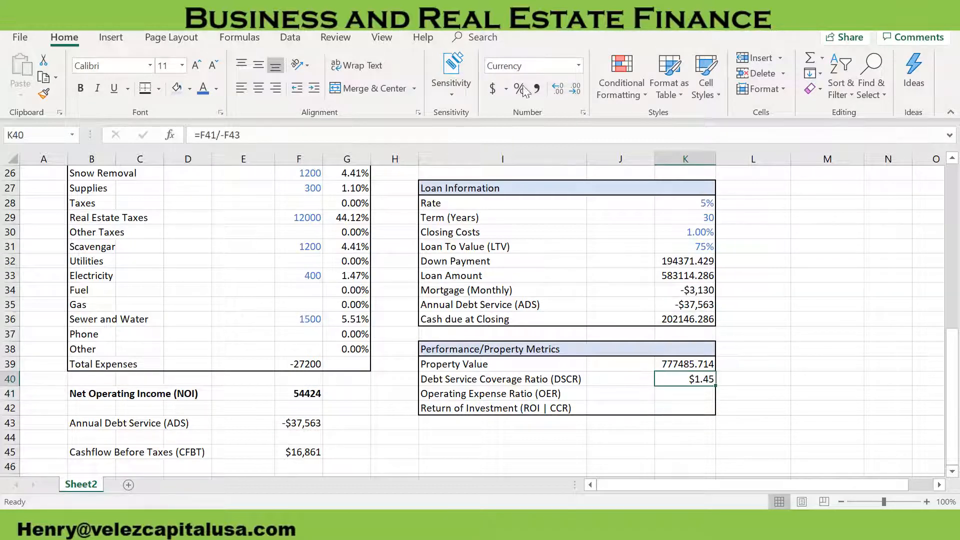
left_click(579, 66)
left_click(558, 89)
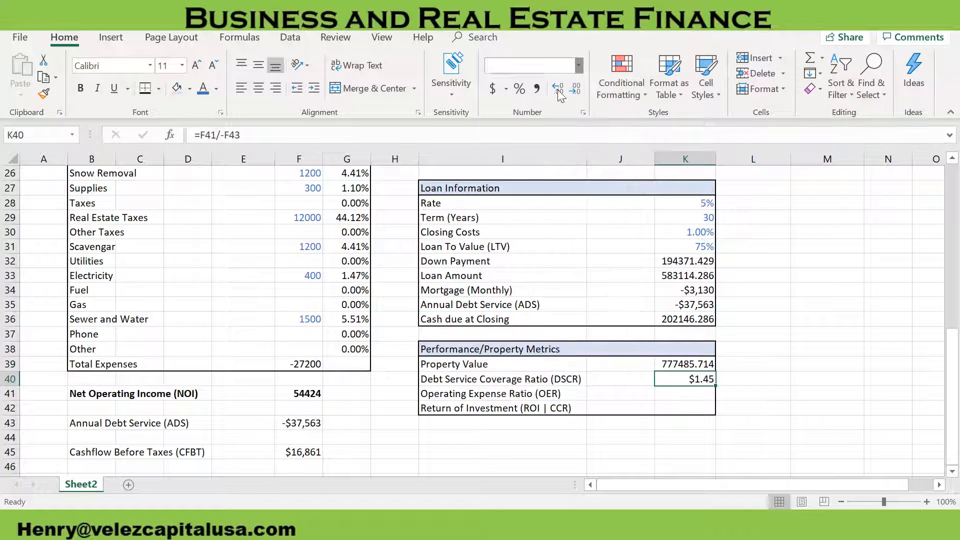
left_click(575, 89)
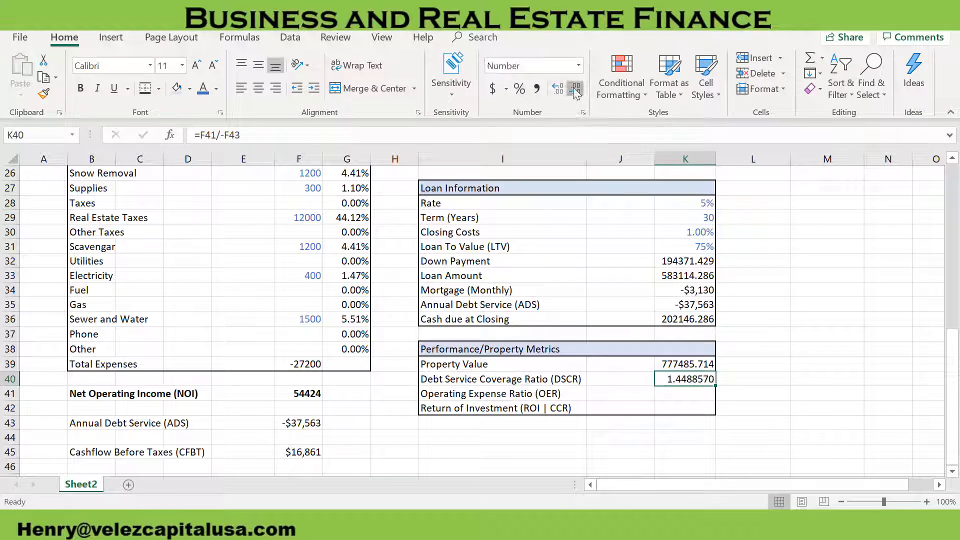
left_click(575, 89)
left_click(576, 89)
left_click(576, 89)
left_click(575, 89)
left_click(576, 89)
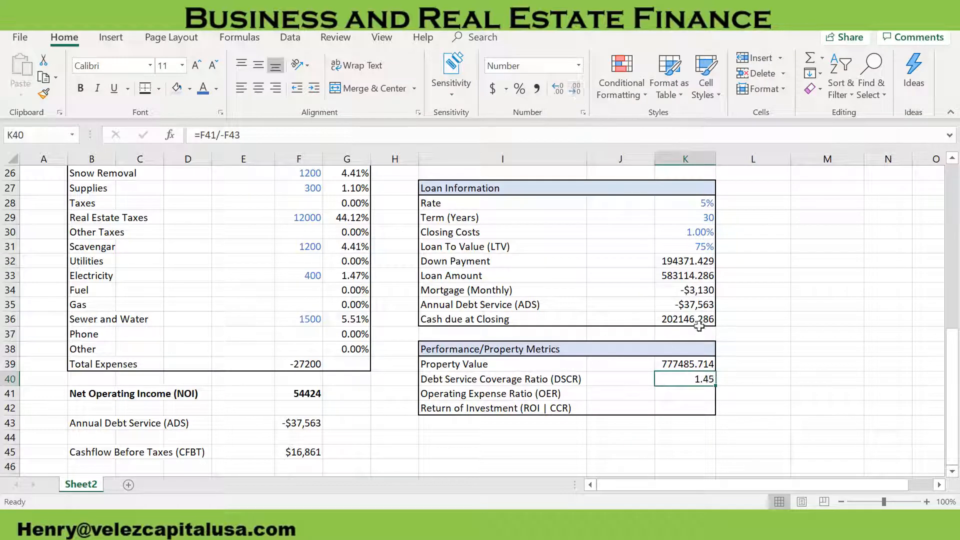
left_click(735, 365)
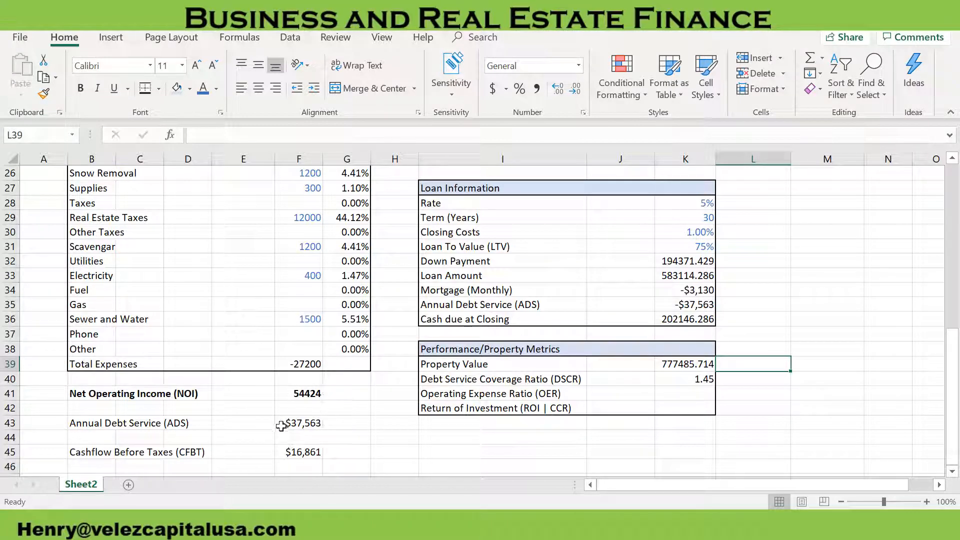
Calculate the Operating Expense Ratio in K41 with =-F39/F10, dividing Total Expenses by Total Gross Income
left_click(707, 395)
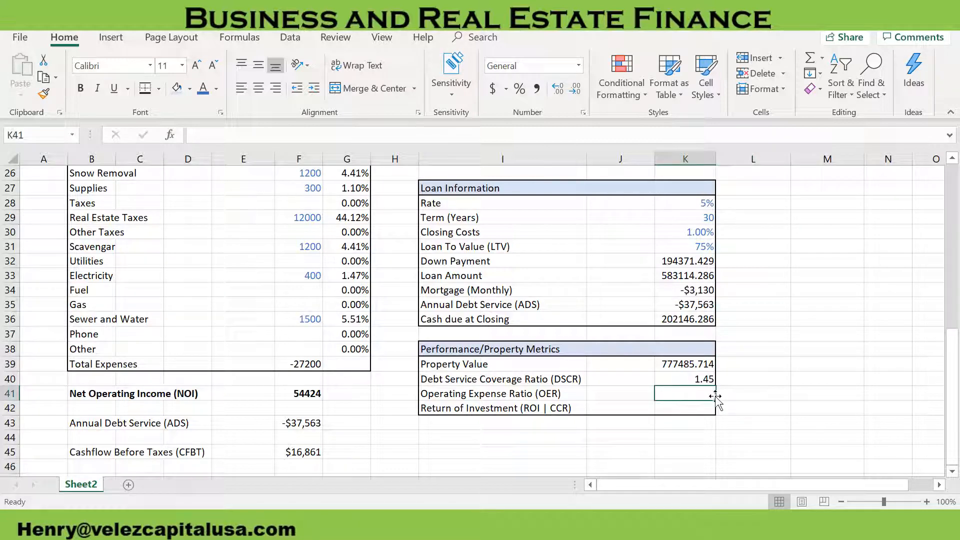
type("=")
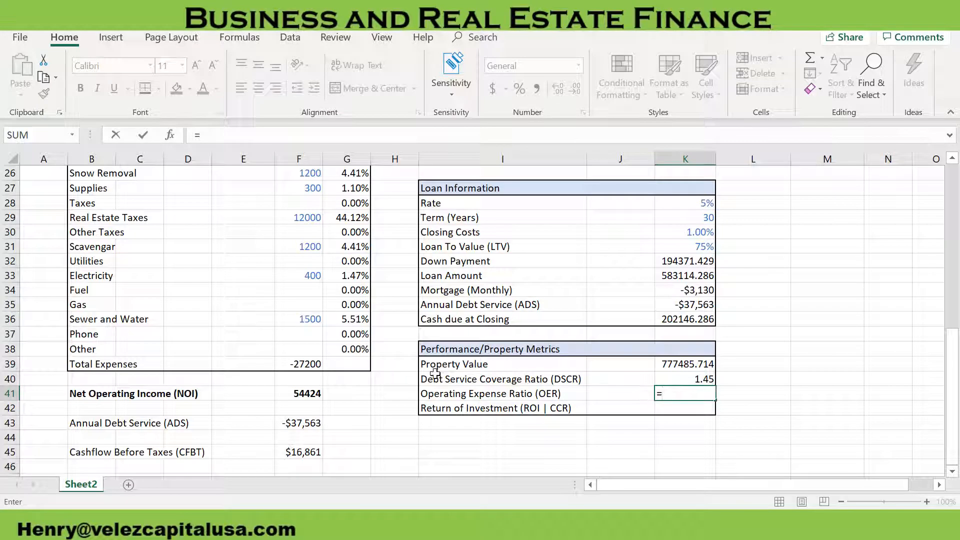
left_click(320, 363)
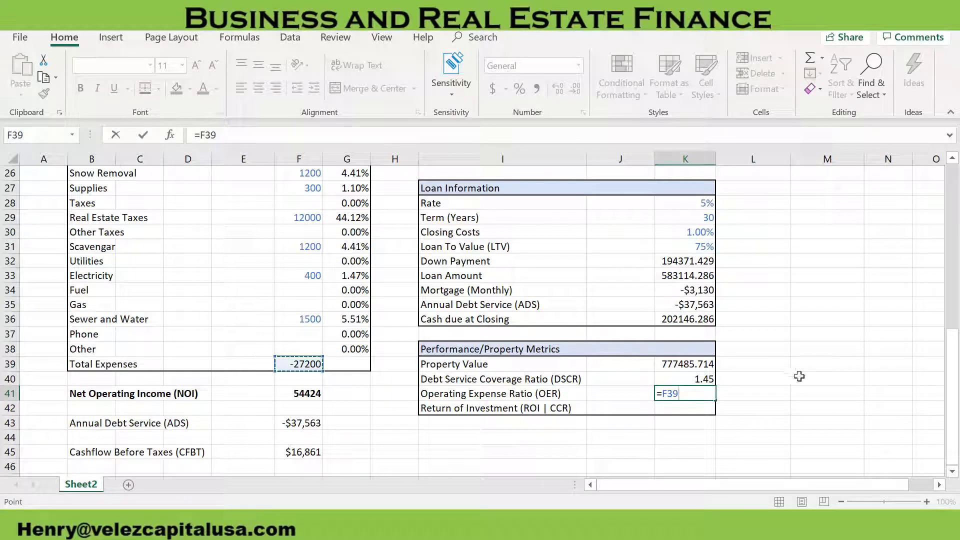
left_click(661, 393)
type("1")
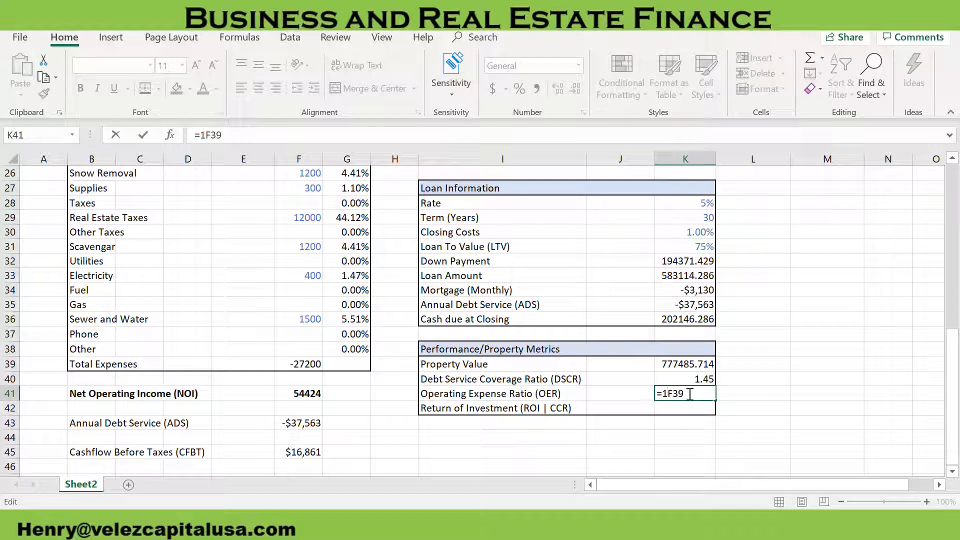
key("BackSpace")
type("-")
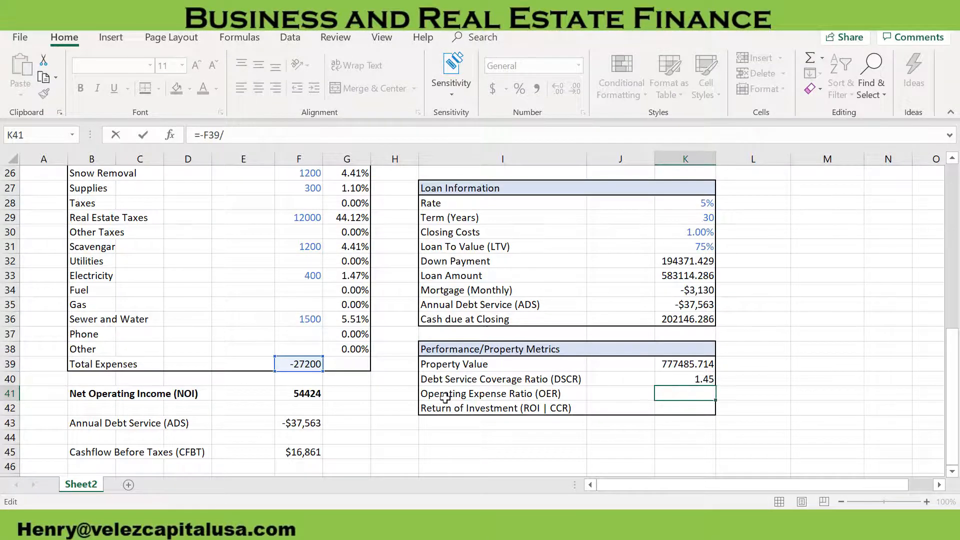
scroll(346, 374, "up", 8)
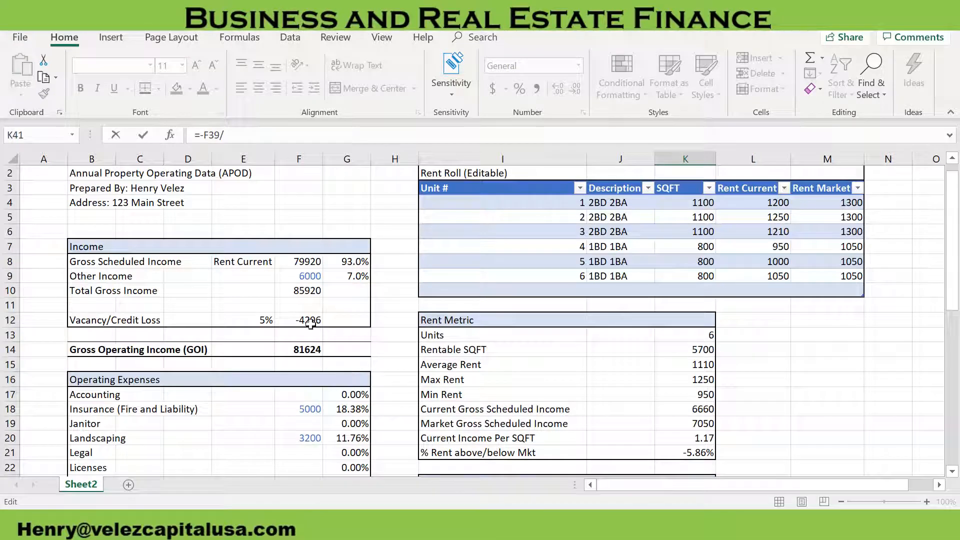
left_click(309, 290)
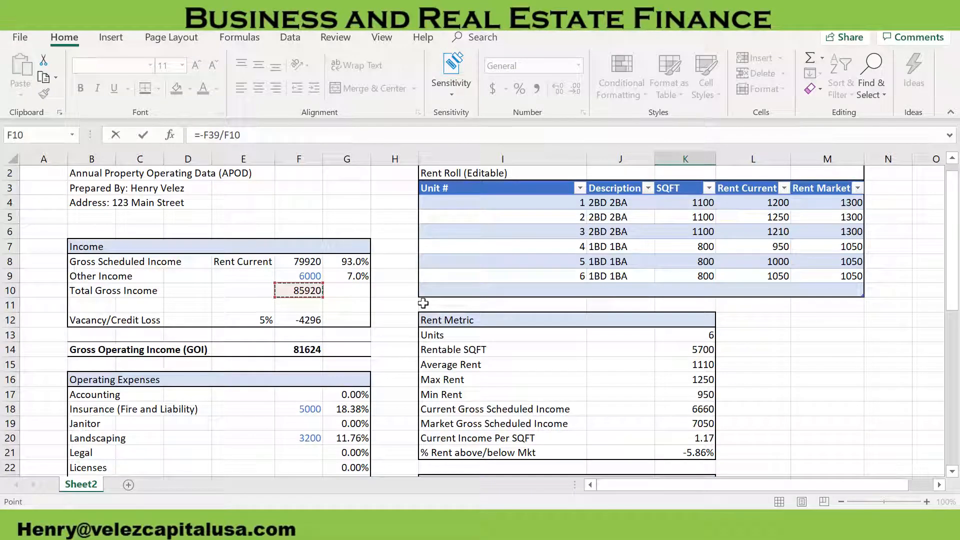
key("Return")
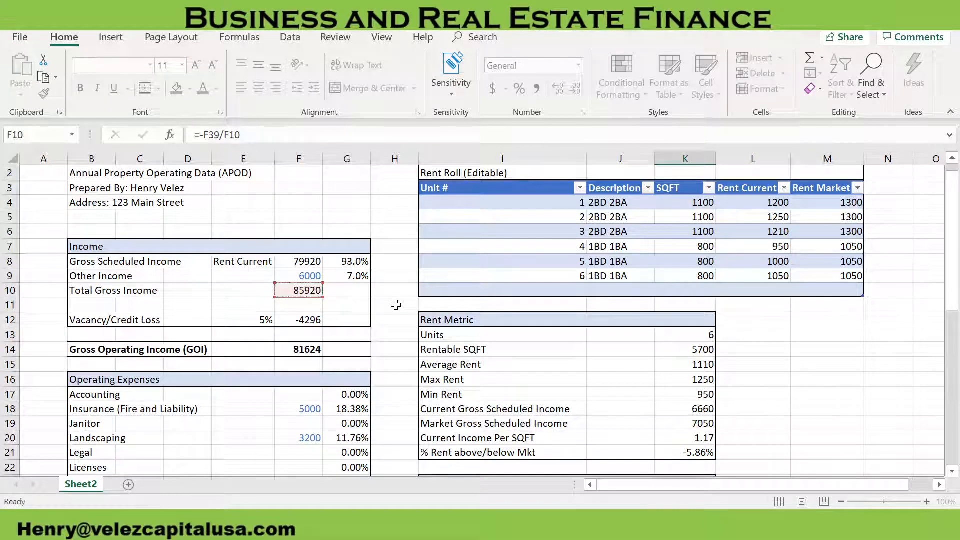
Format the Operating Expense Ratio in K41 as a percentage with two decimal places
scroll(520, 355, "down", 1)
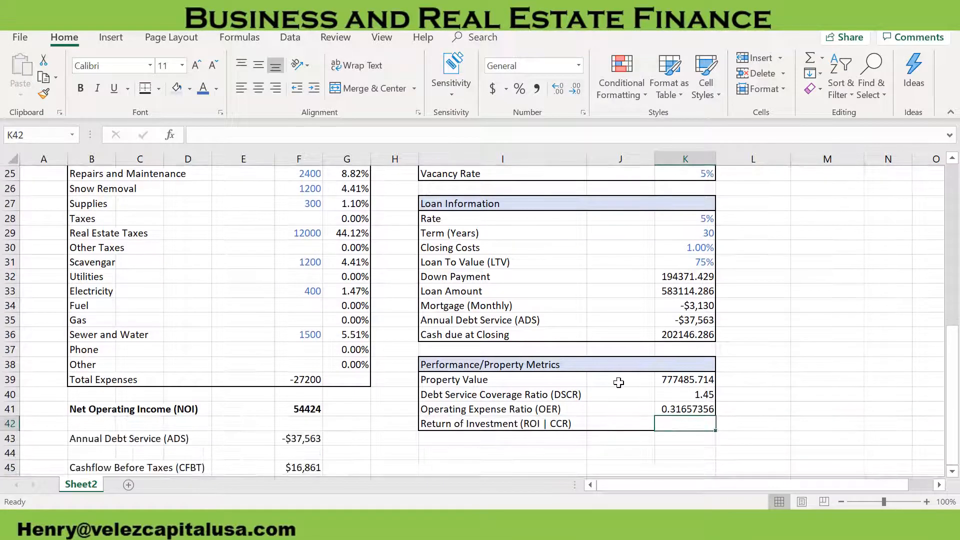
left_click(670, 409)
left_click(519, 88)
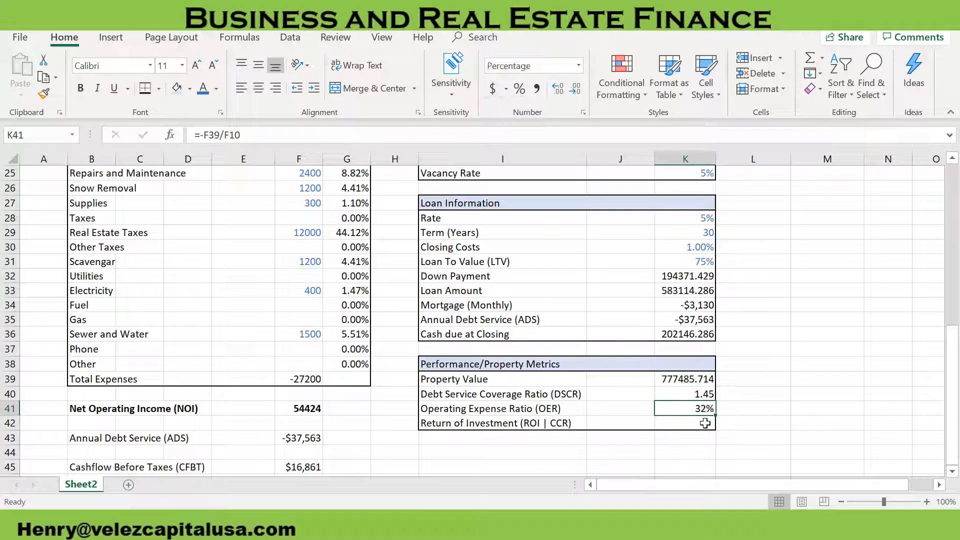
left_click(565, 85)
Calculate Return of Investment in K42 with =F45/K36, dividing Cashflow Before Taxes by Cash due at Closing
left_click(693, 423)
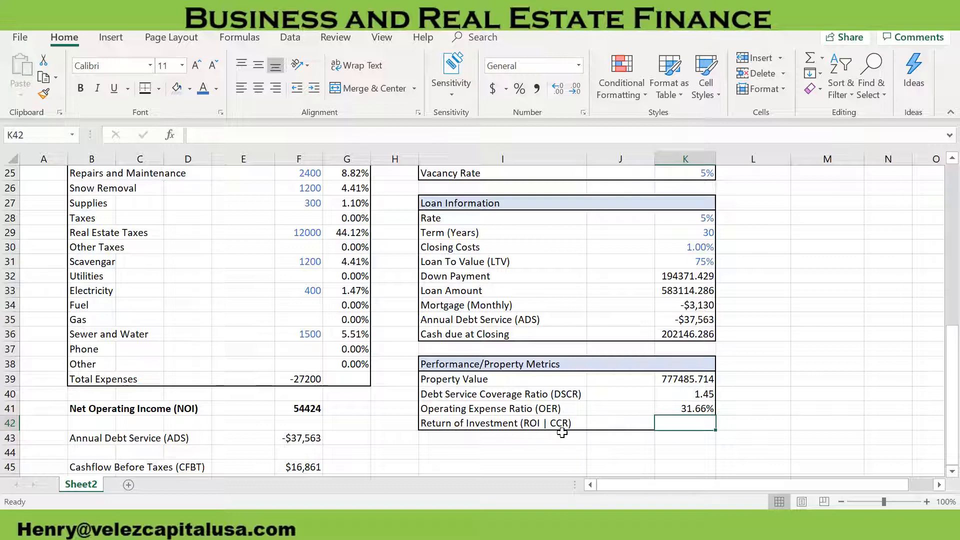
type("=")
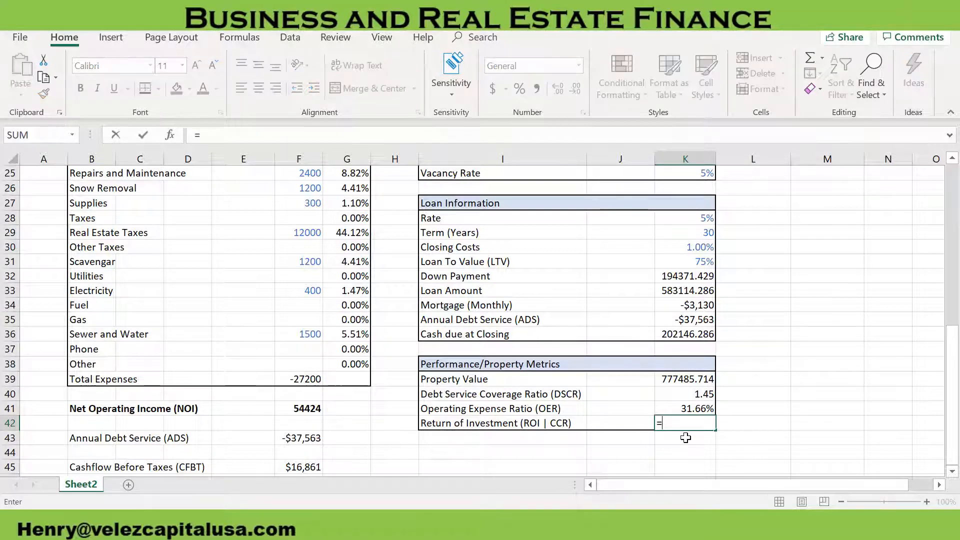
scroll(366, 378, "down", 1)
left_click(299, 422)
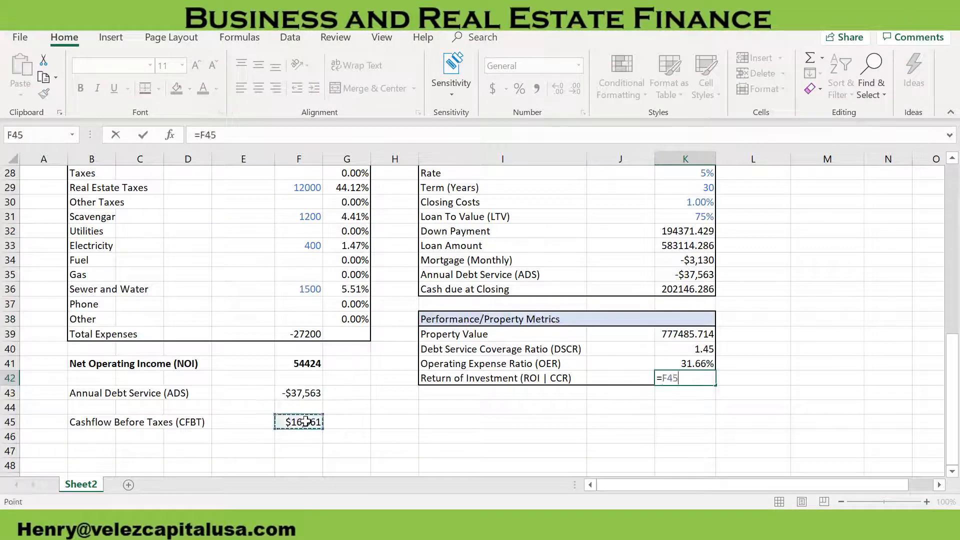
type("/")
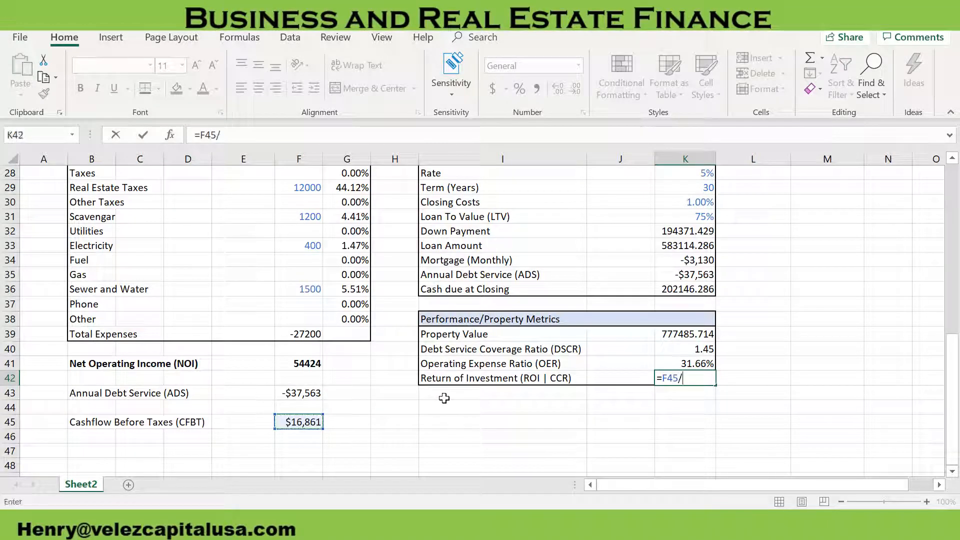
scroll(576, 361, "up", 2)
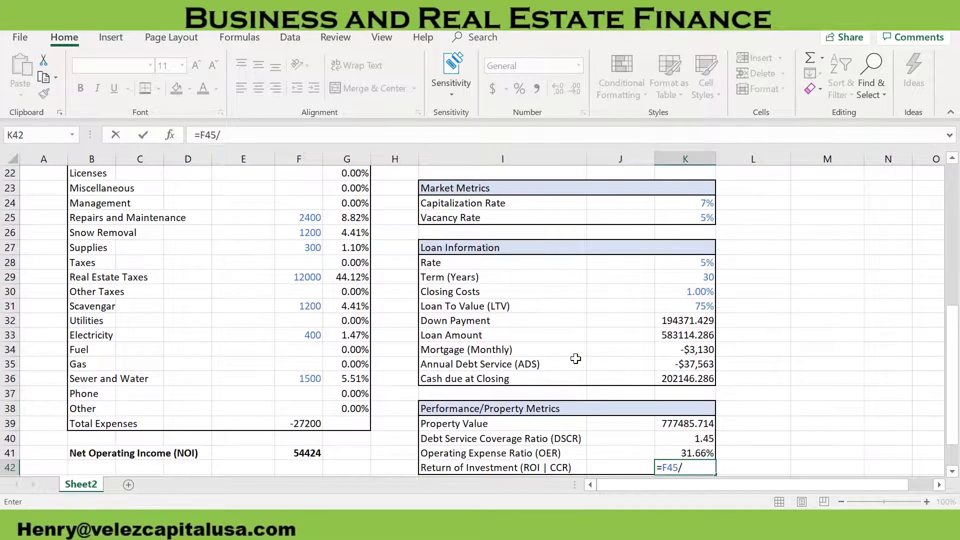
scroll(656, 373, "down", 1)
left_click(694, 336)
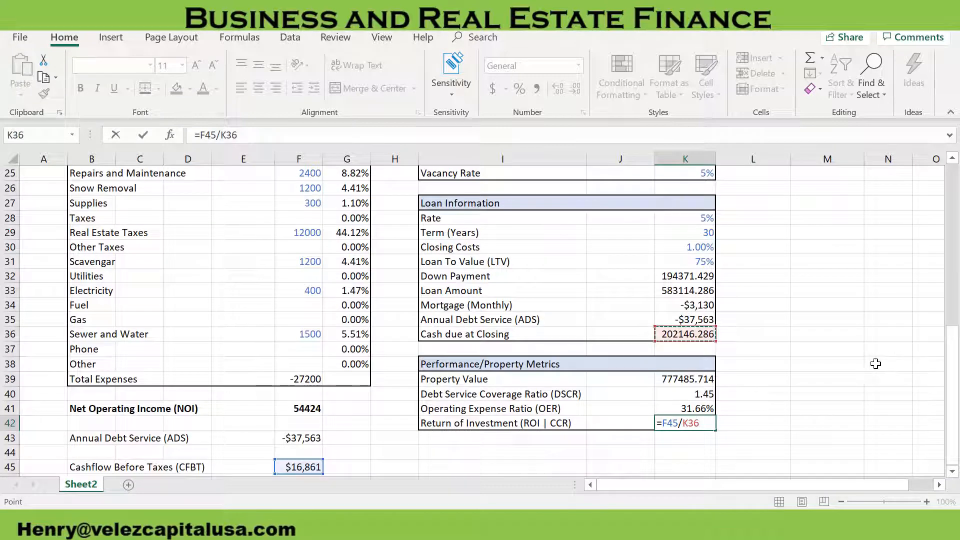
key("Return")
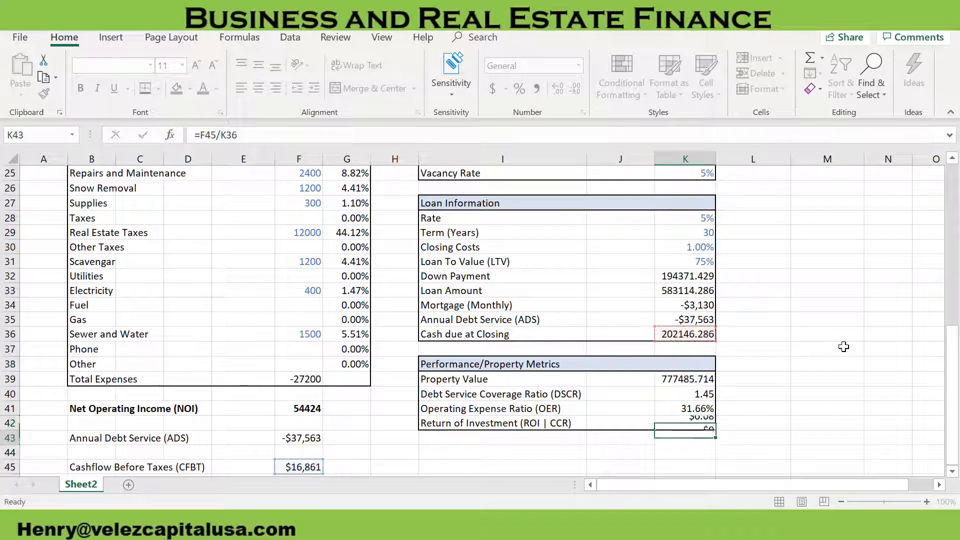
Format the Return of Investment in K42 as a percentage with two decimal places
left_click(700, 423)
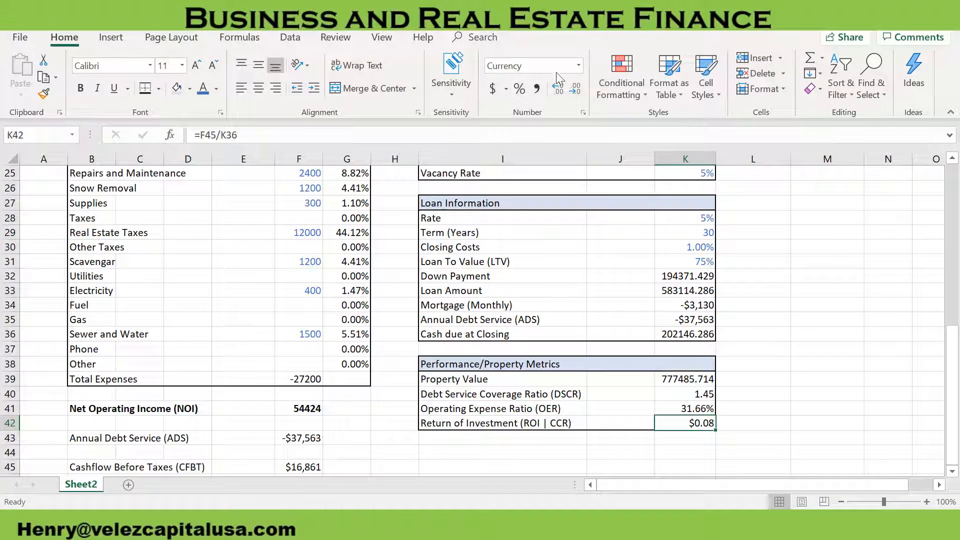
left_click(519, 89)
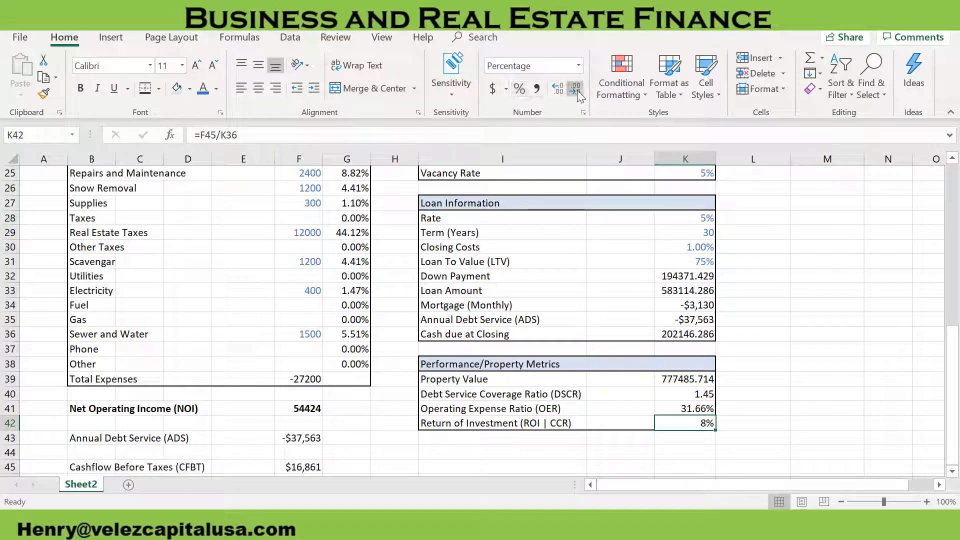
left_click(775, 393)
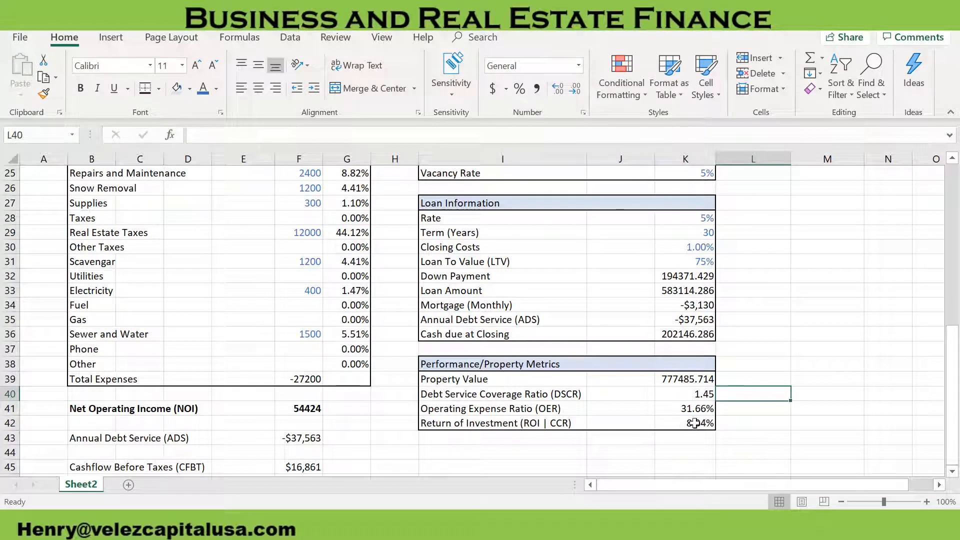
Format the income statement amounts in F8:F45 as Currency with a dollar sign and no decimal places
scroll(693, 395, "up", 3)
scroll(692, 395, "down", 1)
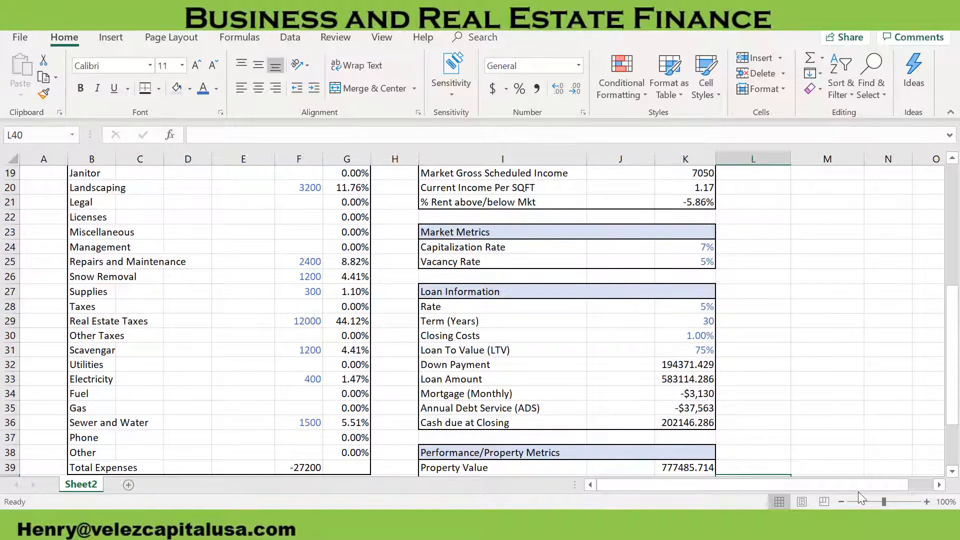
scroll(713, 430, "down", 2)
scroll(463, 413, "down", 1)
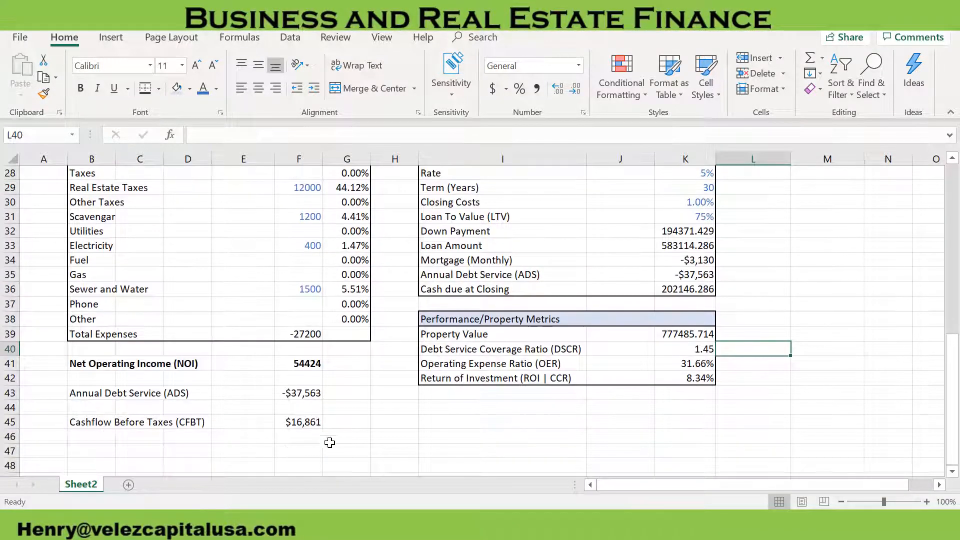
left_click_drag(302, 421, 305, 232)
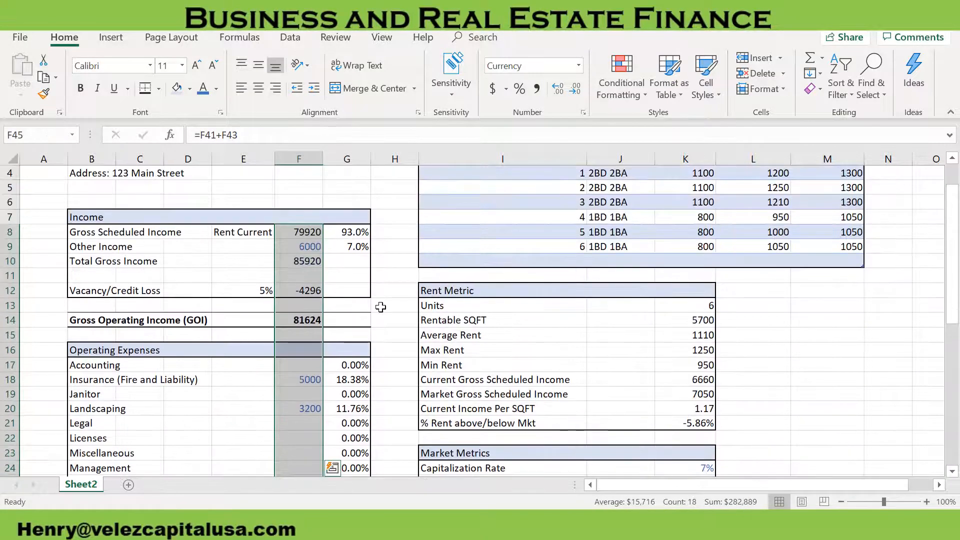
key("ctrl+1")
left_click(442, 213)
left_click(616, 233)
left_click(616, 233)
left_click(650, 247)
left_click(645, 267)
left_click(649, 485)
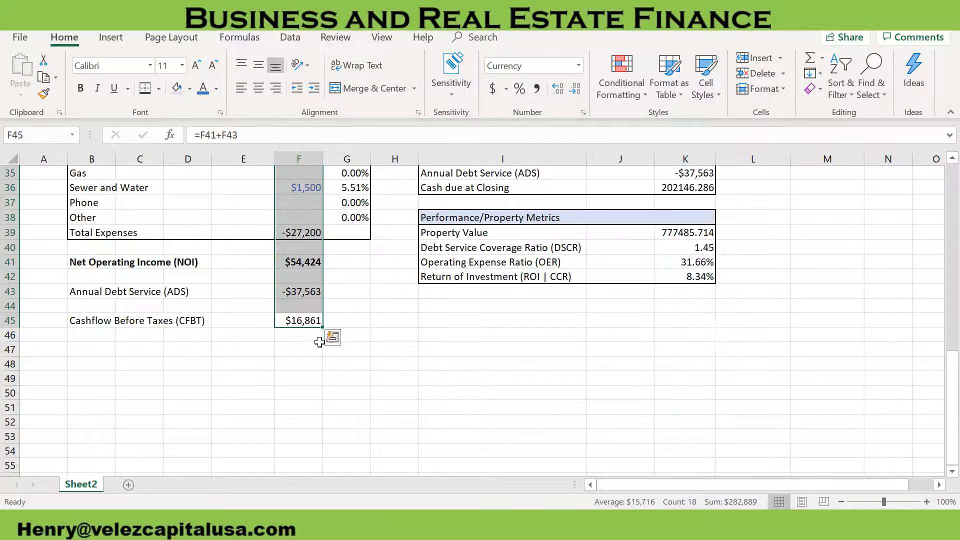
Format the Rent Metric values in K14:K19, from Rentable SQFT to Market Gross Scheduled Income, as Currency without decimals
scroll(700, 320, "up", 10)
left_click_drag(685, 305, 685, 380)
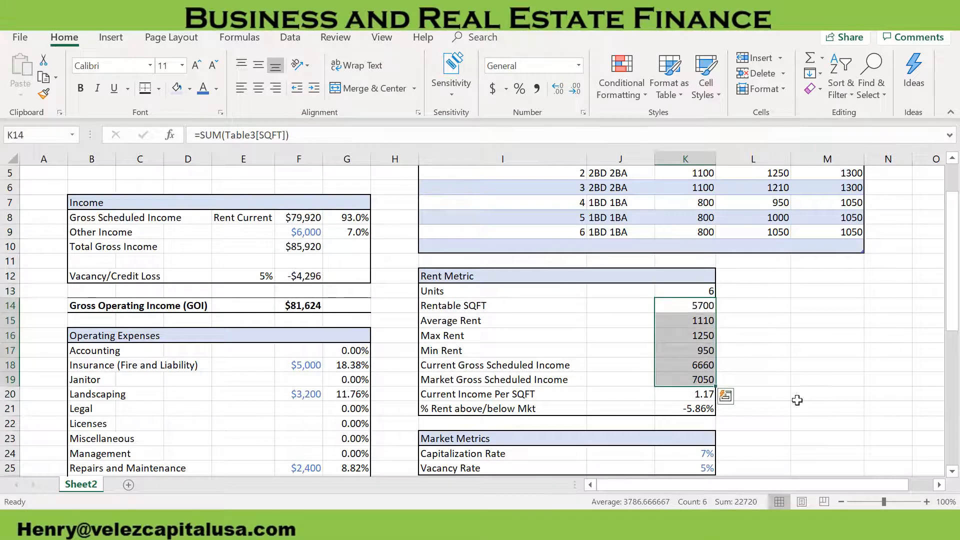
key("ctrl+1")
left_click(442, 213)
left_click(616, 233)
left_click(616, 233)
left_click(689, 485)
scroll(697, 345, "down", 5)
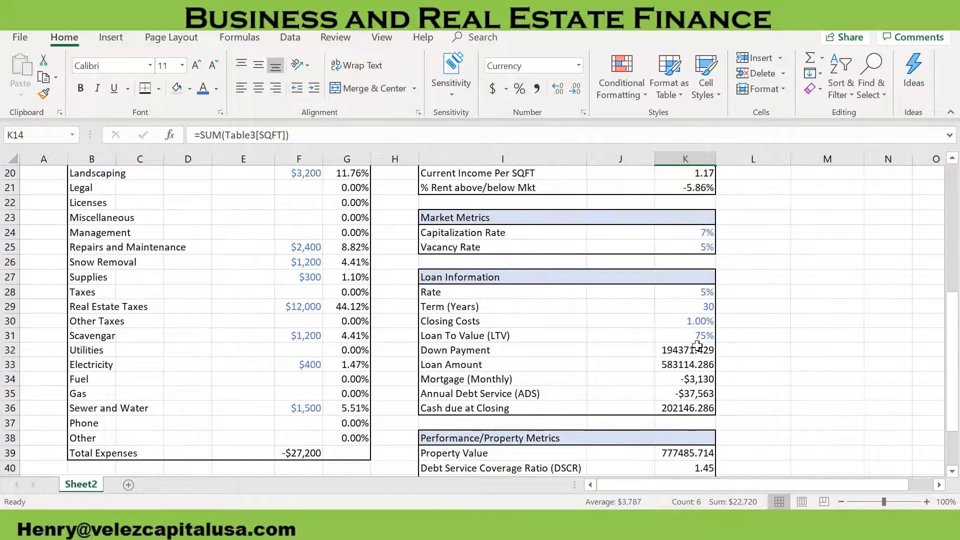
Format the values from Down Payment to Property Value, K32:K39, as Number with no decimal places
left_click_drag(697, 350, 690, 452)
scroll(753, 388, "down", 2)
key("ctrl+1")
left_click(436, 201)
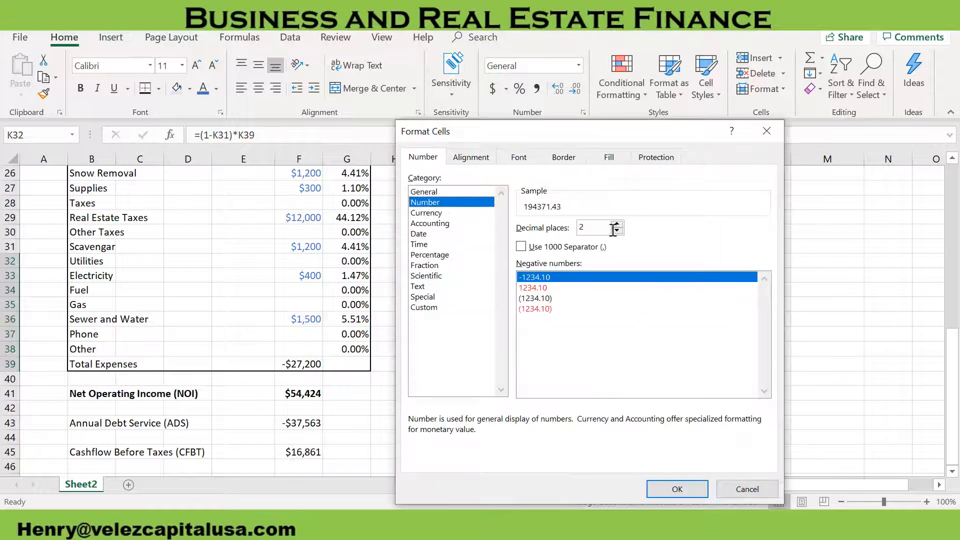
left_click(616, 230)
left_click(616, 231)
left_click(680, 488)
left_click(811, 352)
Apply the Currency format without decimals to K32:K39, covering the loan amounts and Property Value
left_click_drag(705, 265, 705, 370)
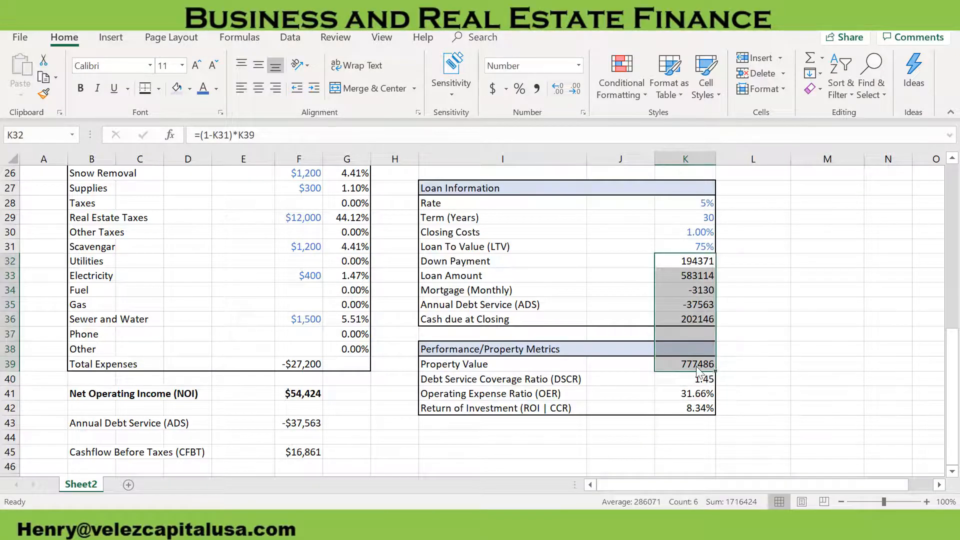
key("ctrl+1")
left_click(437, 213)
left_click(678, 488)
scroll(733, 374, "up", 1)
left_click(734, 374)
left_click(731, 366)
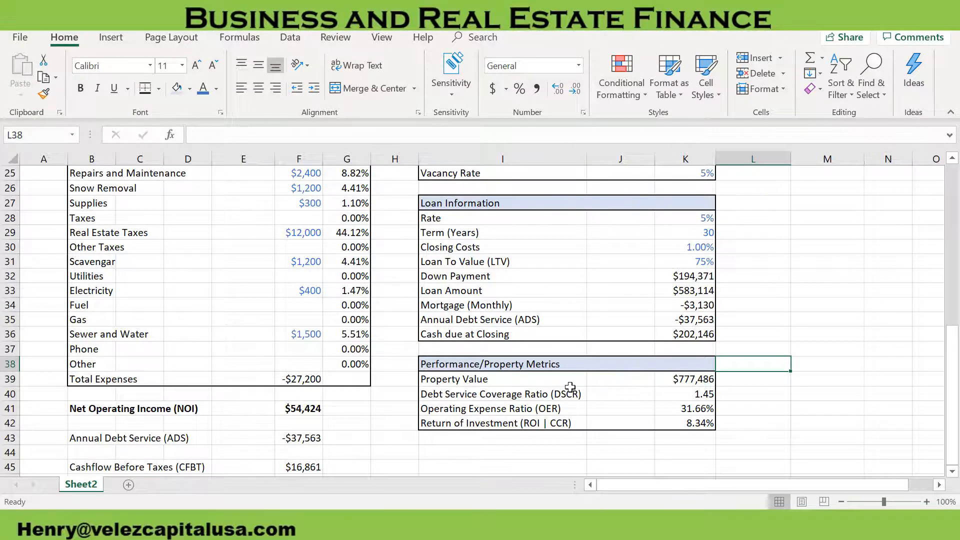
Label L39 "Current NOI" and paste the Property Value from K39 into M39 as a value only
scroll(590, 383, "up", 7)
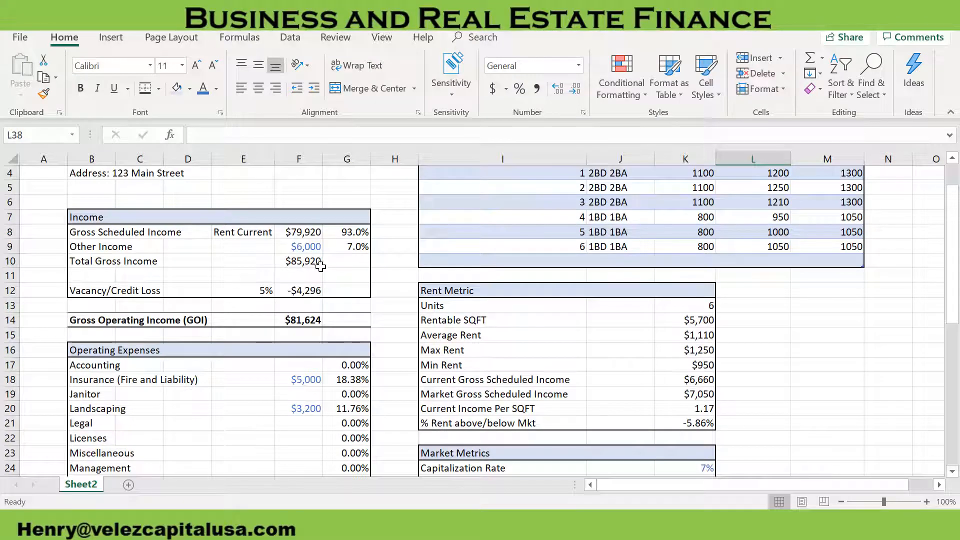
scroll(765, 386, "down", 8)
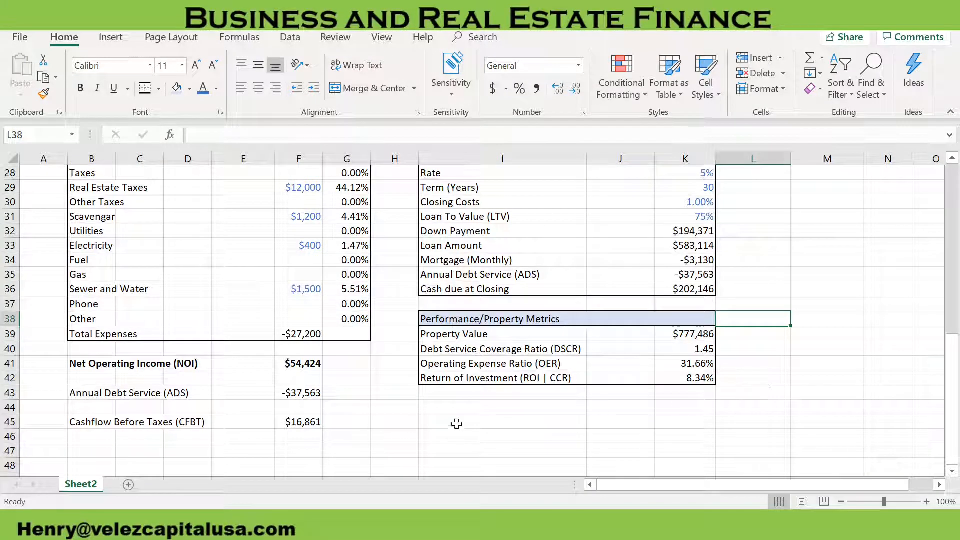
left_click(689, 339)
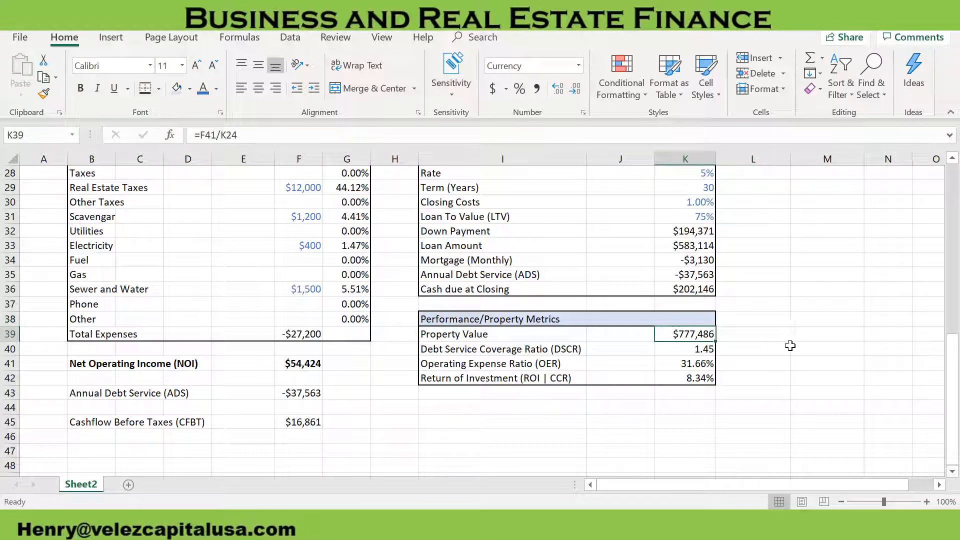
key("ctrl+c")
left_click(776, 335)
type("Current NOI")
left_click(826, 334)
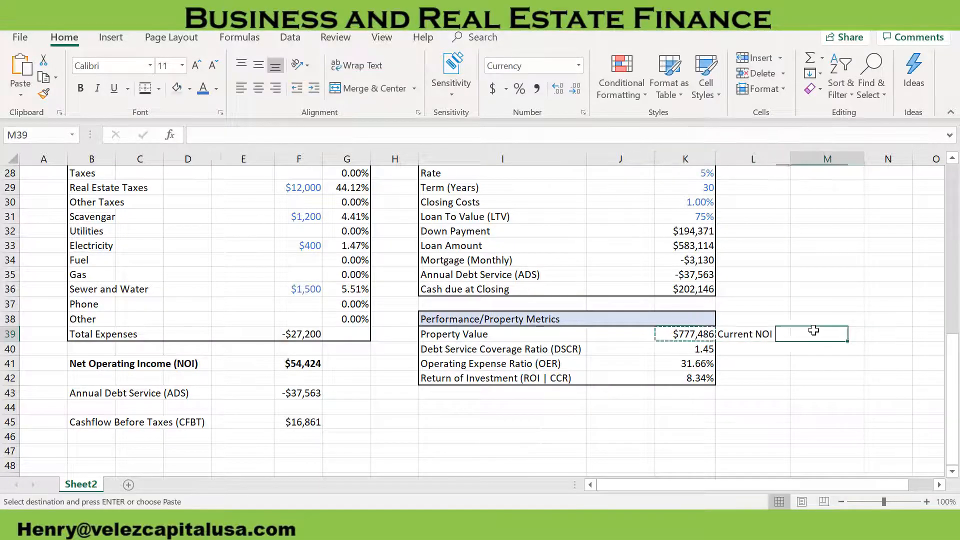
key("ctrl+v")
left_click(889, 353)
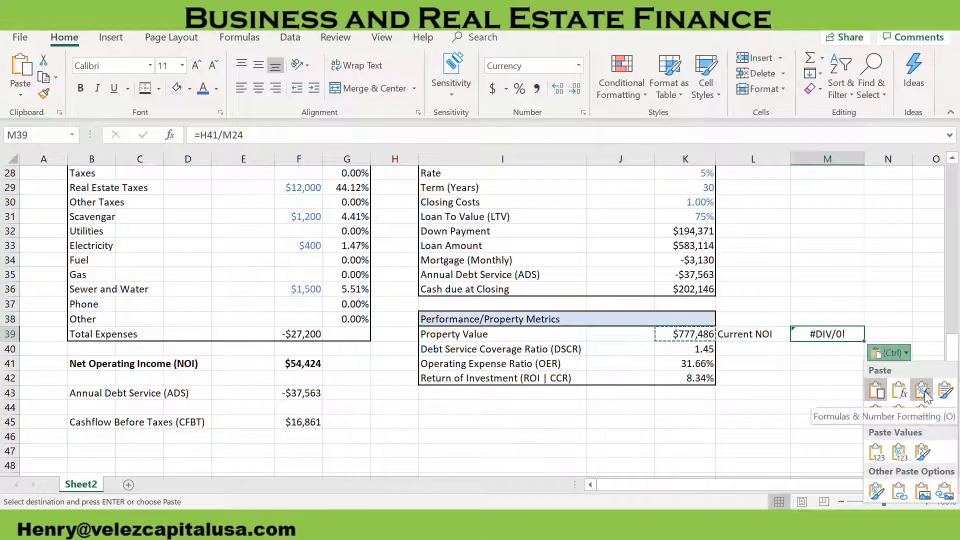
left_click(876, 452)
left_click(831, 378)
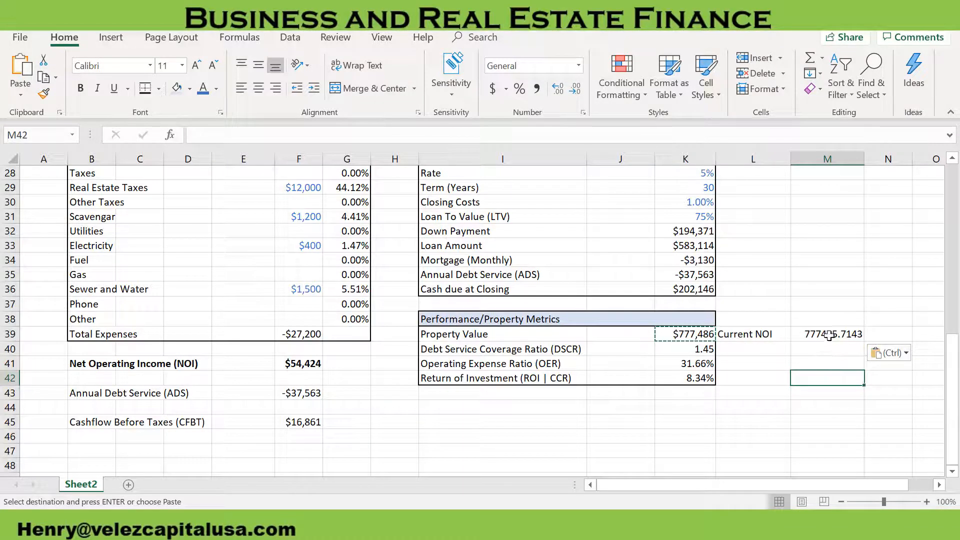
left_click(823, 337)
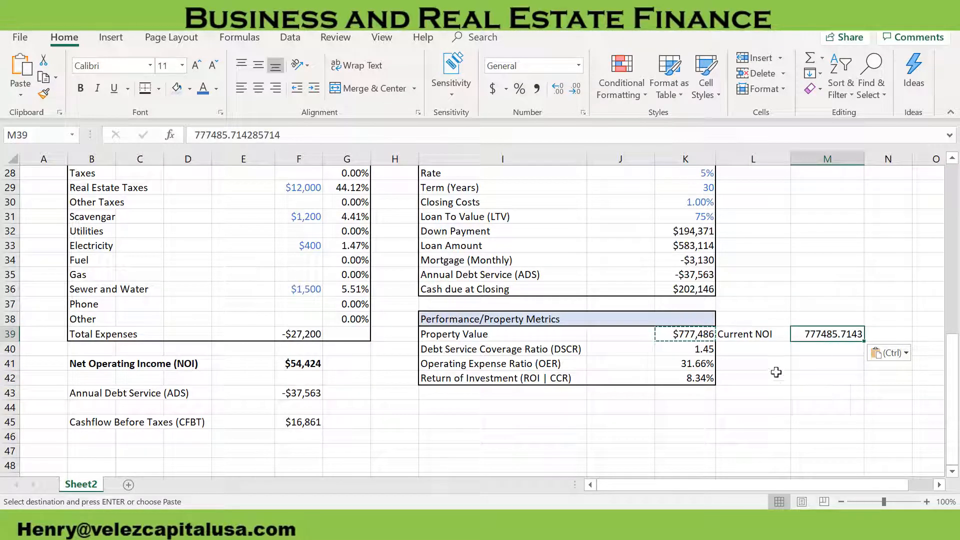
Set the Gross Scheduled Income rent basis in E8 to Rent Market
scroll(622, 394, "up", 5)
scroll(622, 394, "up", 4)
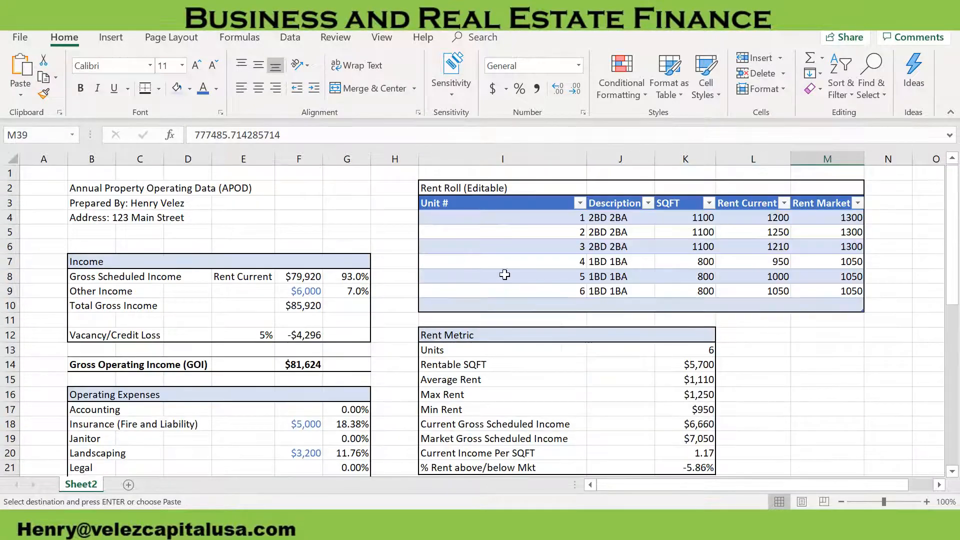
left_click(254, 276)
left_click(281, 277)
left_click(254, 301)
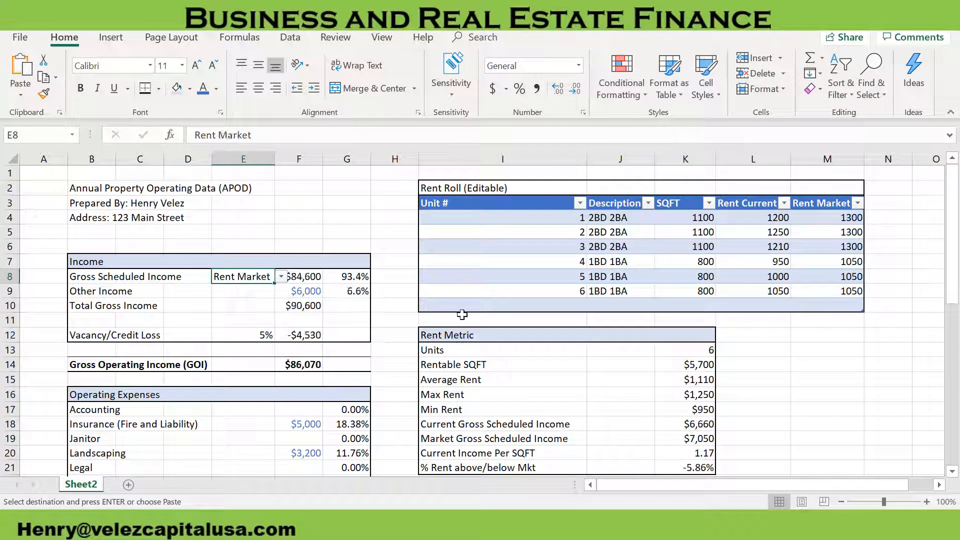
Label L40 "Market NOI" and paste the Property Value from K39 into M40 as a value only
scroll(499, 396, "down", 4)
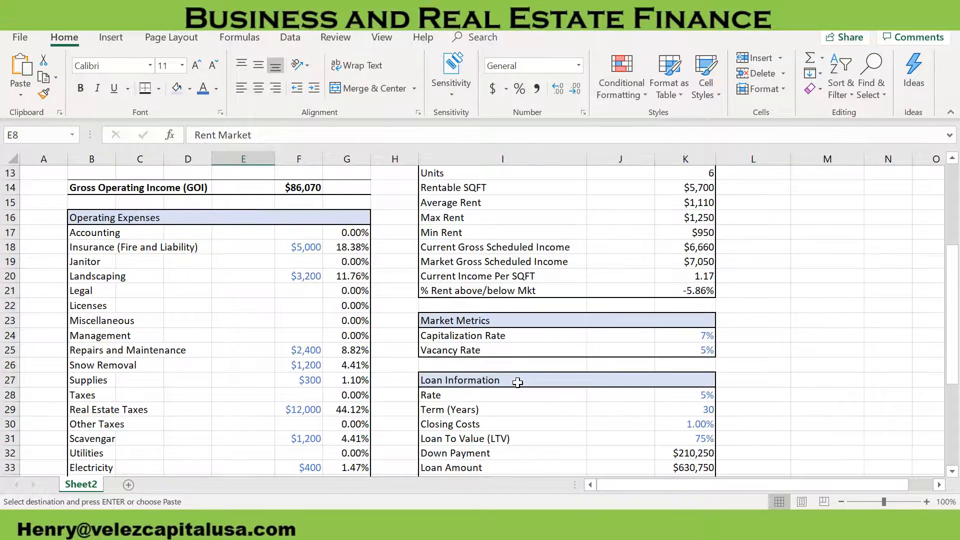
scroll(518, 383, "down", 3)
scroll(518, 383, "down", 2)
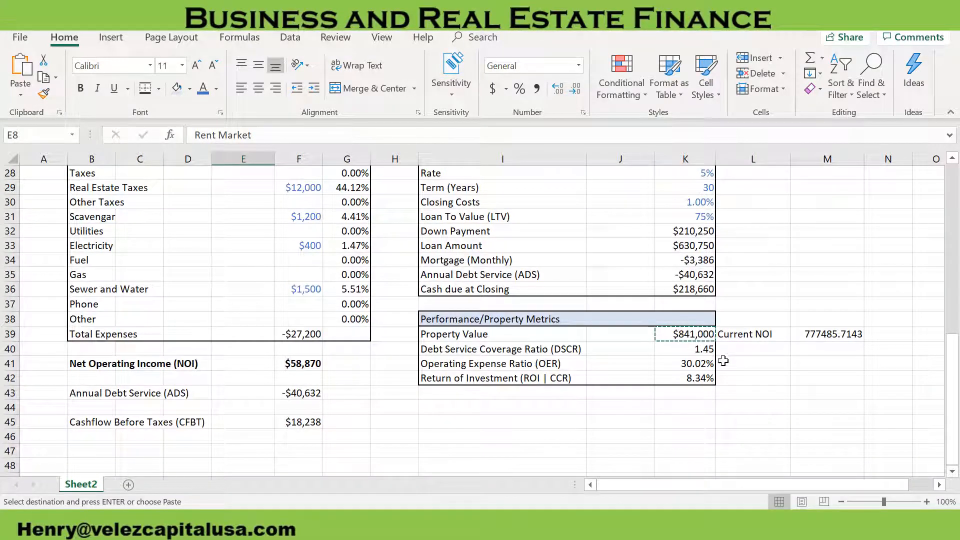
left_click(734, 345)
type("Market NOI")
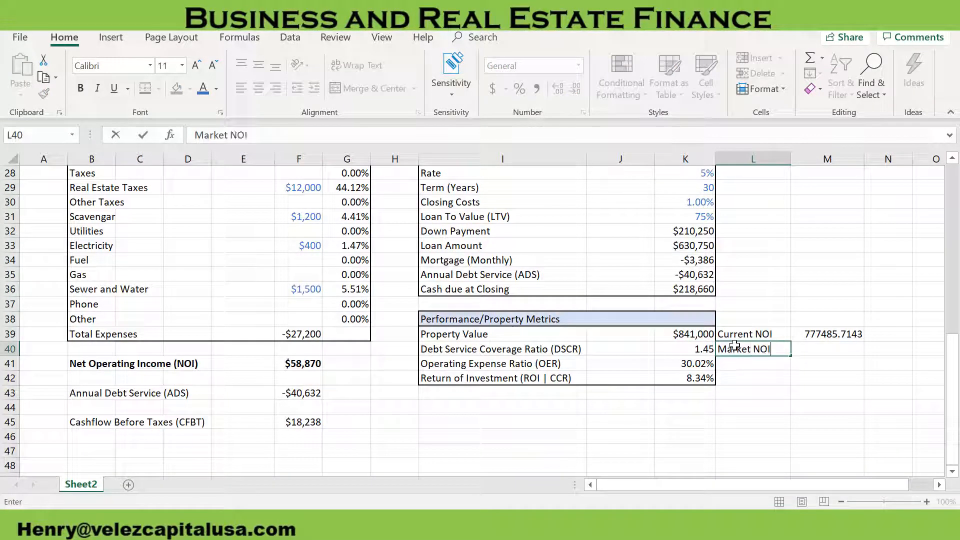
key("Tab")
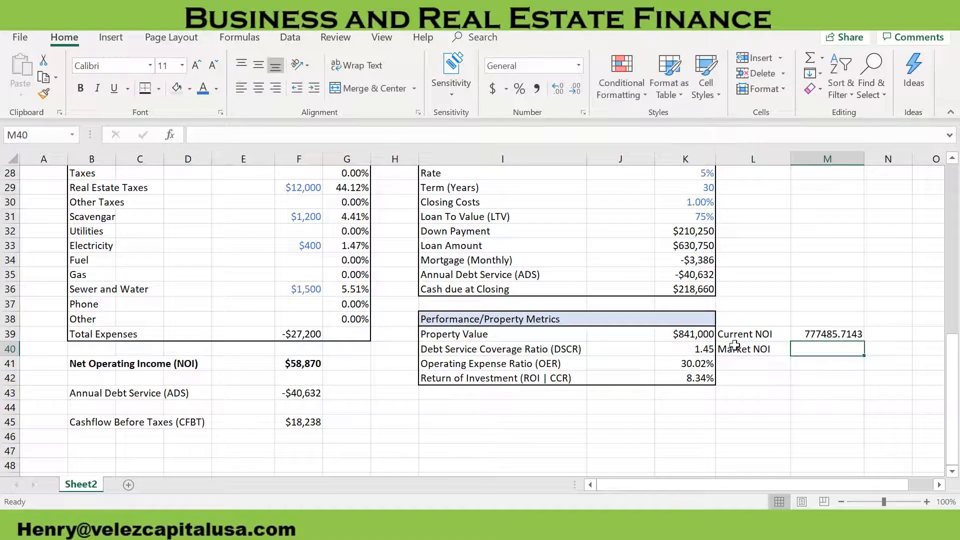
left_click(692, 335)
key("ctrl+c")
left_click(818, 348)
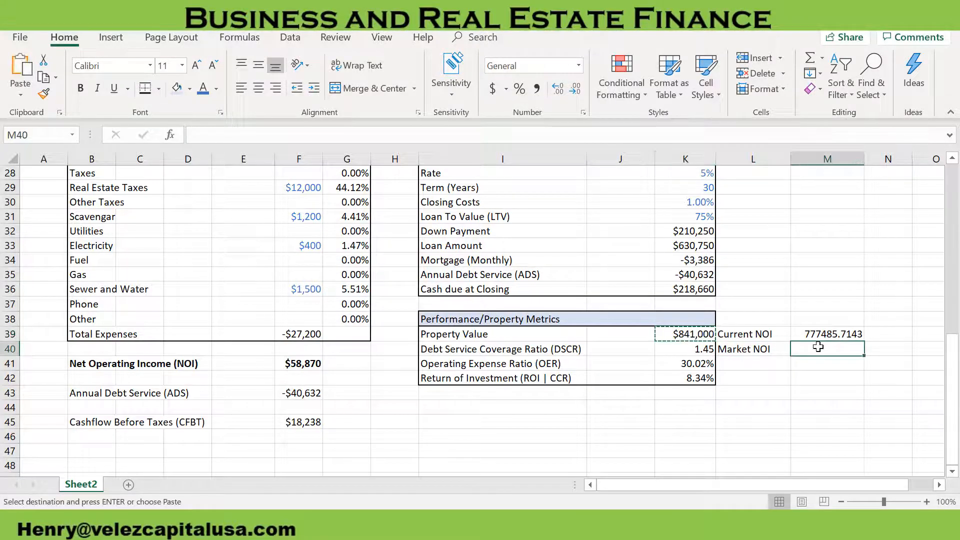
right_click(818, 347)
left_click(714, 75)
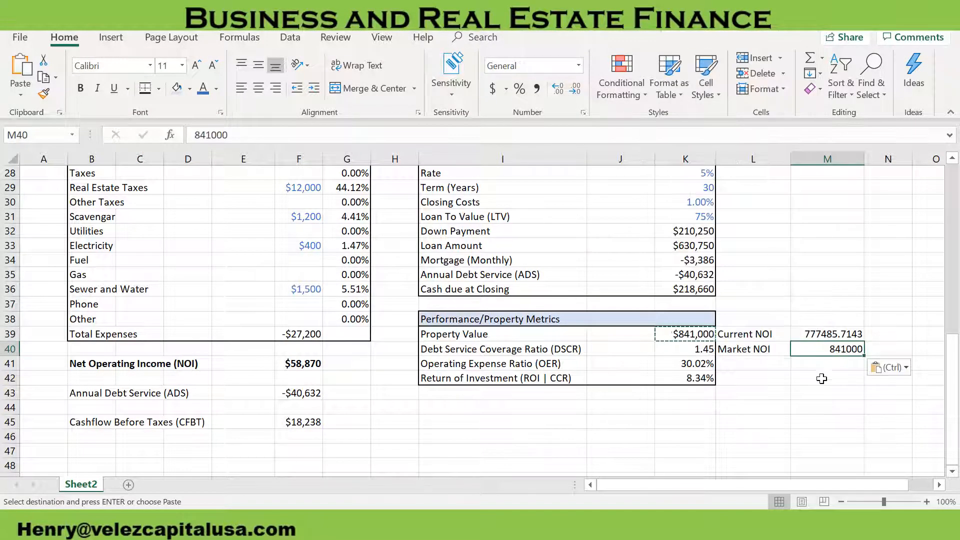
Calculate the relative change in property value between current and market rents in M42 with =(M40-M39)/M39
left_click(823, 381)
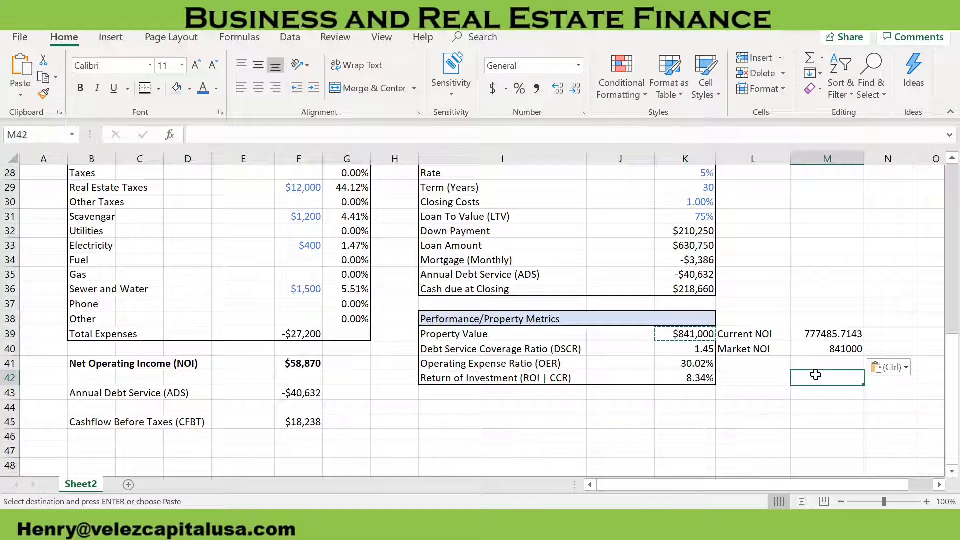
type("=")
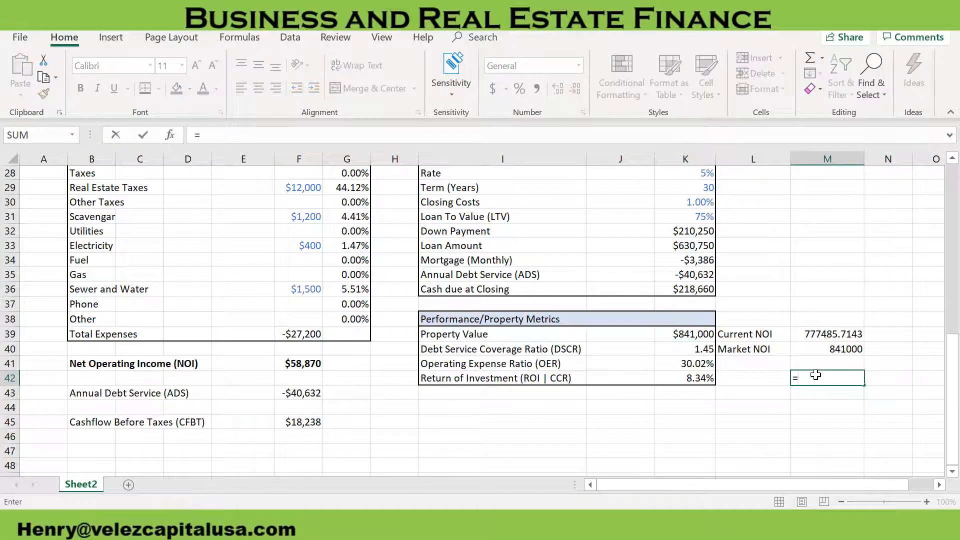
left_click(831, 334)
key("BackSpace")
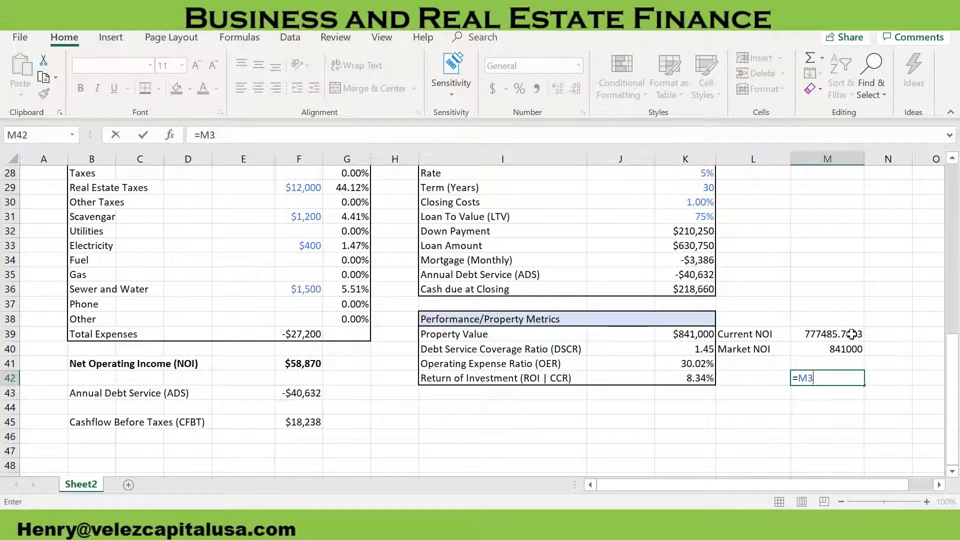
key("BackSpace")
key("BackSpace")
type("(")
left_click(837, 349)
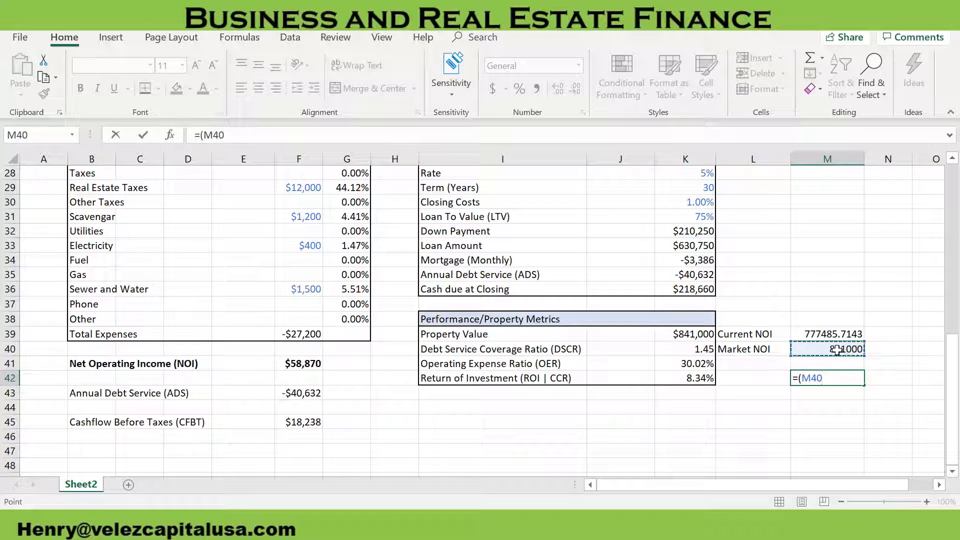
type("-")
left_click(827, 334)
type(").")
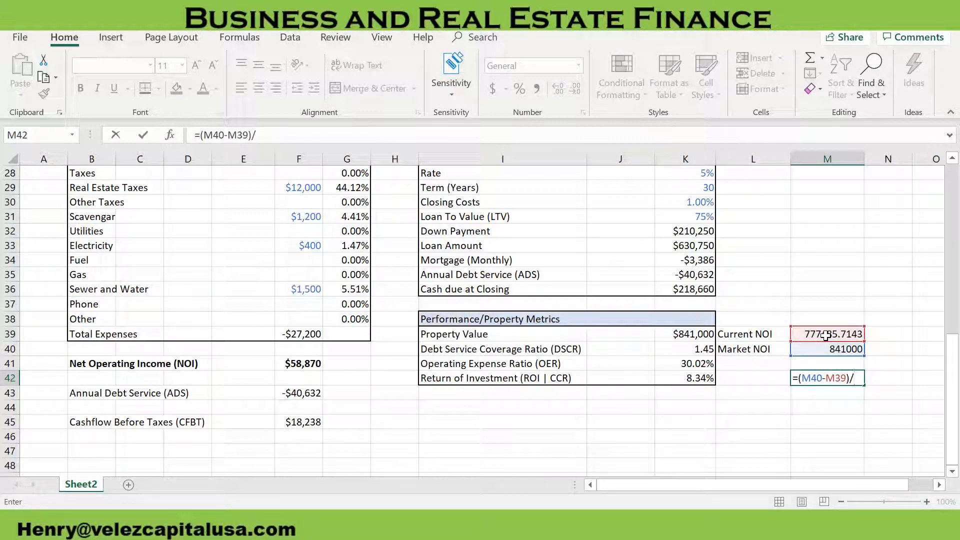
left_click(826, 335)
key("Return")
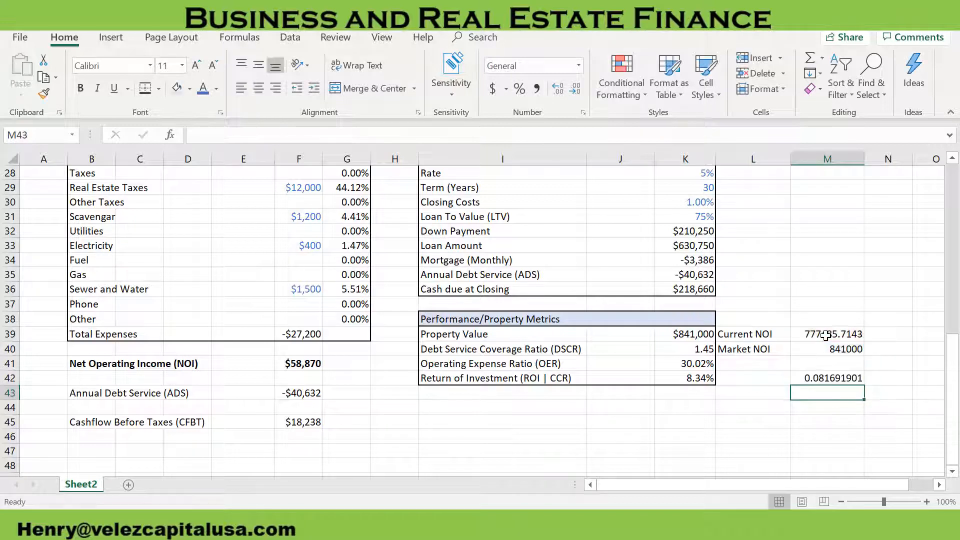
Format the property value change in M42 as a percentage with two decimal places
left_click(829, 378)
left_click(520, 88)
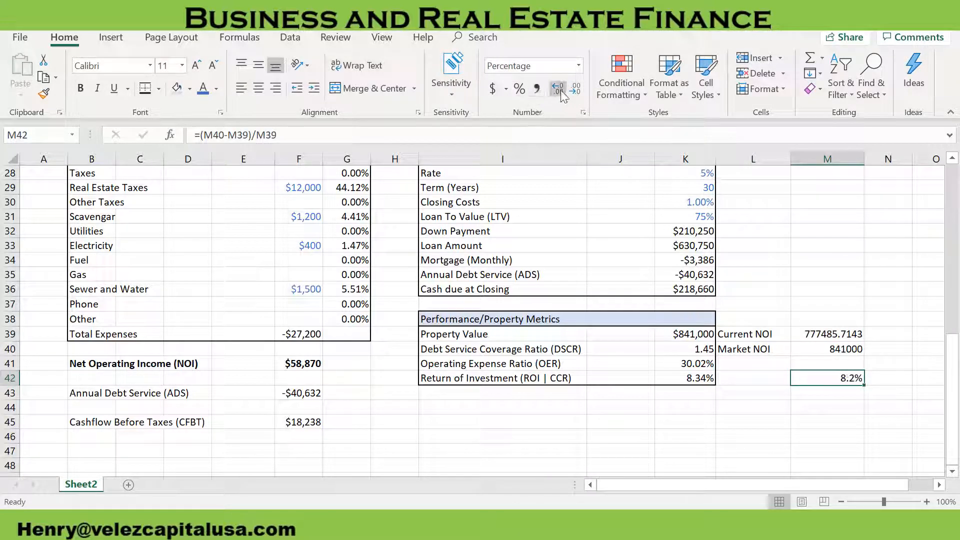
left_click(561, 93)
left_click(867, 321)
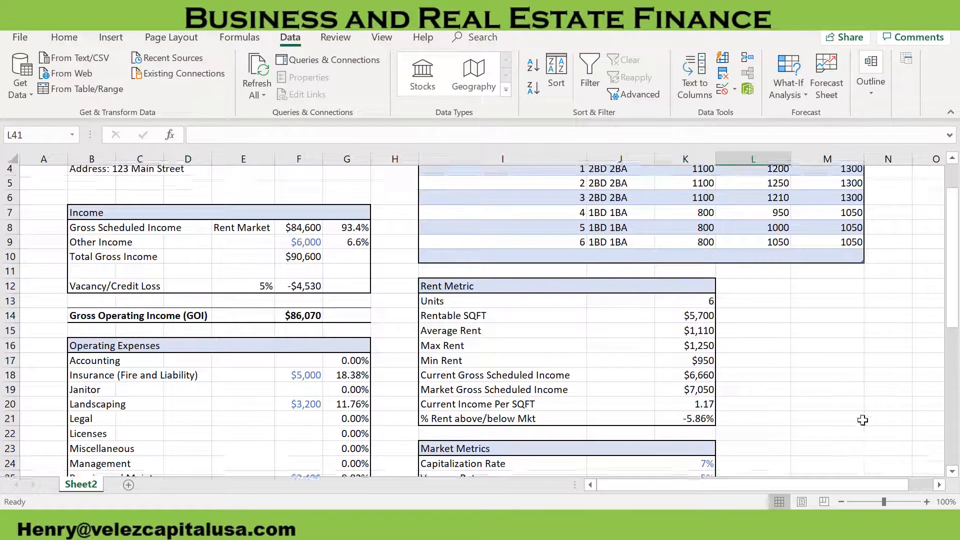
Add the label "DSCR Target" in L40 beside the Debt Service Coverage Ratio and enter 1.25 in M40
scroll(872, 400, "up", 1)
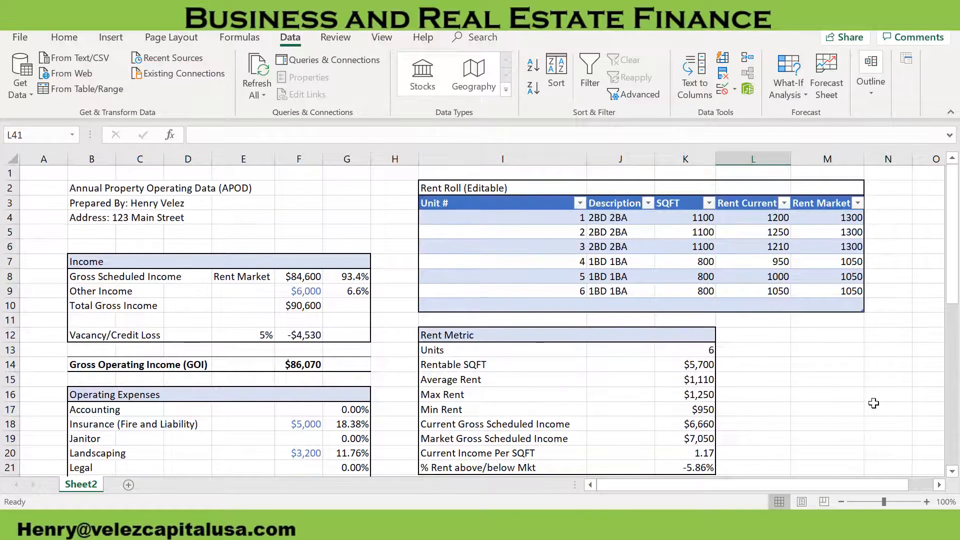
scroll(868, 399, "down", 6)
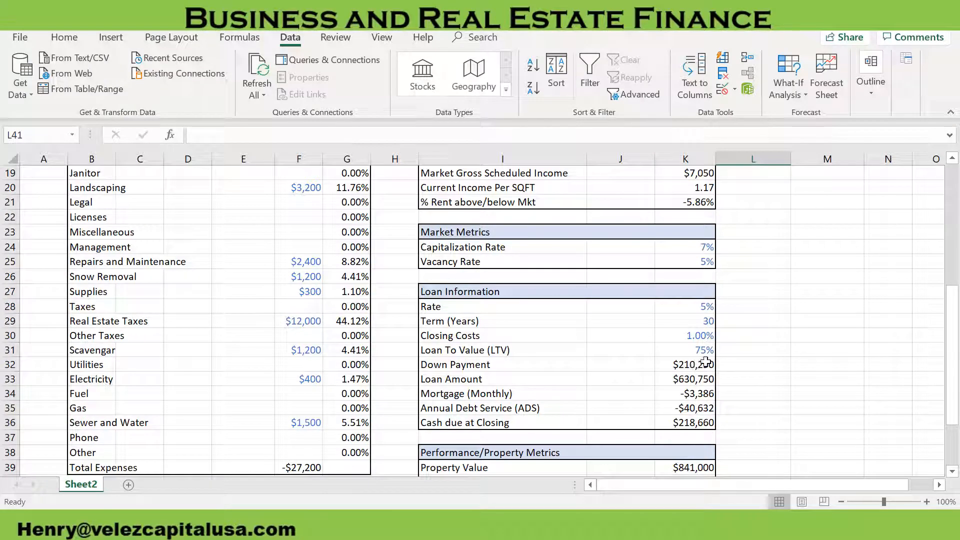
scroll(743, 379, "down", 1)
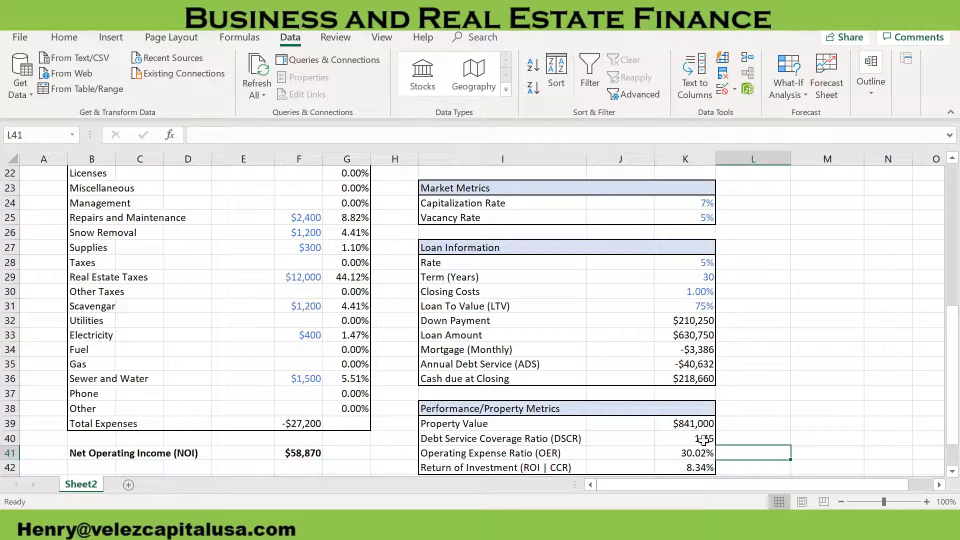
left_click(703, 439)
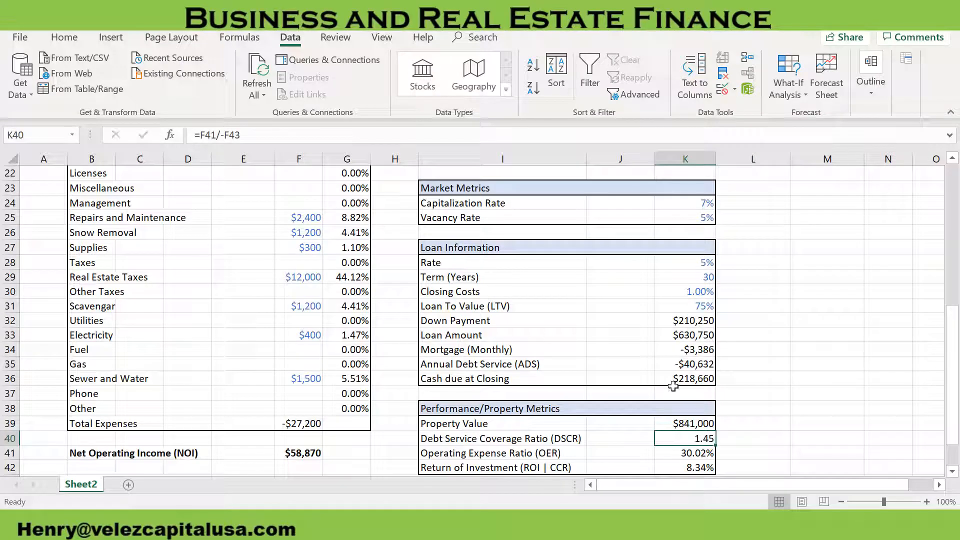
left_click(751, 438)
type("DSCR")
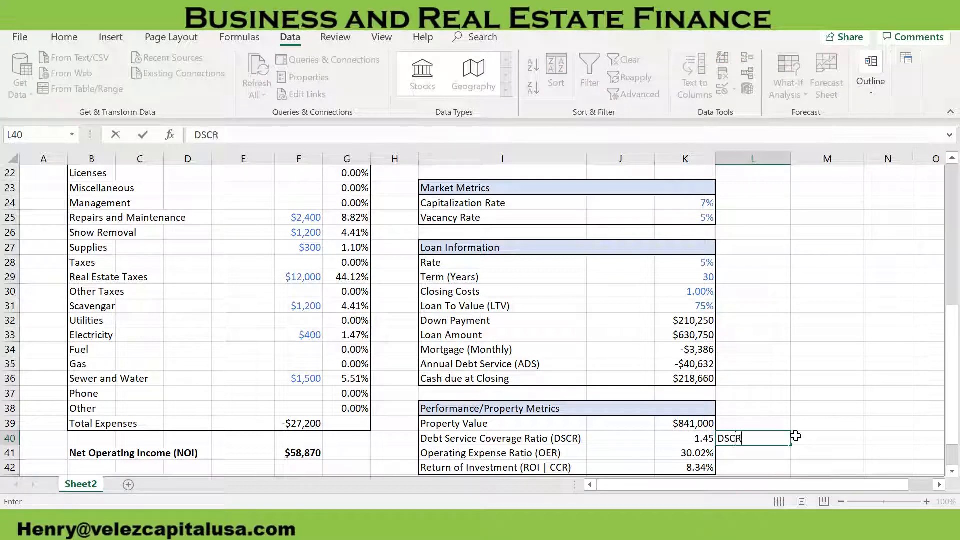
type(" Target")
key("Tab")
type("1.25")
key("Return")
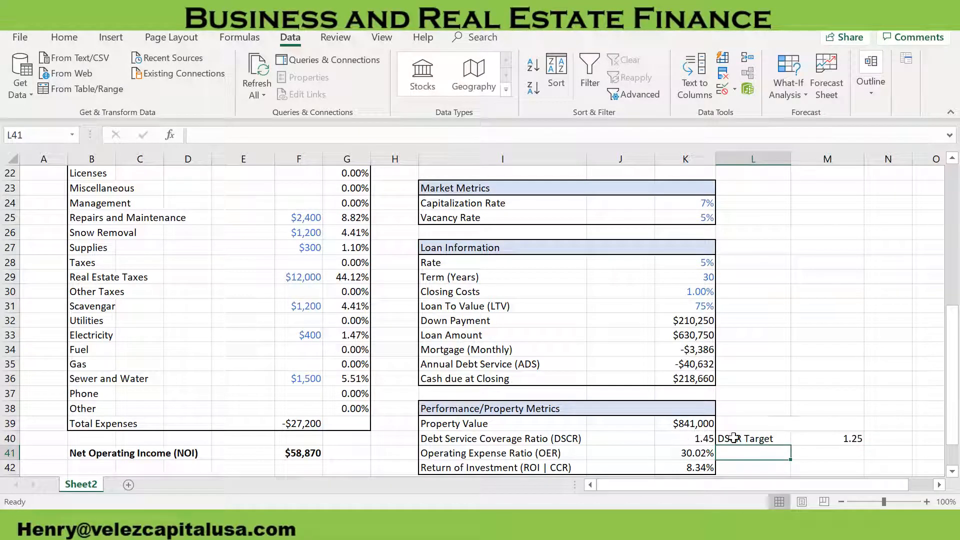
Run Goal Seek to bring the Debt Service Coverage Ratio in K40 to 1.25 by changing the Loan To Value in K31
left_click(836, 438)
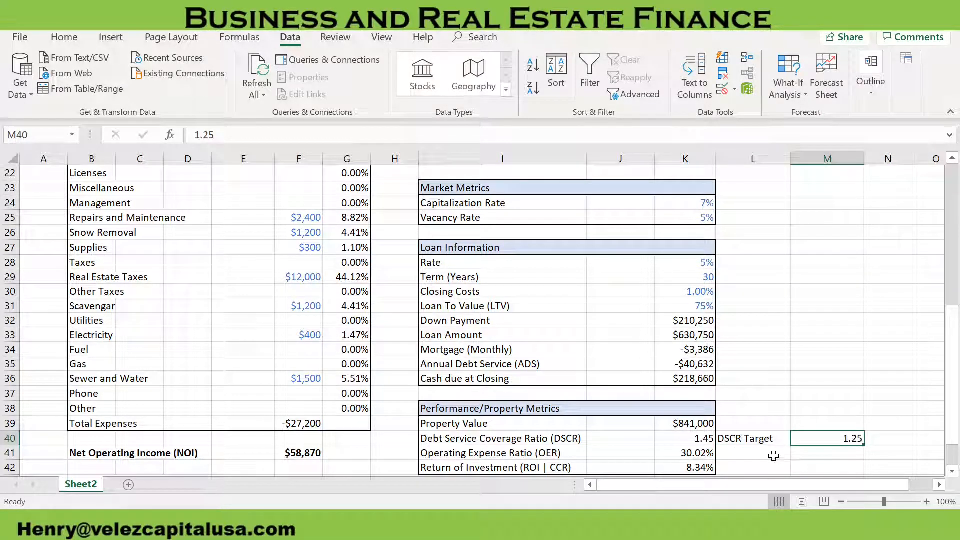
left_click(755, 395)
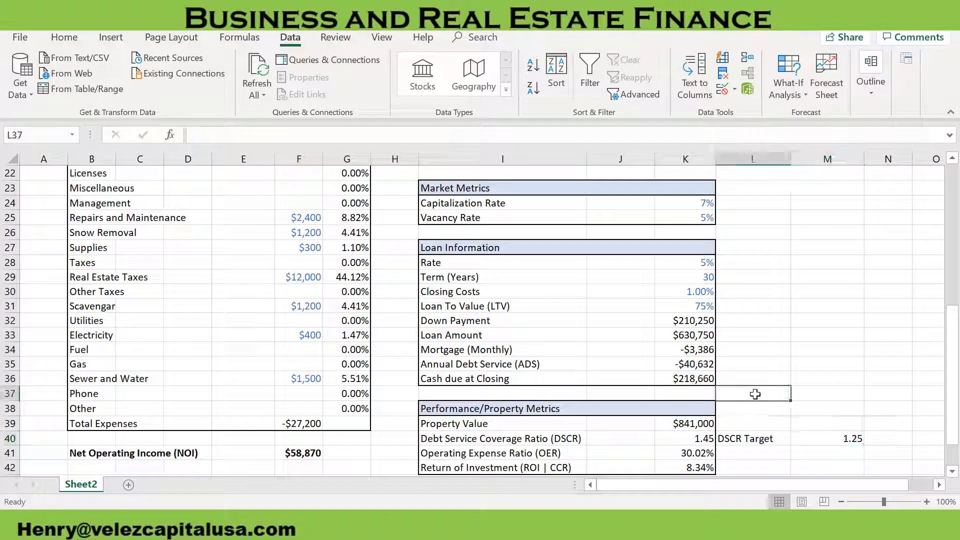
key("alt+a")
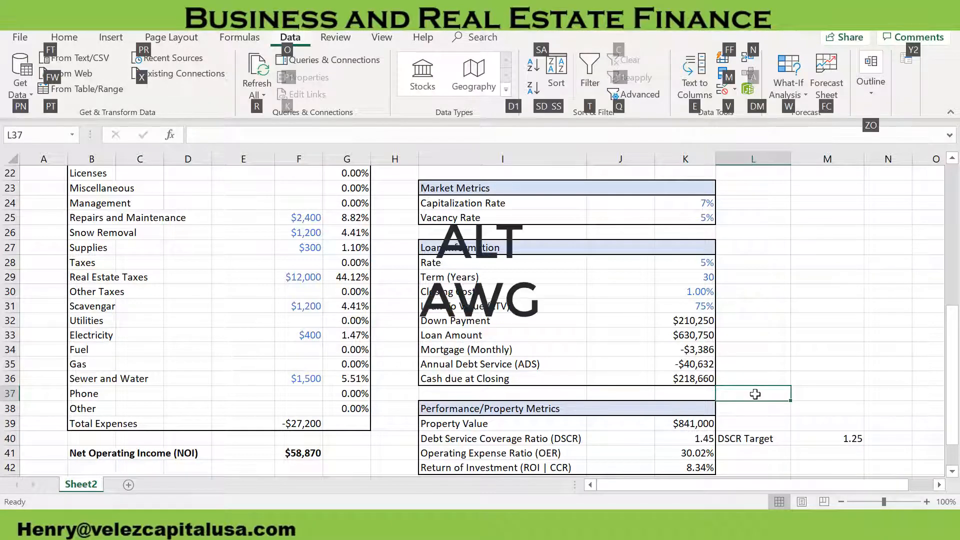
key("w")
key("g")
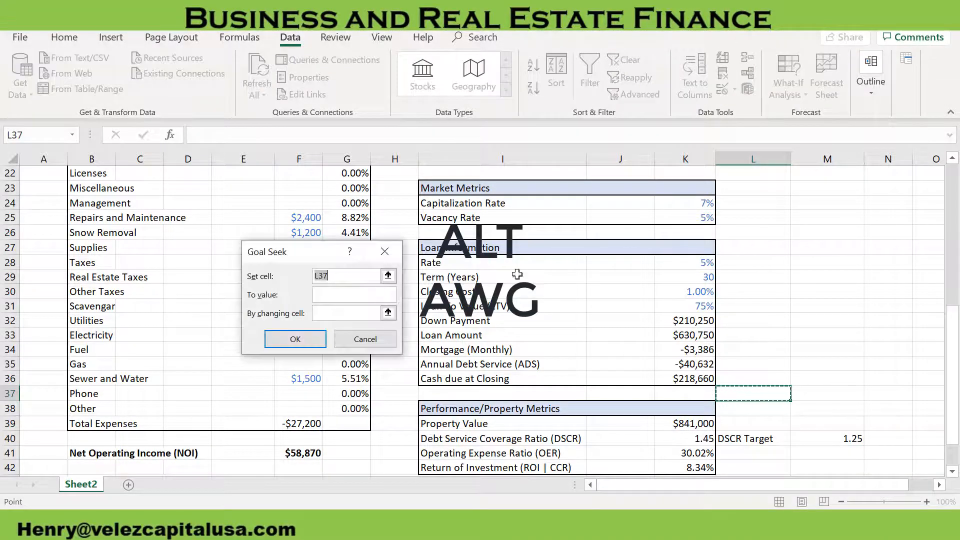
left_click(700, 438)
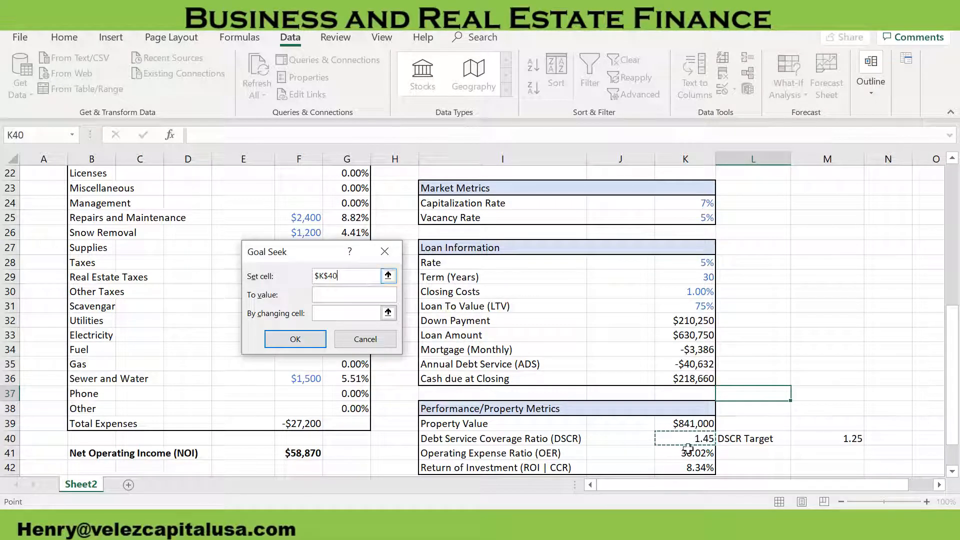
left_click(364, 294)
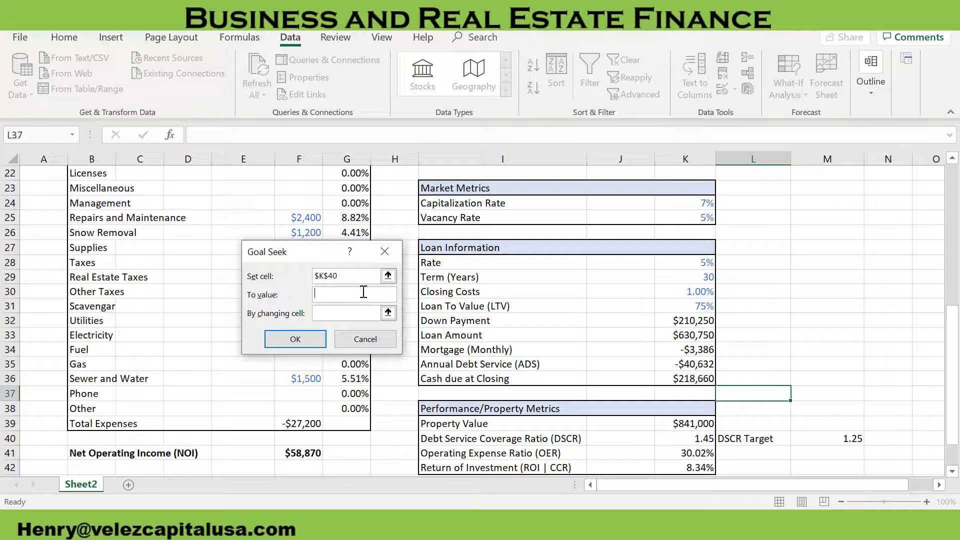
left_click(365, 313)
left_click(706, 306)
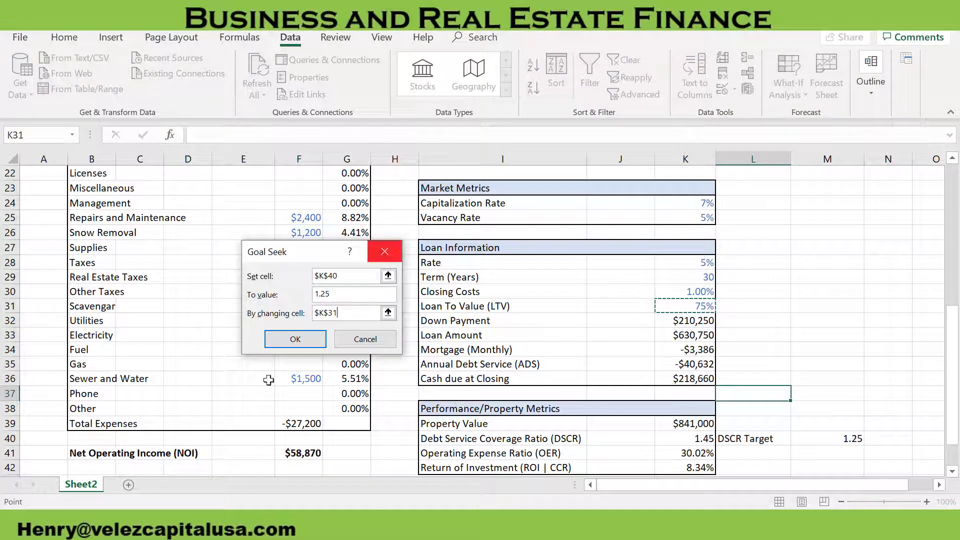
left_click(314, 339)
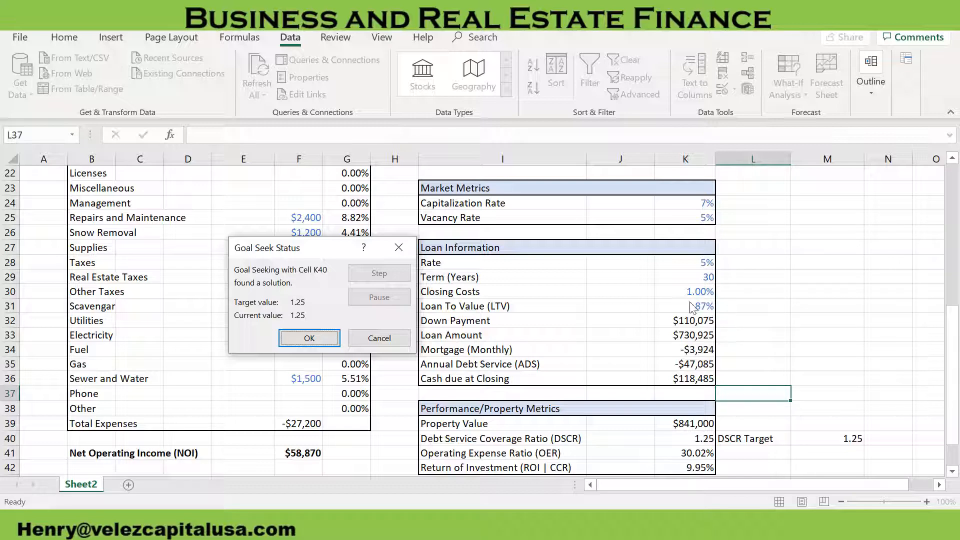
left_click(311, 338)
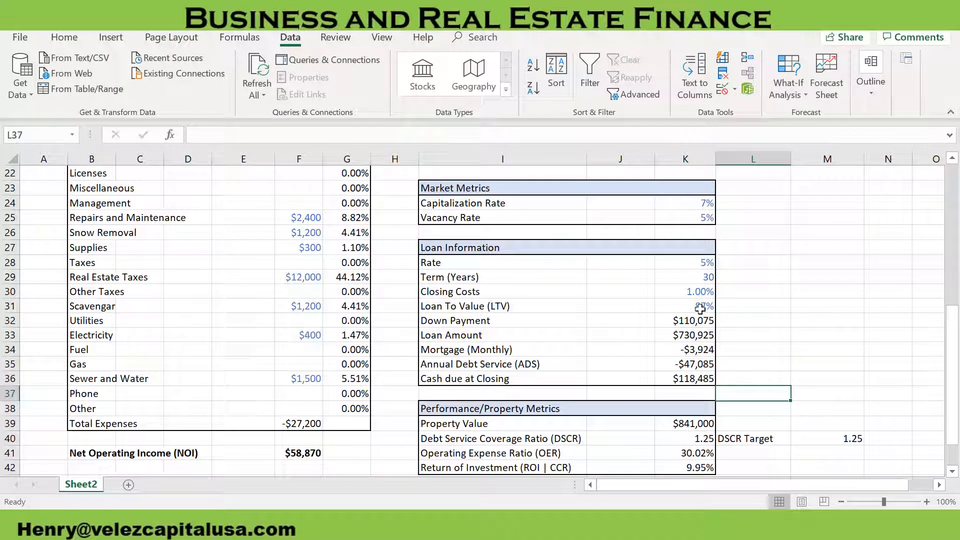
Review the recalculated loan figures and DSCR, checking the down payment formula, and look over the income, rent and expense sections
left_click(772, 309)
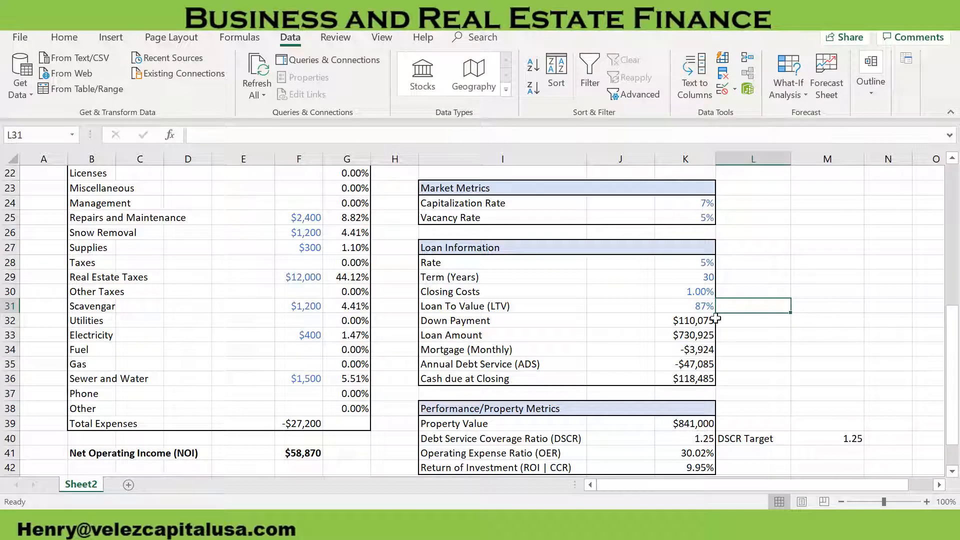
left_click(693, 321)
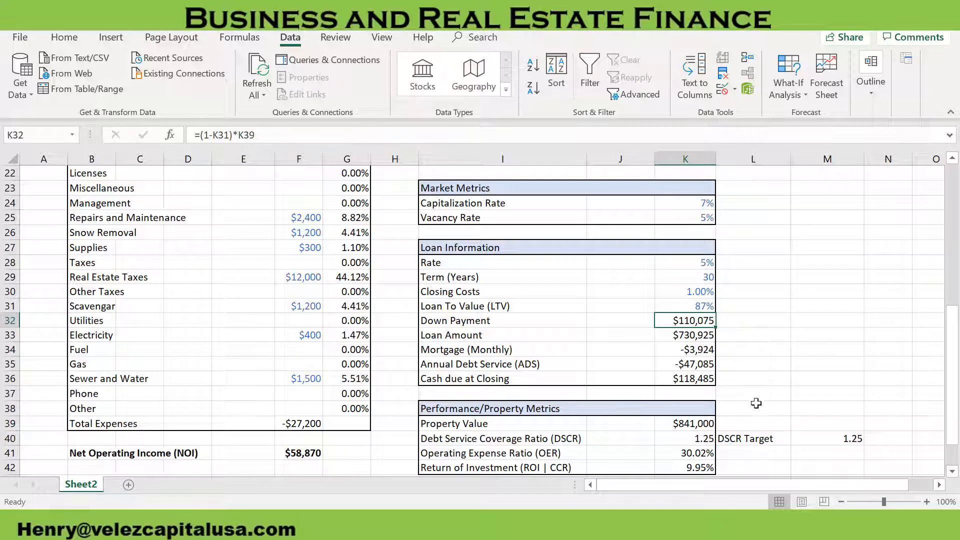
scroll(754, 400, "down", 1)
left_click(705, 395)
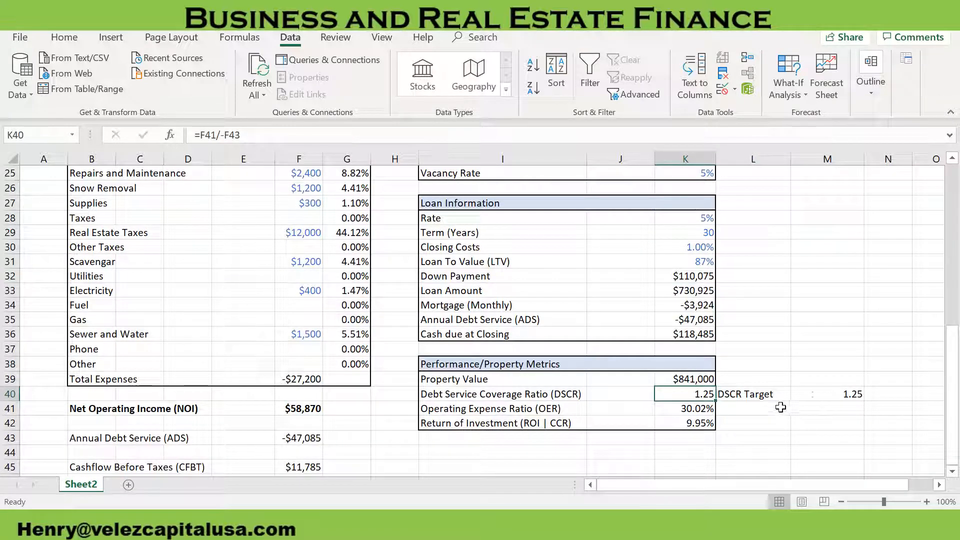
left_click(699, 278)
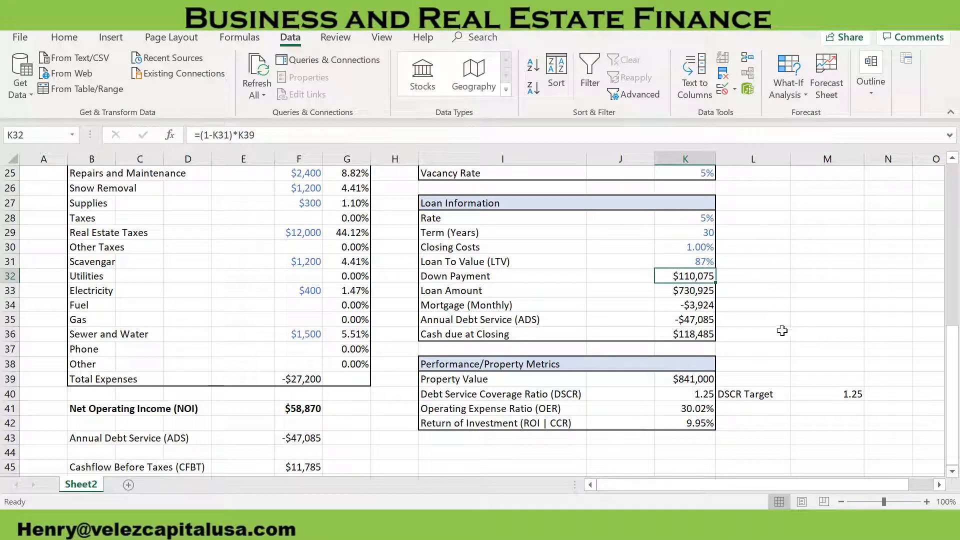
scroll(782, 330, "up", 5)
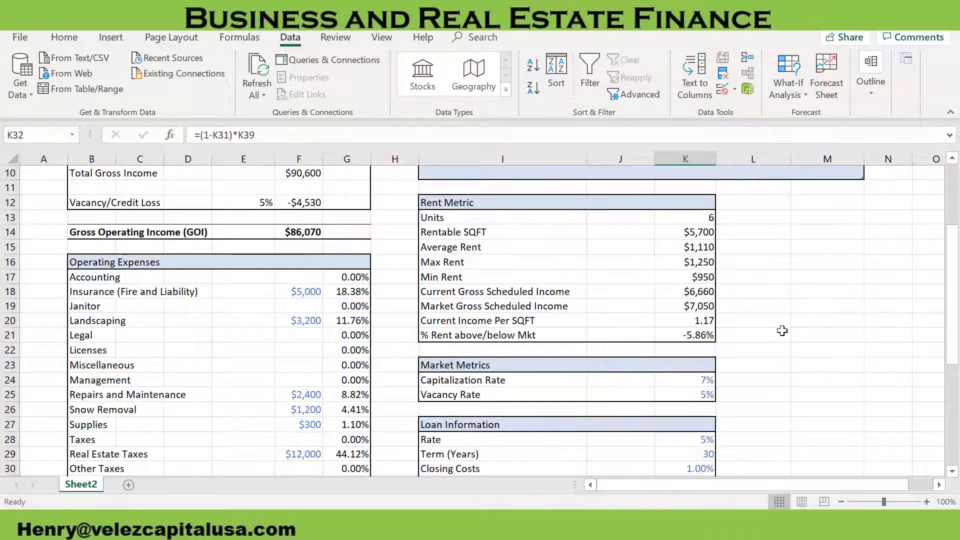
scroll(781, 325, "up", 3)
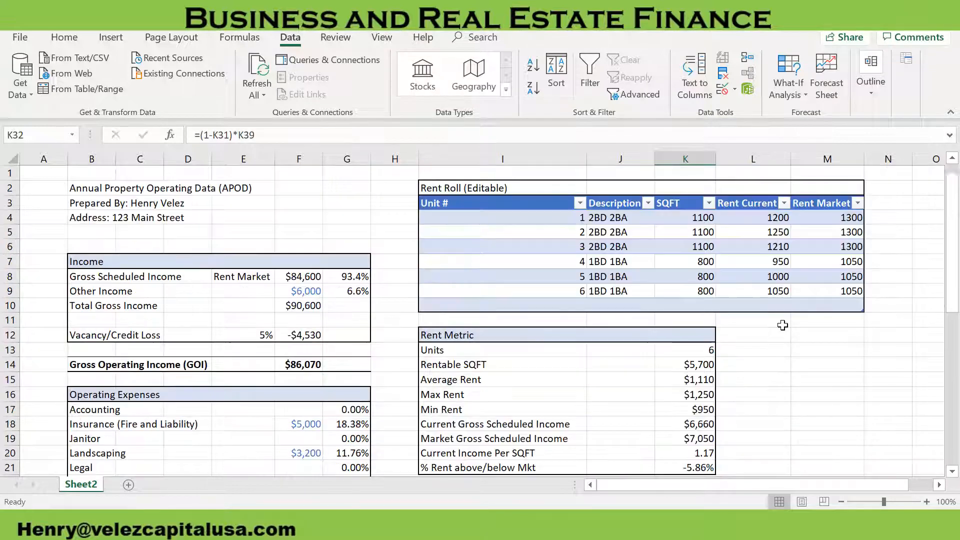
scroll(388, 347, "down", 8)
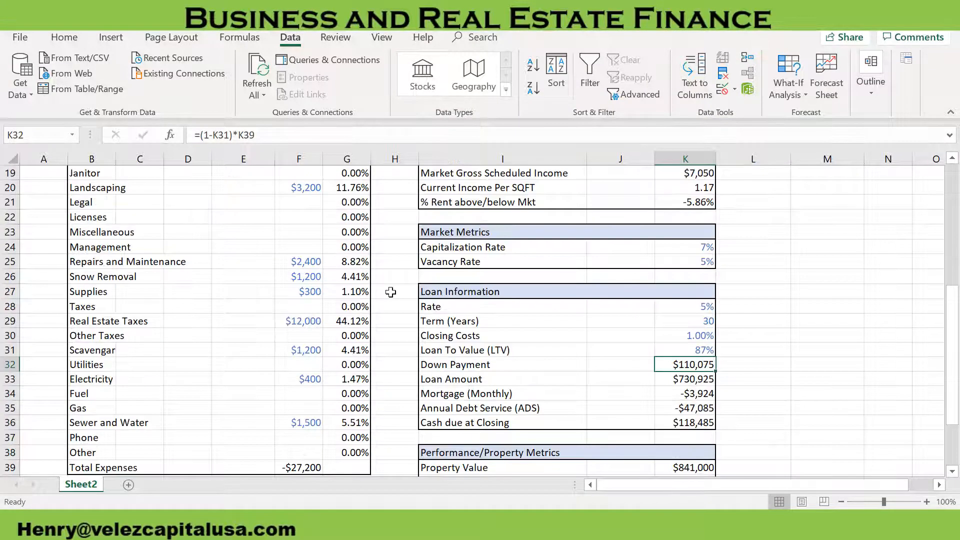
scroll(350, 330, "up", 4)
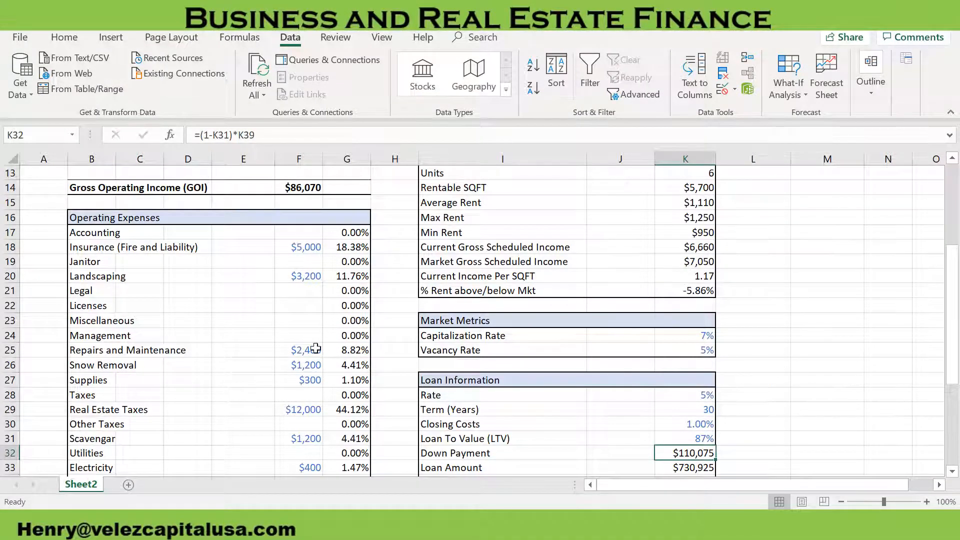
scroll(320, 349, "down", 5)
scroll(628, 371, "up", 1)
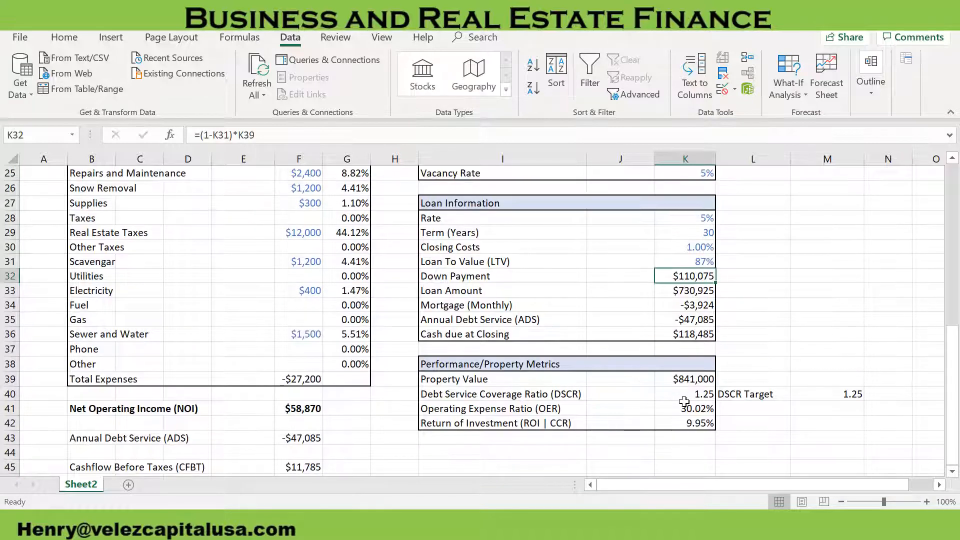
Set the Landscaping expense in F20 to 2000 and check the effect on Property Value in K39
left_click(689, 381)
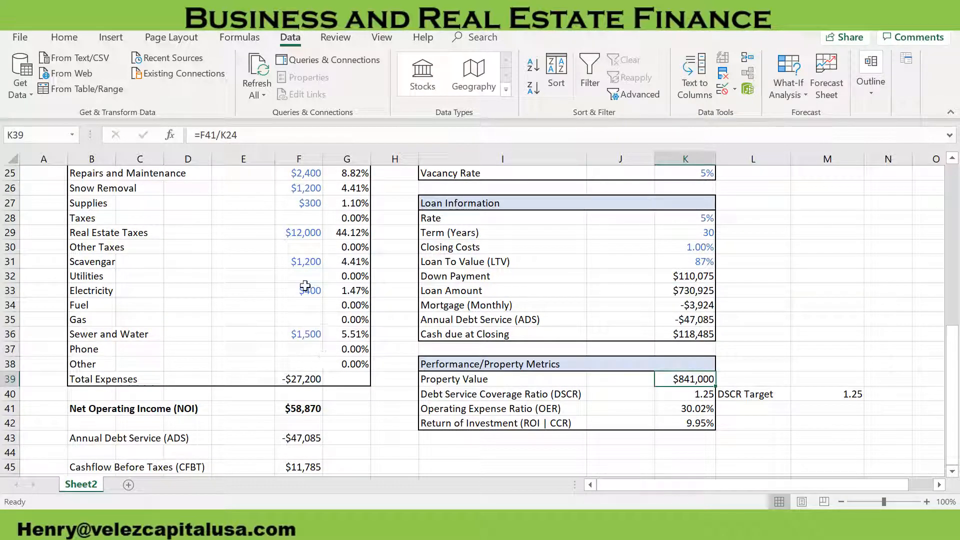
scroll(305, 286, "up", 2)
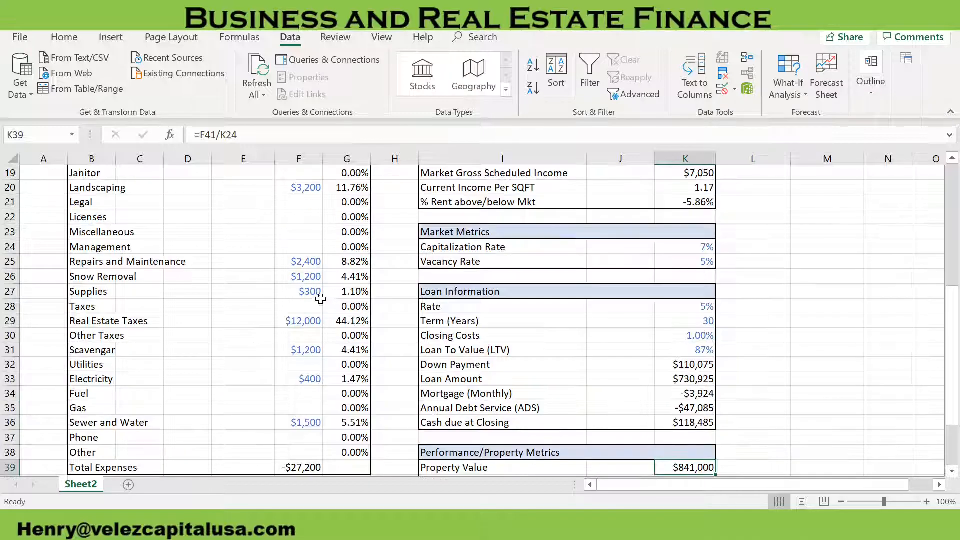
left_click(303, 190)
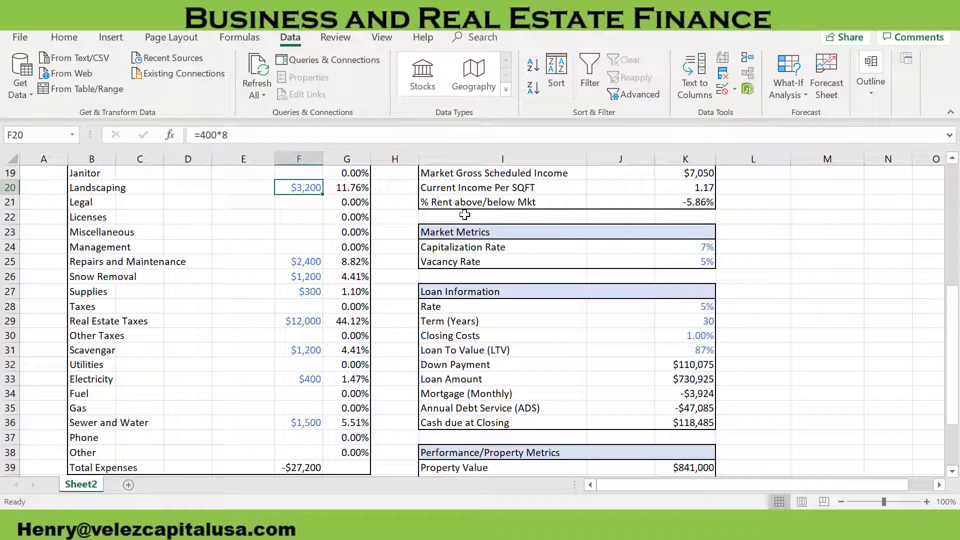
type("200")
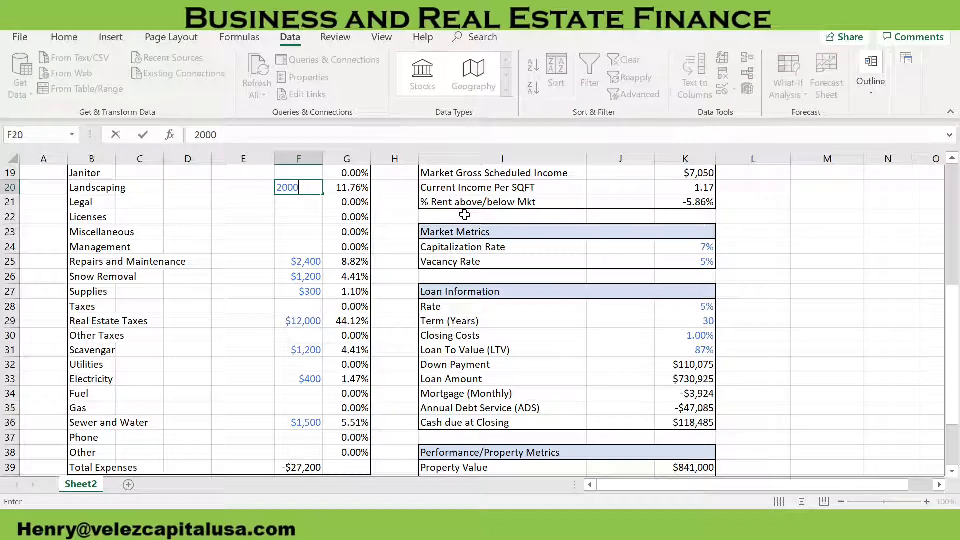
key("Return")
scroll(559, 272, "down", 1)
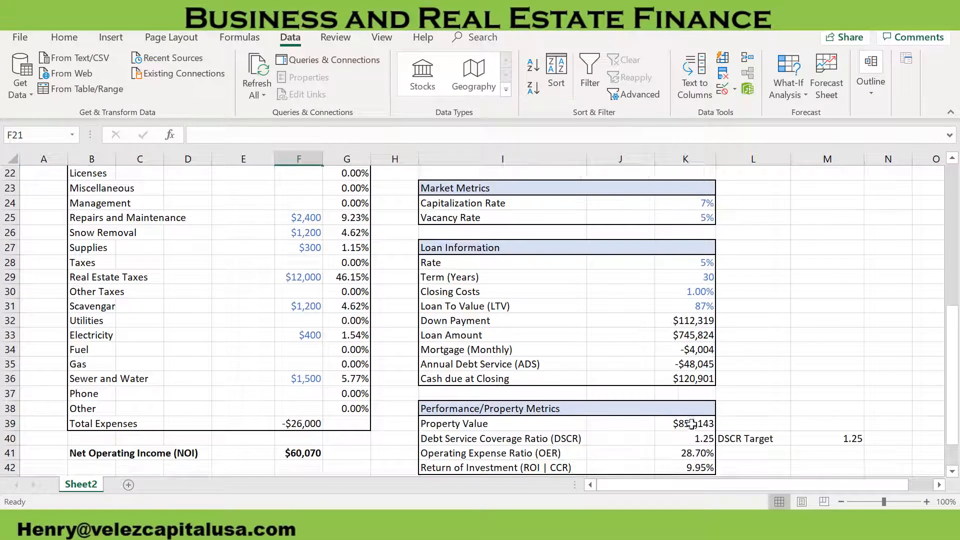
left_click(687, 423)
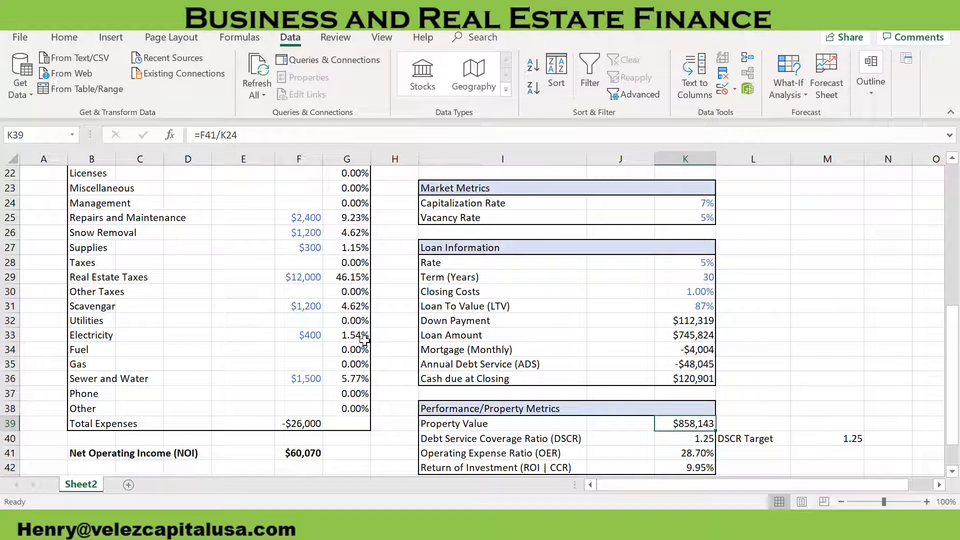
Set the Repairs and Maintenance expense in F25 to 1200 and review the performance metrics
scroll(365, 340, "up", 1)
left_click(309, 222)
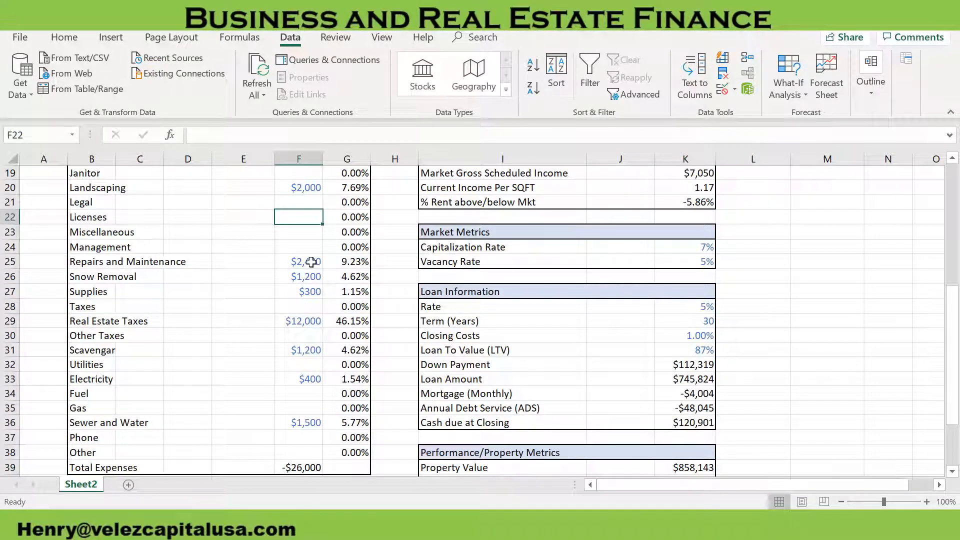
left_click(314, 262)
type("1200")
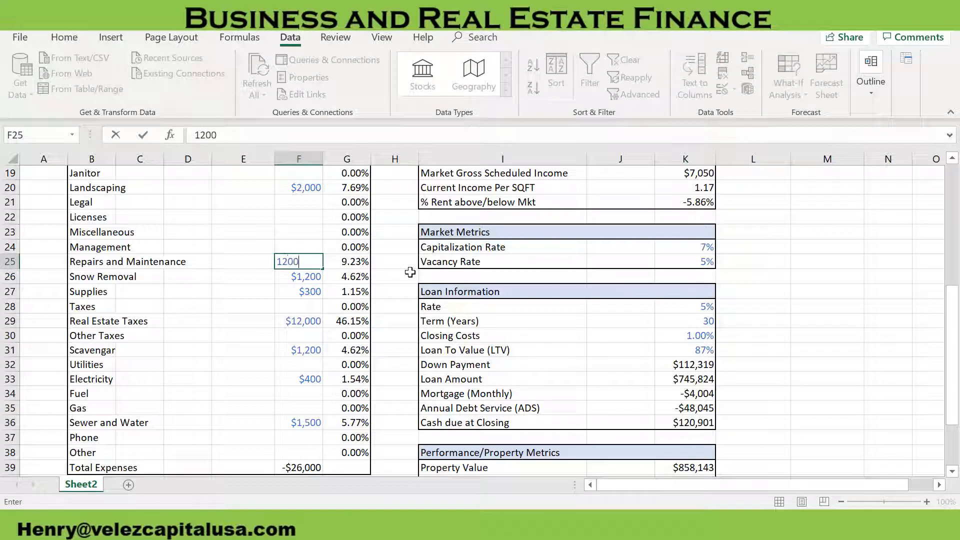
key("Return")
scroll(390, 273, "down", 2)
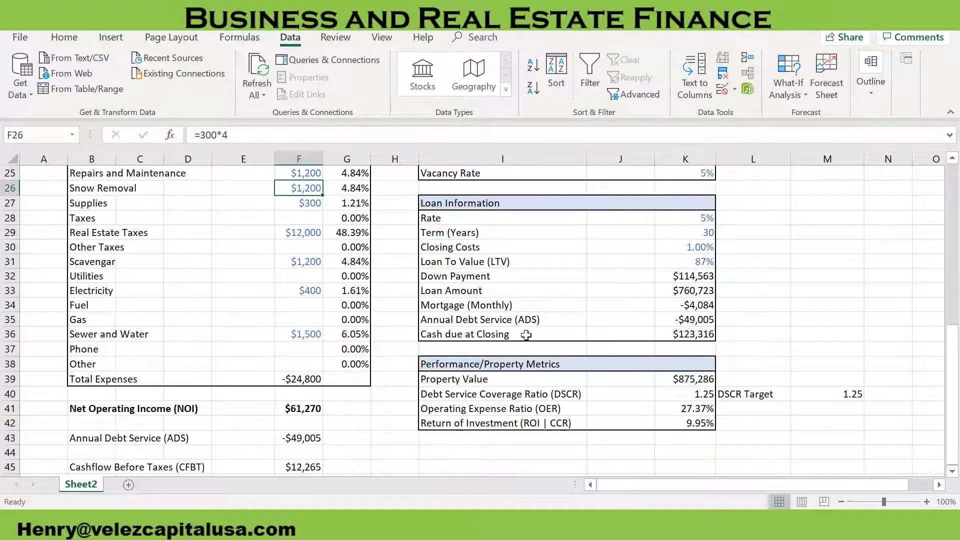
scroll(308, 235, "up", 1)
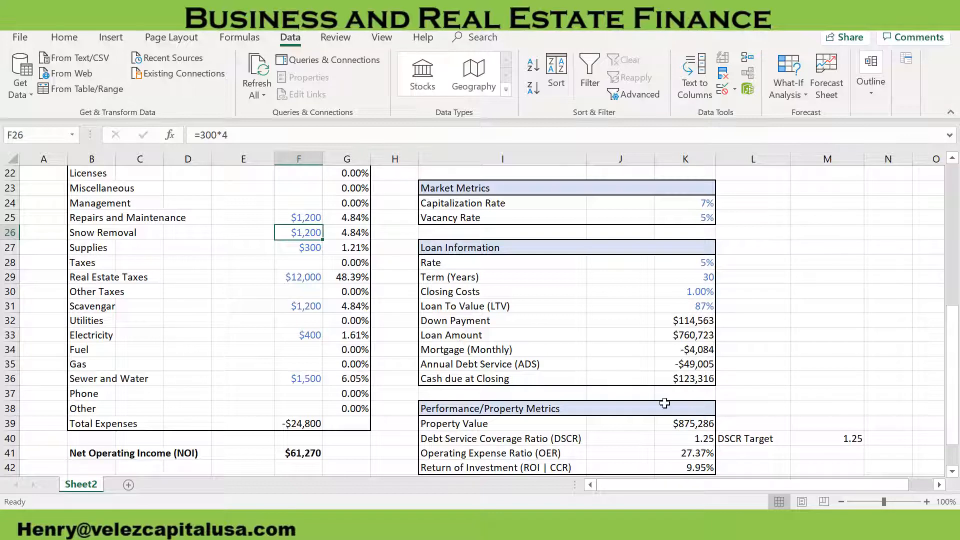
Hide the worksheet gridlines and reduce the sheet's zoom to 62%
scroll(656, 397, "up", 7)
left_click(830, 453)
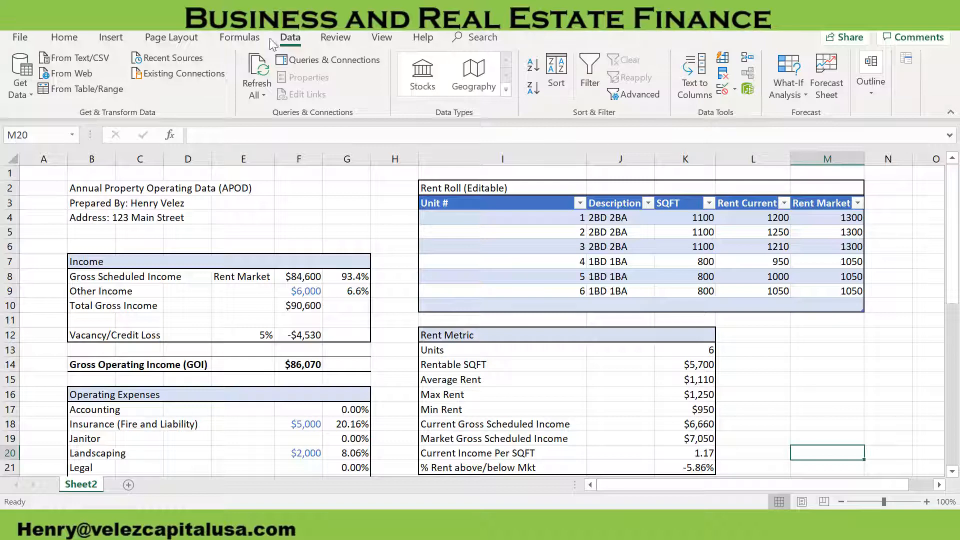
left_click(111, 37)
left_click(381, 37)
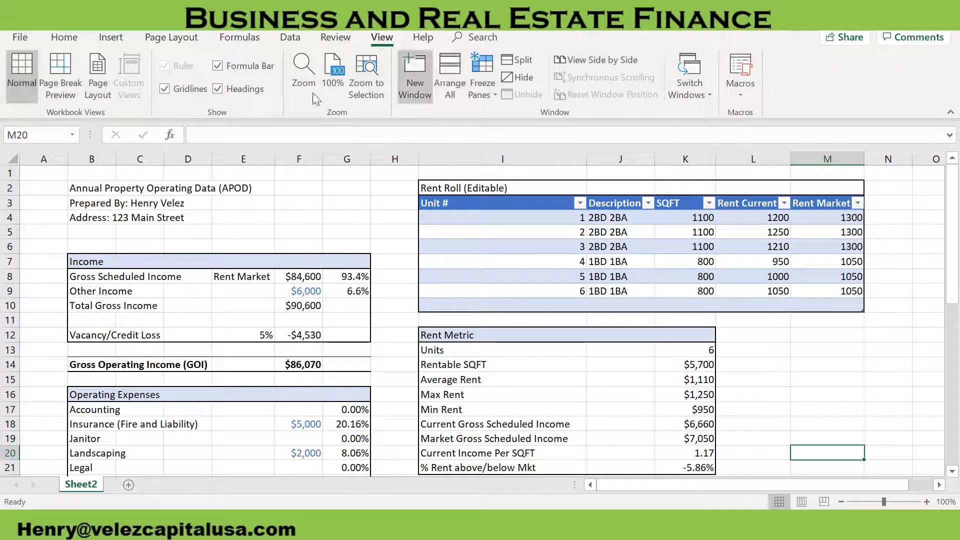
left_click(183, 90)
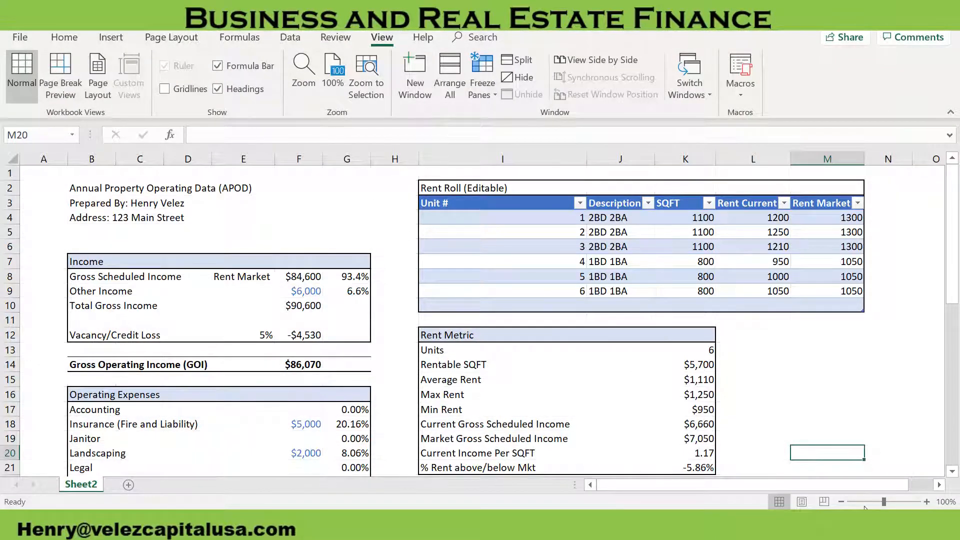
left_click_drag(884, 501, 869, 503)
Enter the preparer's contact e-mail address in cell E3, beside the Prepared By line
left_click(134, 185)
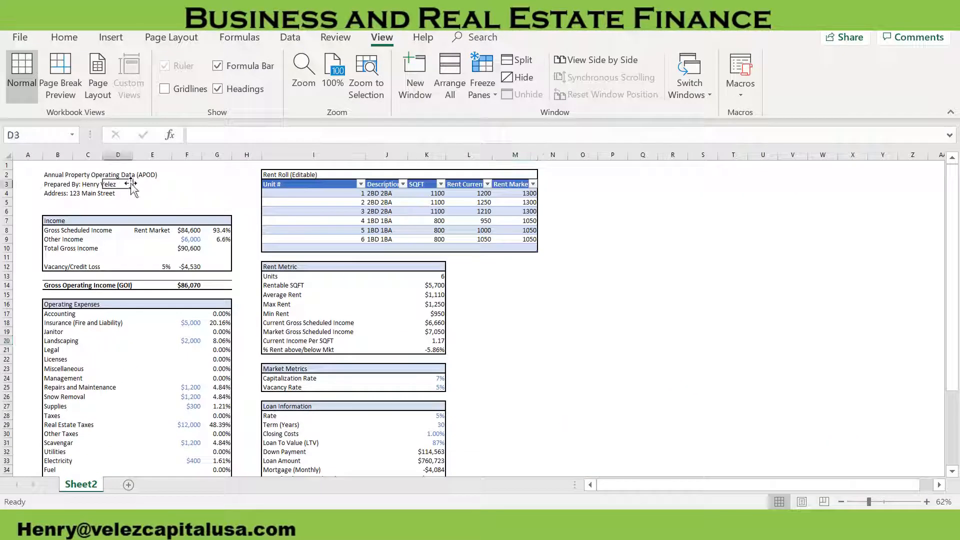
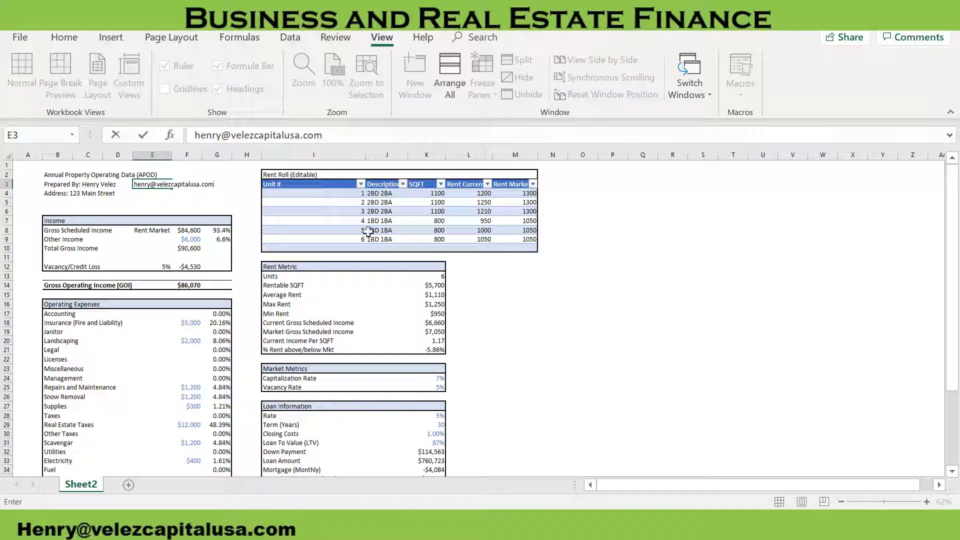
left_click(527, 221)
left_click(608, 220)
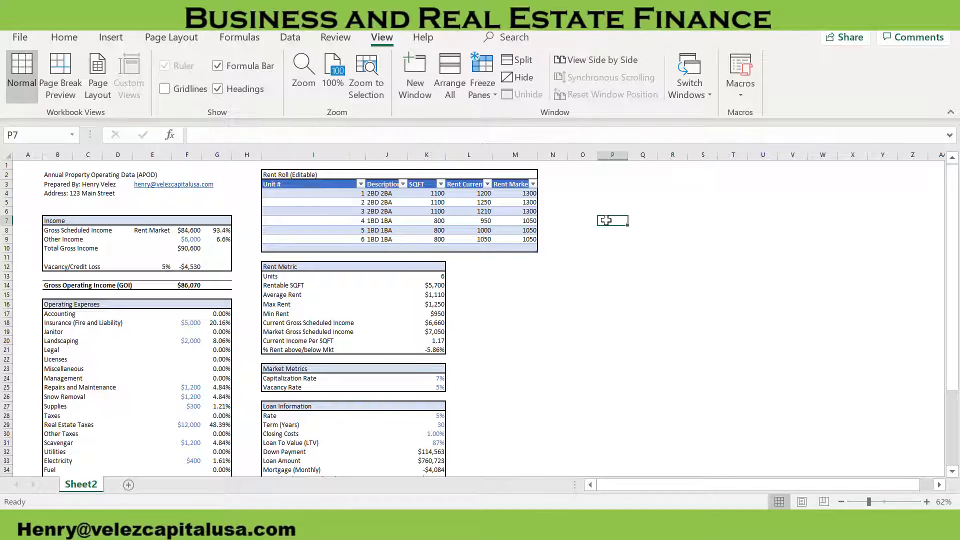
scroll(294, 229, "down", 7)
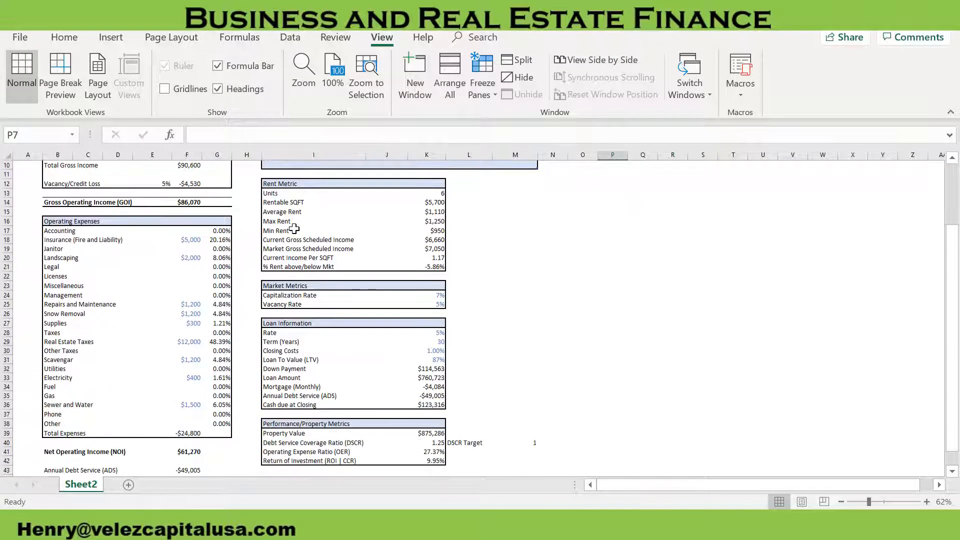
scroll(380, 307, "up", 7)
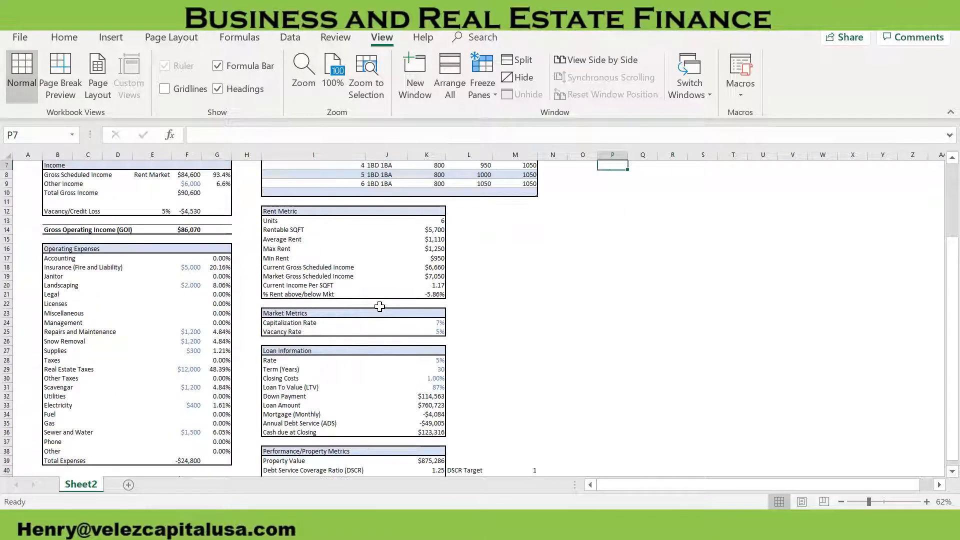
left_click_drag(236, 186, 145, 192)
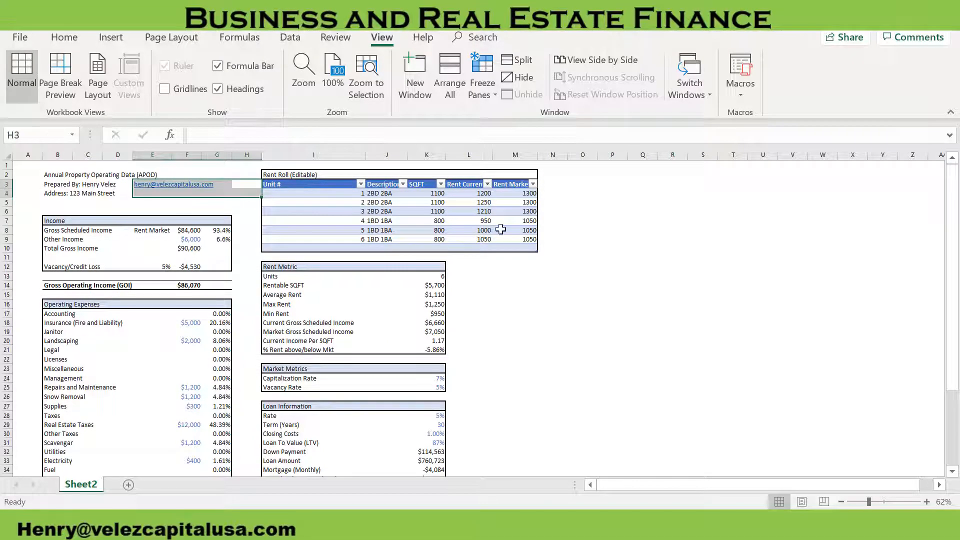
left_click(702, 331)
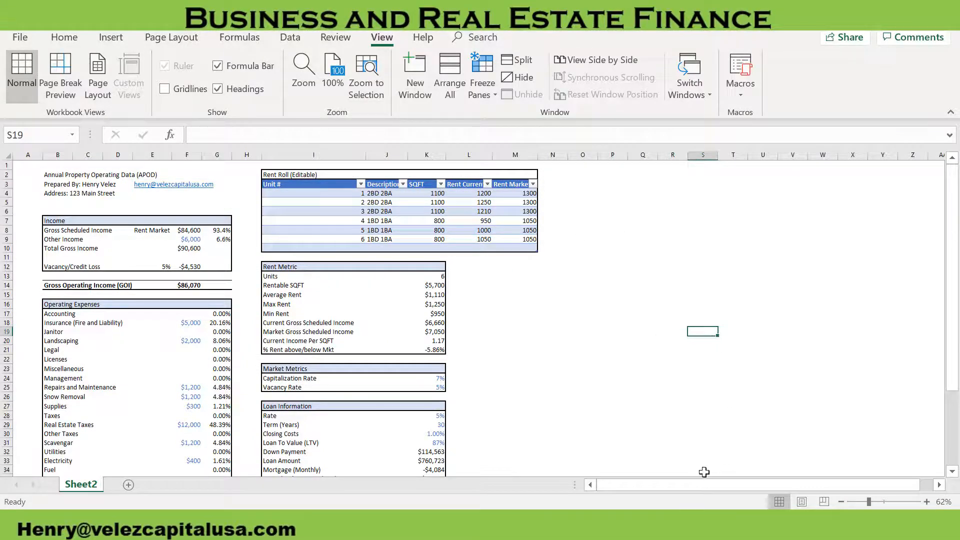
Clear the DSCR Target label from cell L40, beside the Performance/Property Metrics table
scroll(568, 395, "down", 4)
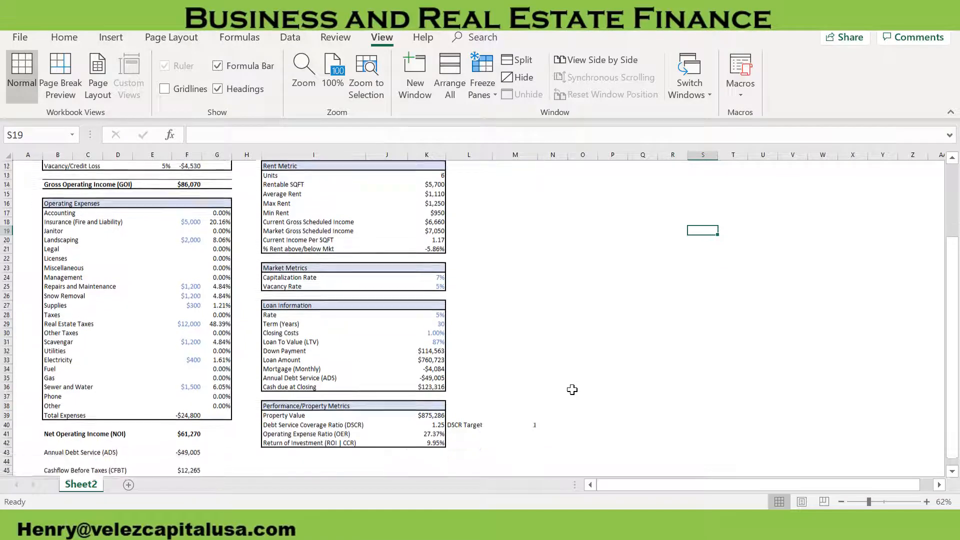
left_click(467, 415)
key("Delete")
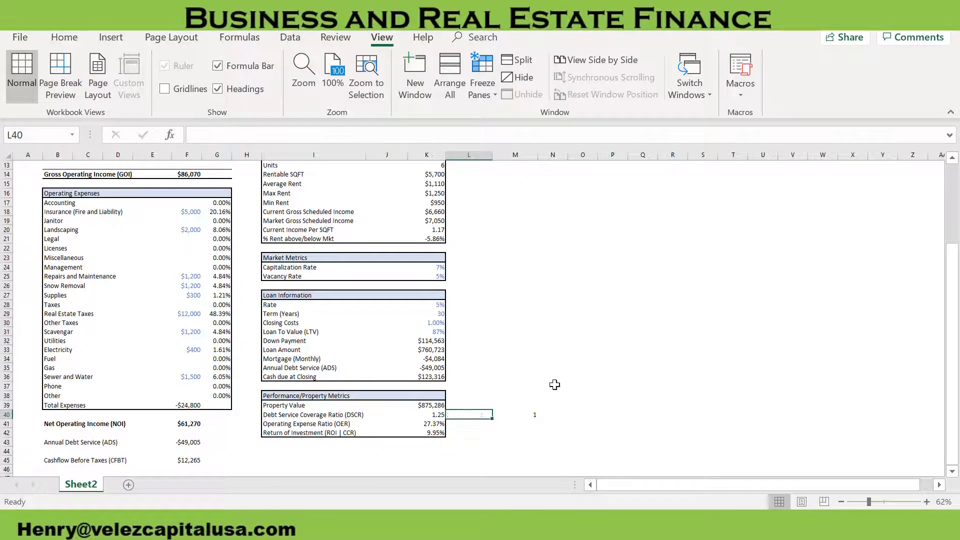